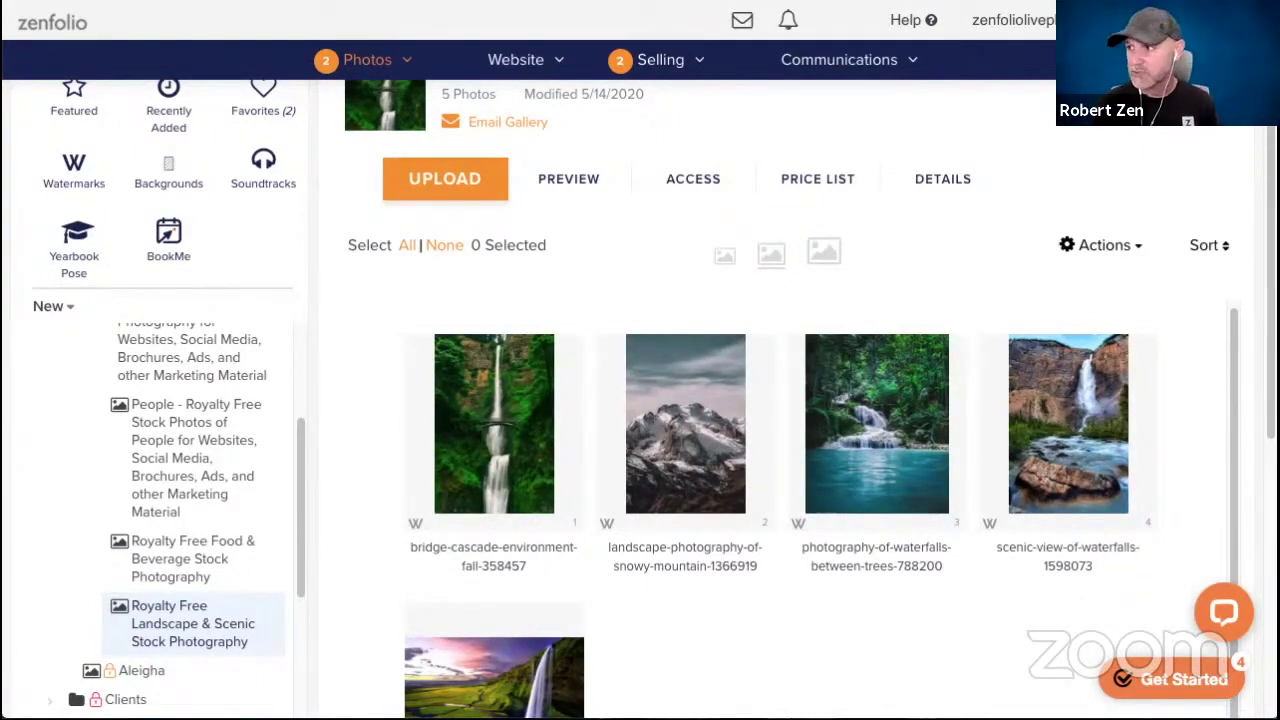
Go to the Selling dashboard and open the Packages list, which shows Pkg A at $30.00.
click(355, 314)
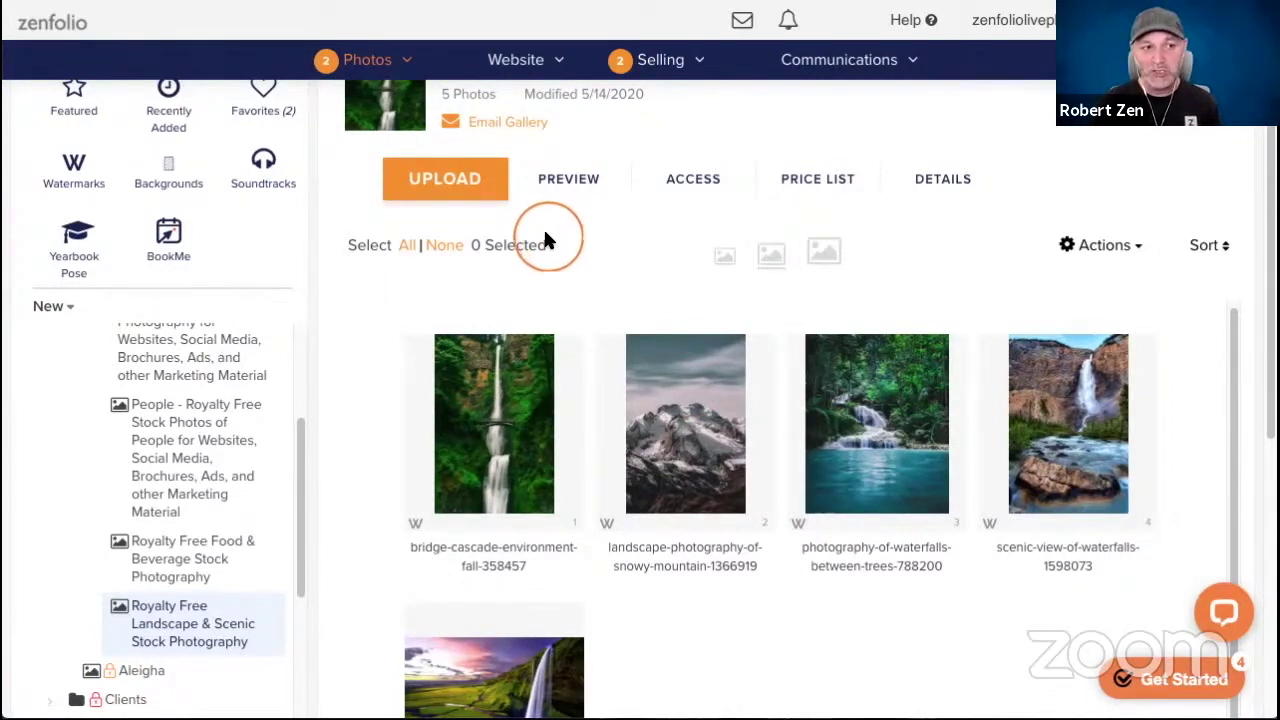
click(658, 60)
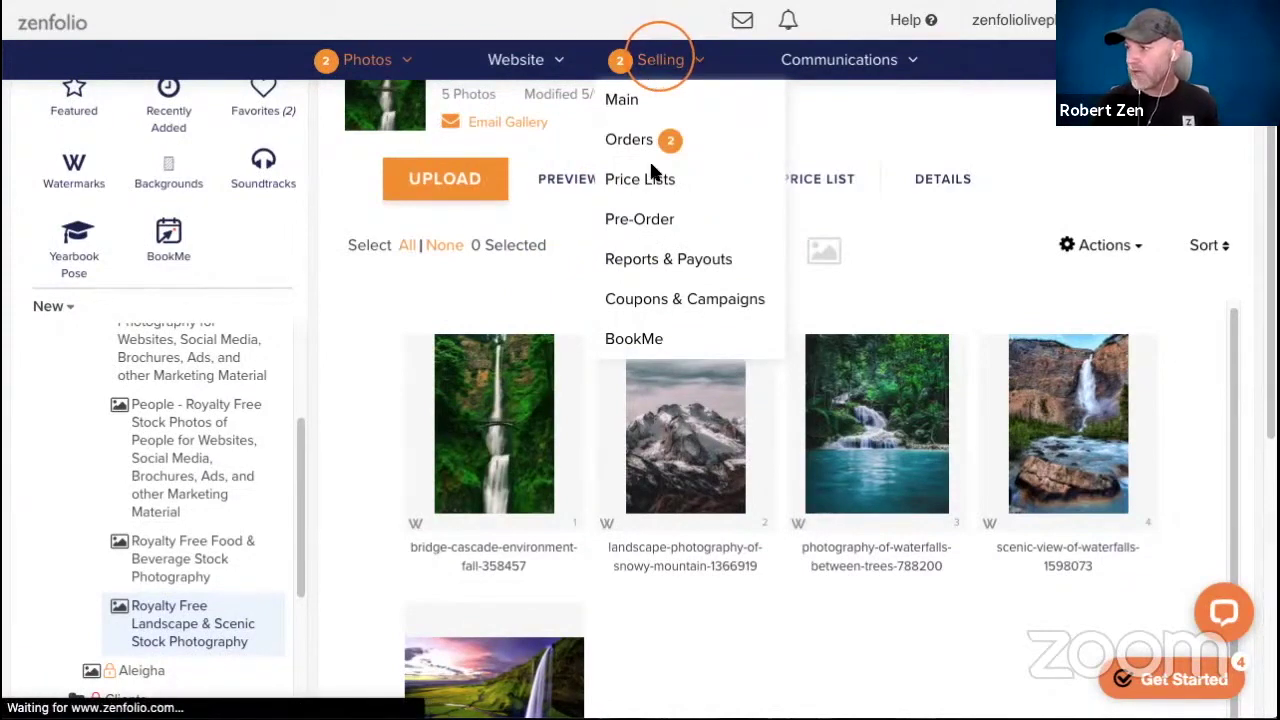
scroll(693, 178, down, 1)
scroll(757, 537, down, 2)
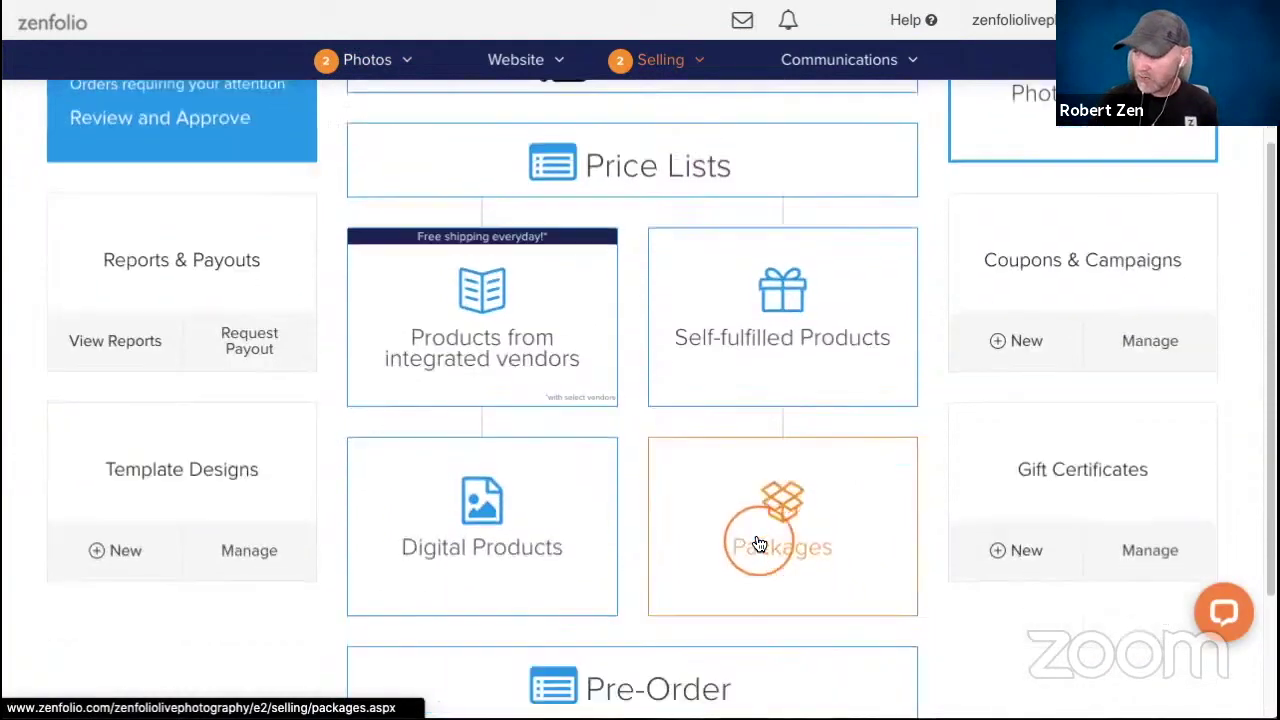
click(743, 434)
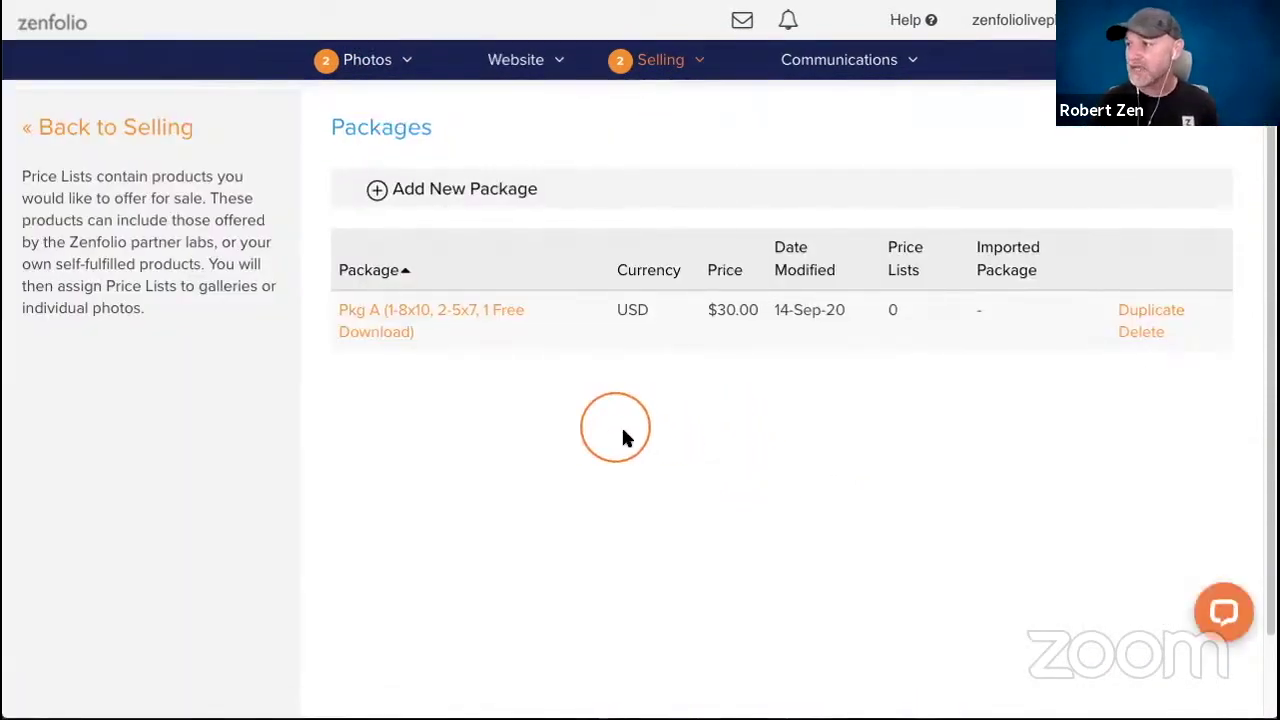
Create a new package named '16x24 Framed & Mounted'.
click(390, 190)
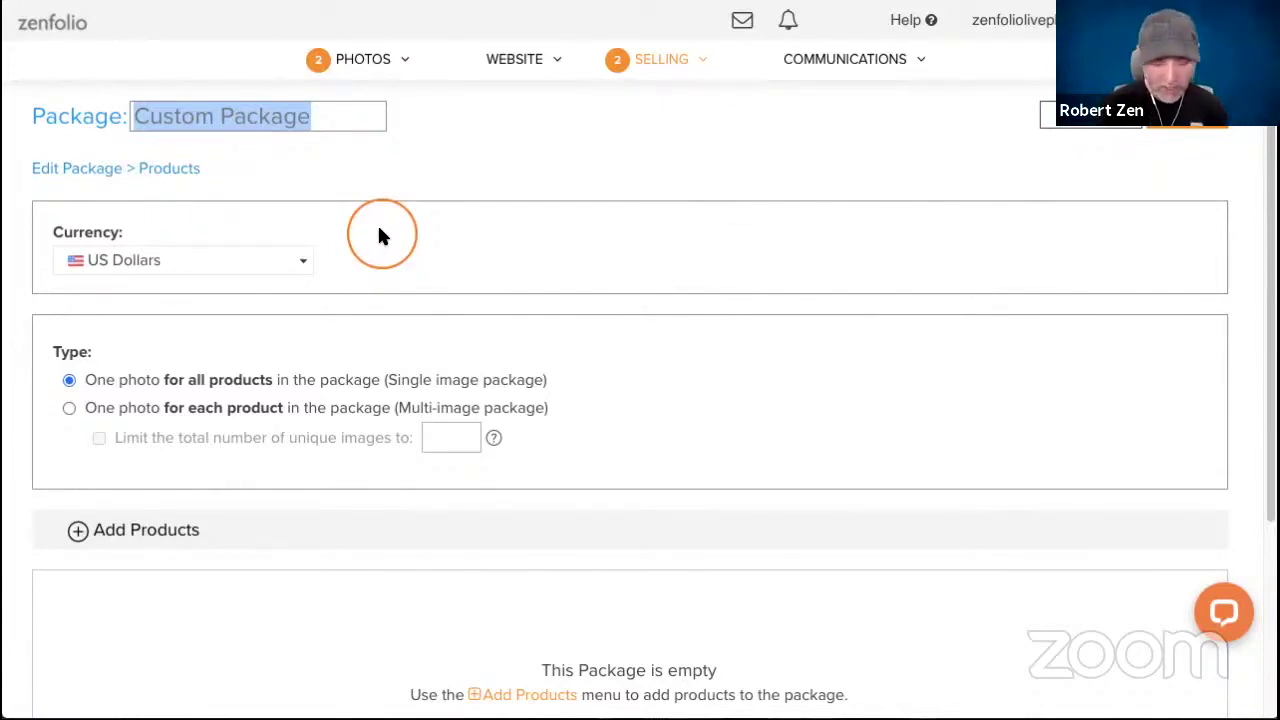
text(1)
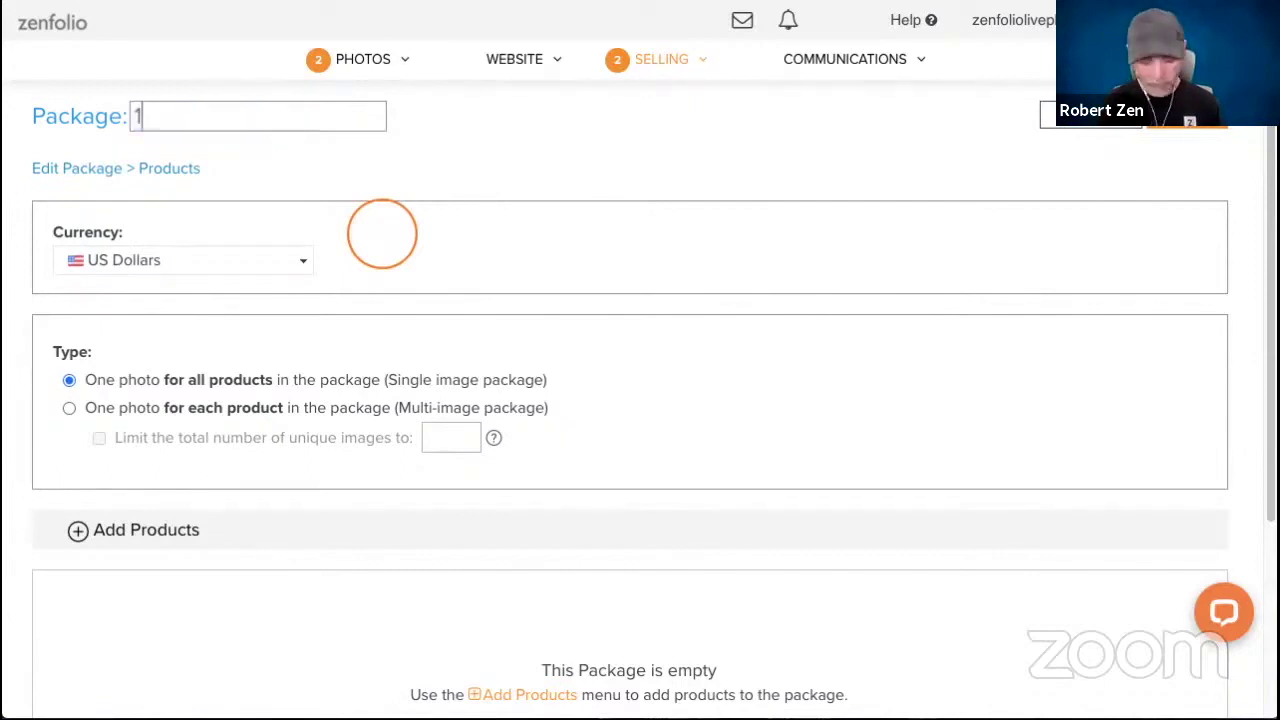
text(6x24 )
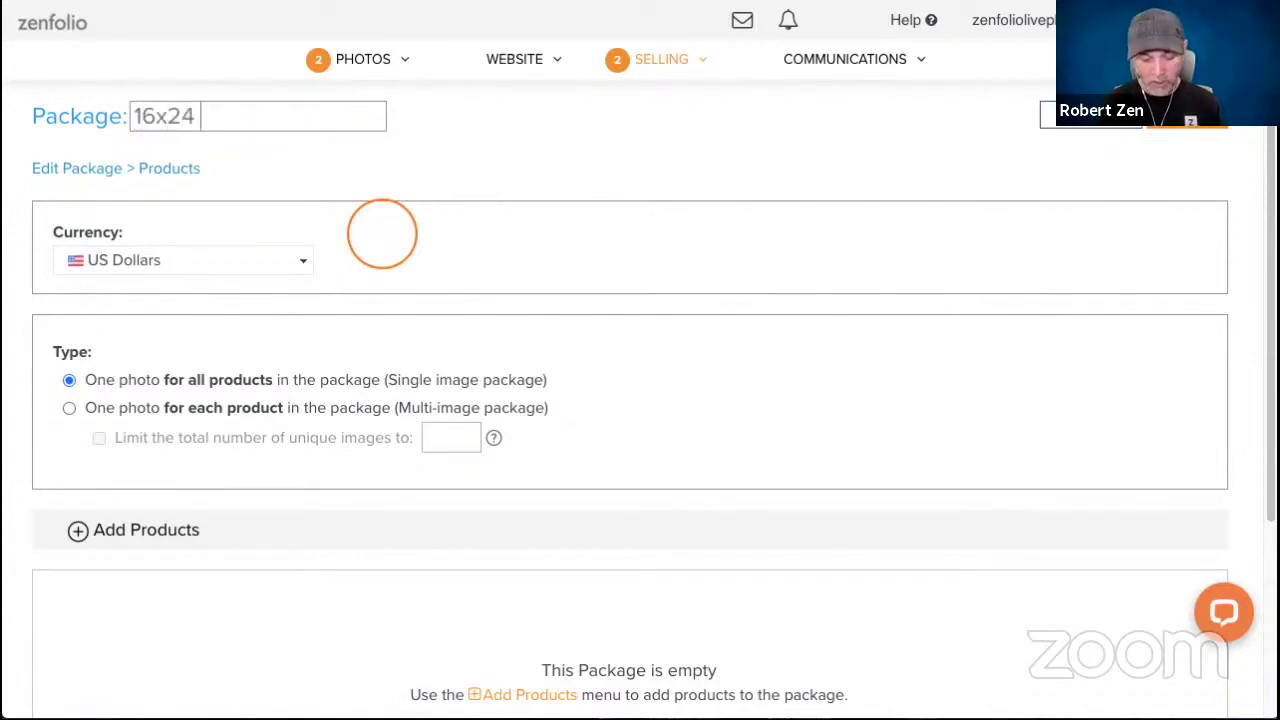
text(Framed)
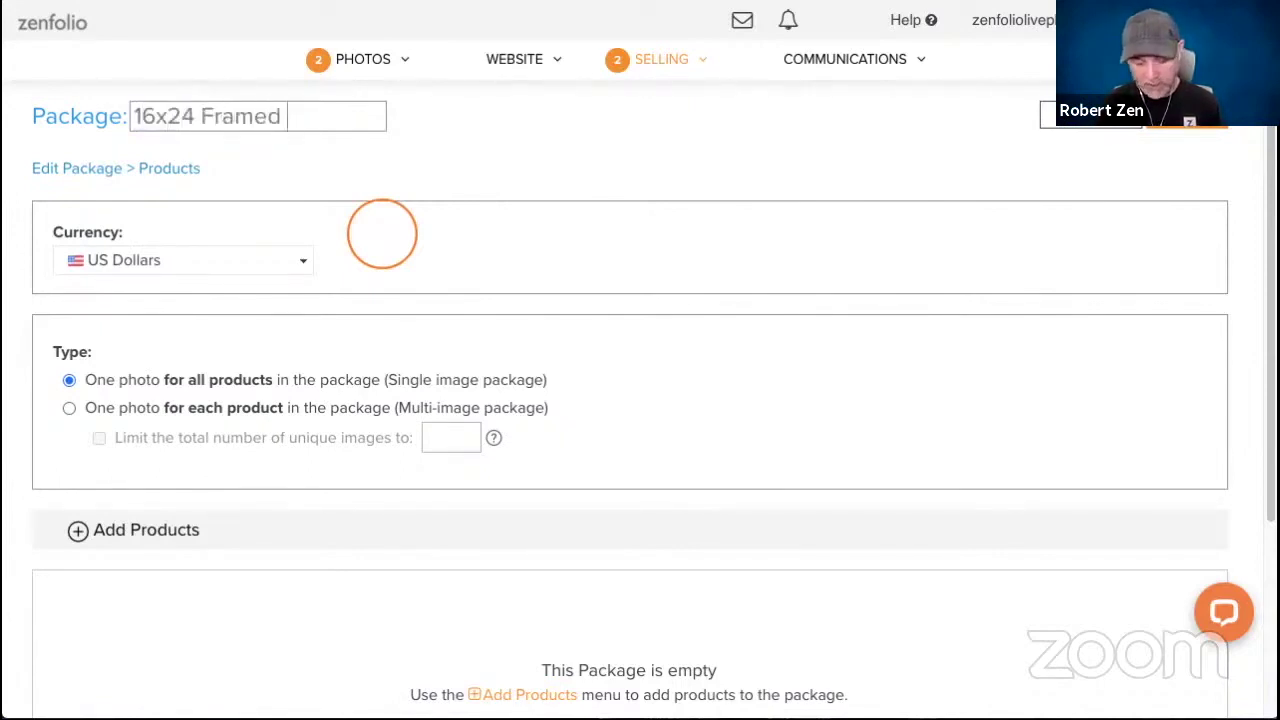
text( & Mounted)
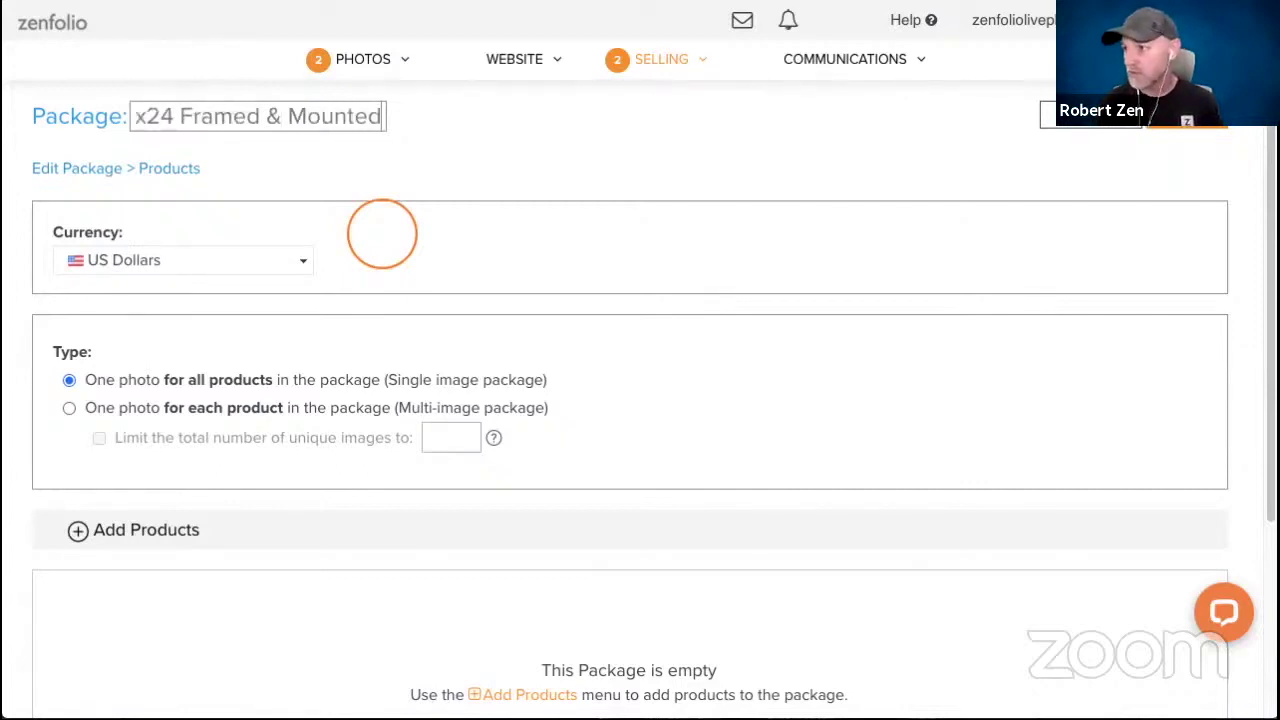
key(Return)
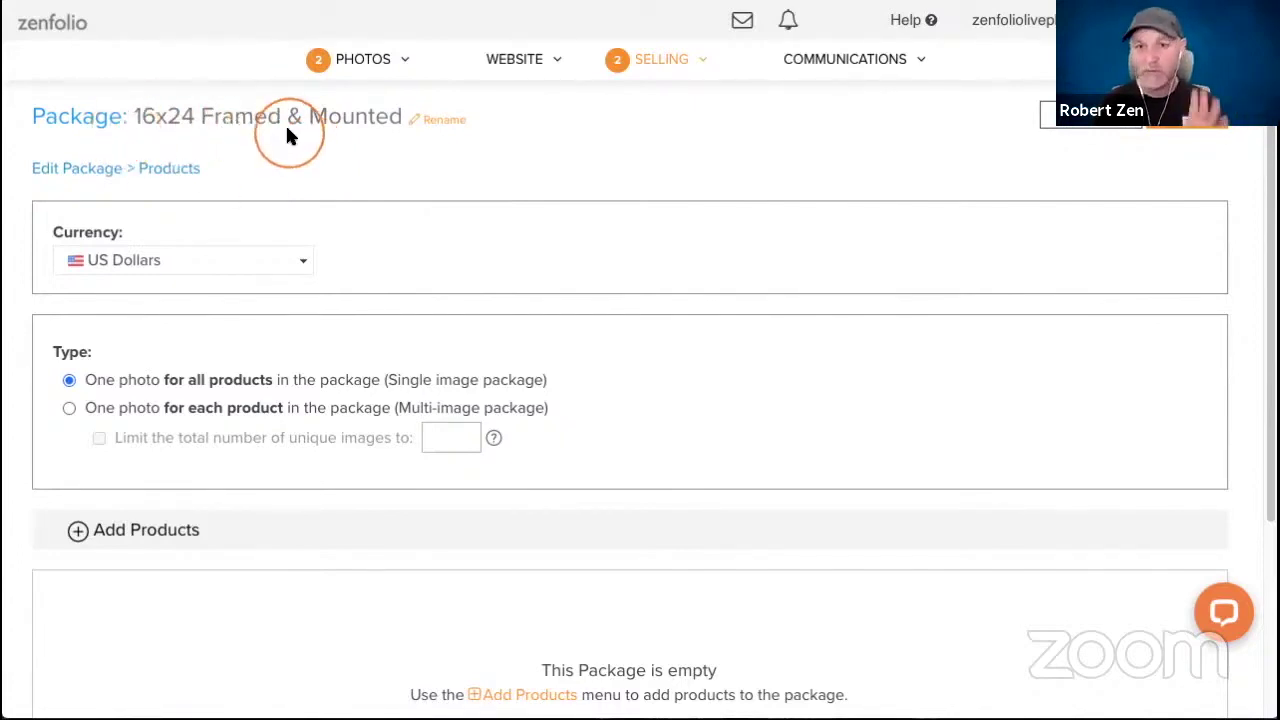
scroll(320, 150, down, 3)
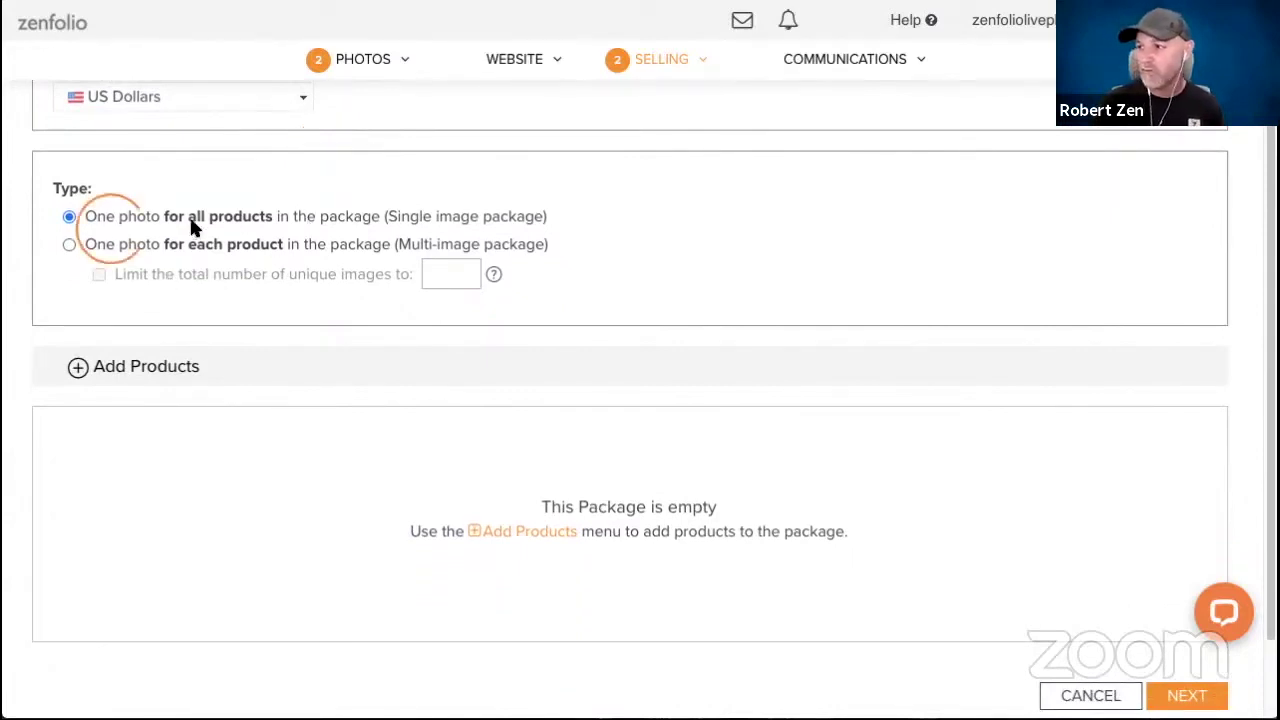
Add the 16"x24" Very Large Print from Prints to the package and bring up its frame and mount options.
click(76, 368)
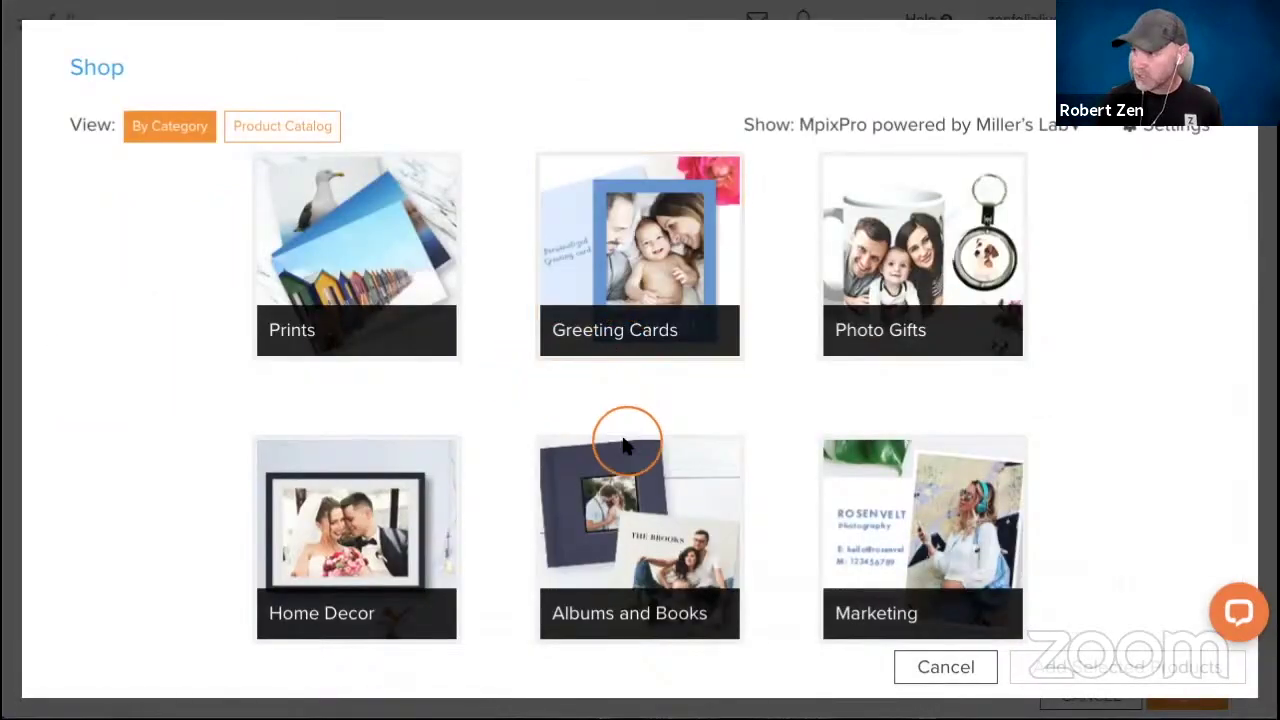
click(322, 275)
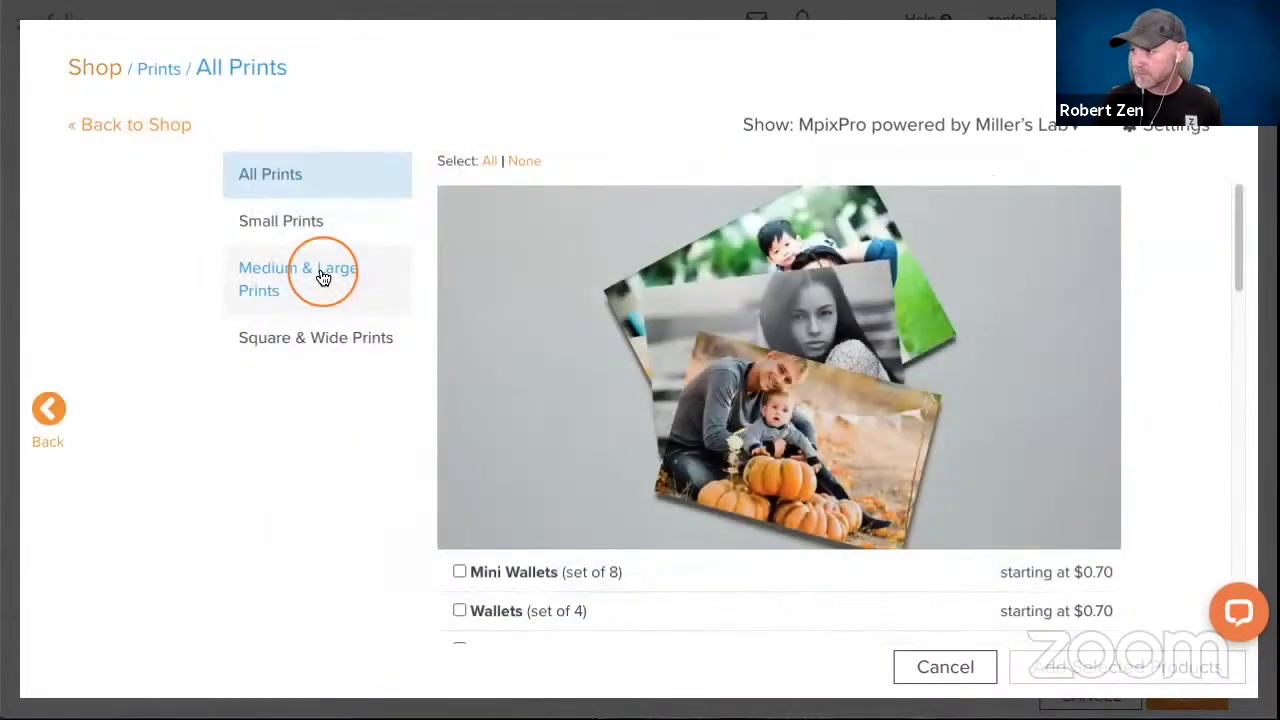
scroll(650, 385, down, 3)
scroll(672, 367, down, 6)
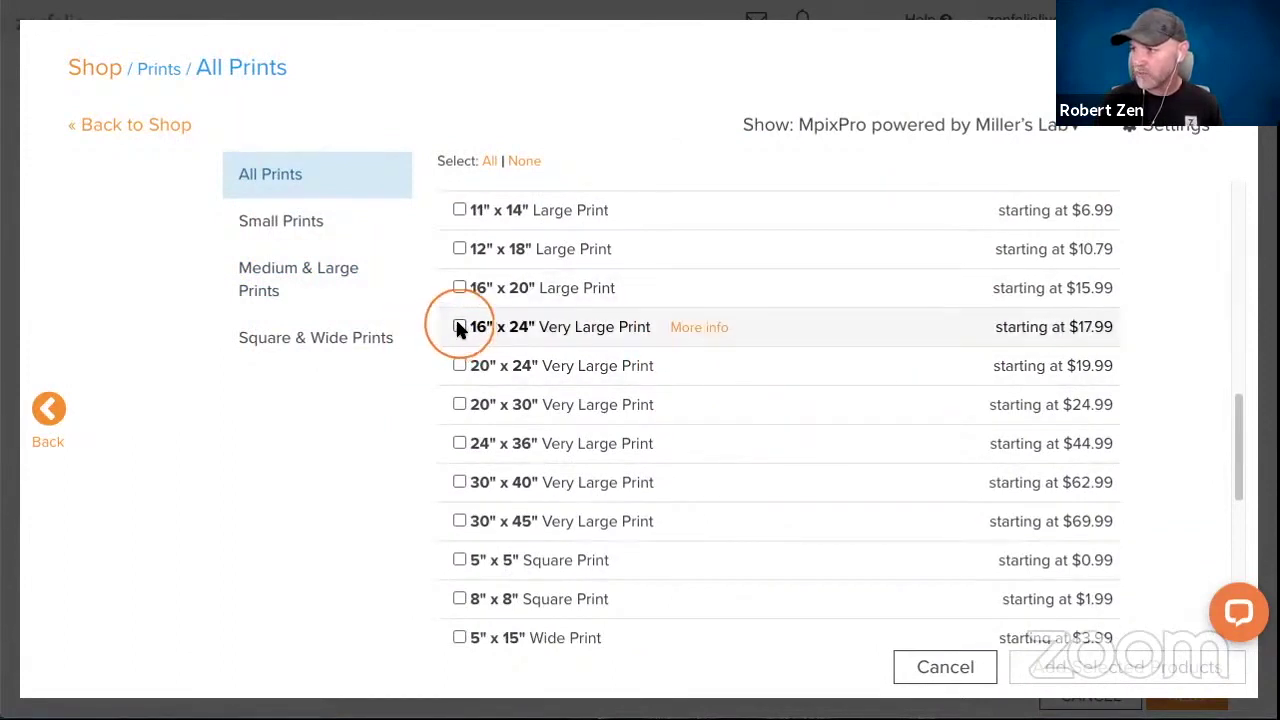
click(457, 327)
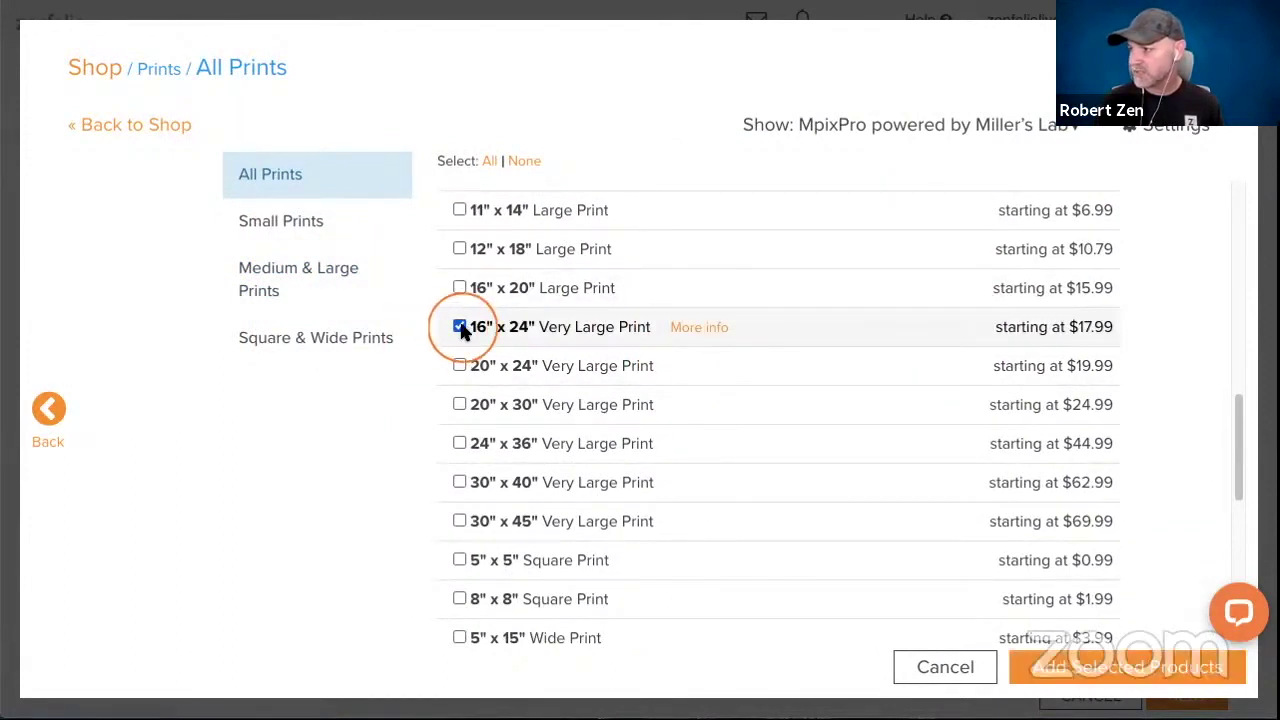
click(1060, 670)
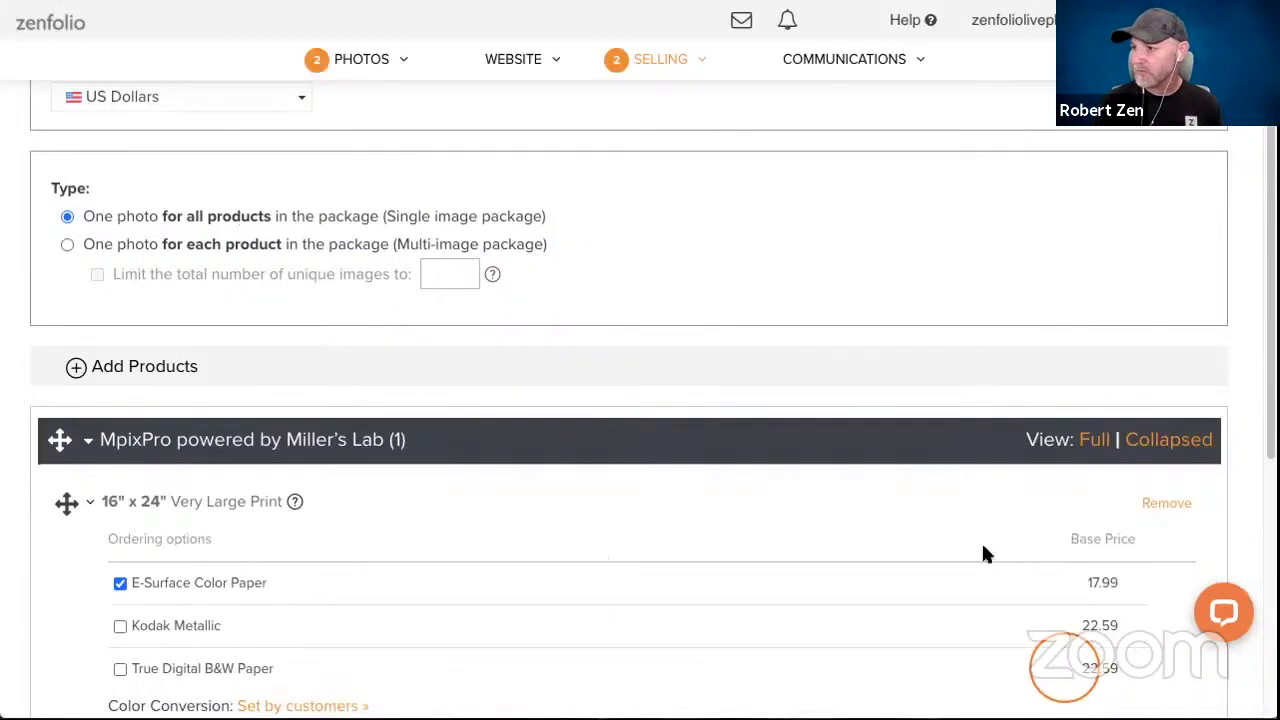
scroll(290, 258, down, 3)
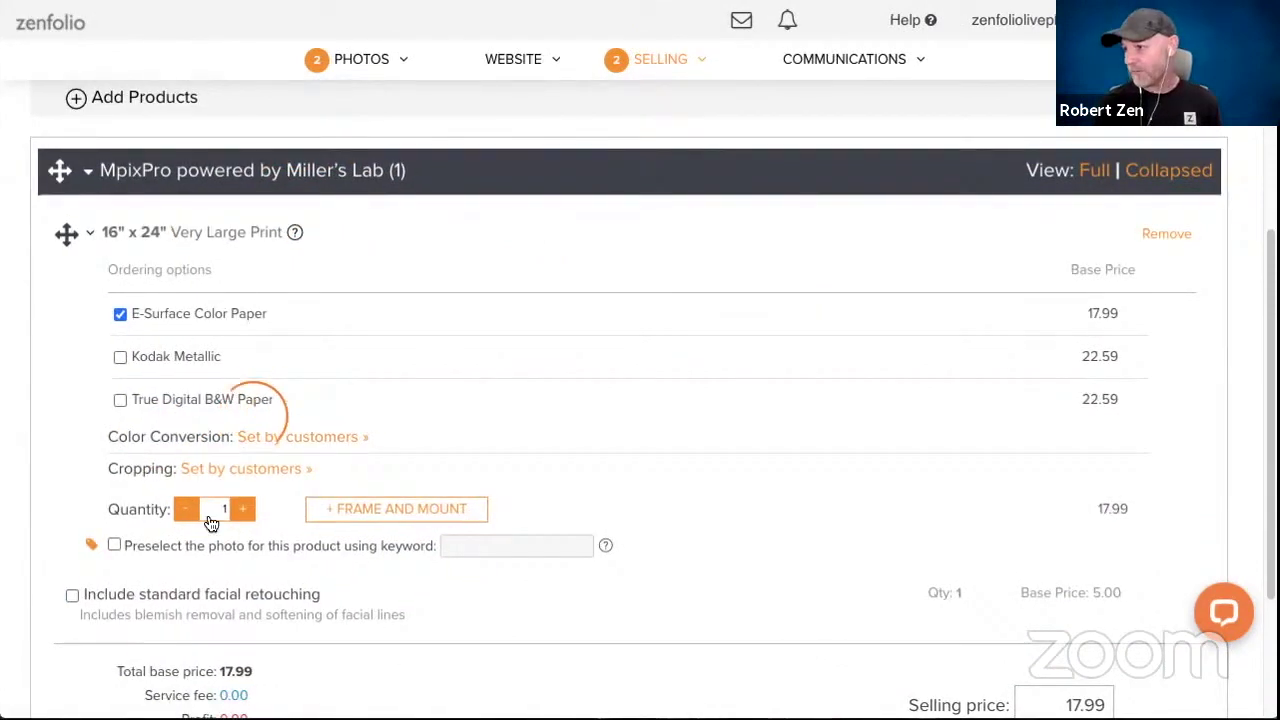
click(354, 500)
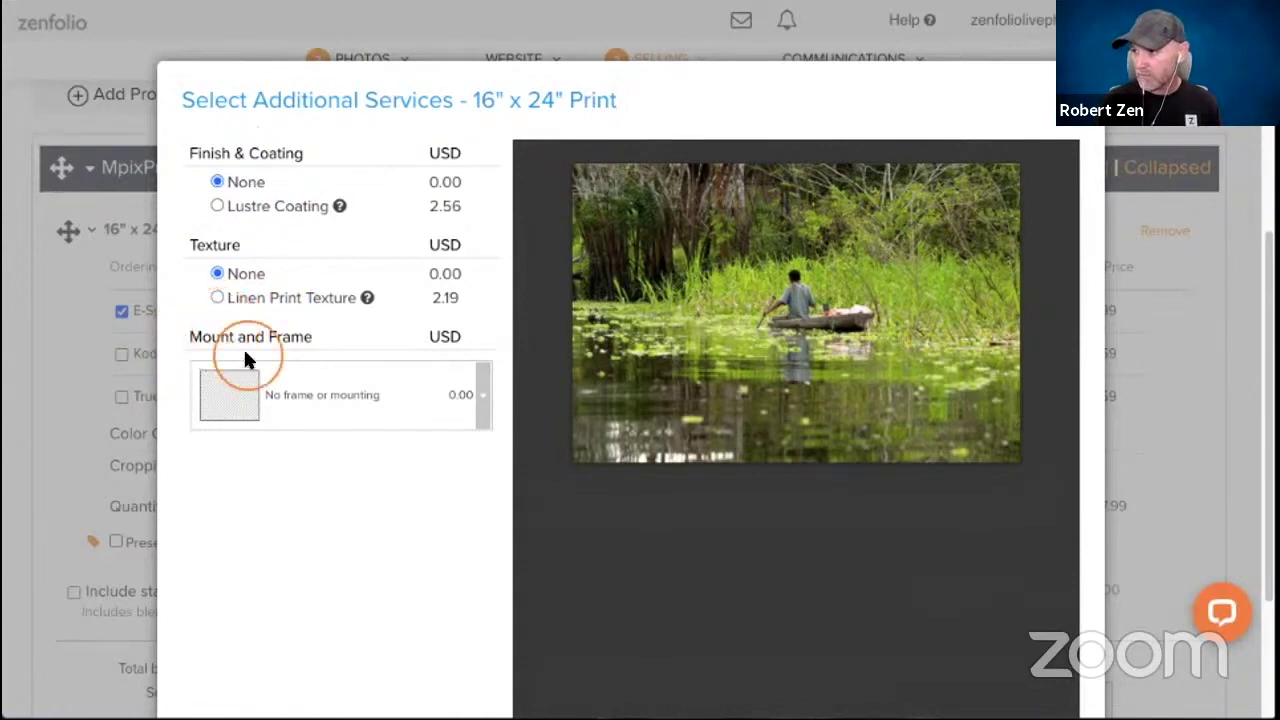
Give the 16"x24" print a Black Metal Frame, White Mat and Non-Glare Glass.
click(480, 395)
scroll(443, 478, down, 3)
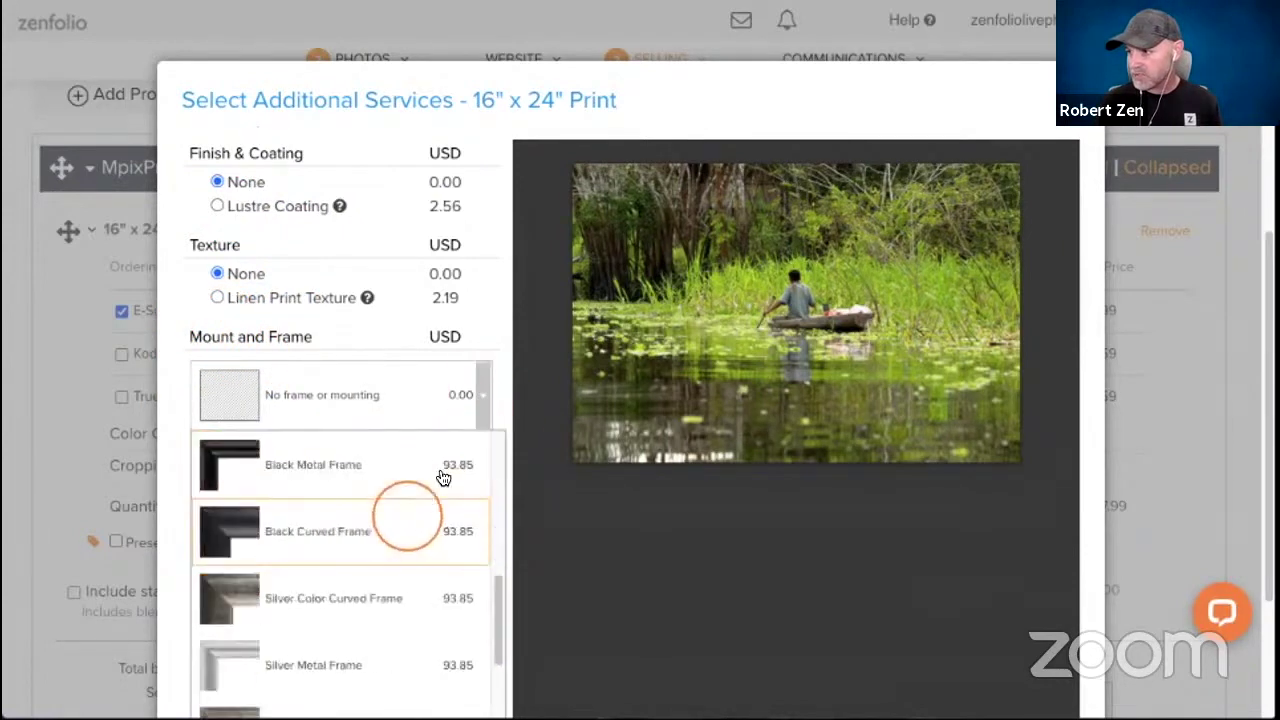
scroll(437, 457, down, 5)
drag(491, 260, 491, 341)
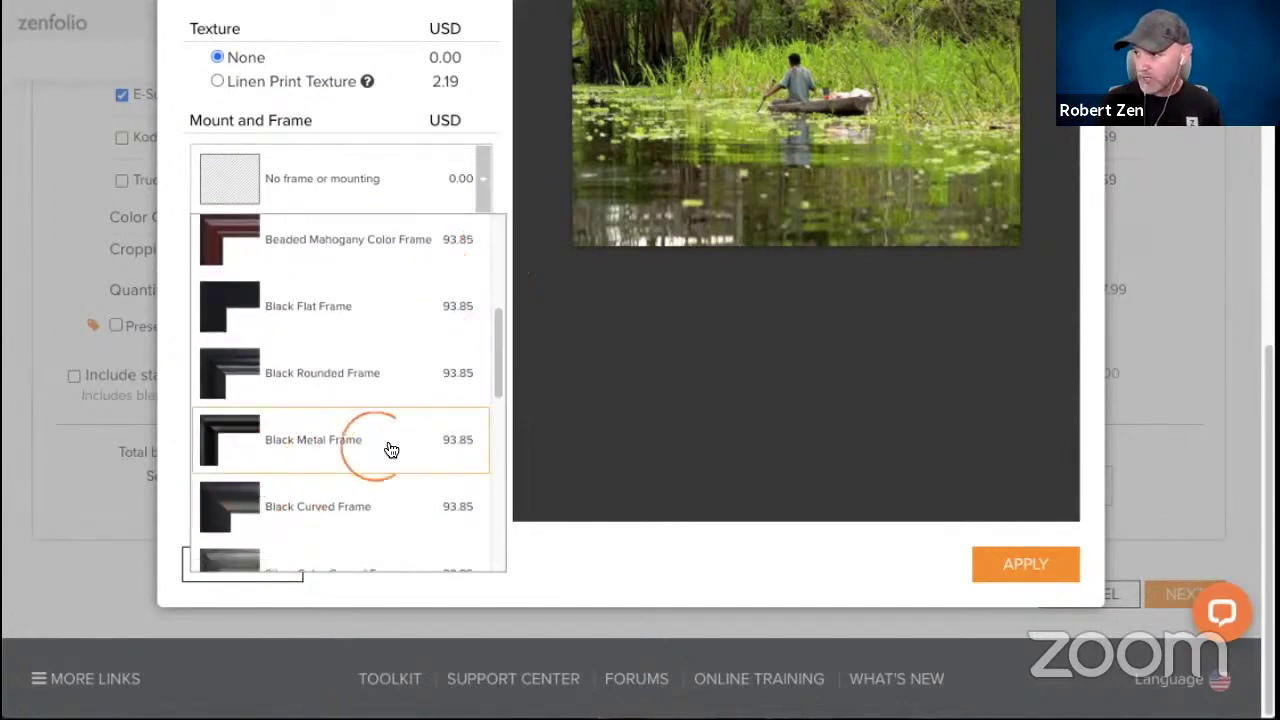
click(388, 449)
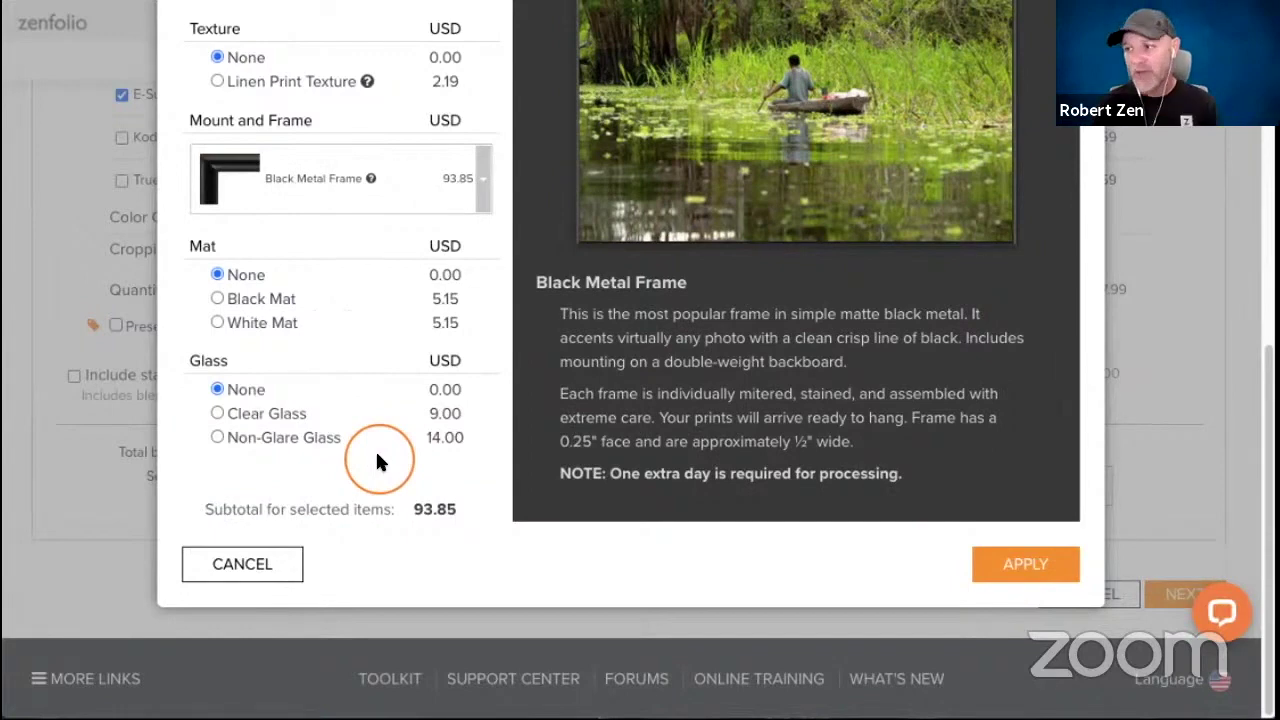
click(216, 323)
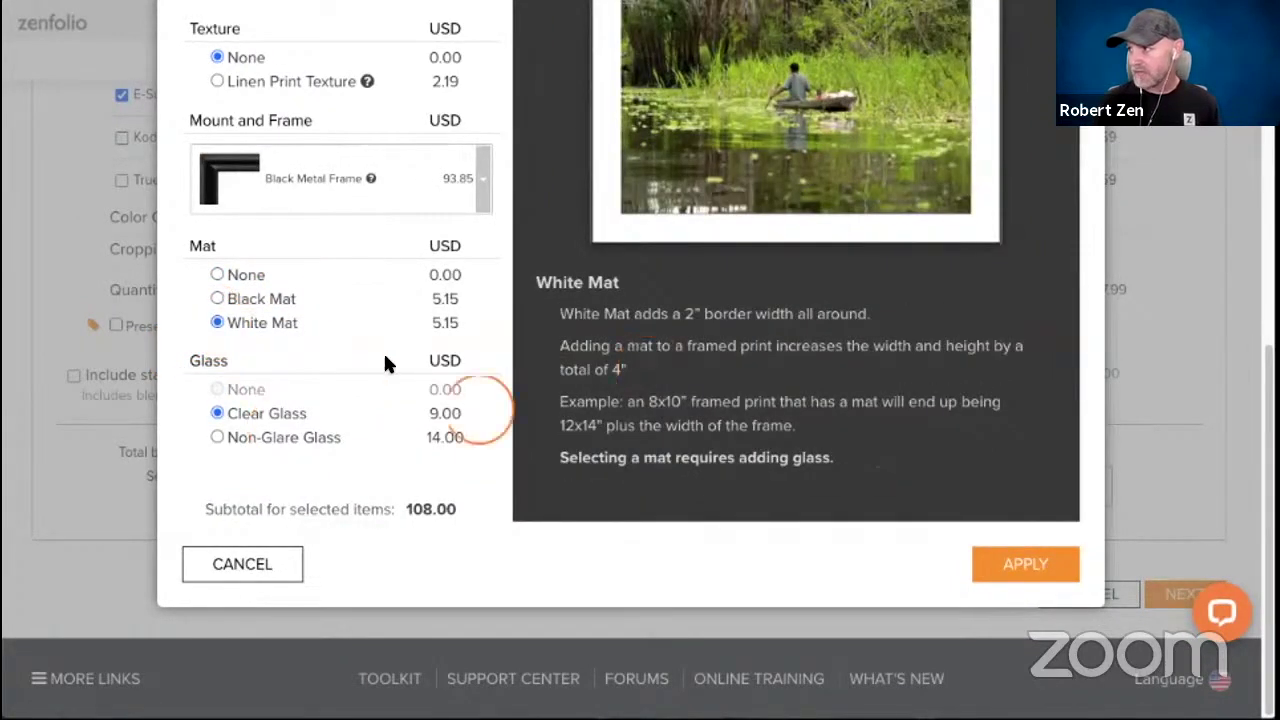
click(214, 438)
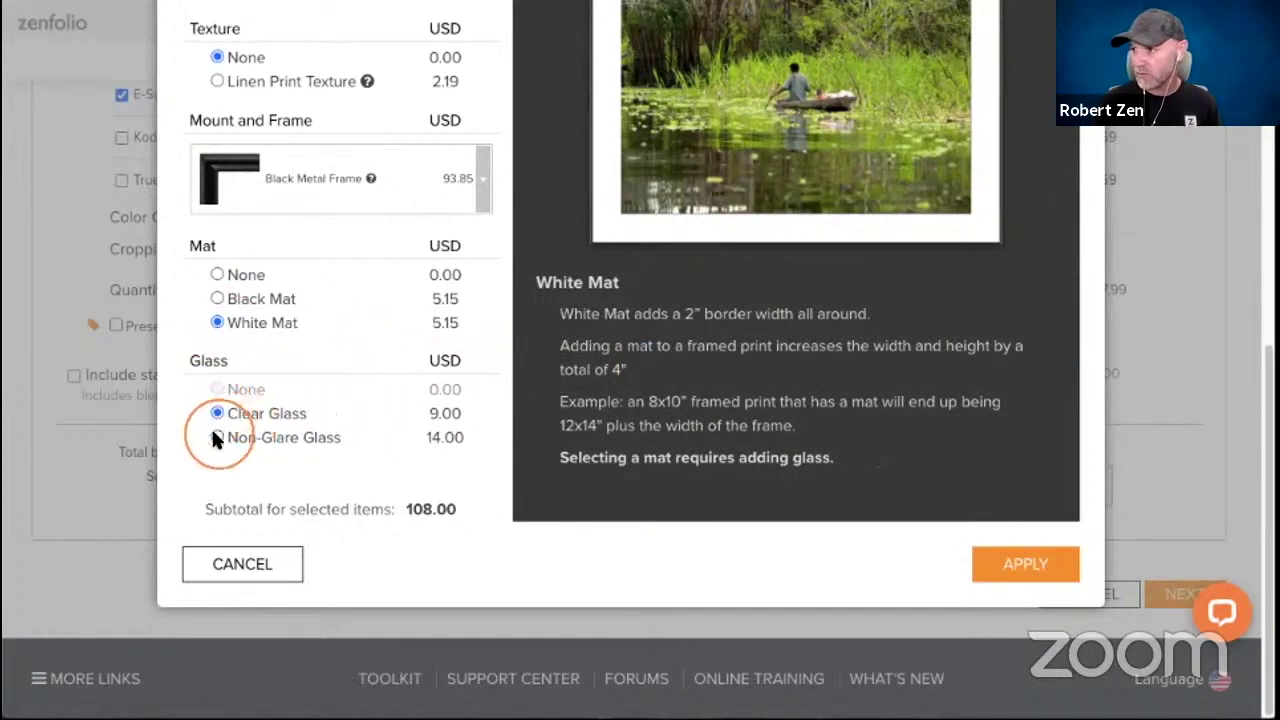
click(215, 438)
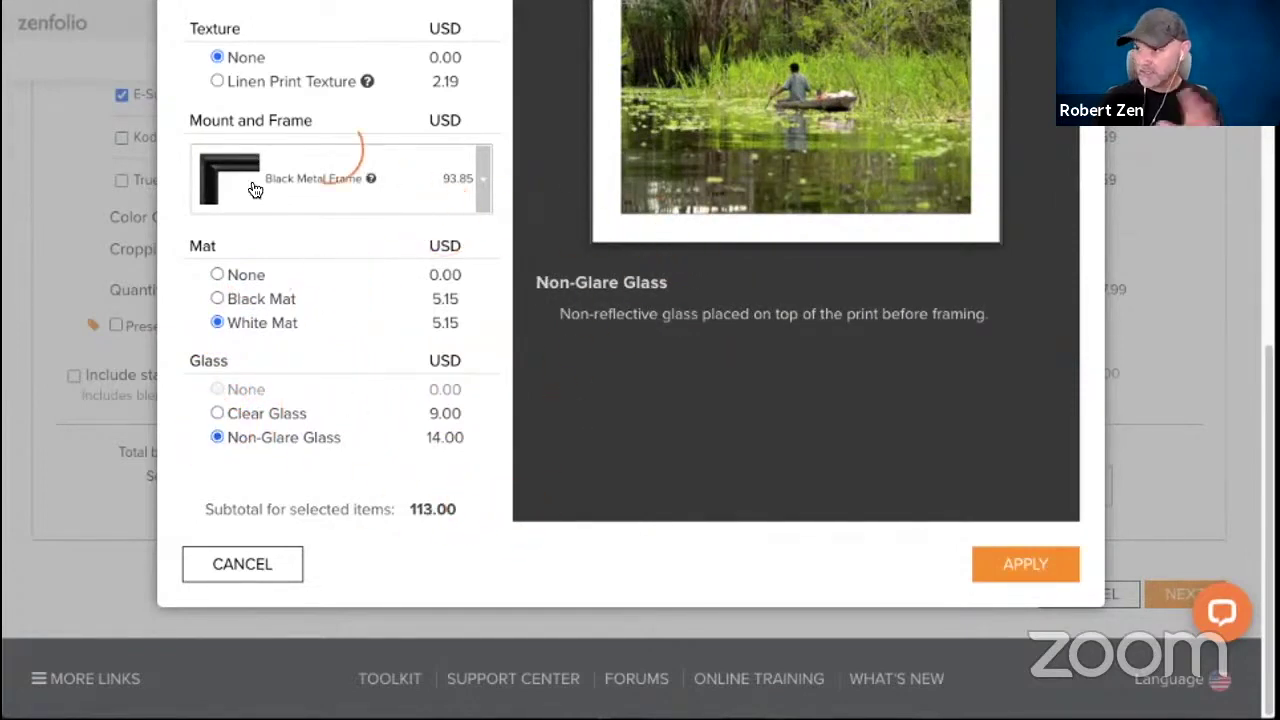
click(1010, 566)
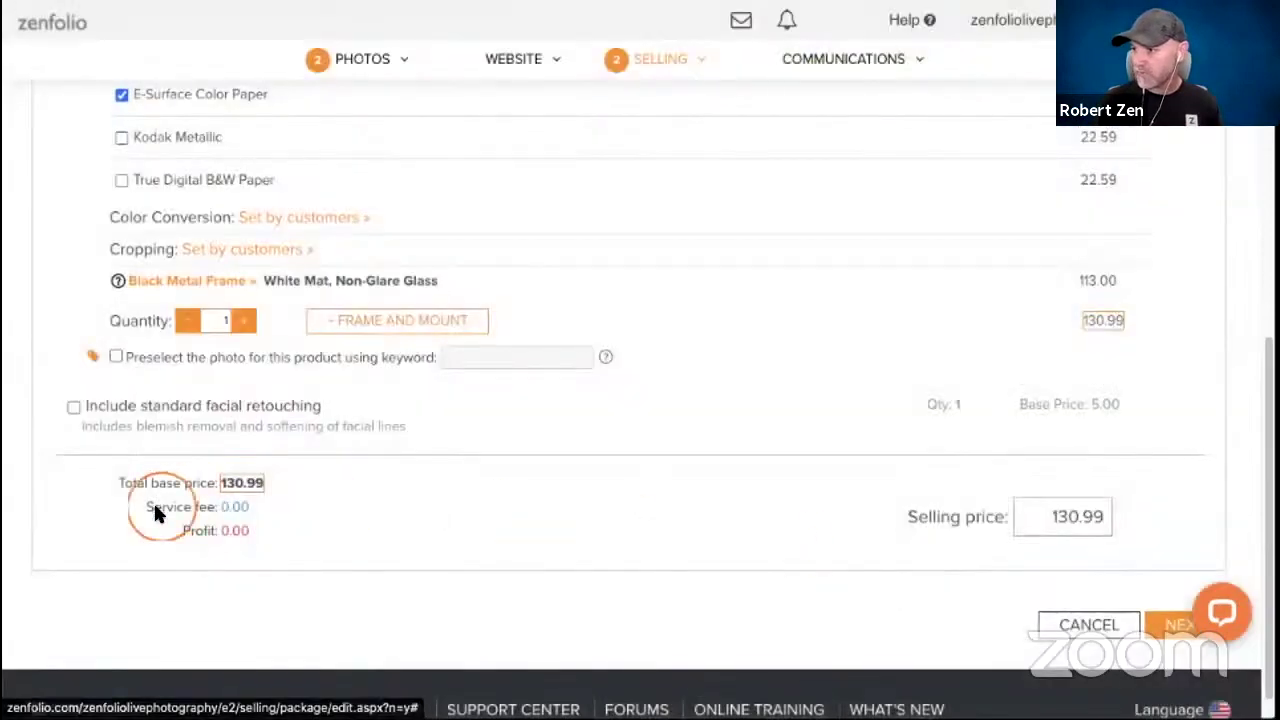
scroll(555, 490, up, 4)
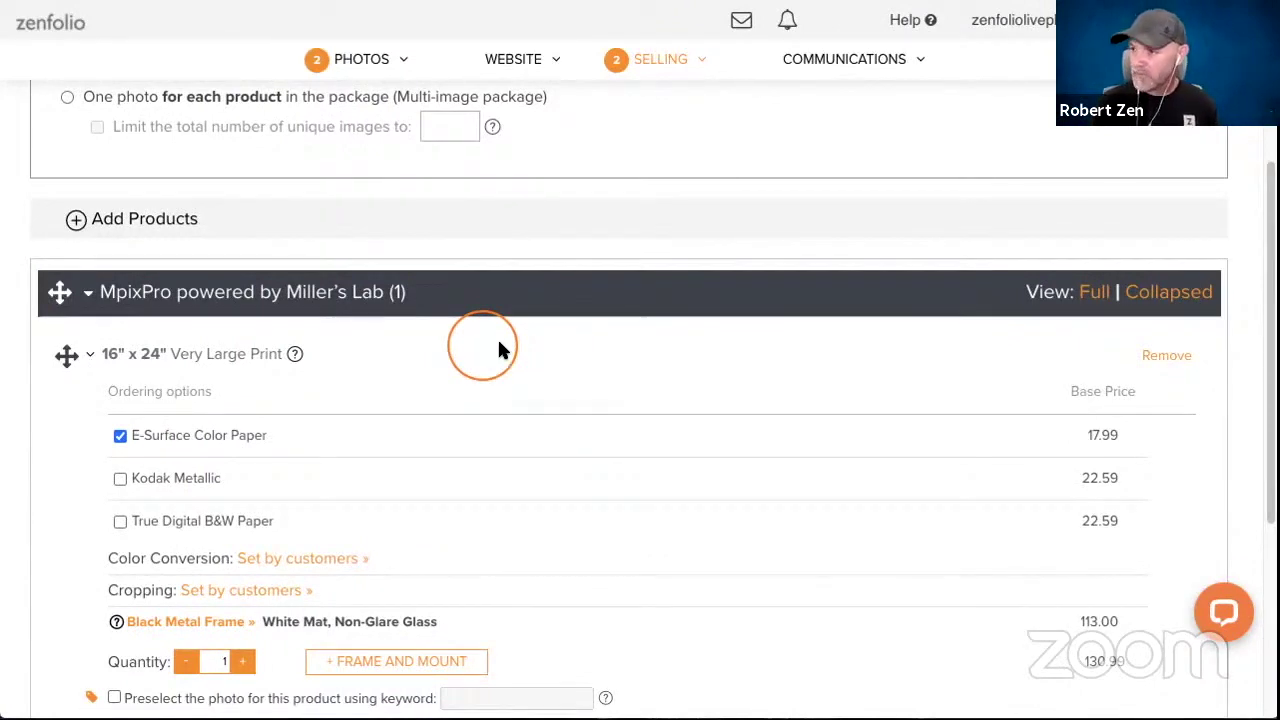
scroll(499, 349, down, 1)
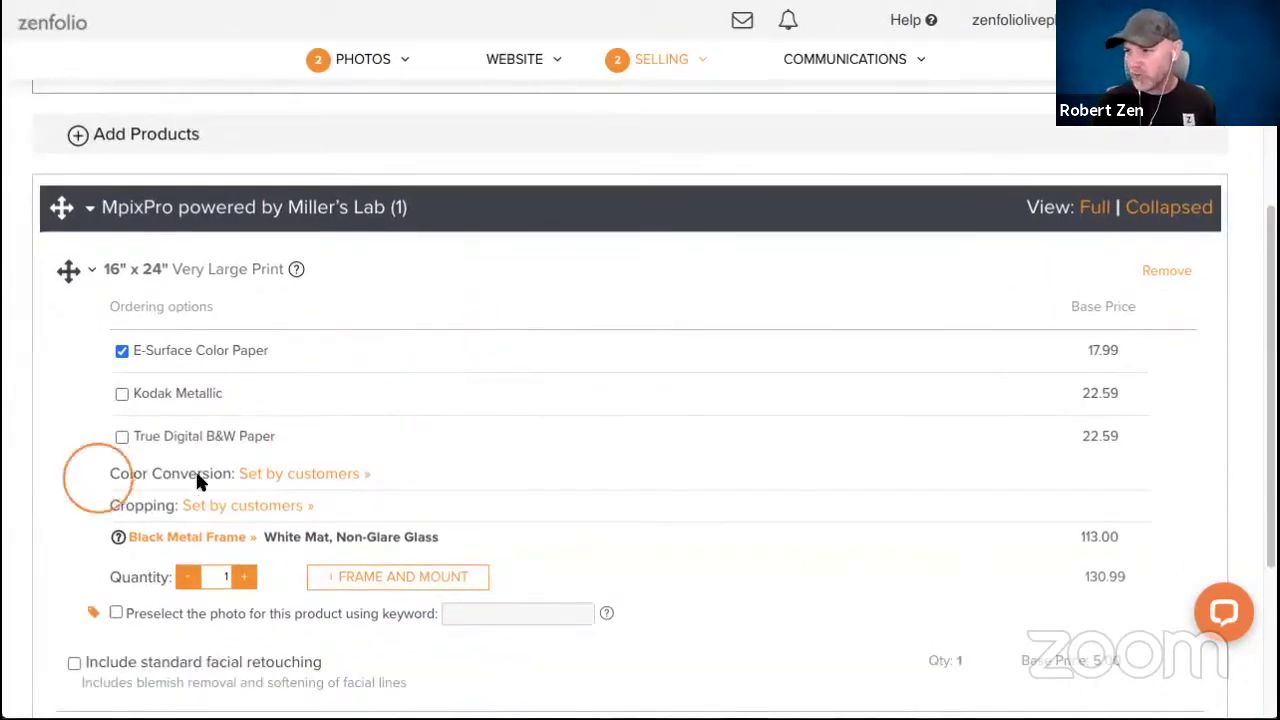
click(275, 474)
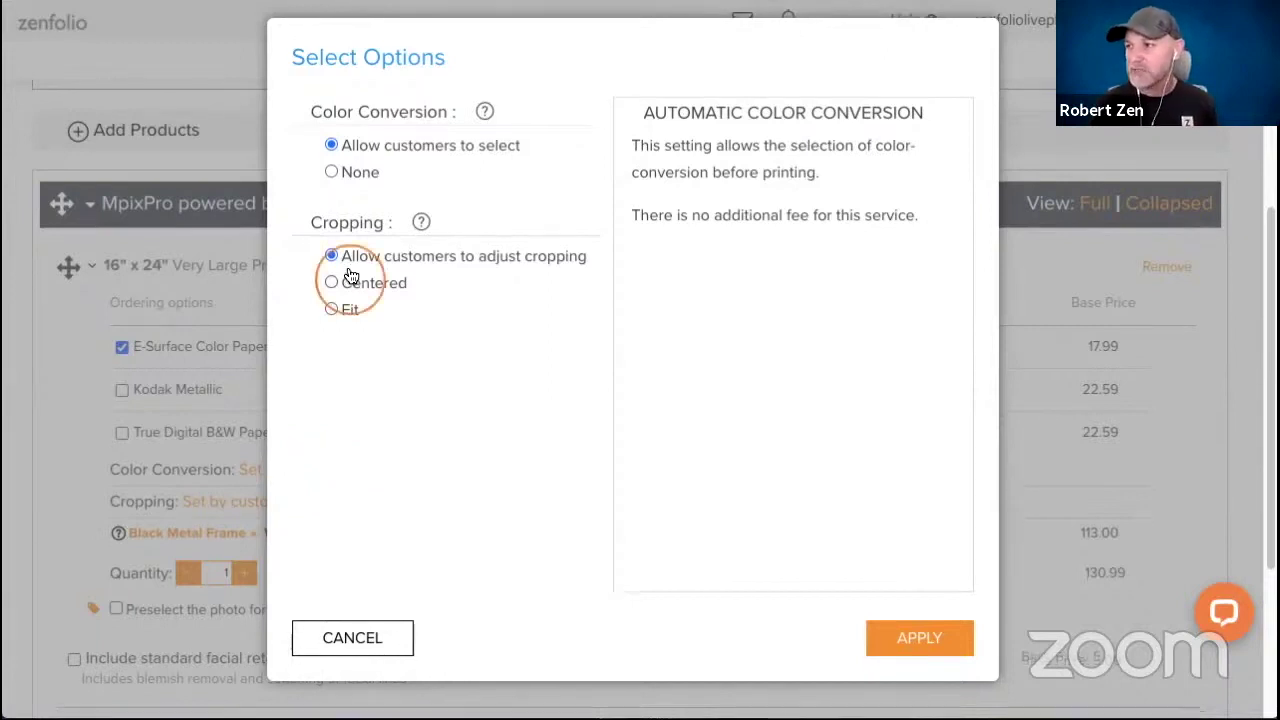
Set the print's color conversion to None and let customers adjust the cropping.
click(331, 173)
click(359, 326)
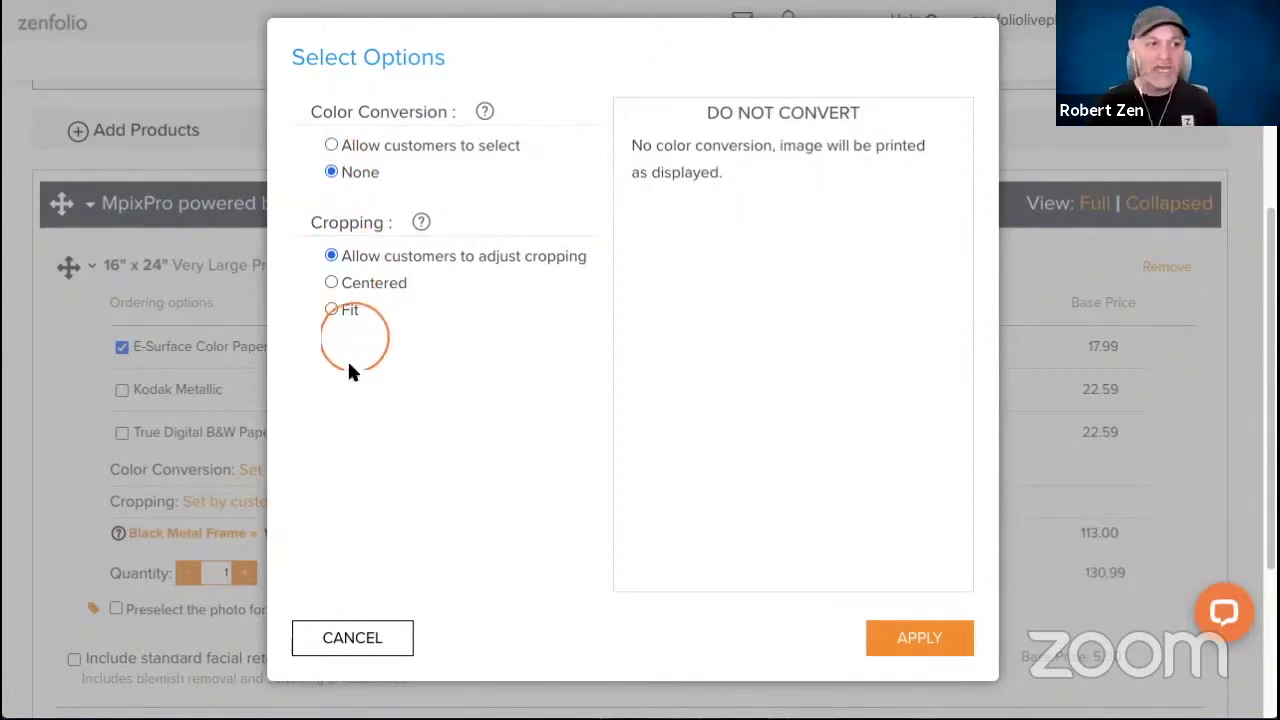
scroll(347, 362, up, 1)
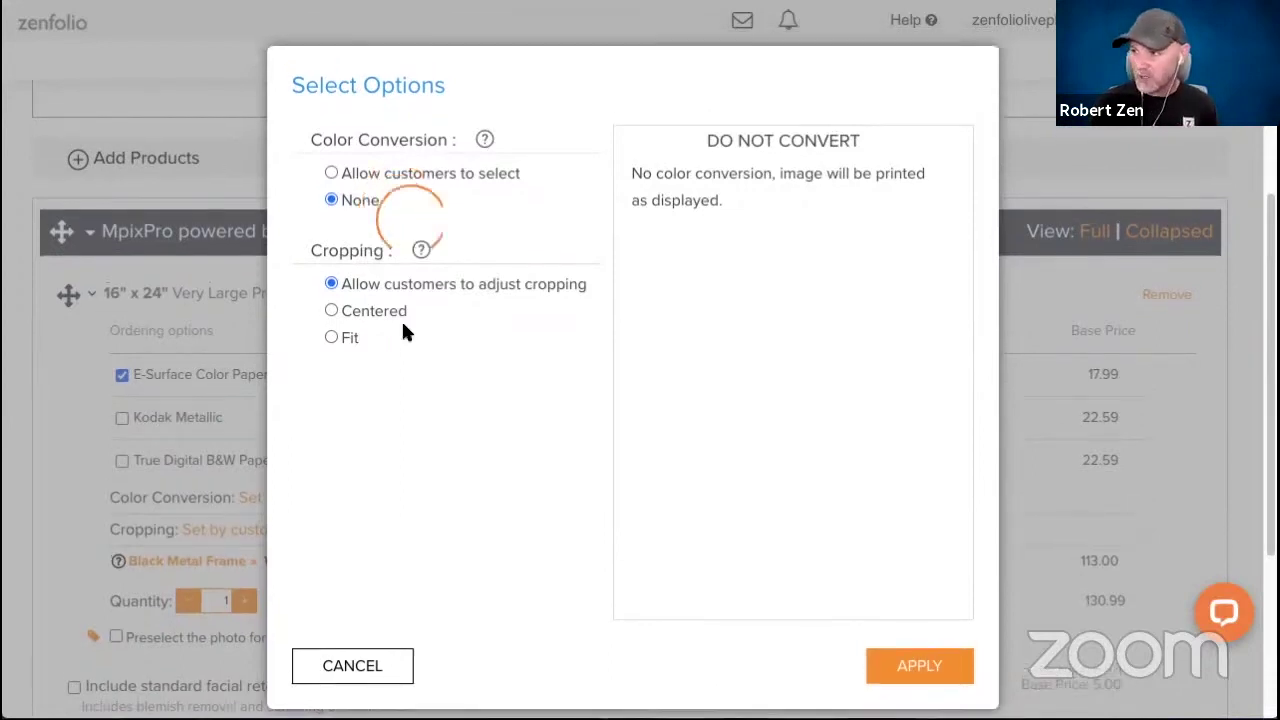
click(330, 337)
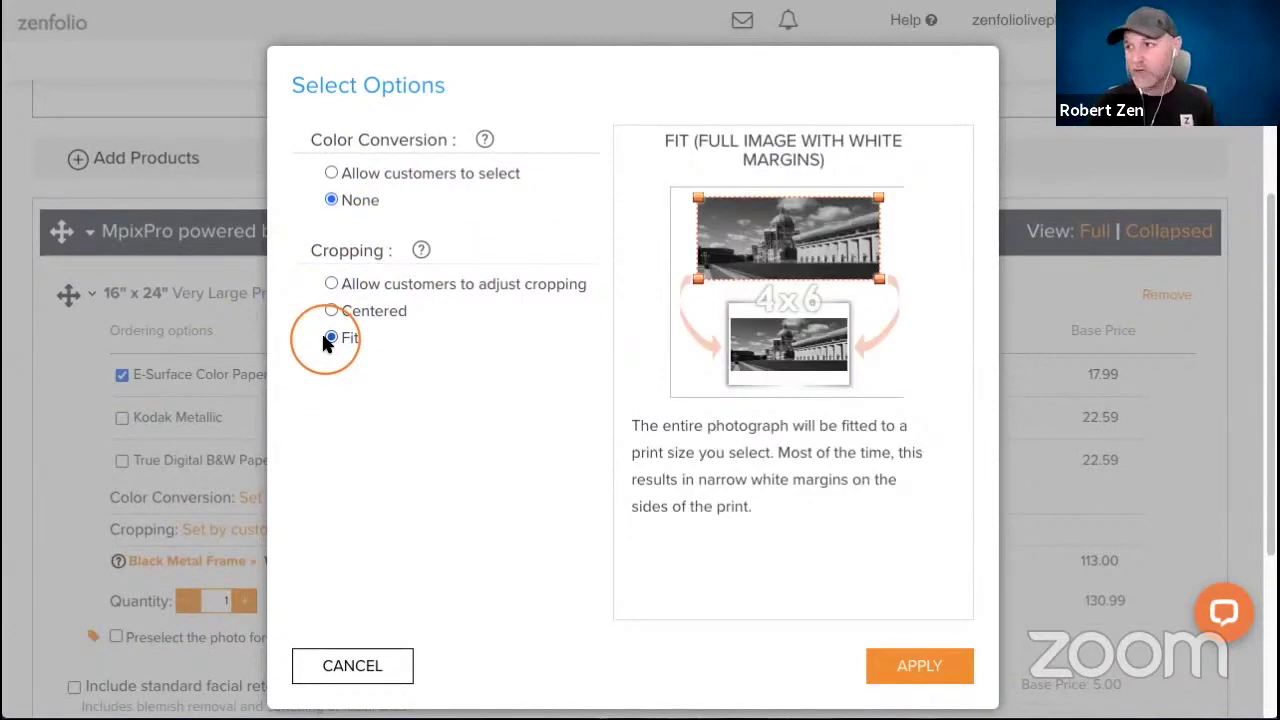
click(331, 285)
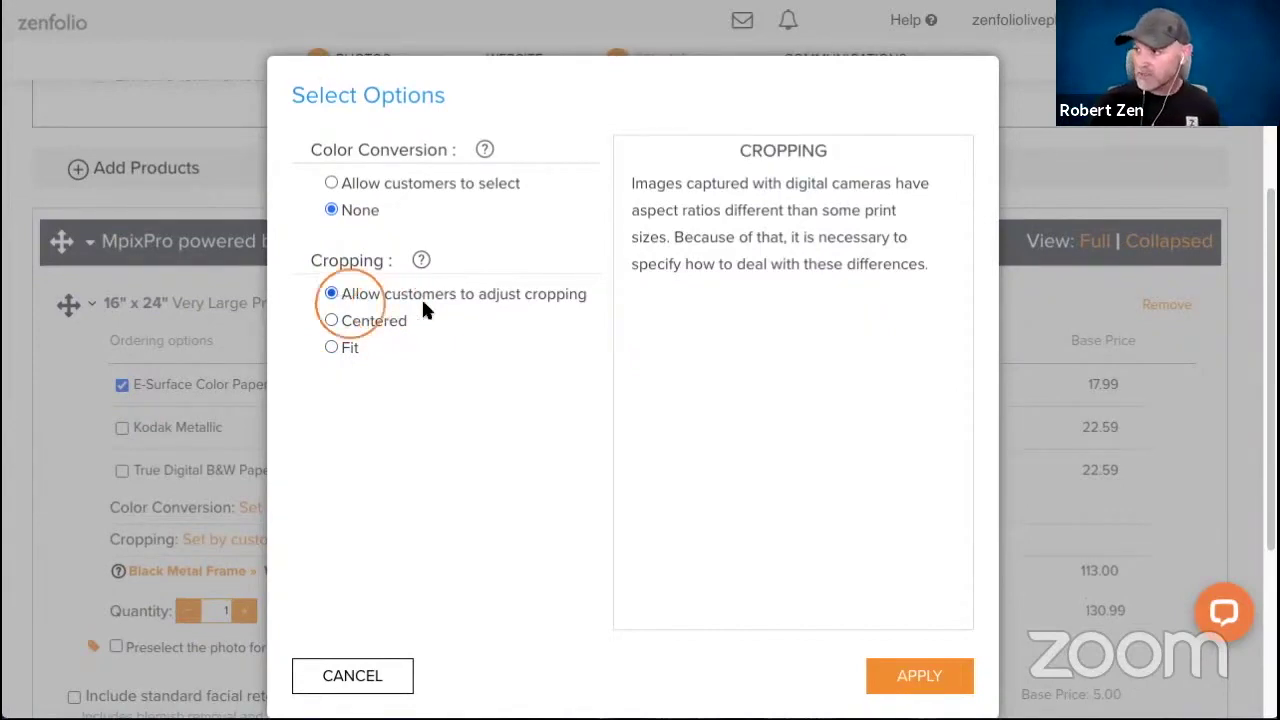
click(900, 672)
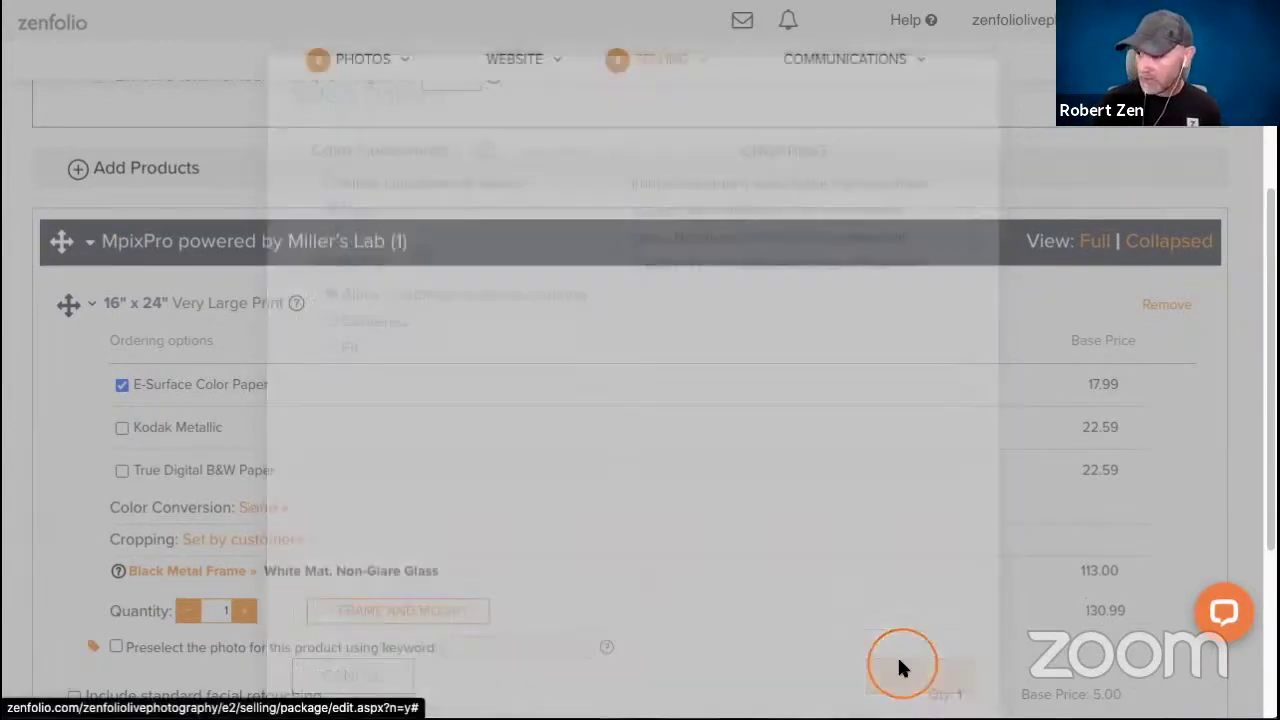
Change the package selling price from 130.99 to 450 and save it.
scroll(591, 300, down, 3)
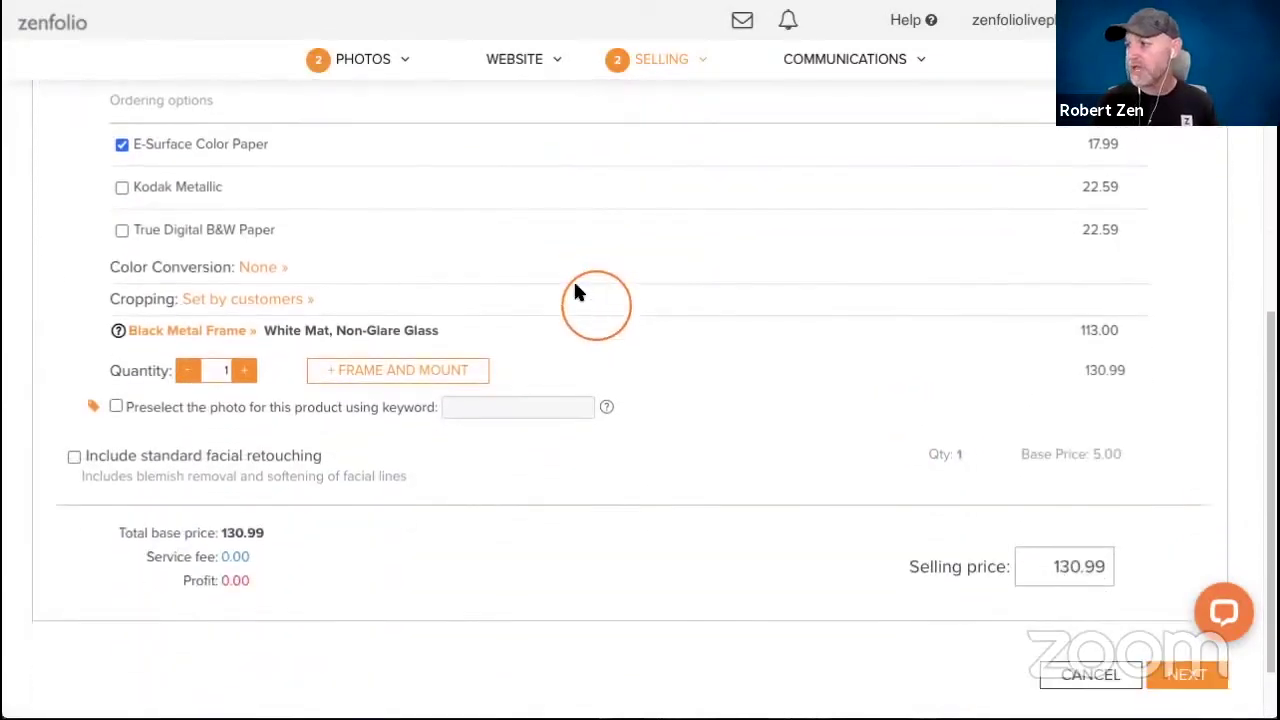
scroll(505, 190, down, 1)
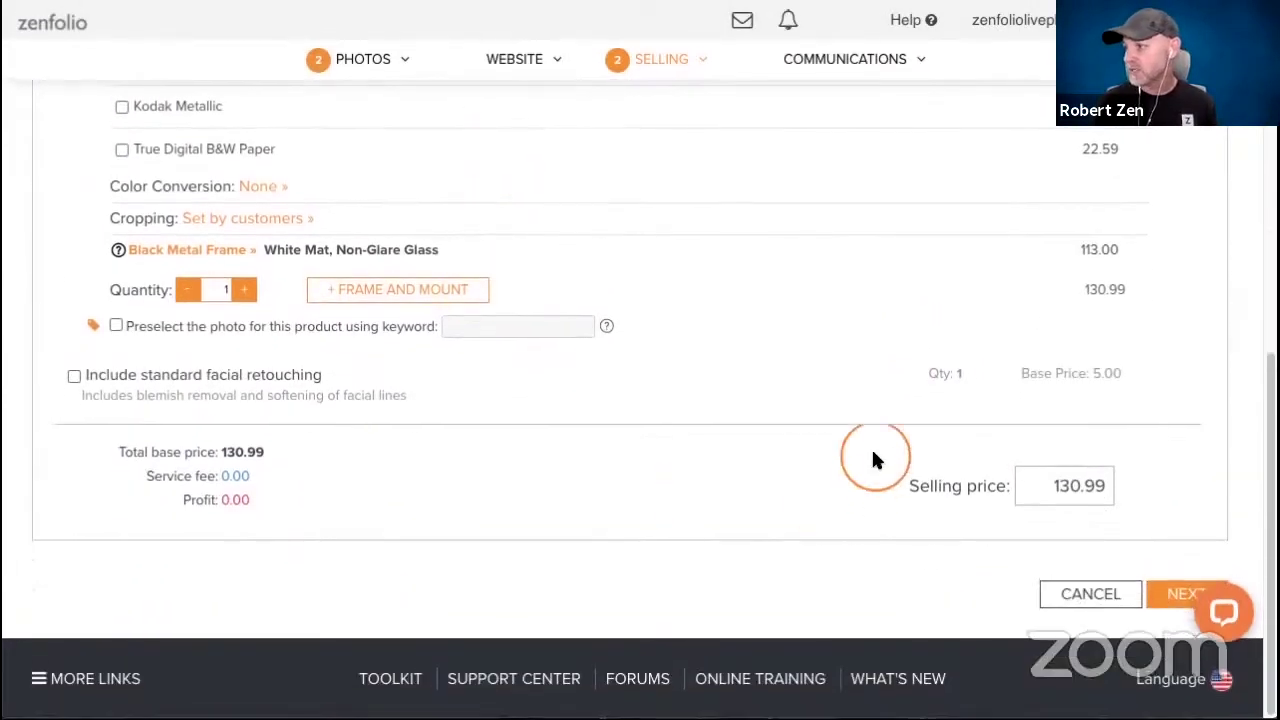
click(1030, 475)
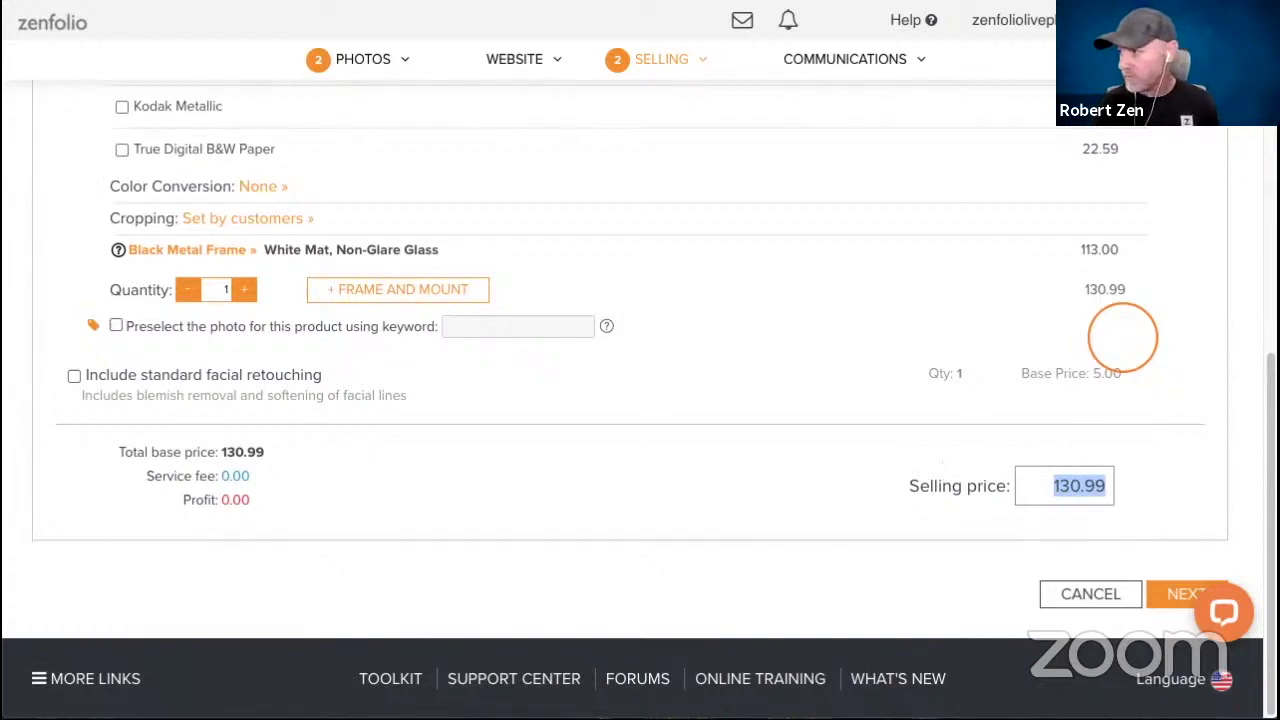
text(450)
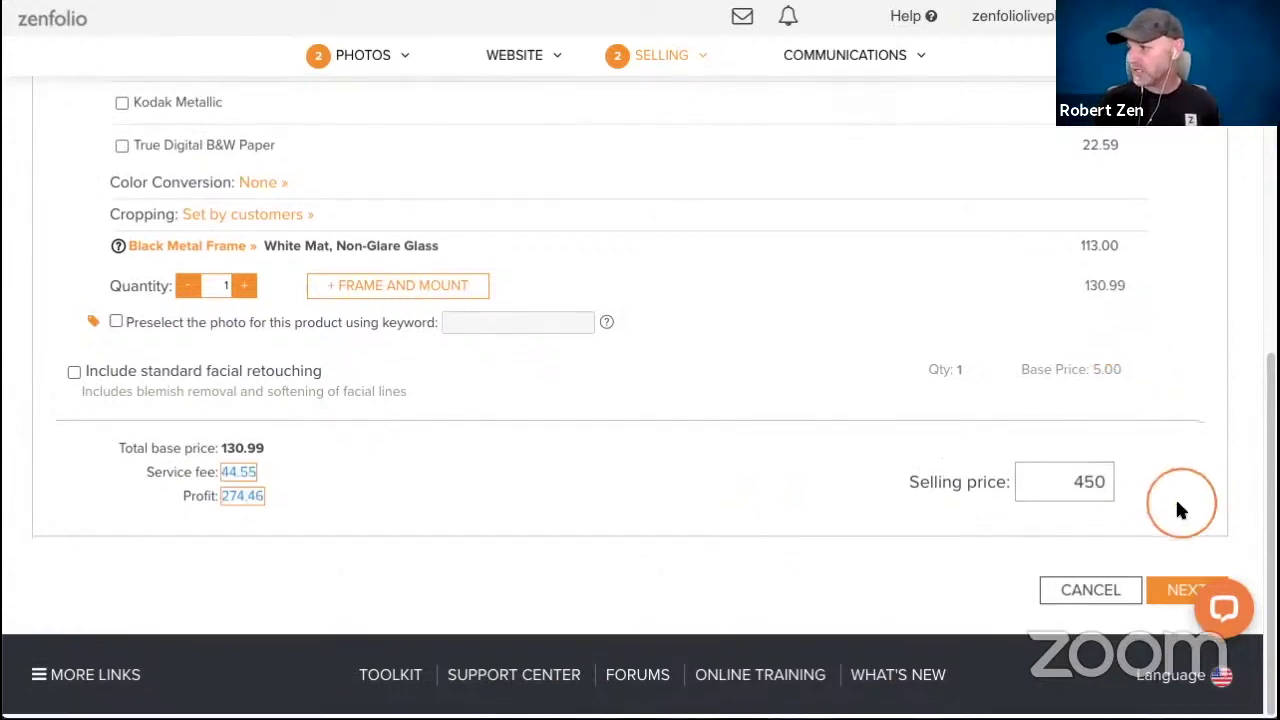
click(1170, 591)
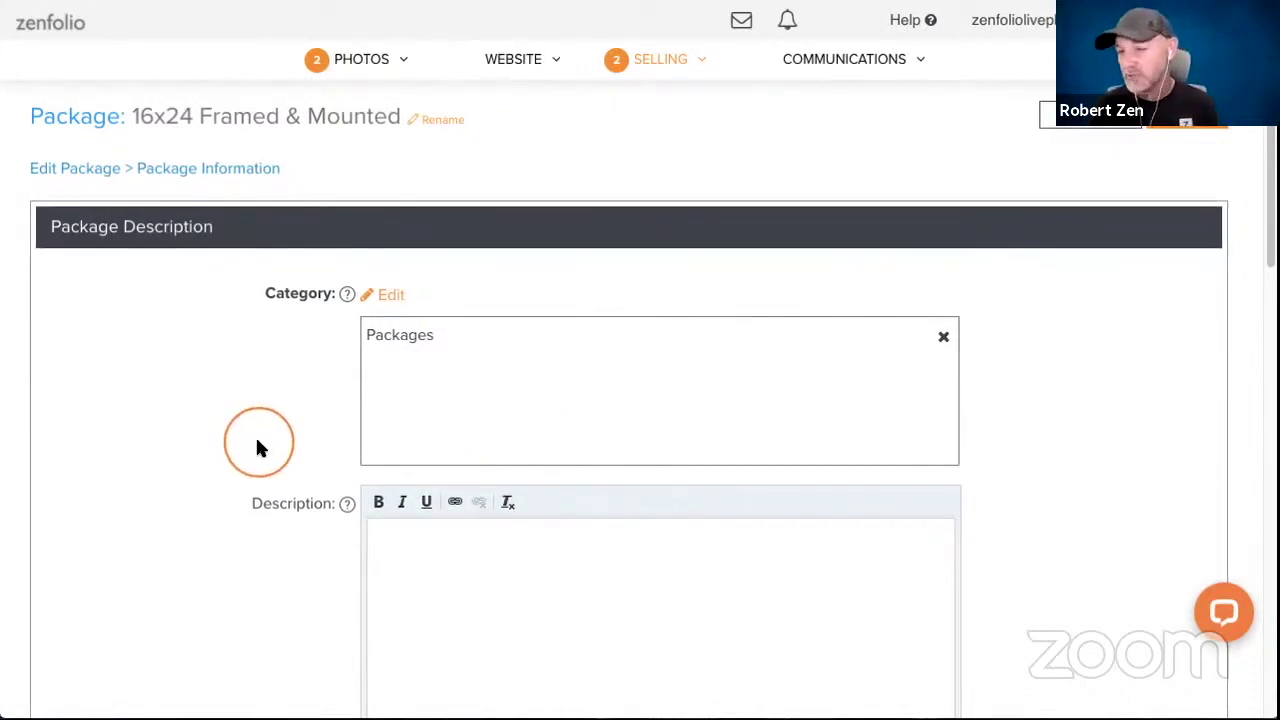
Continue past the Package Information page back to the Packages list, now showing 16x24 Framed & Mounted at $450.00.
scroll(530, 495, down, 1)
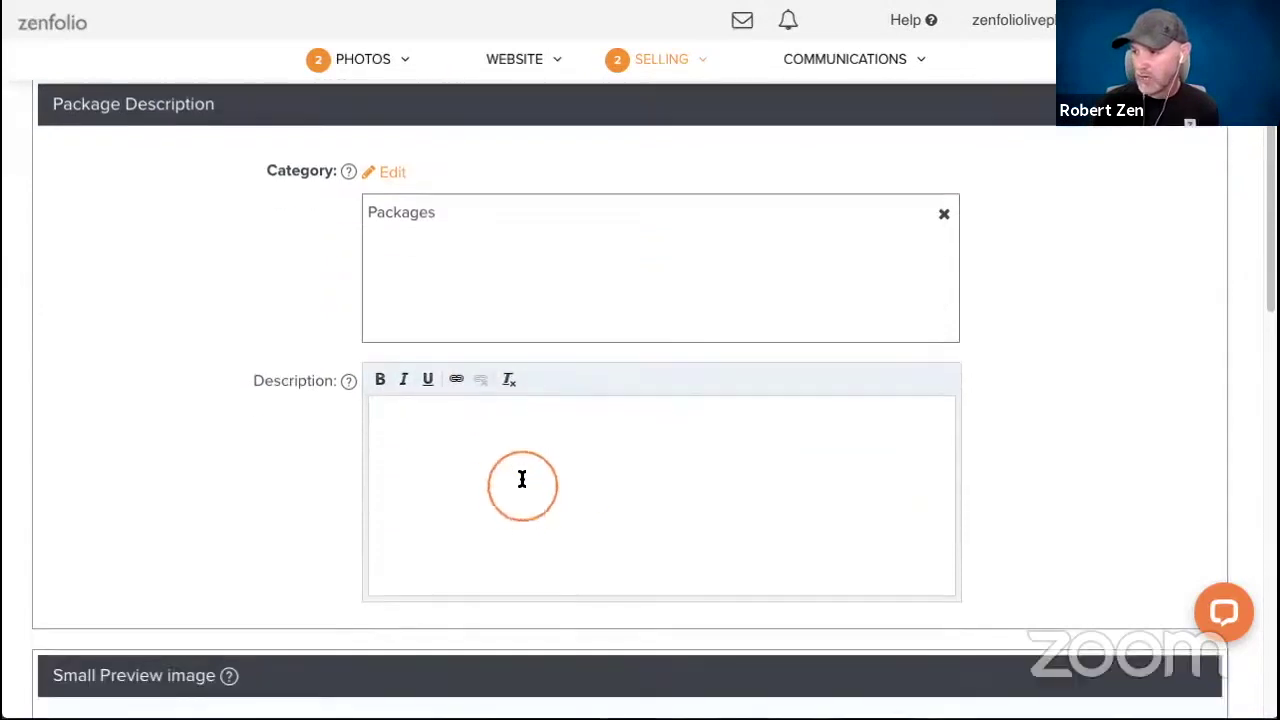
scroll(1000, 306, down, 3)
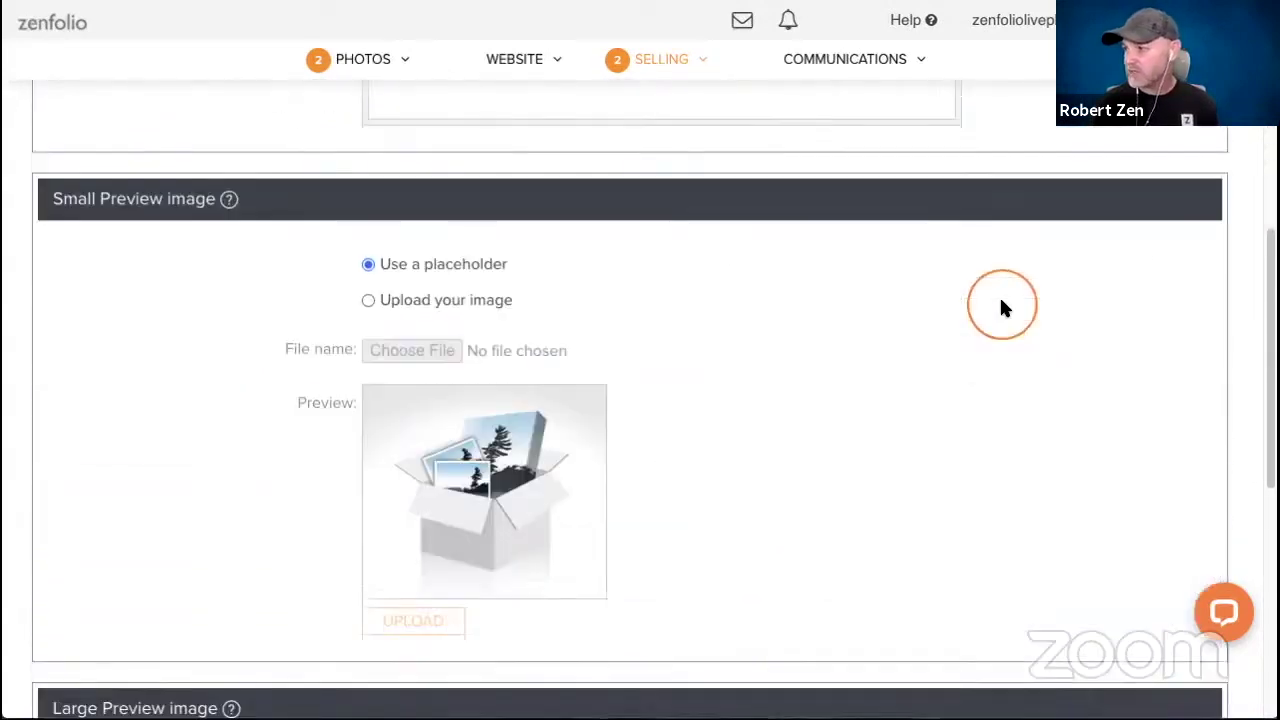
scroll(1000, 306, down, 5)
click(1151, 594)
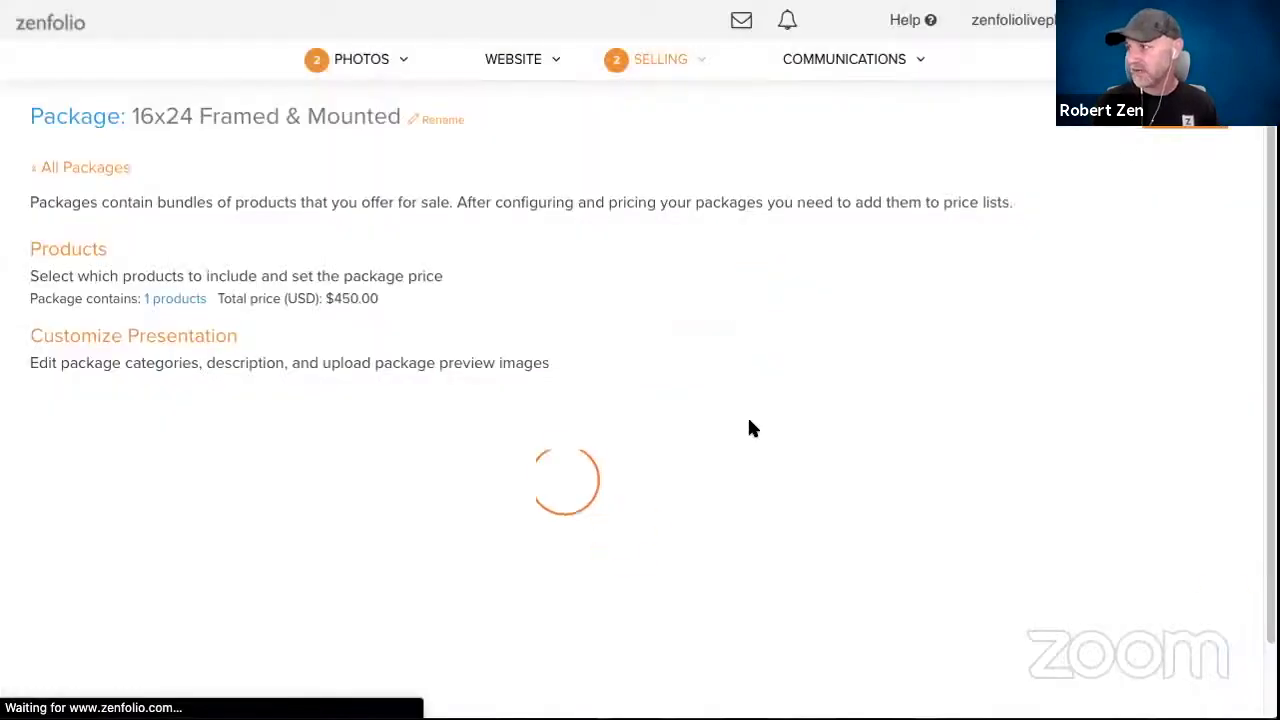
click(425, 462)
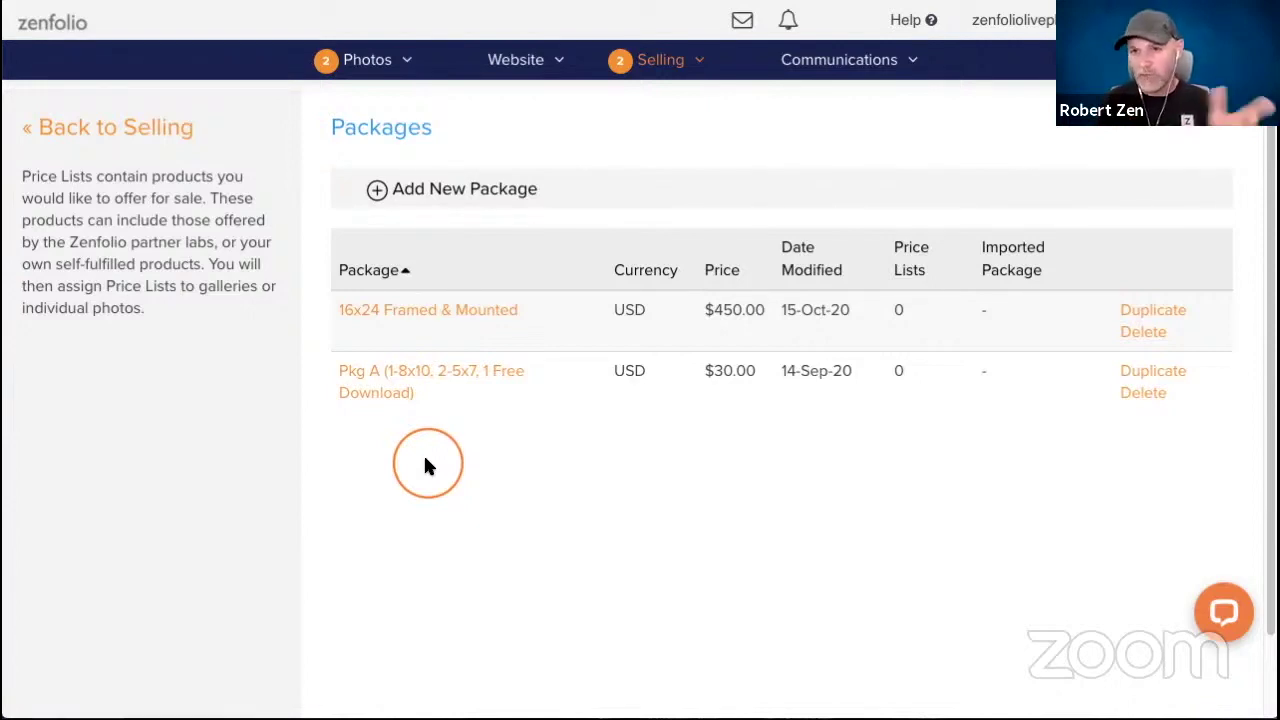
Create a single-image package named '16x24 Metal Print with matching Greeting Cards'.
click(430, 192)
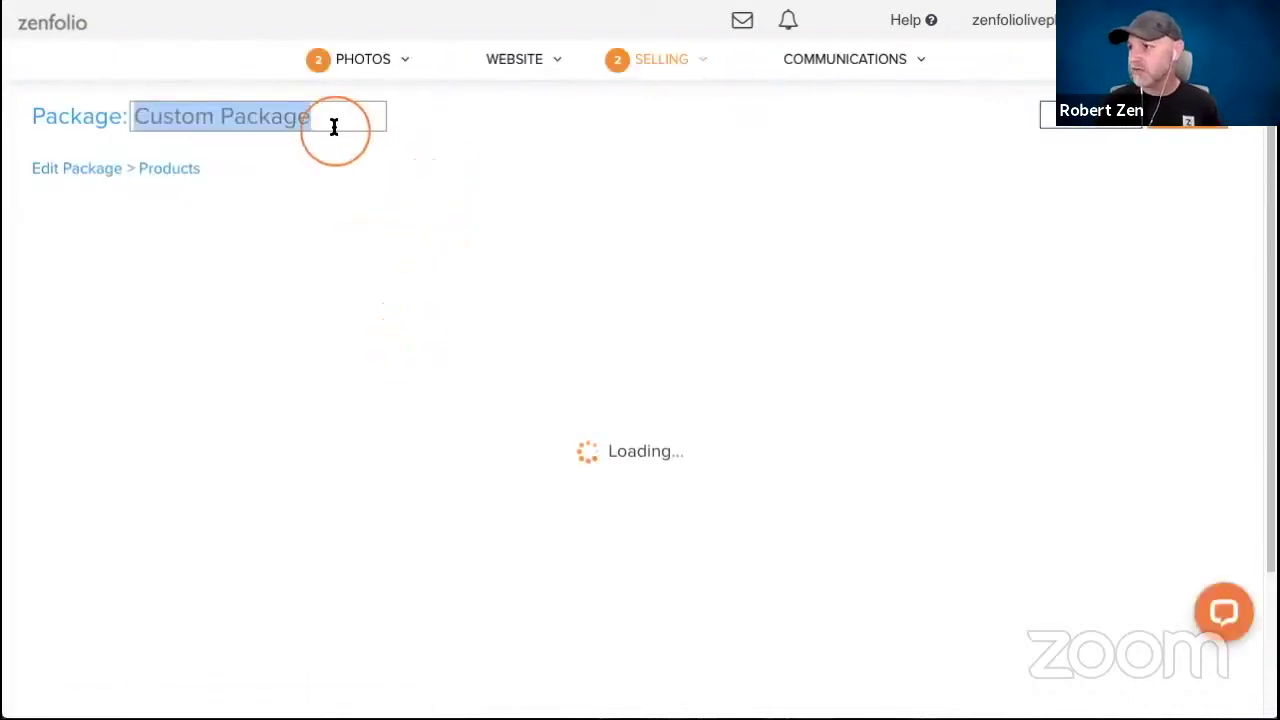
text(16)
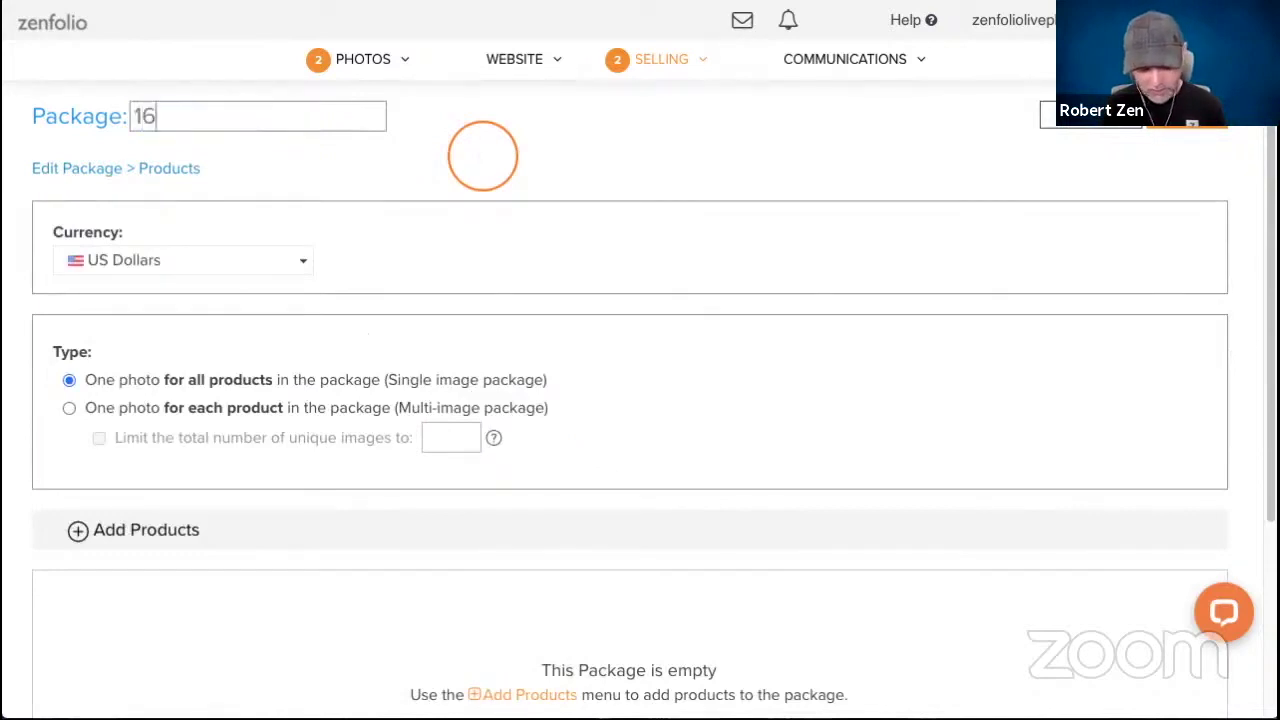
text(x24)
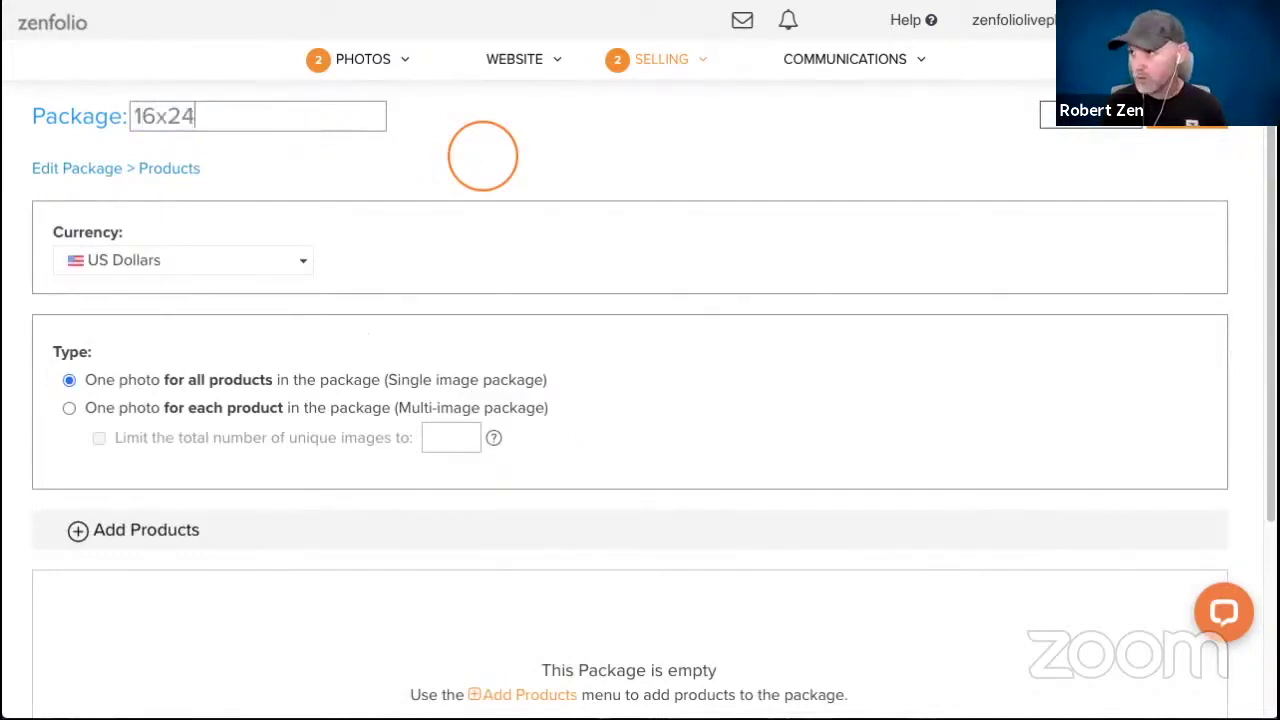
text( Metal Prin)
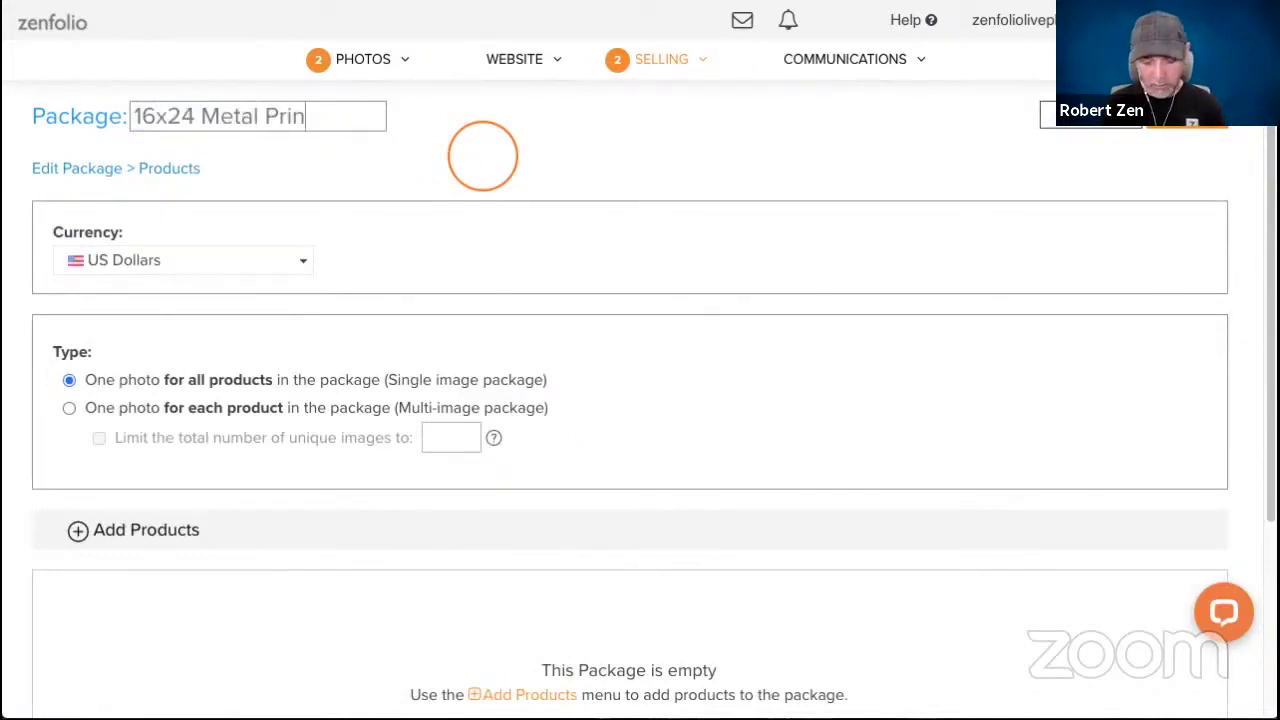
text(t with match)
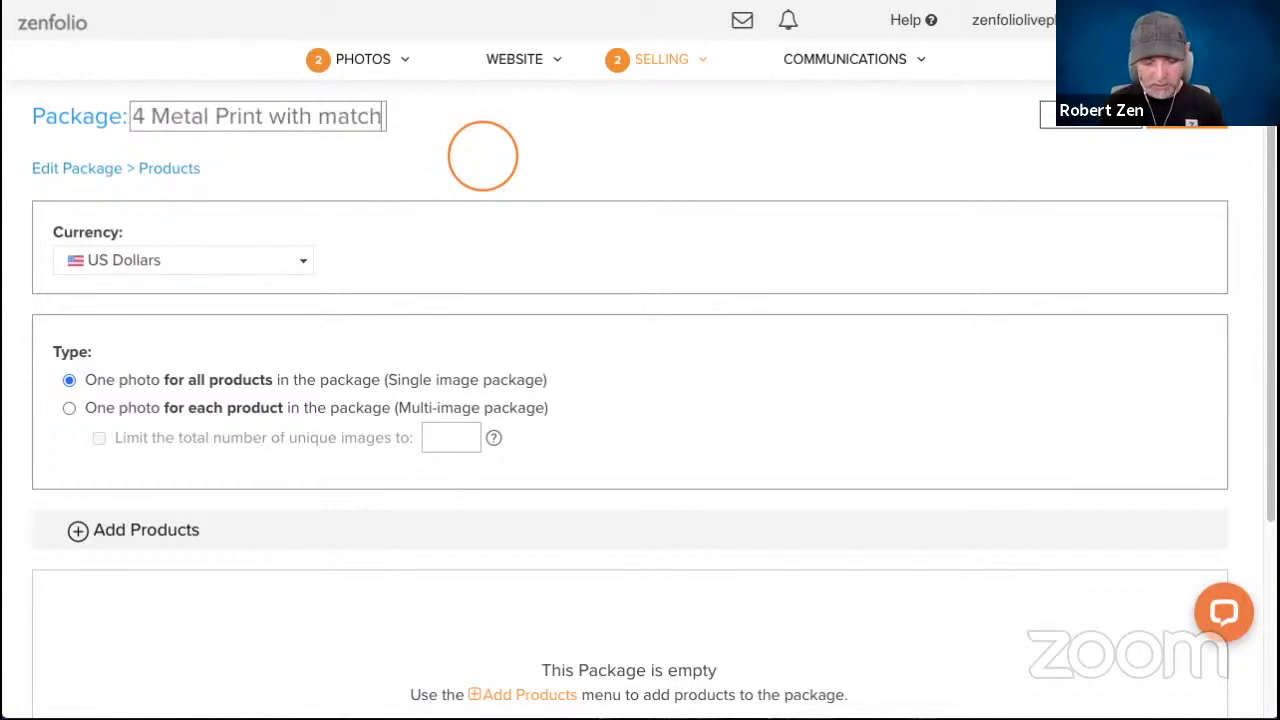
text(ing Greeting )
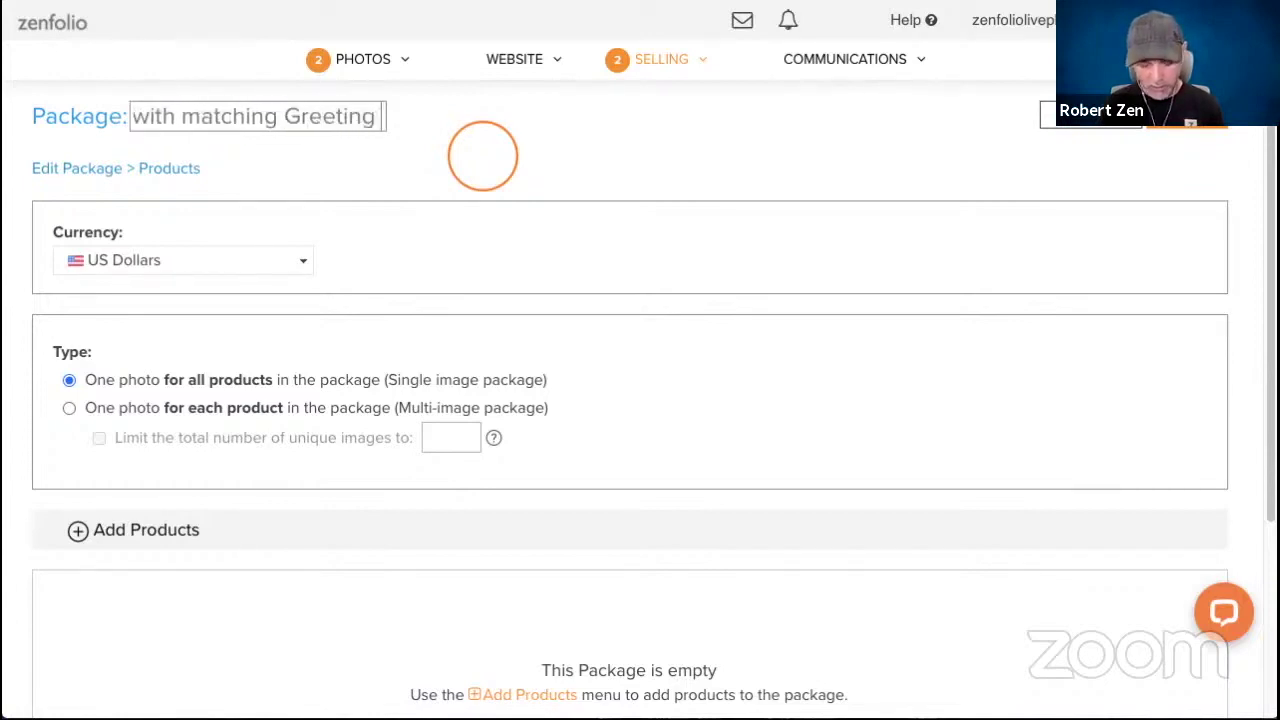
text(Cards)
key(Return)
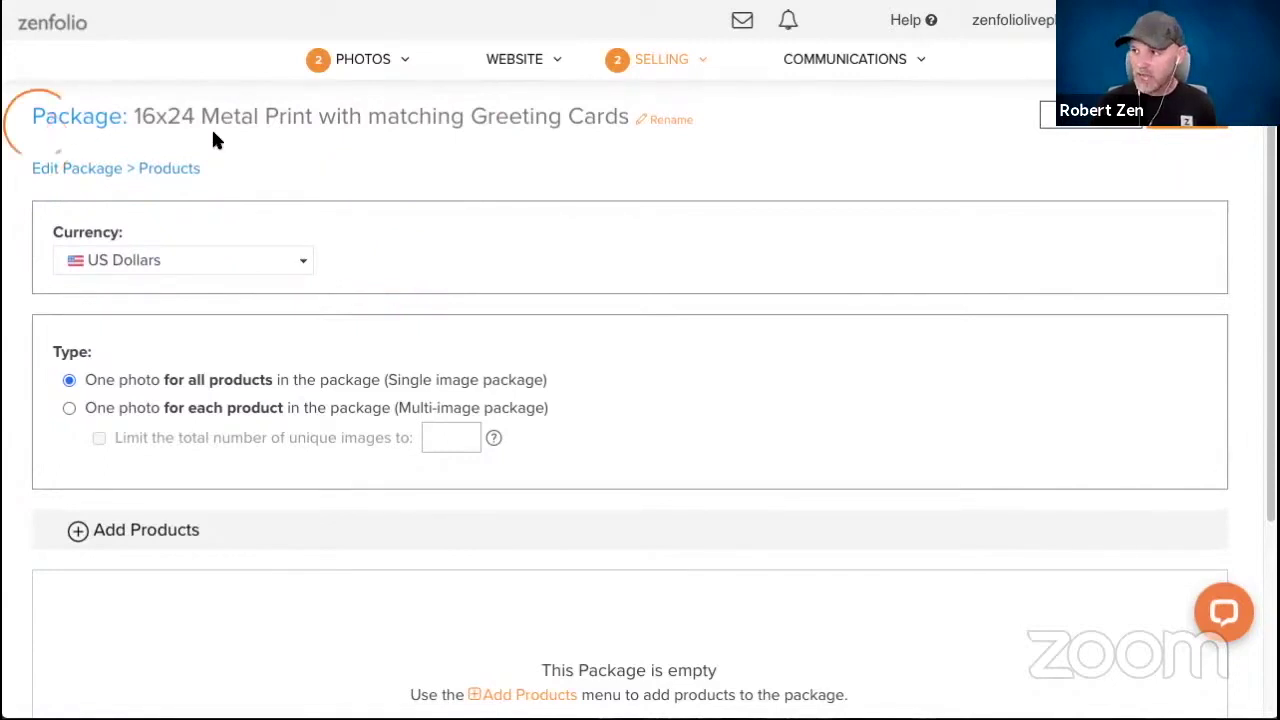
scroll(114, 329, down, 1)
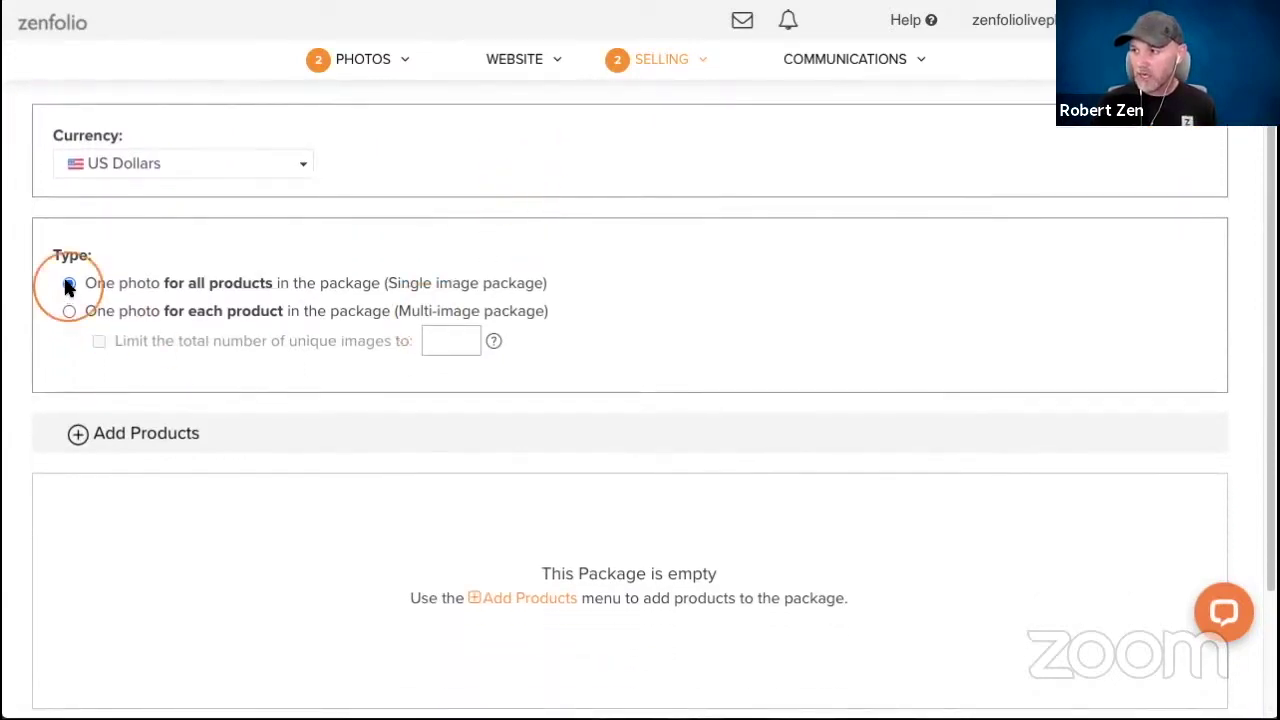
scroll(491, 429, down, 3)
click(69, 108)
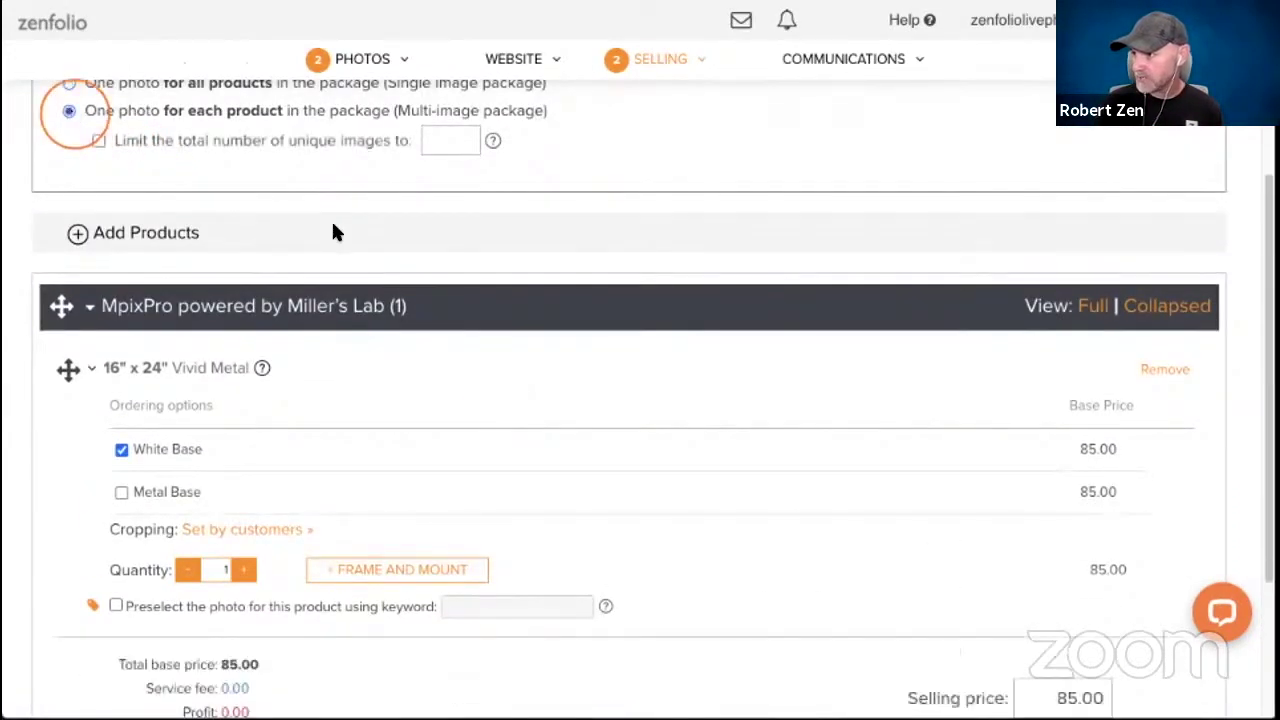
scroll(500, 425, down, 2)
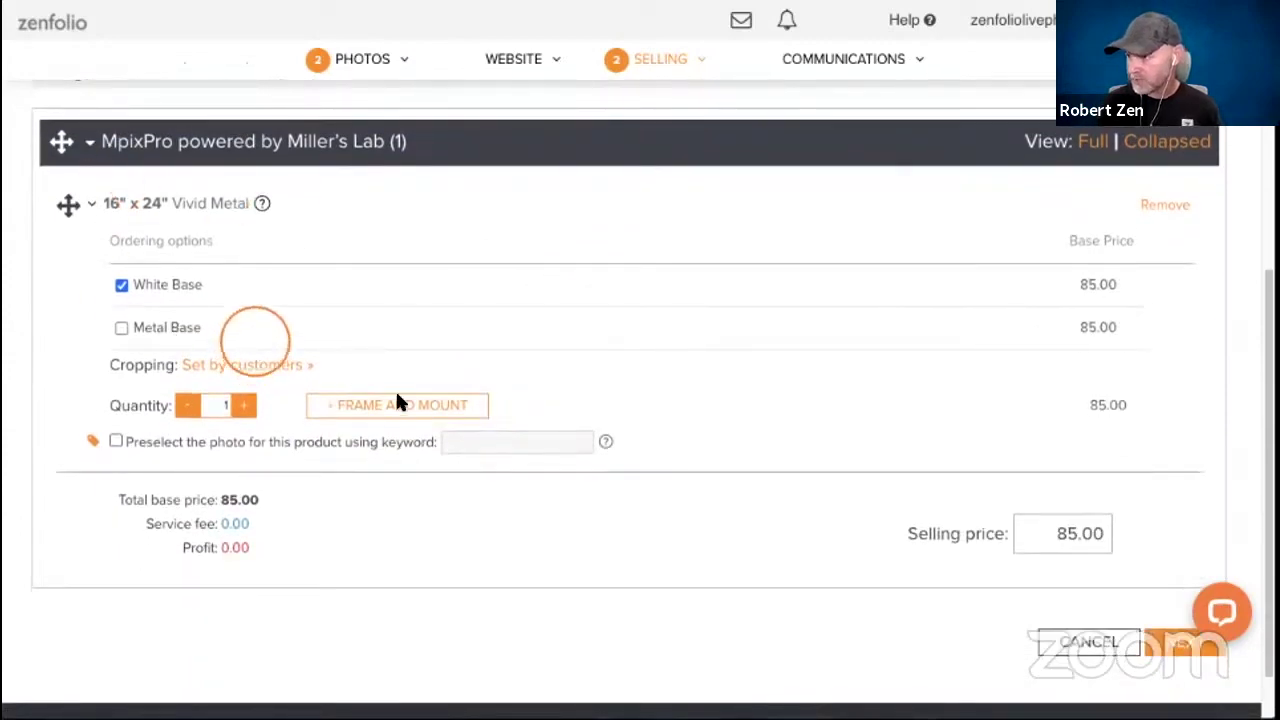
scroll(326, 330, up, 1)
scroll(327, 335, up, 1)
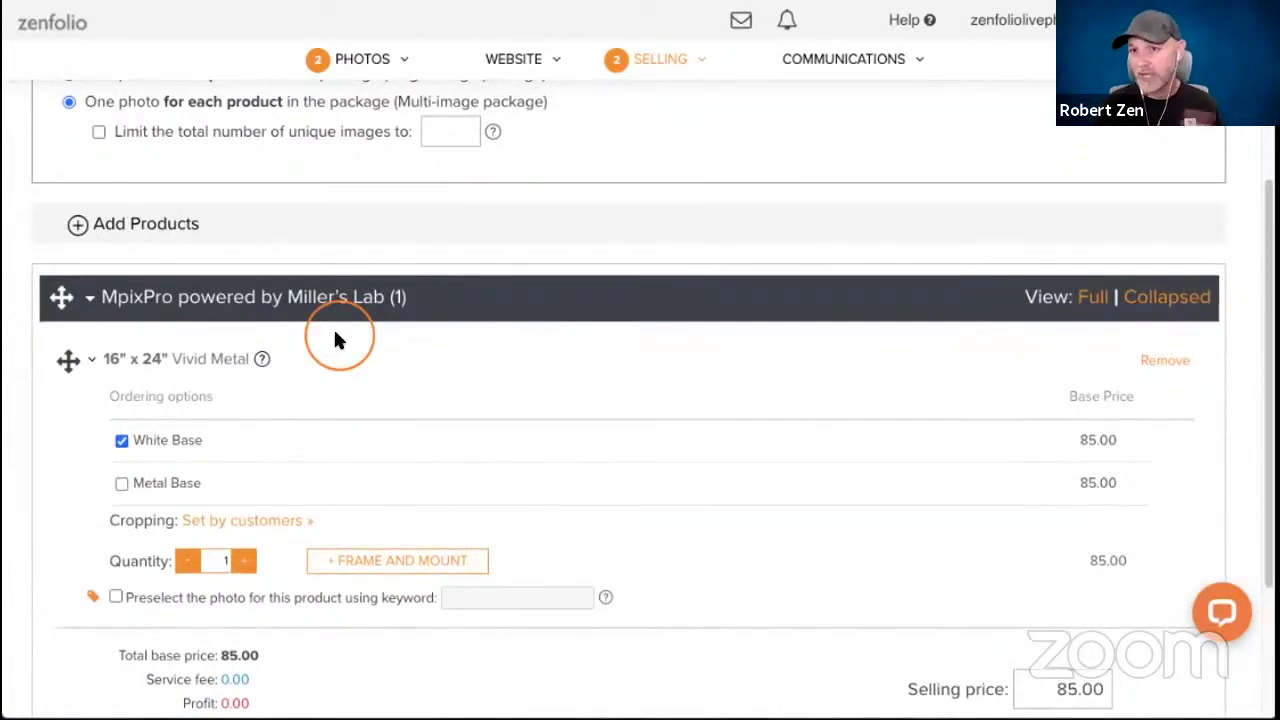
scroll(337, 377, up, 1)
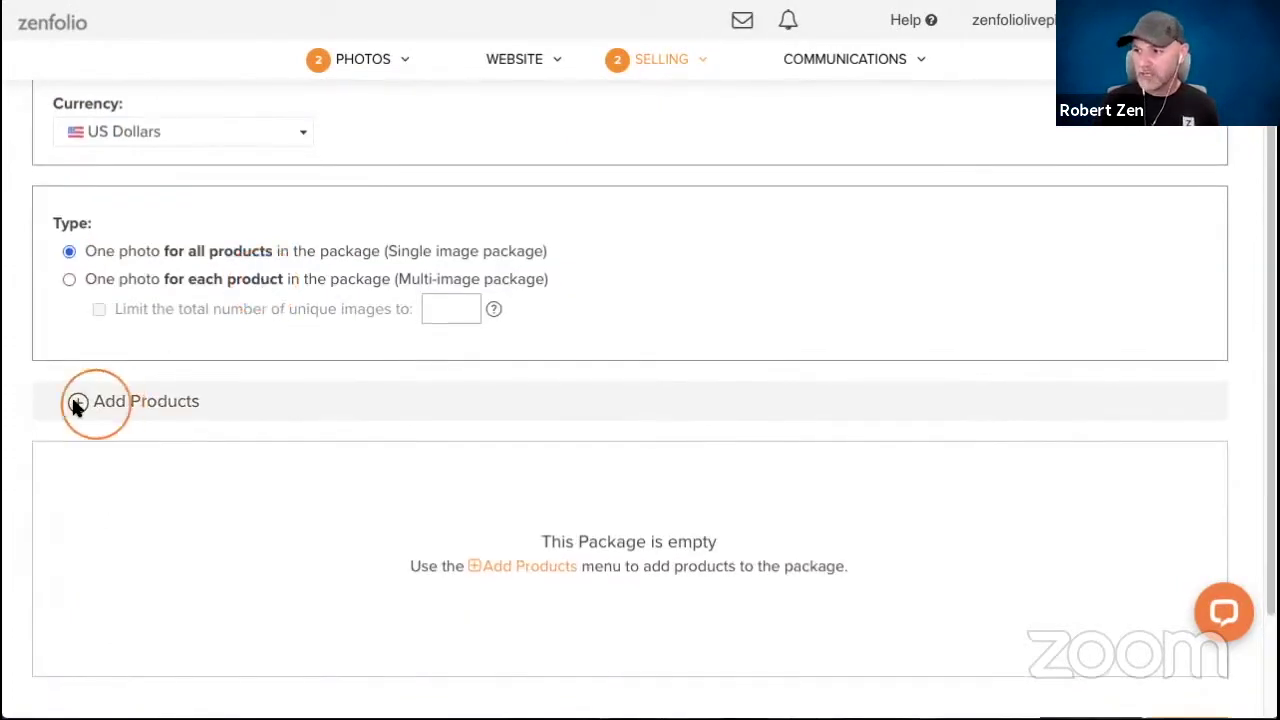
Add the 16" x 24" Vivid Metal from Home Decor > Metals to the package.
click(77, 403)
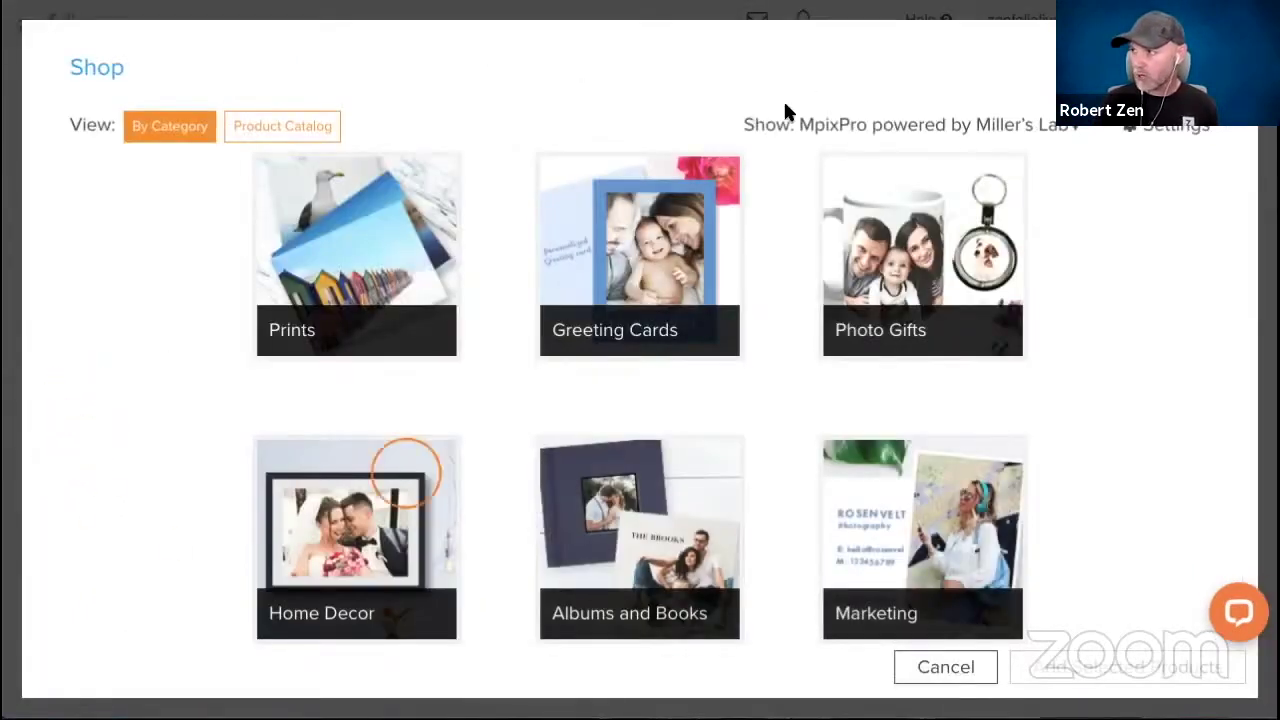
click(355, 505)
click(292, 462)
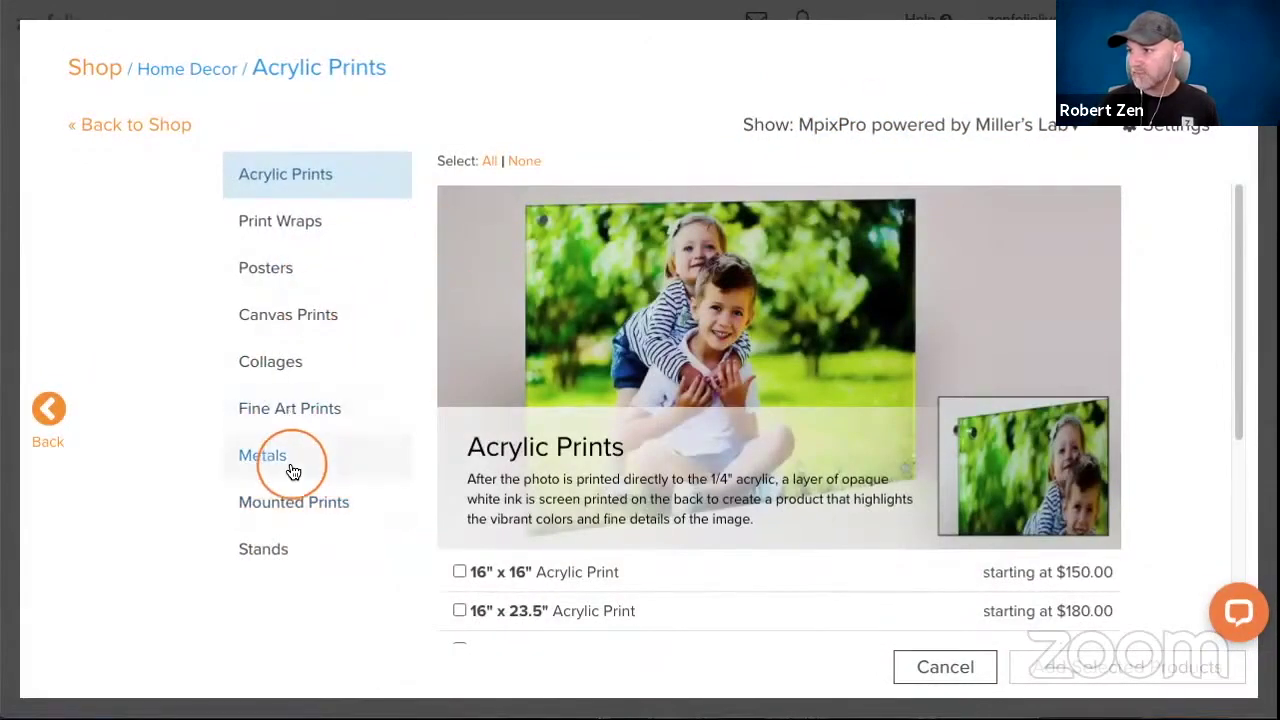
scroll(631, 378, down, 10)
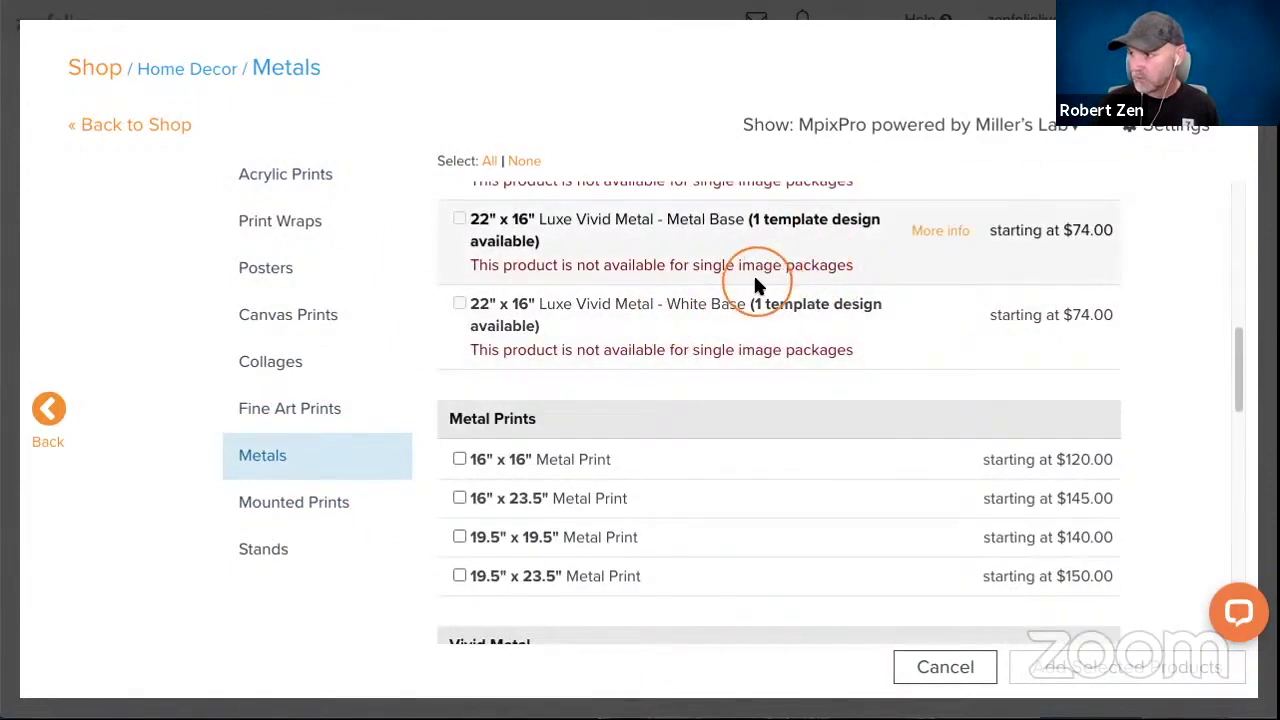
scroll(757, 283, down, 2)
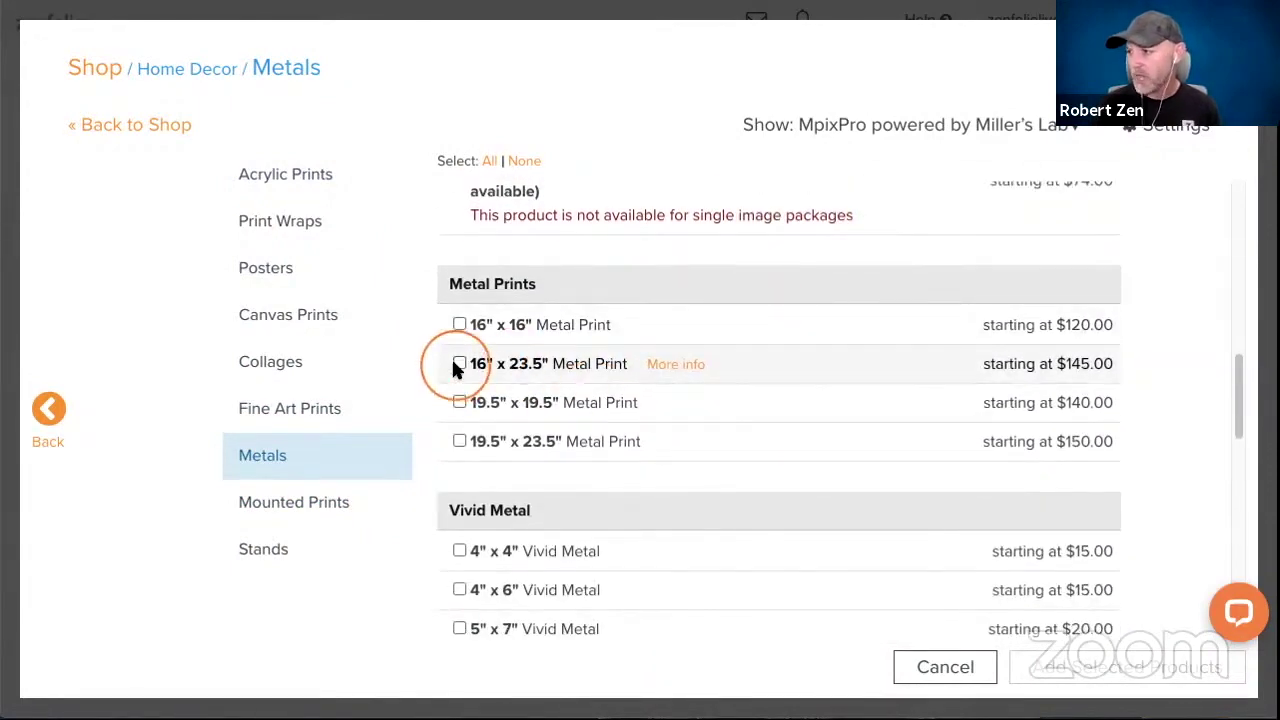
scroll(590, 358, down, 5)
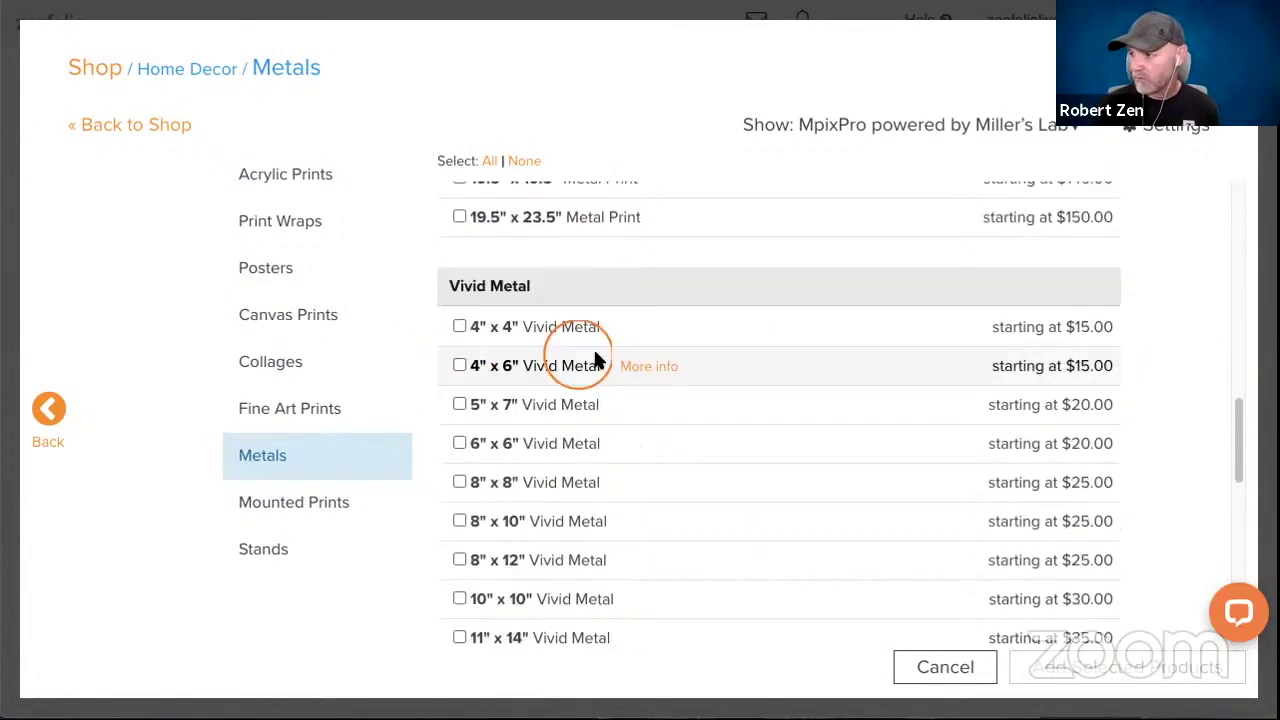
scroll(653, 494, down, 2)
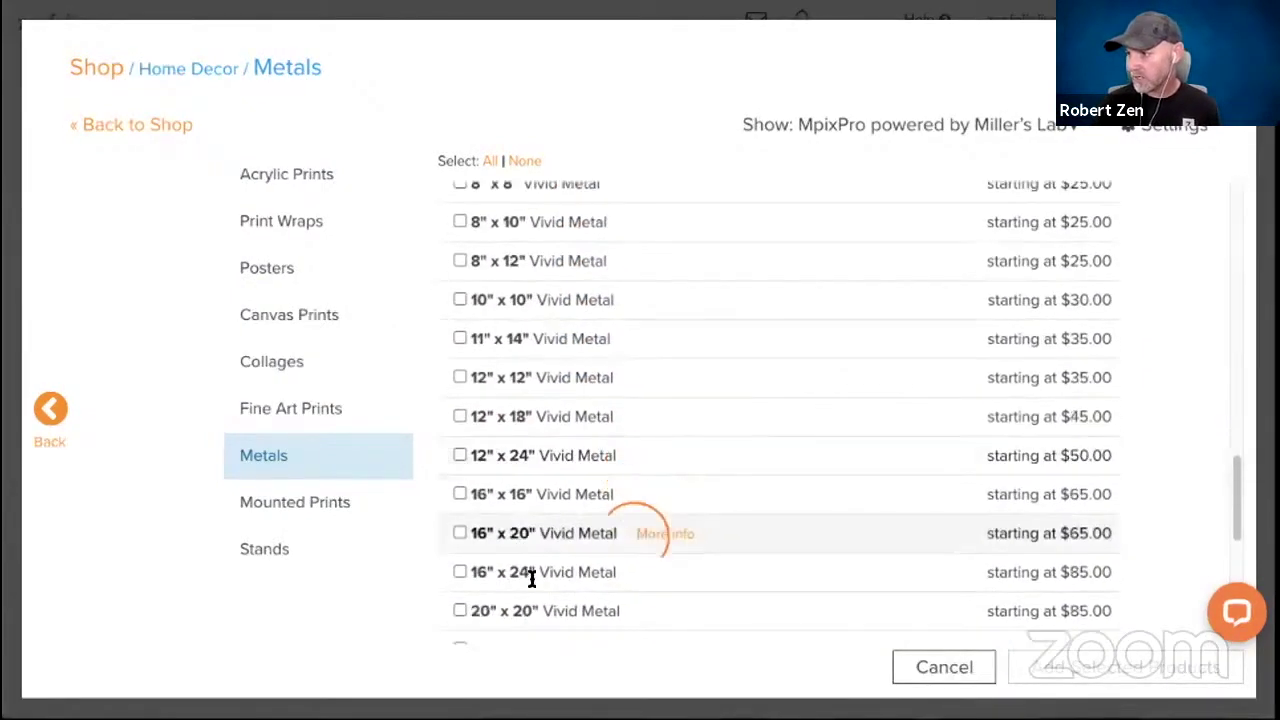
click(459, 573)
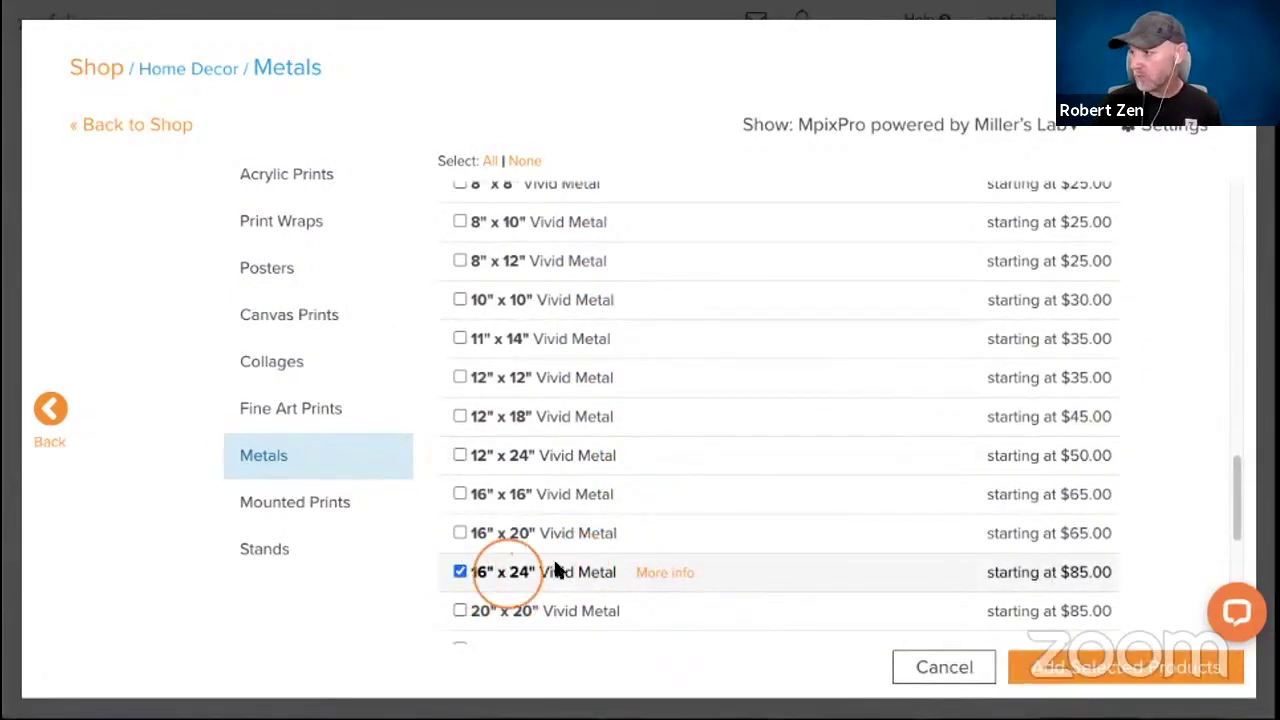
click(1120, 672)
scroll(591, 400, down, 4)
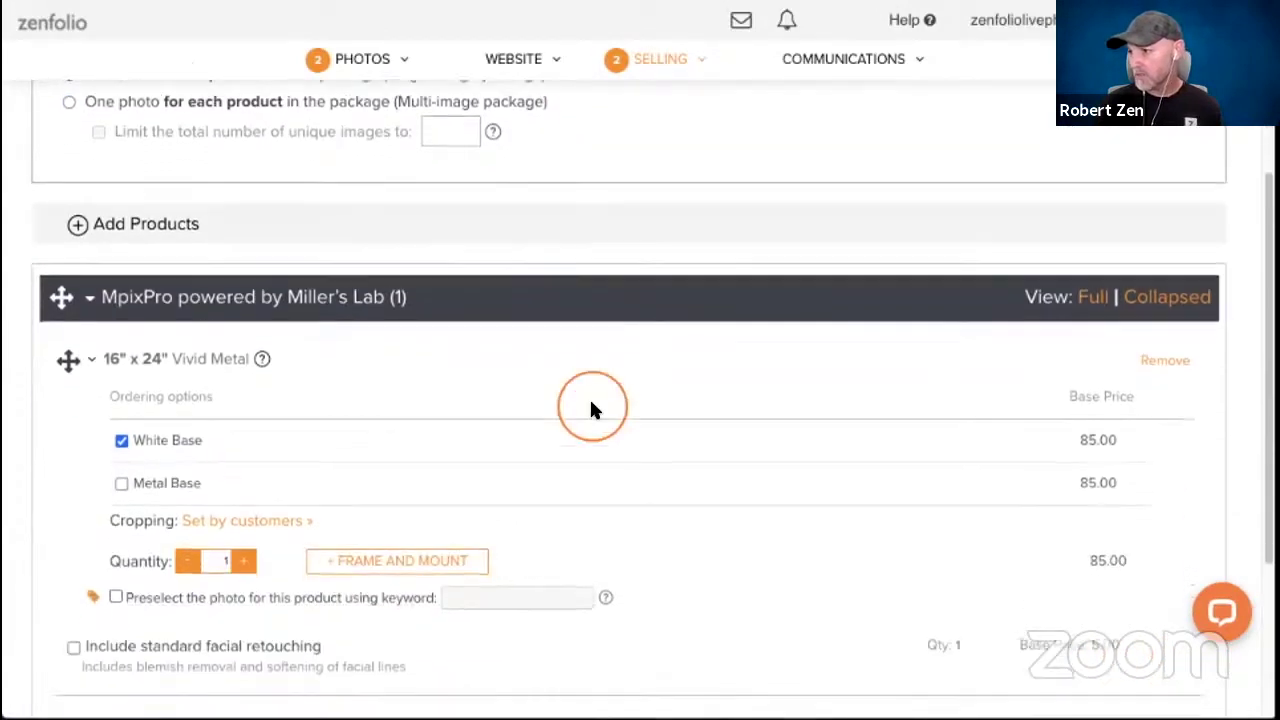
Reopen the product shop to add another item to the metal print package.
scroll(481, 336, down, 1)
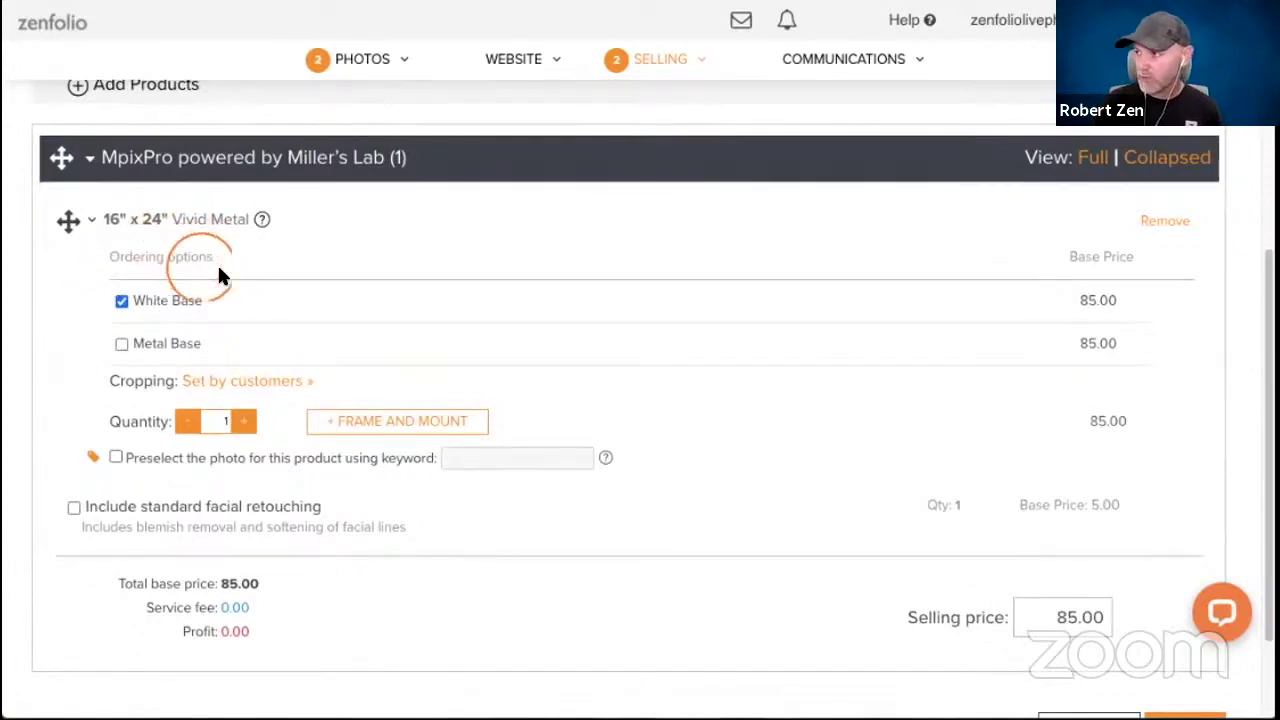
scroll(249, 268, up, 1)
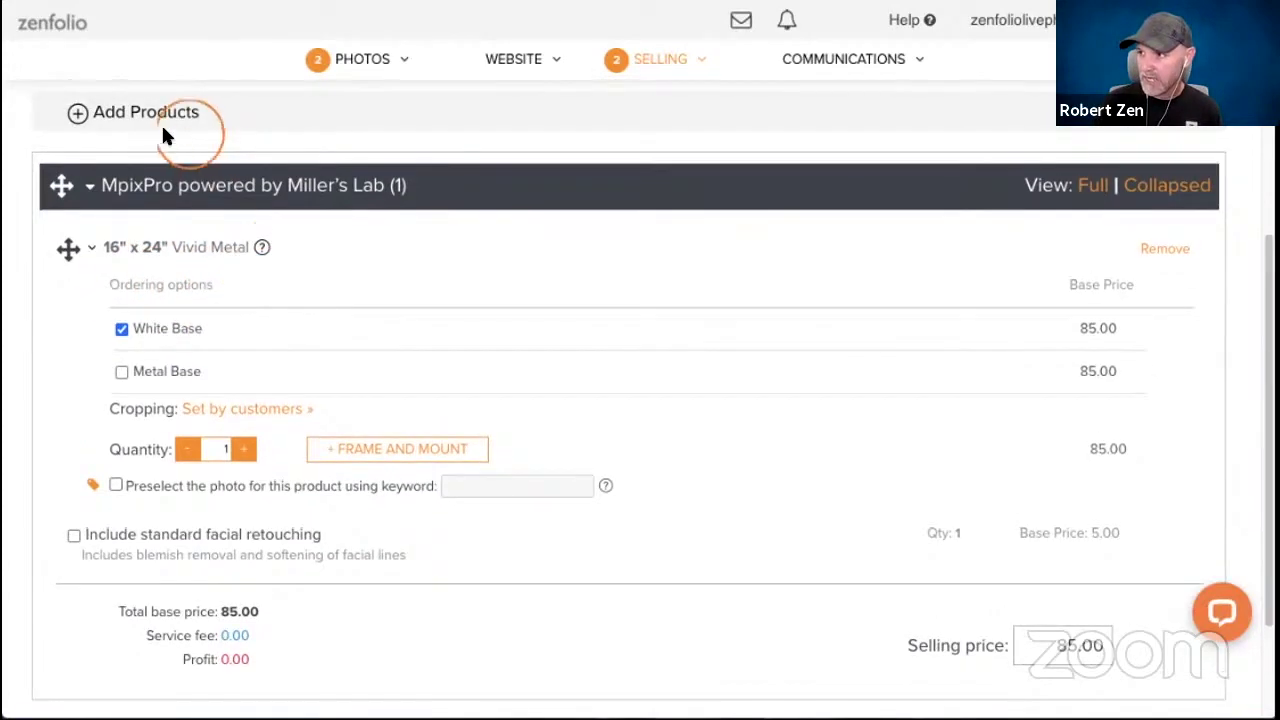
click(146, 113)
Add the Flat 5 x 7 greeting card set of 25 from Flat Greeting Cards to the package.
click(548, 322)
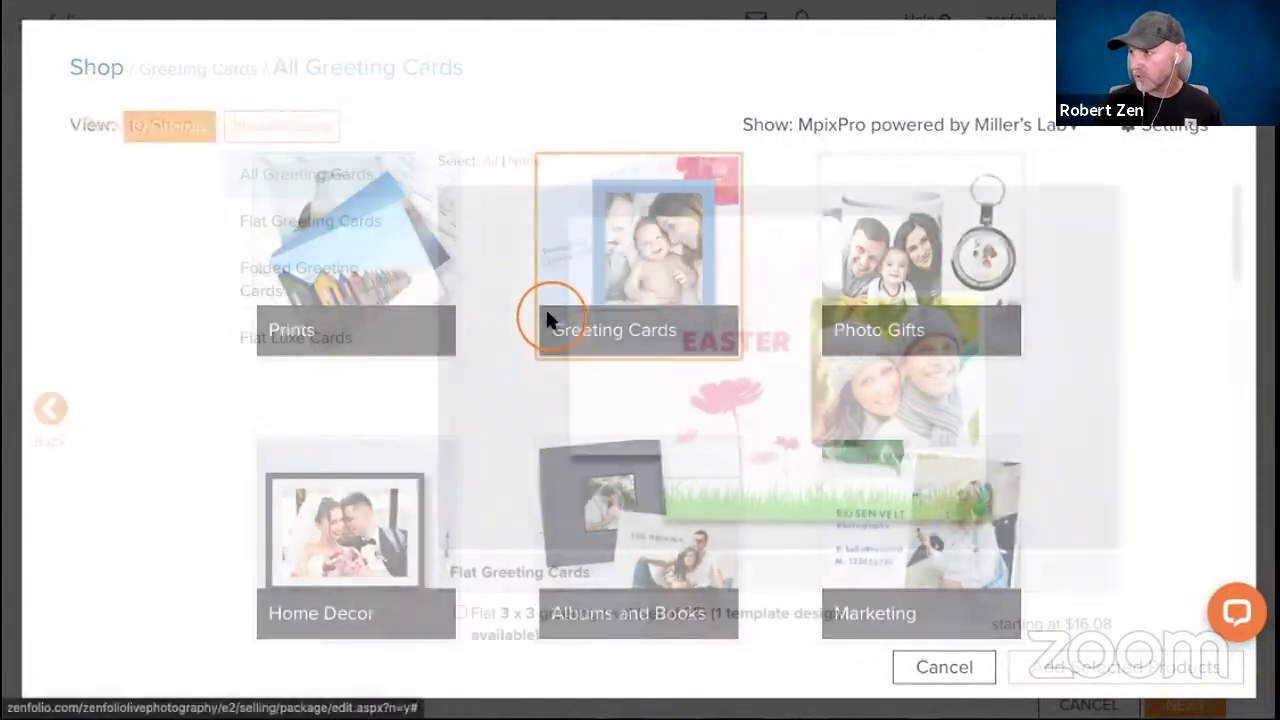
scroll(590, 375, down, 3)
click(340, 237)
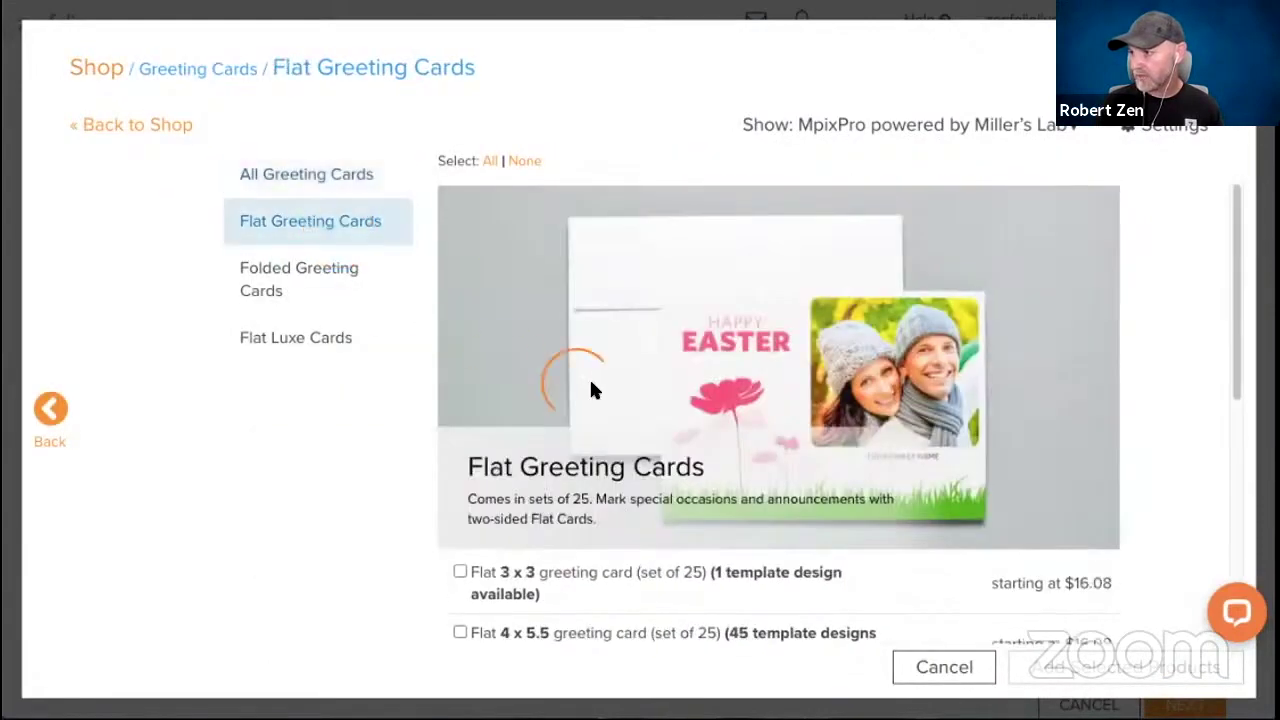
scroll(580, 372, down, 3)
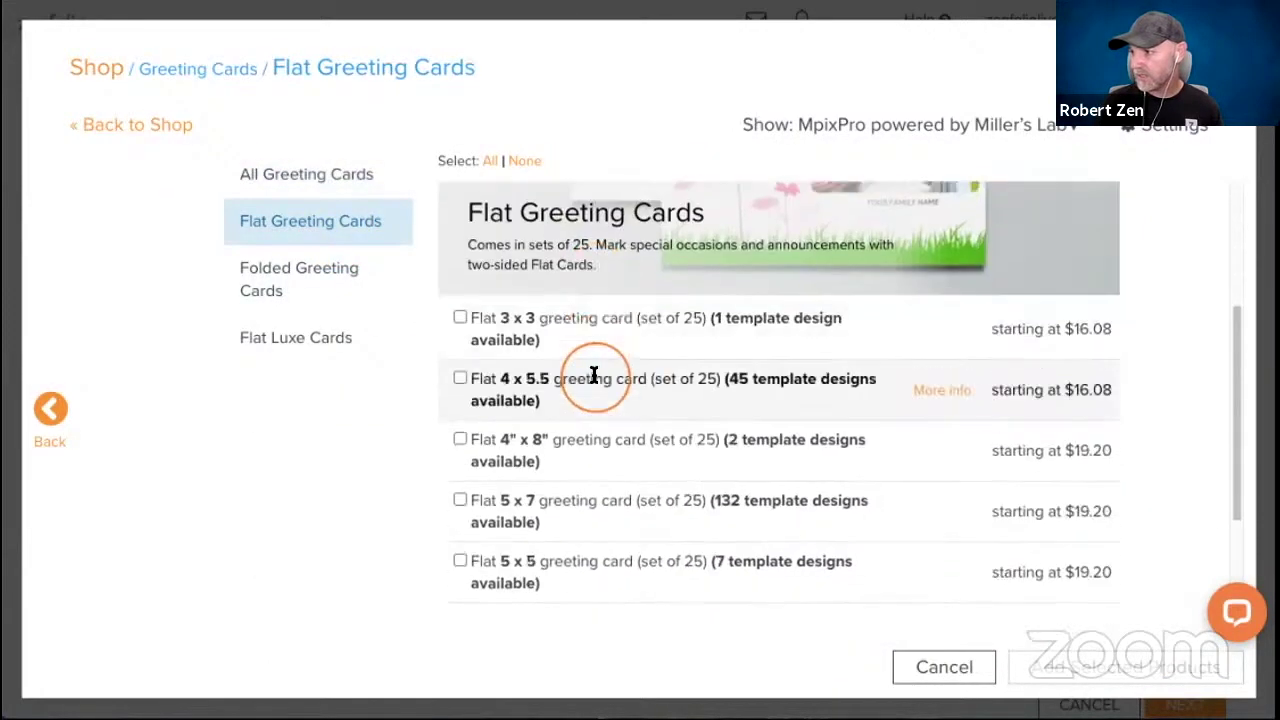
click(459, 500)
click(1078, 664)
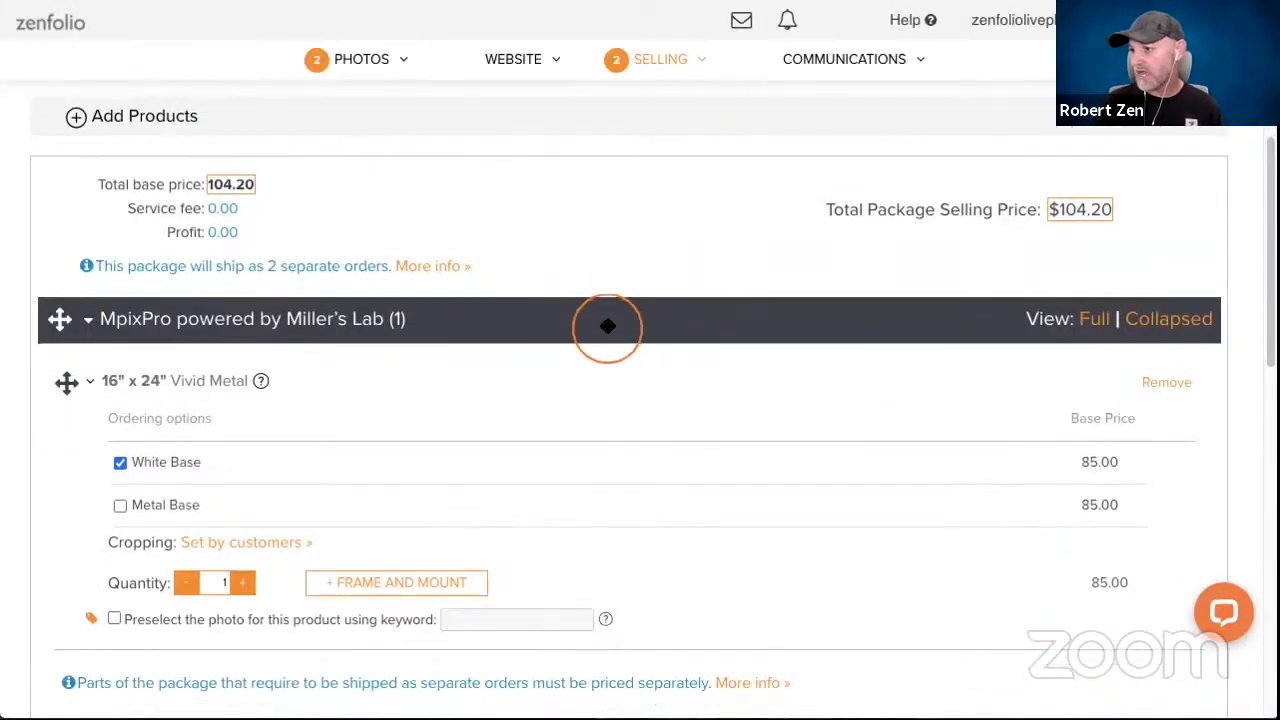
scroll(645, 297, down, 1)
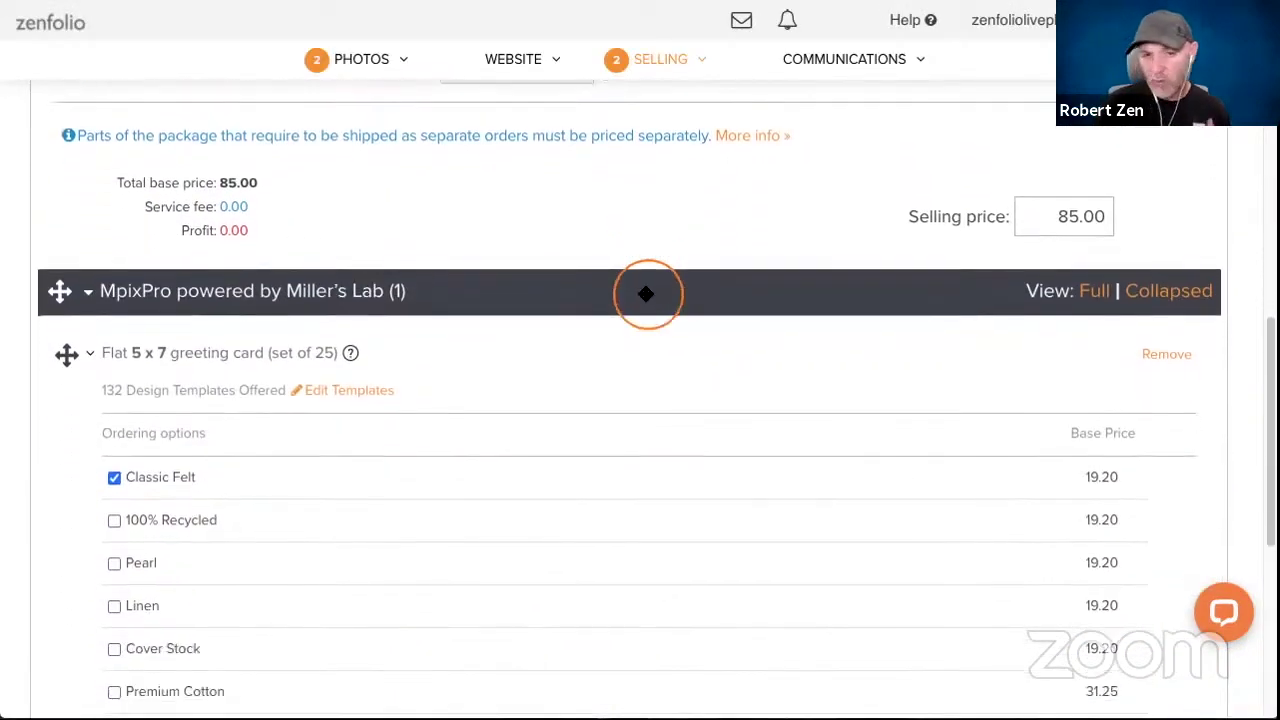
scroll(641, 297, down, 1)
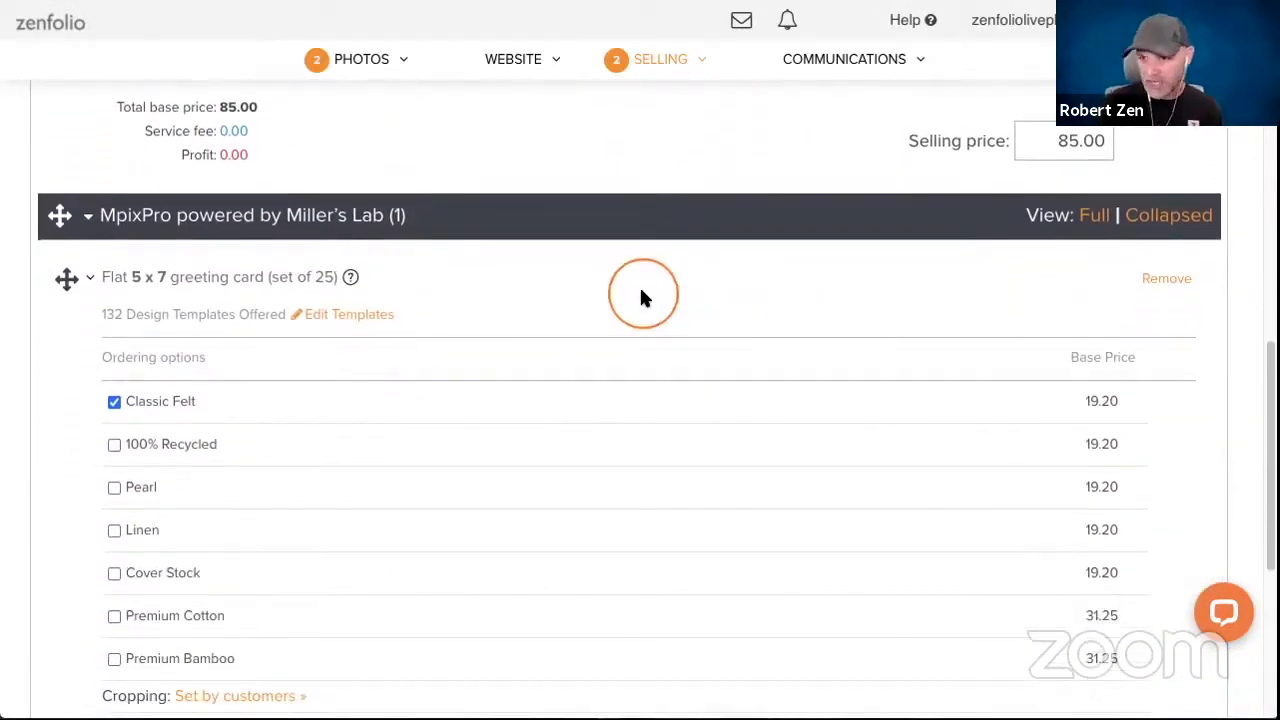
Open the design template selection for the 5 x 7 greeting card.
click(329, 316)
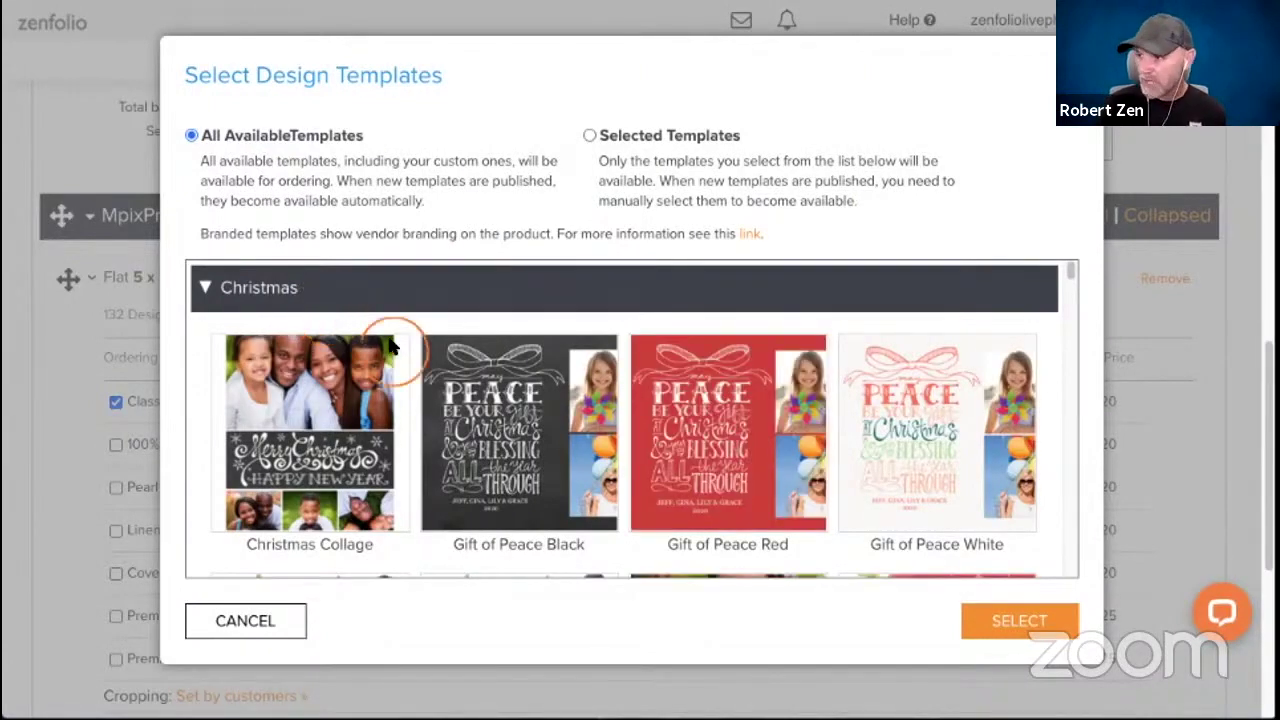
scroll(405, 345, down, 3)
scroll(395, 310, up, 3)
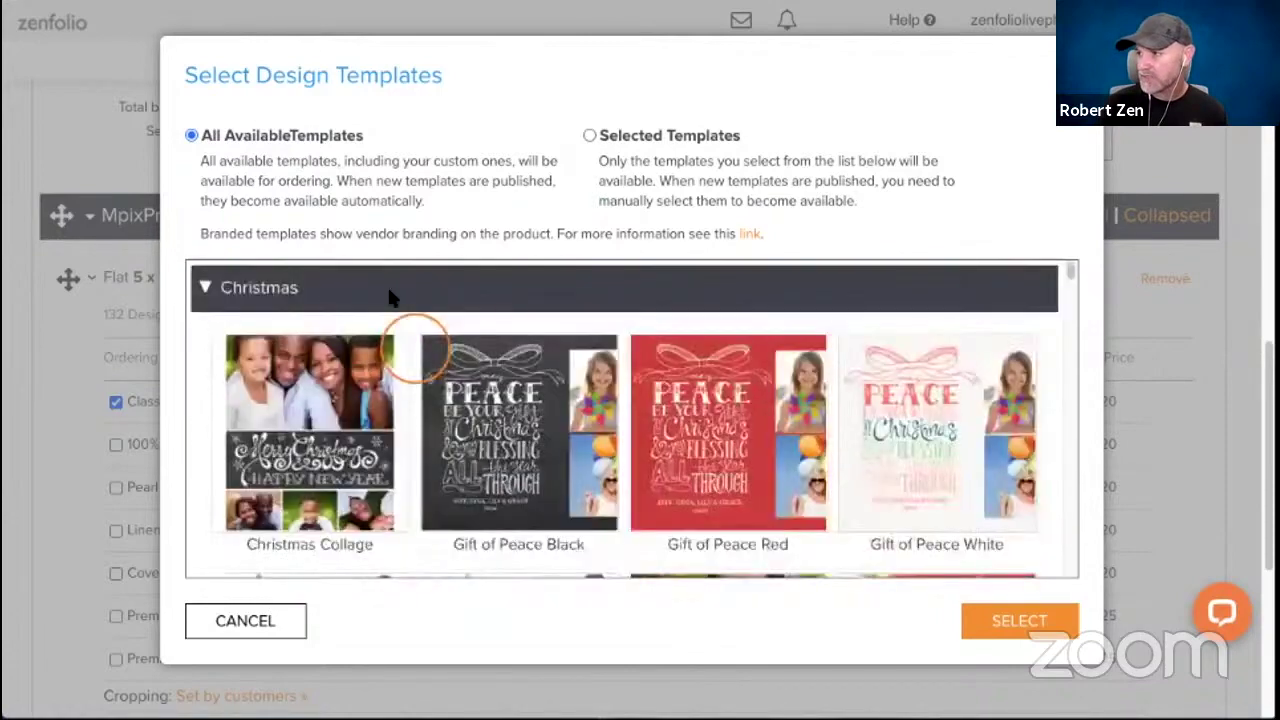
Collapse Christmas and Holiday, then browse the Anniversary and Birth Announcement templates.
click(205, 287)
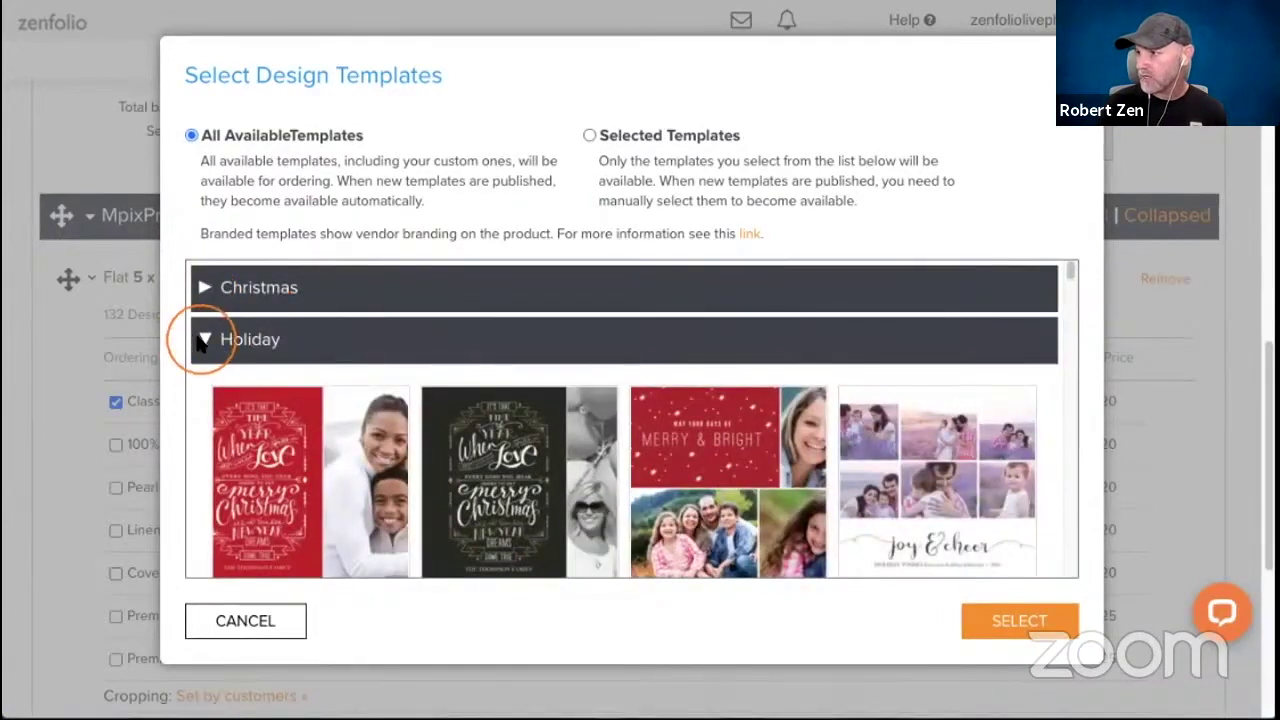
click(204, 339)
click(204, 388)
scroll(305, 390, down, 5)
scroll(305, 390, down, 10)
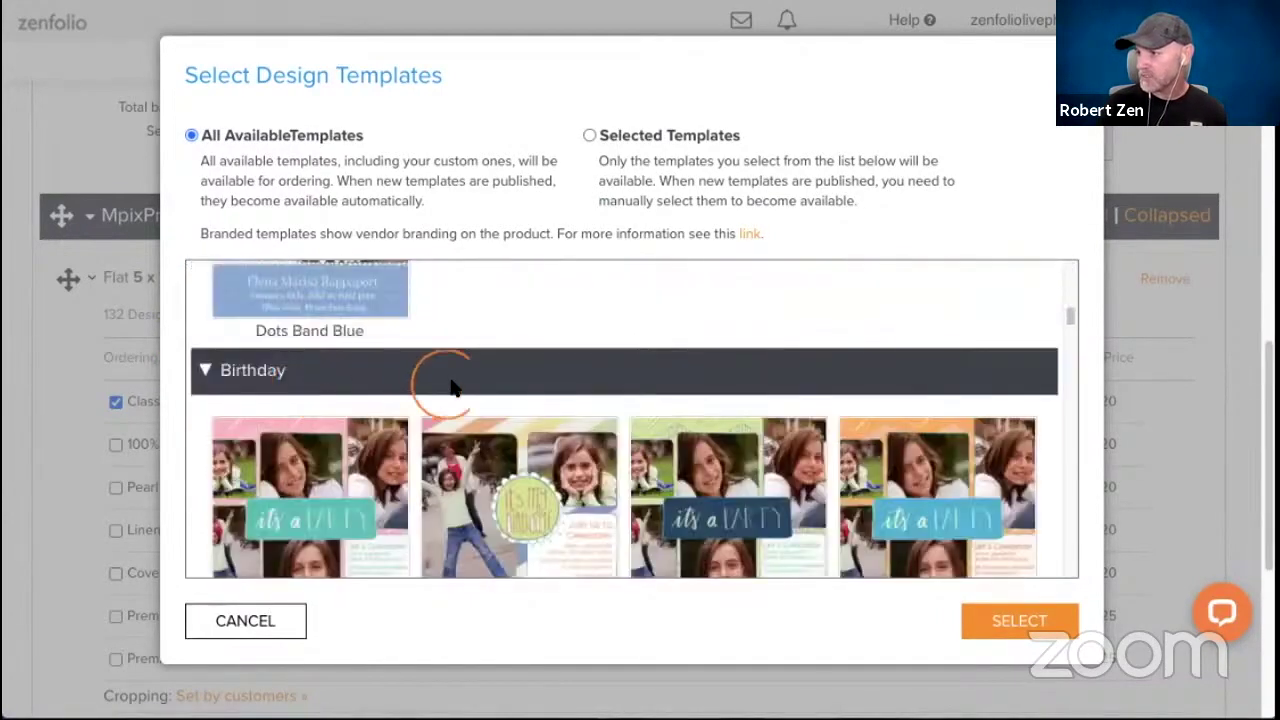
scroll(452, 390, down, 10)
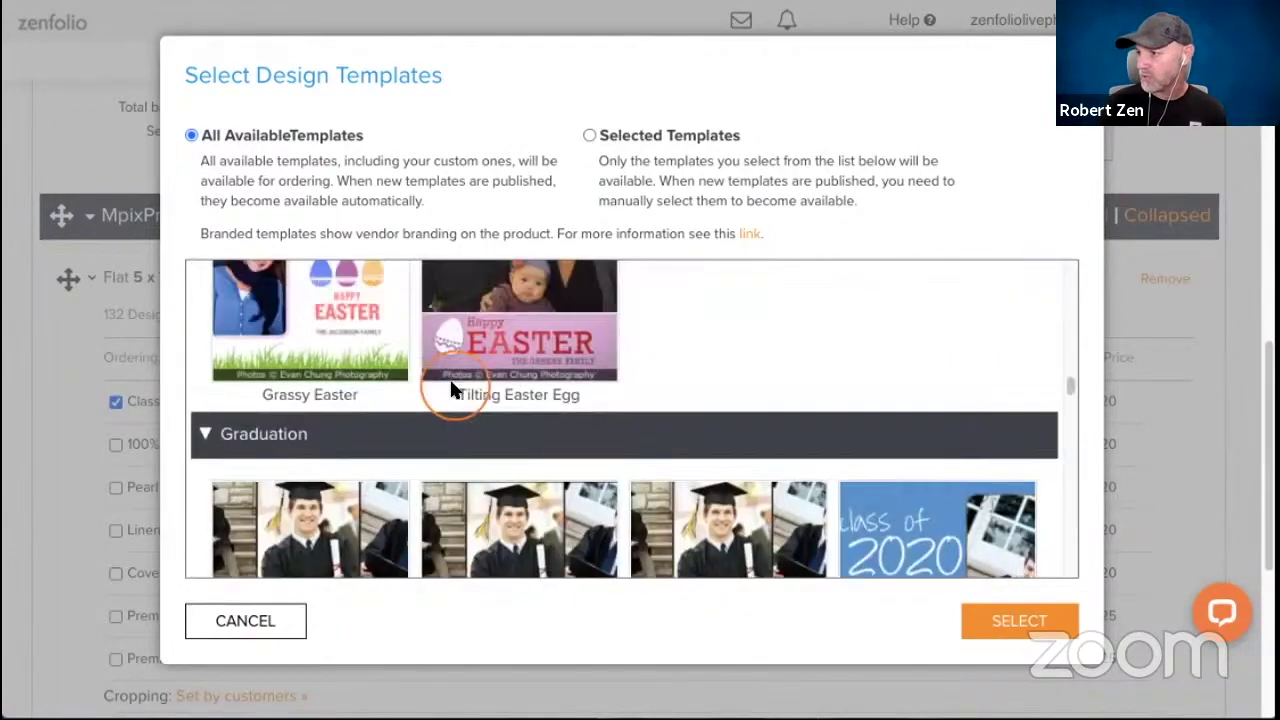
scroll(452, 390, down, 5)
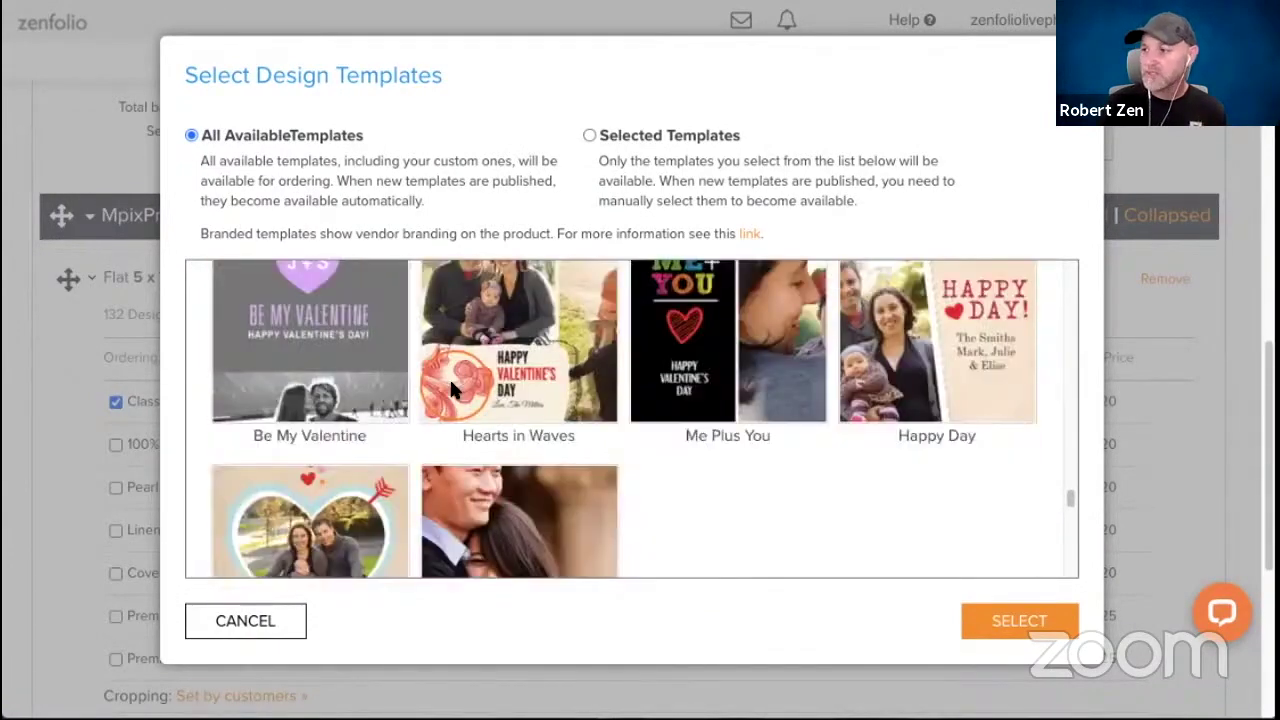
scroll(451, 383, down, 10)
scroll(452, 390, down, 5)
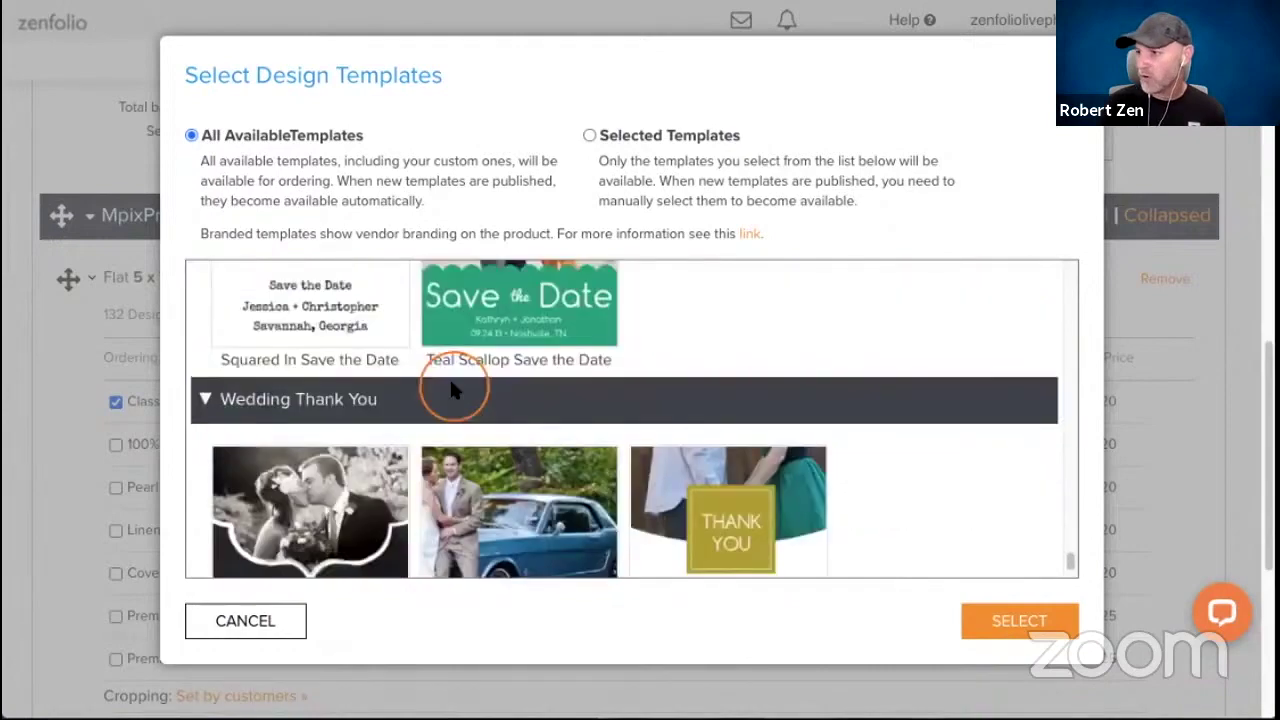
scroll(450, 380, down, 1)
scroll(531, 431, up, 8)
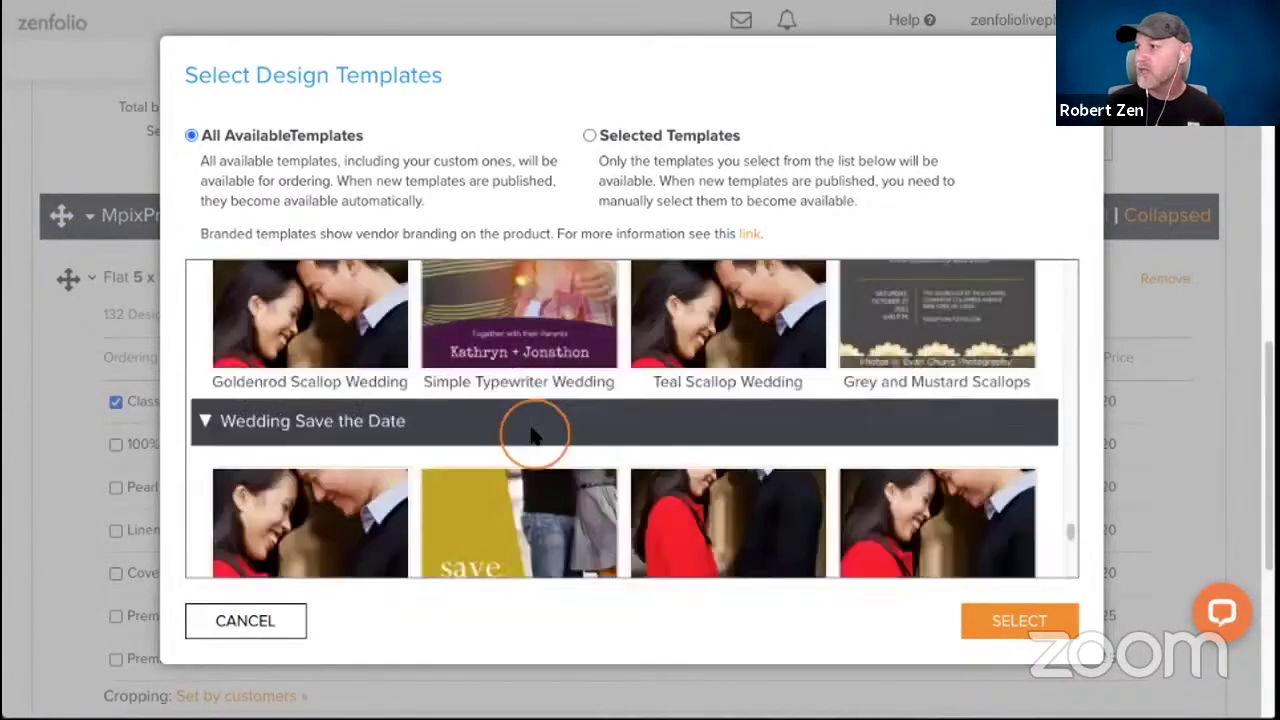
scroll(531, 433, up, 20)
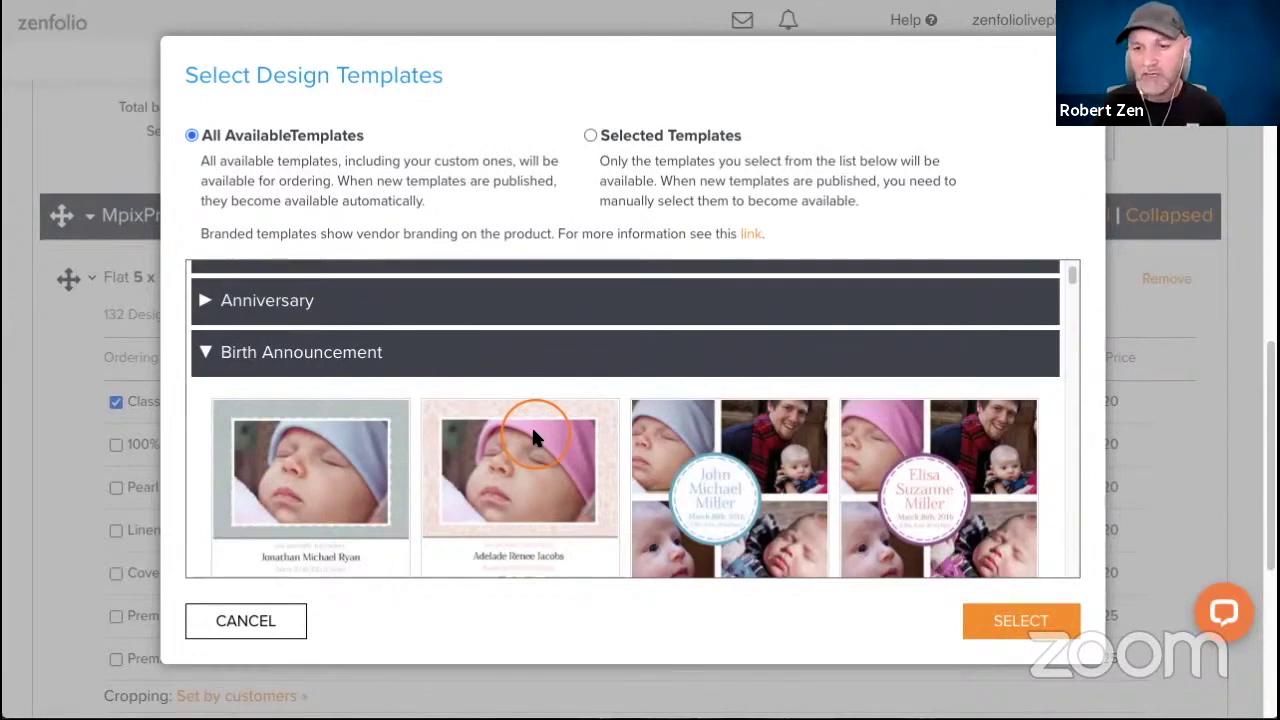
scroll(531, 425, up, 2)
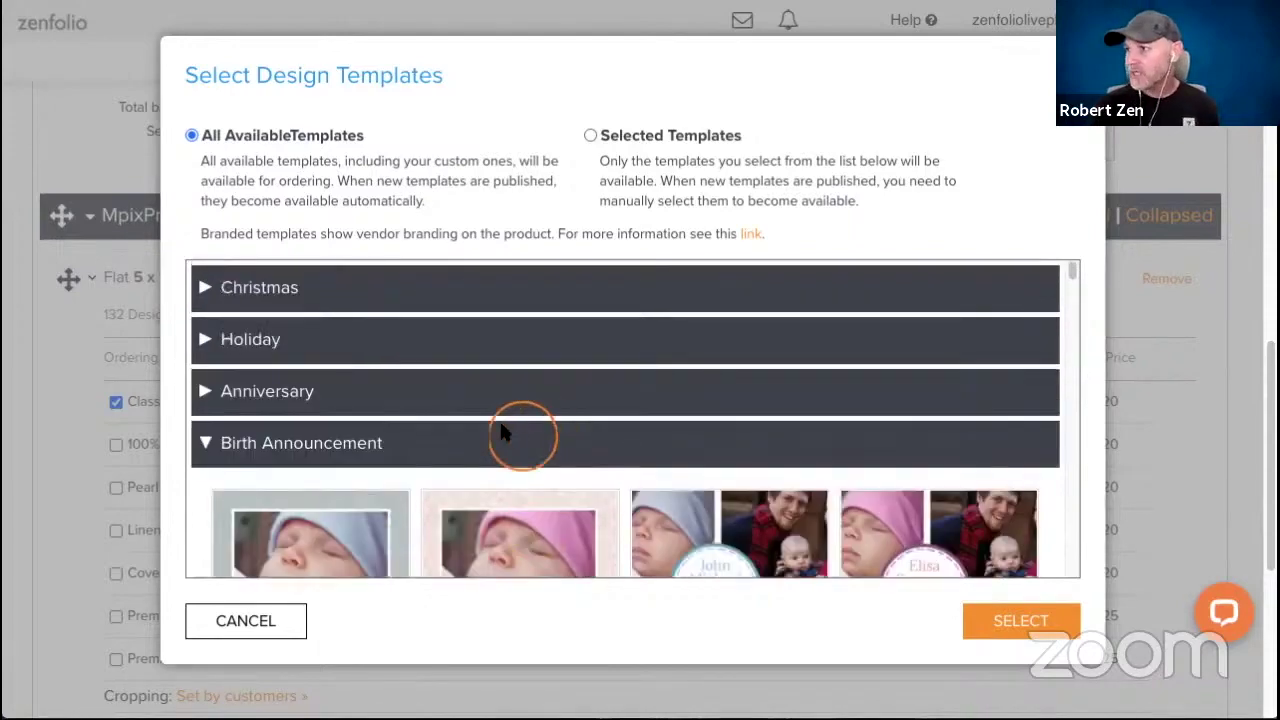
Switch to Selected Templates and pick only Dreamy Day Red from the Holiday category.
click(590, 136)
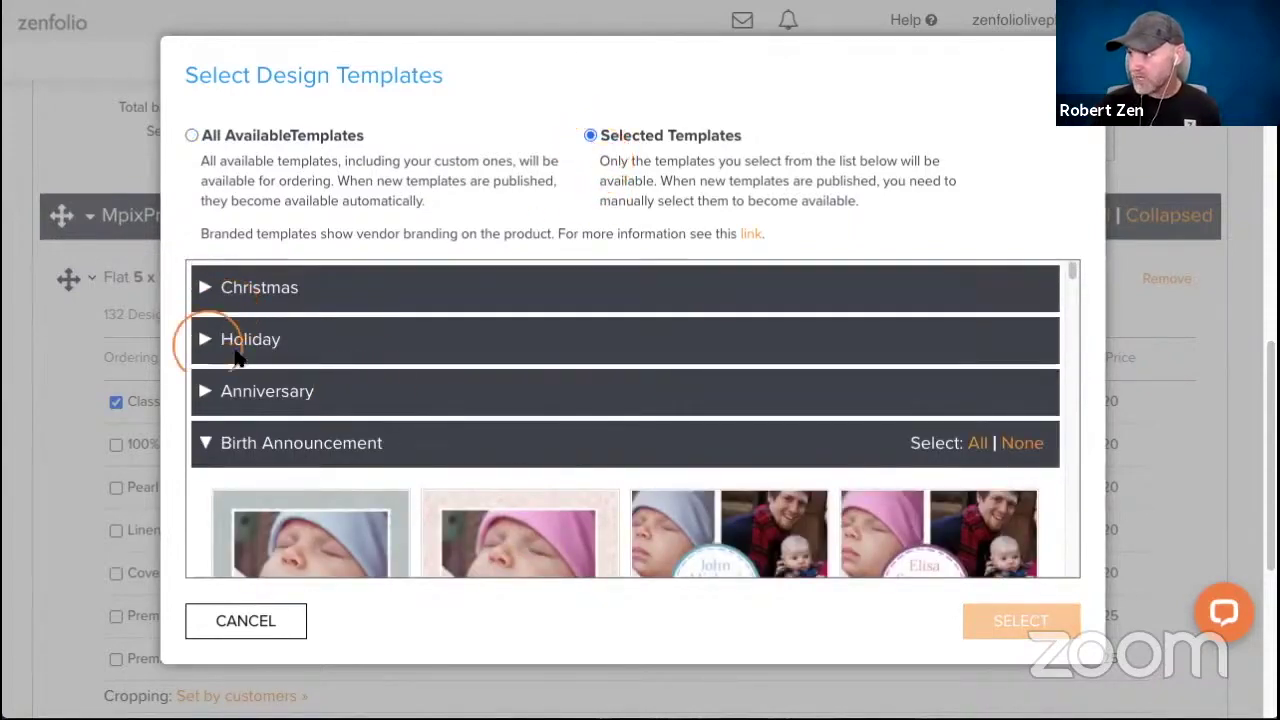
click(237, 355)
scroll(437, 367, down, 3)
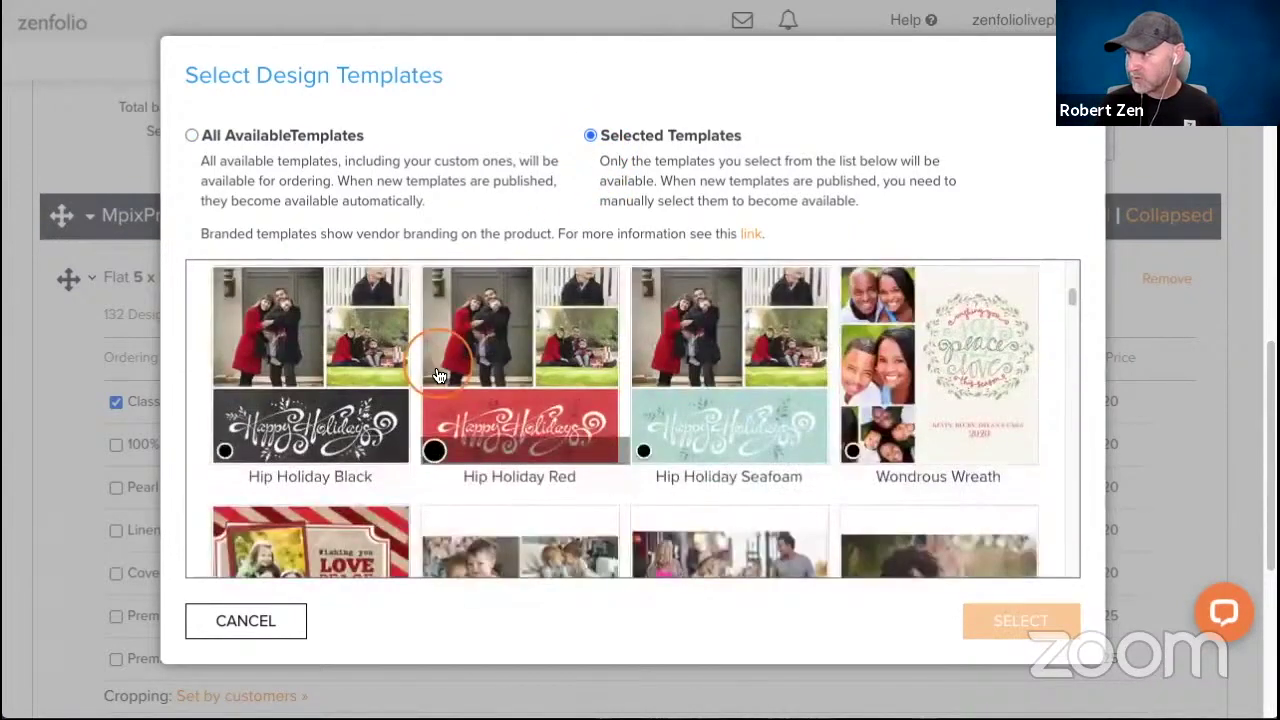
scroll(440, 378, up, 3)
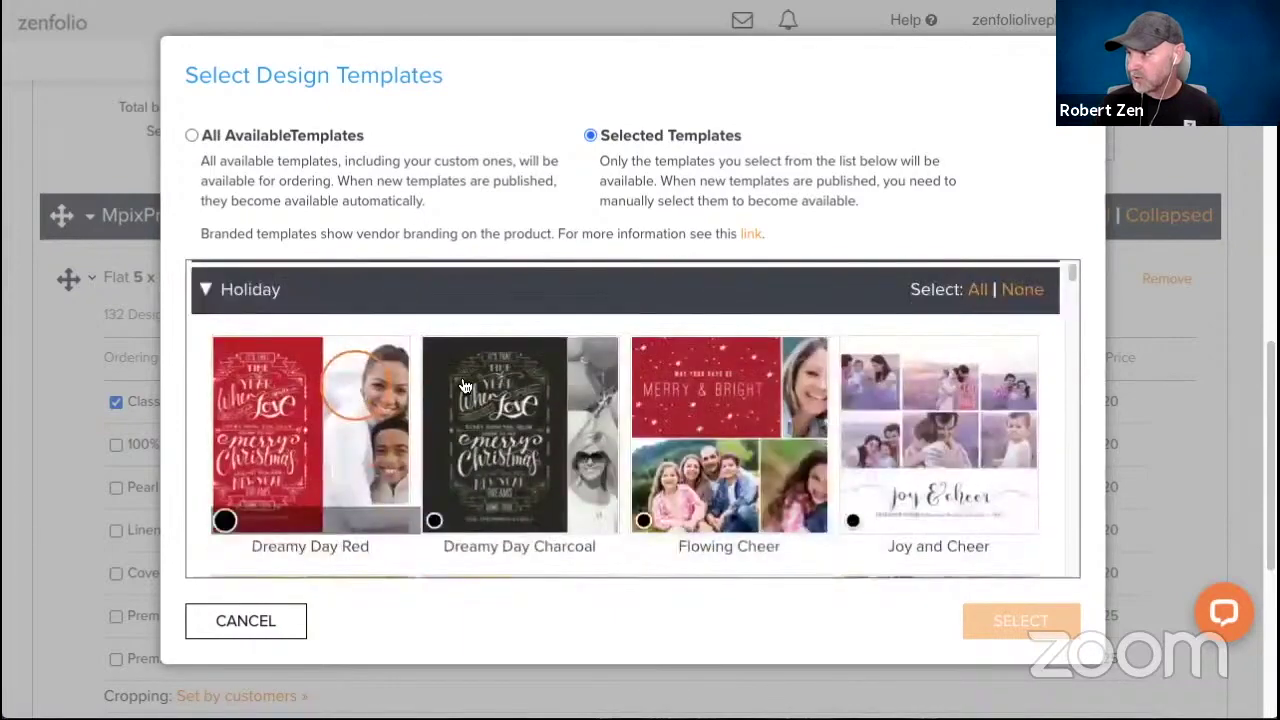
scroll(536, 364, down, 2)
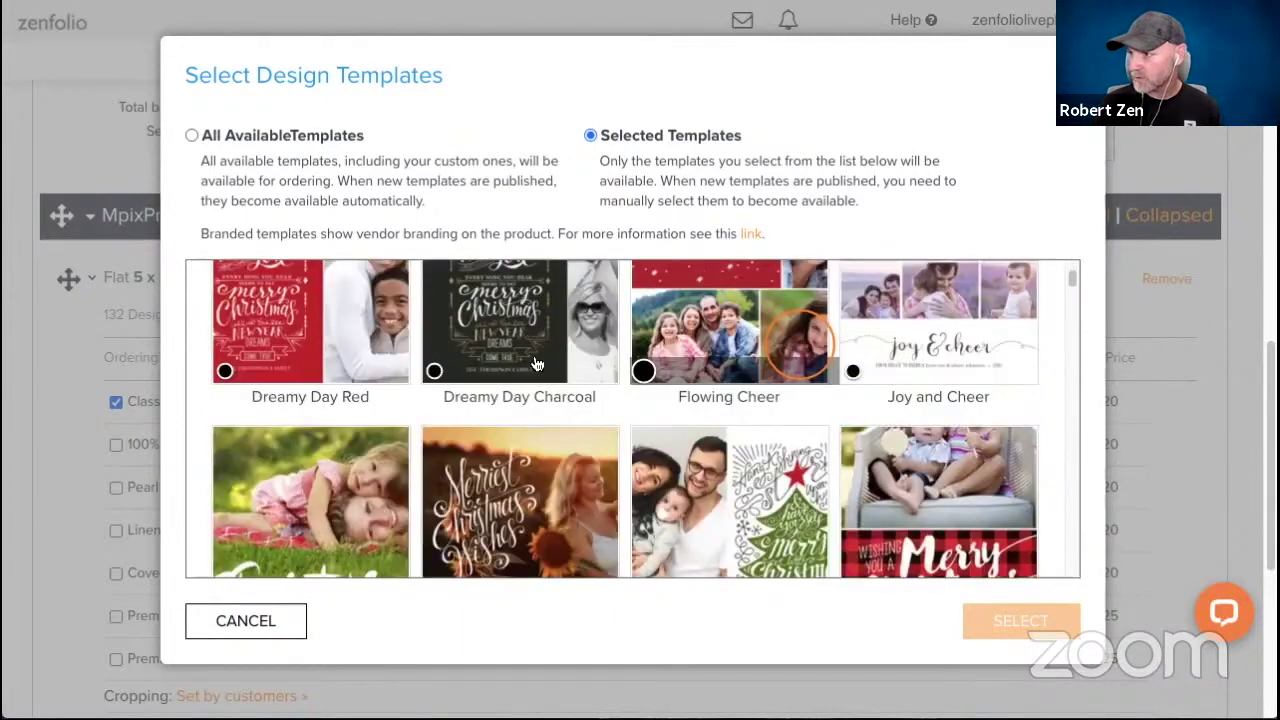
click(225, 371)
click(1010, 621)
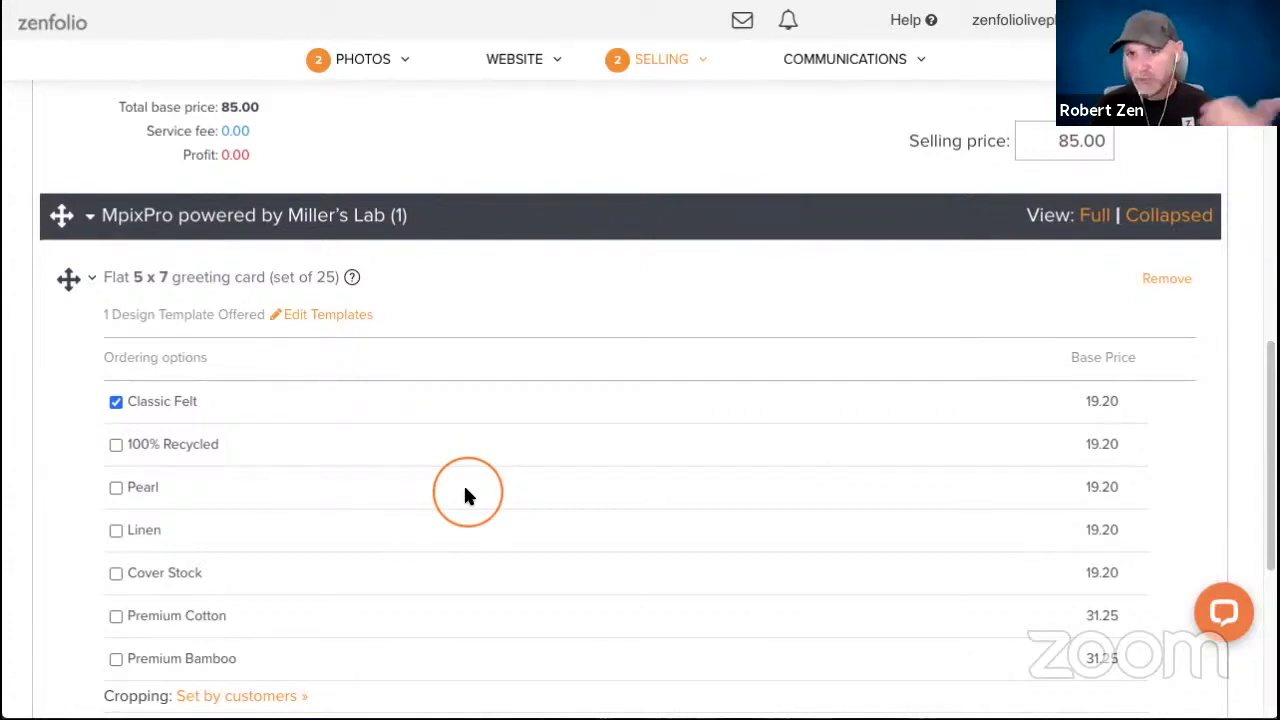
Change the selling price from 19.20 to 150 and save the package.
scroll(481, 425, down, 2)
scroll(483, 434, down, 5)
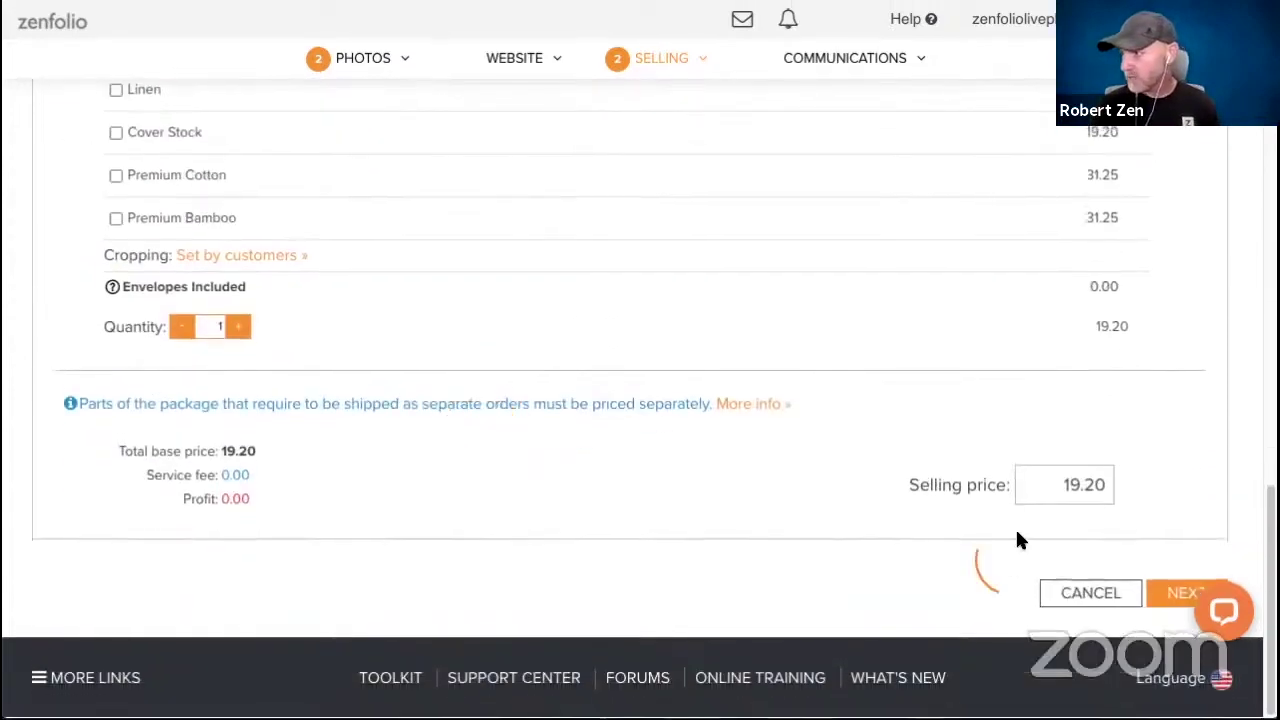
click(1046, 486)
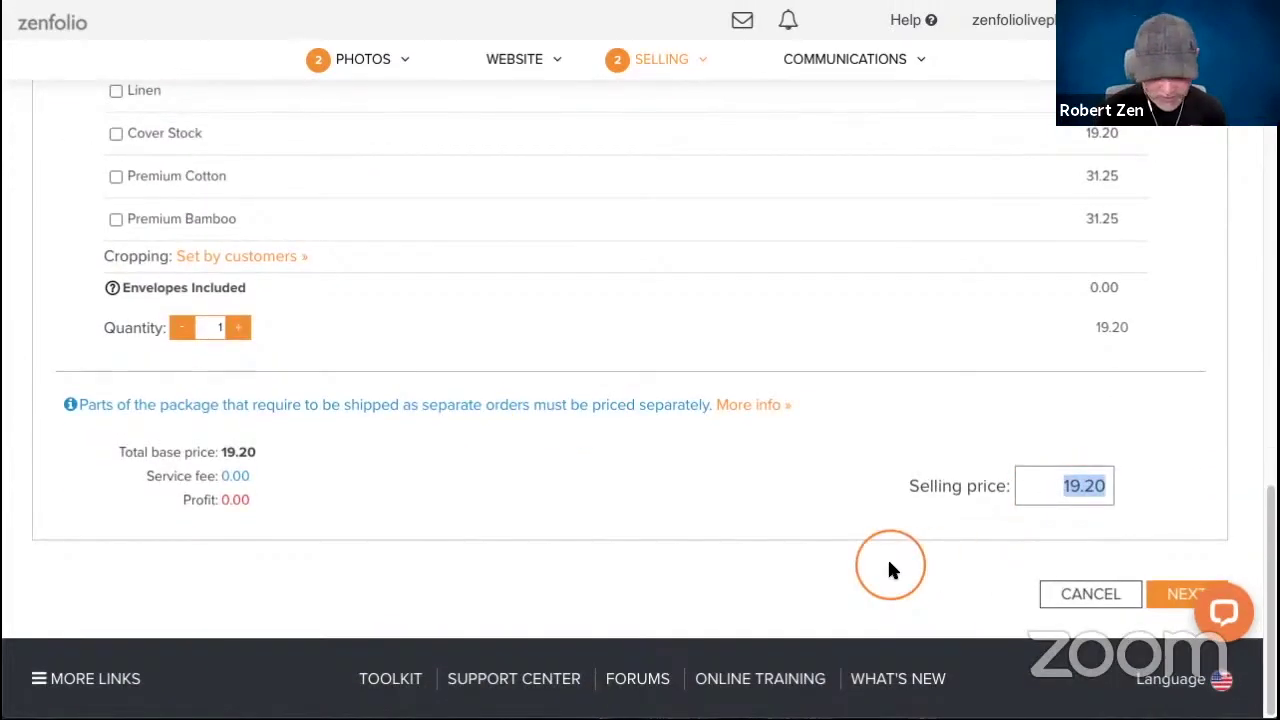
text(150)
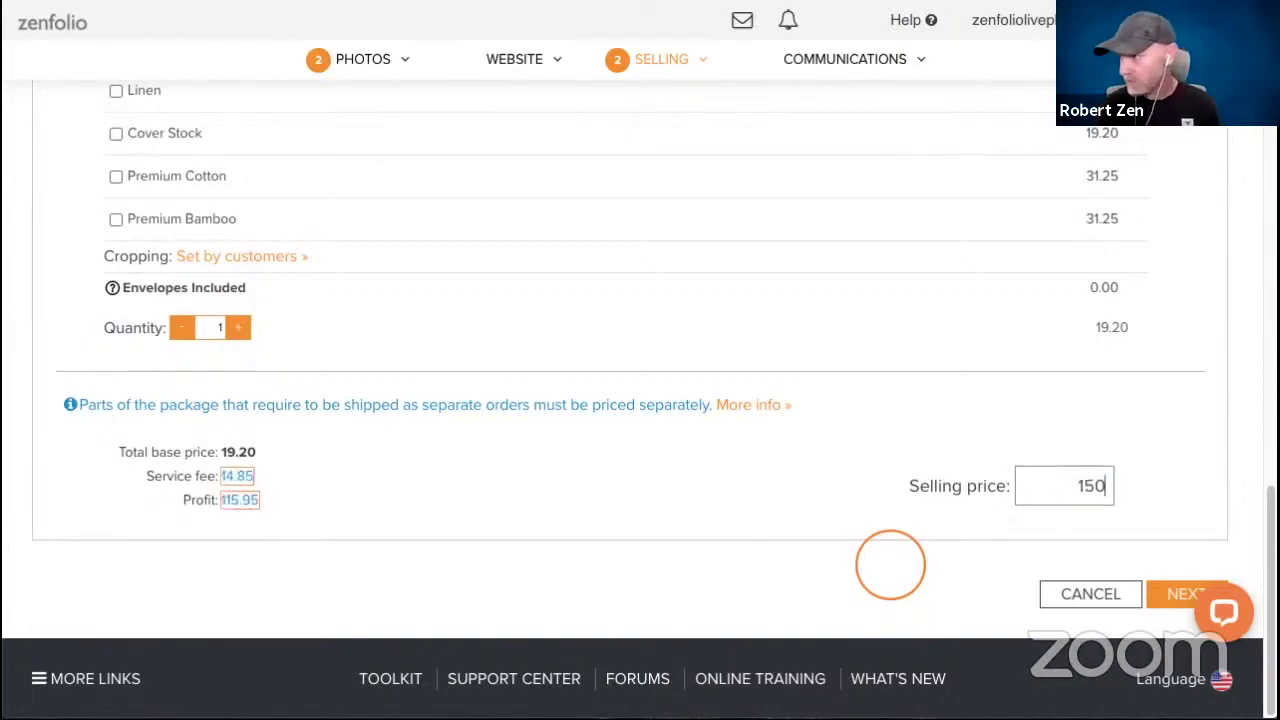
click(1157, 591)
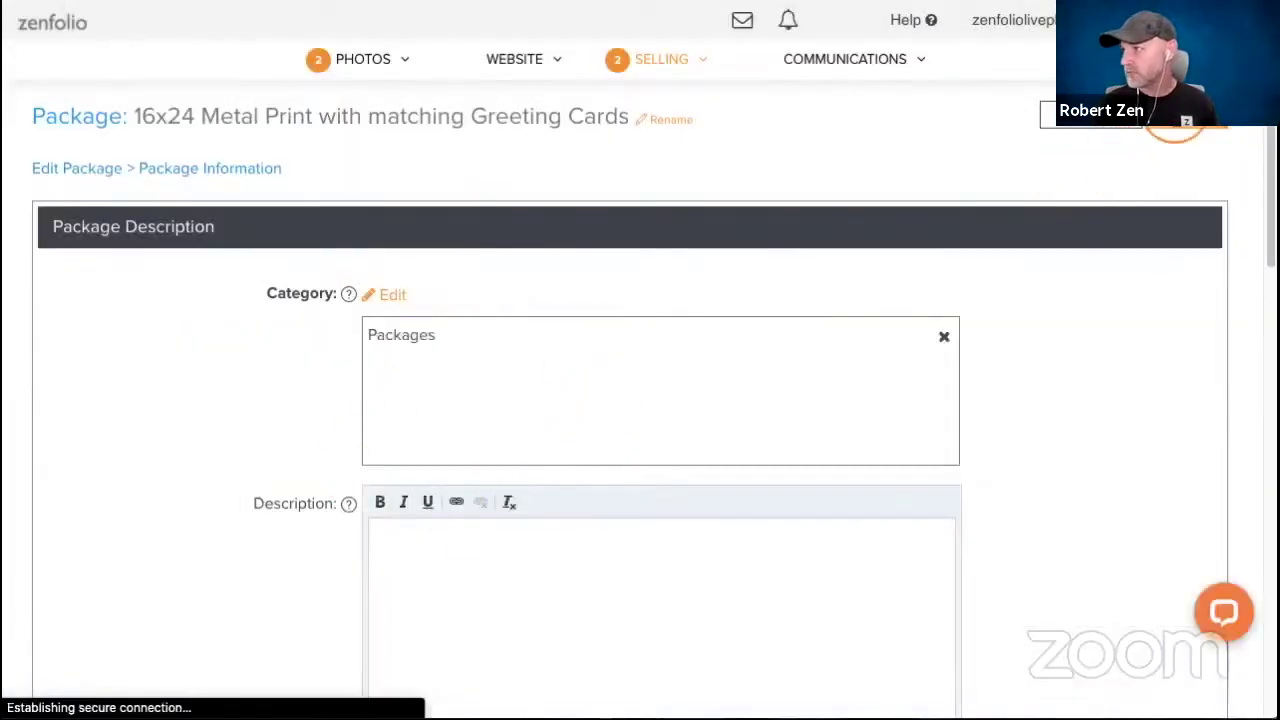
Save the package information, then open Digital Products from the Selling dashboard.
click(1140, 122)
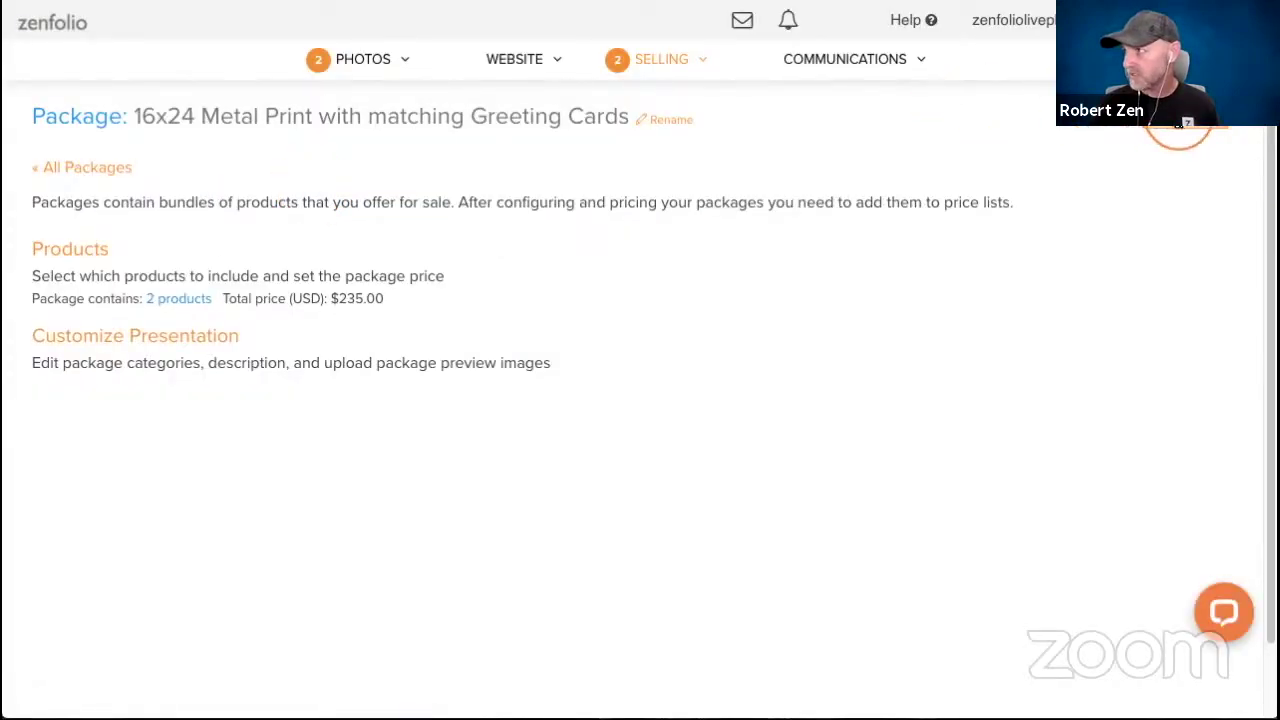
click(1186, 122)
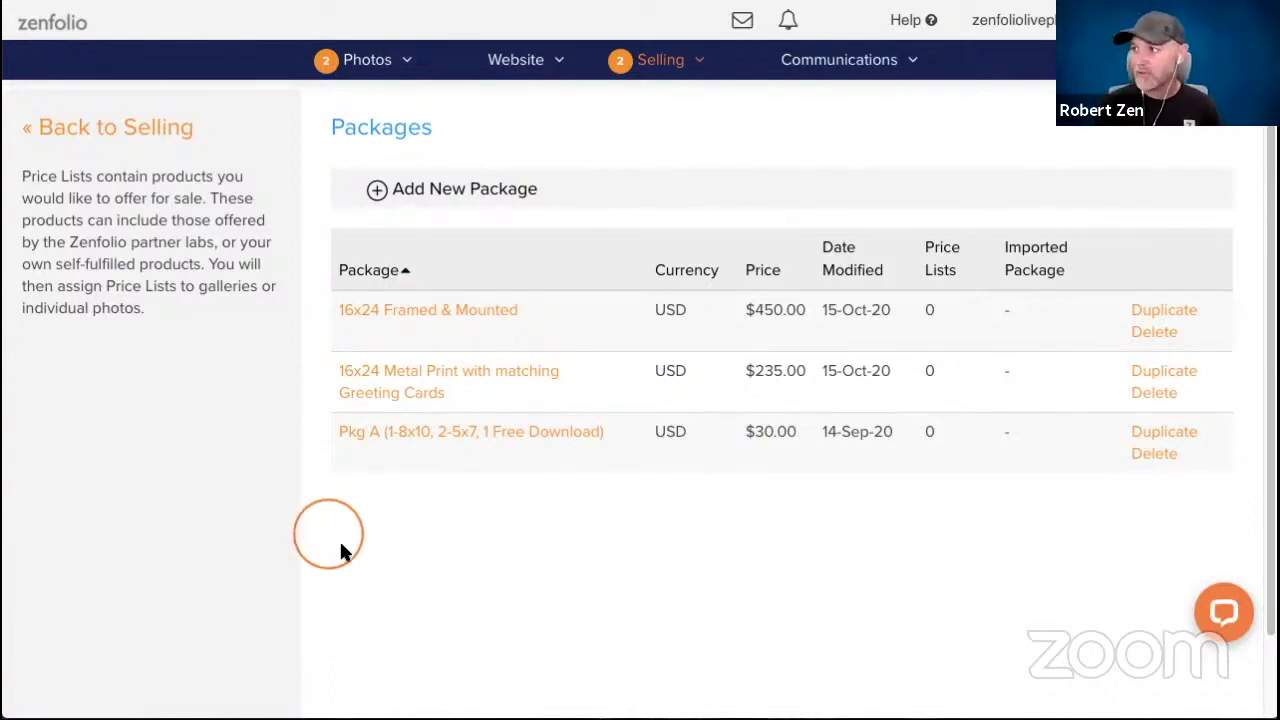
click(666, 64)
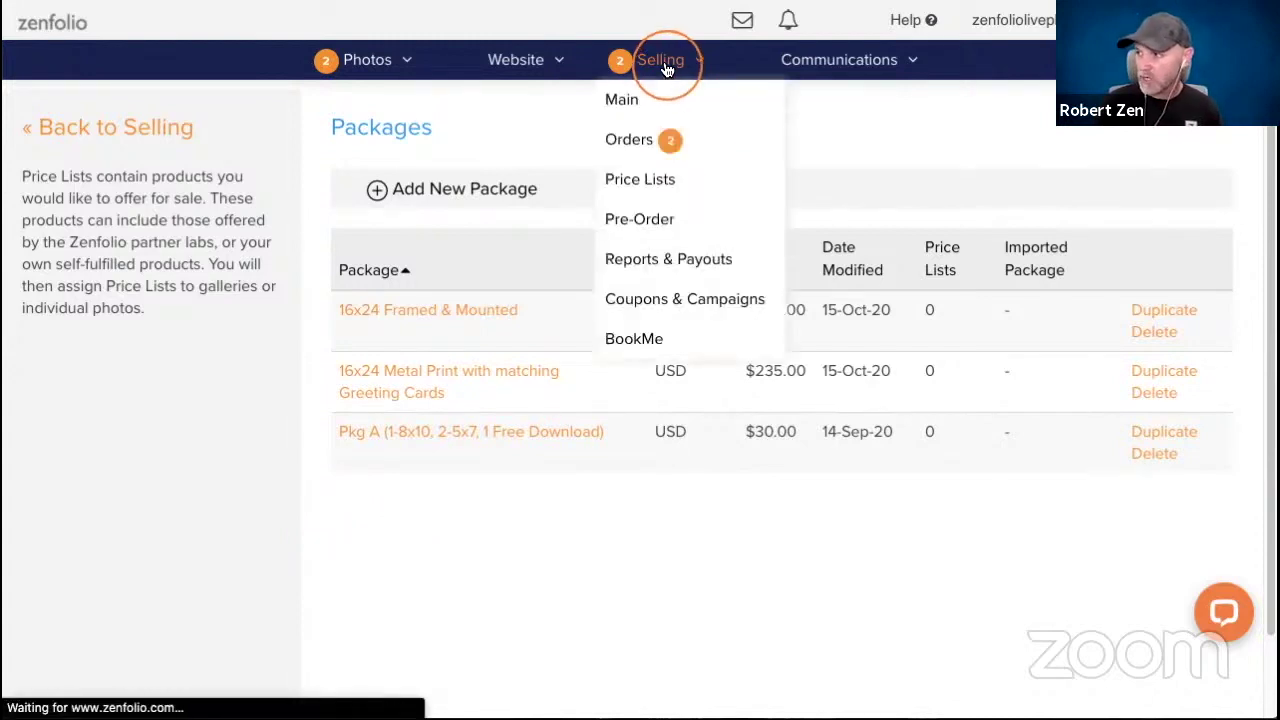
scroll(594, 334, down, 3)
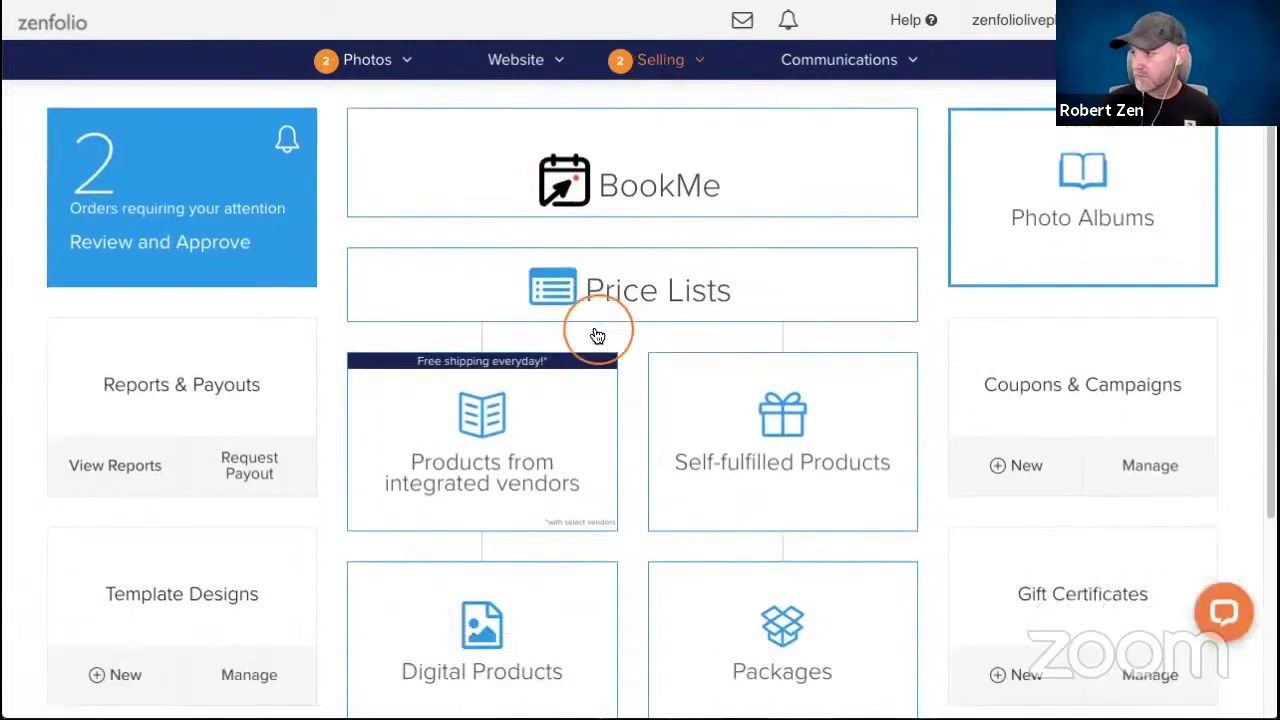
scroll(597, 330, down, 2)
click(487, 489)
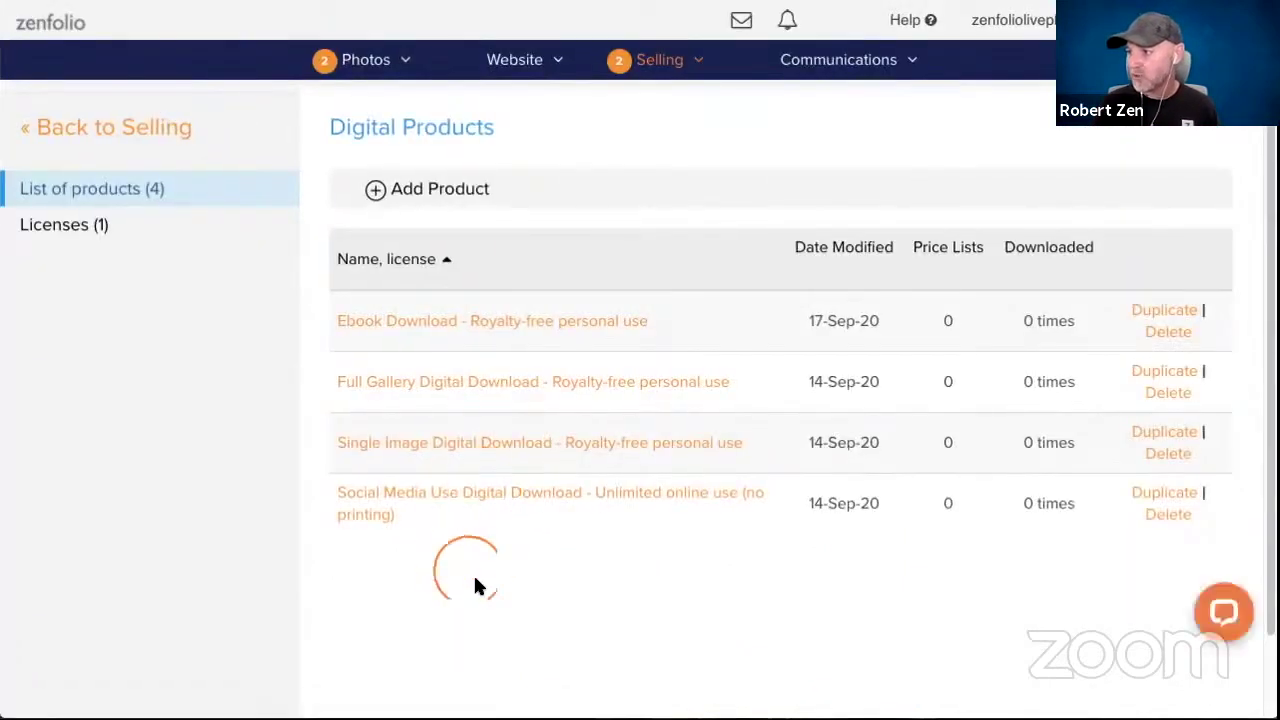
Add a new digital product titled 'Digital Wallpaper'.
click(446, 192)
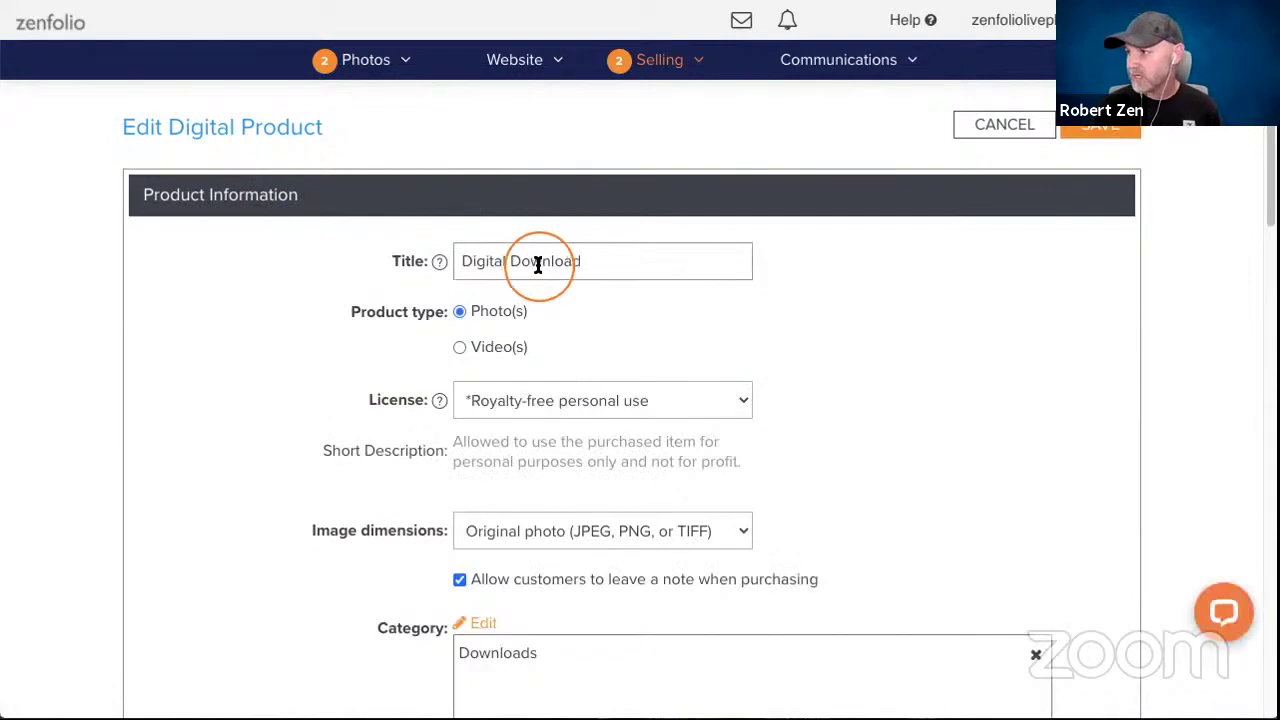
double_click(537, 263)
key(ctrl+a)
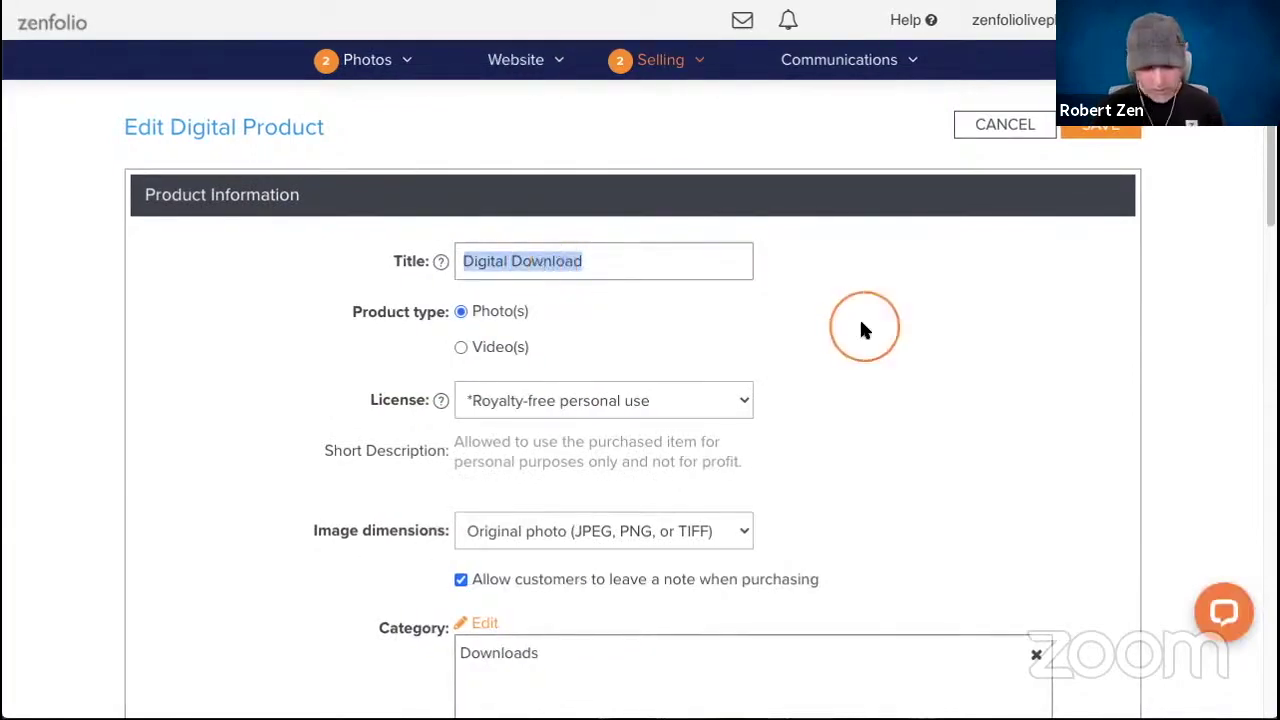
text(D)
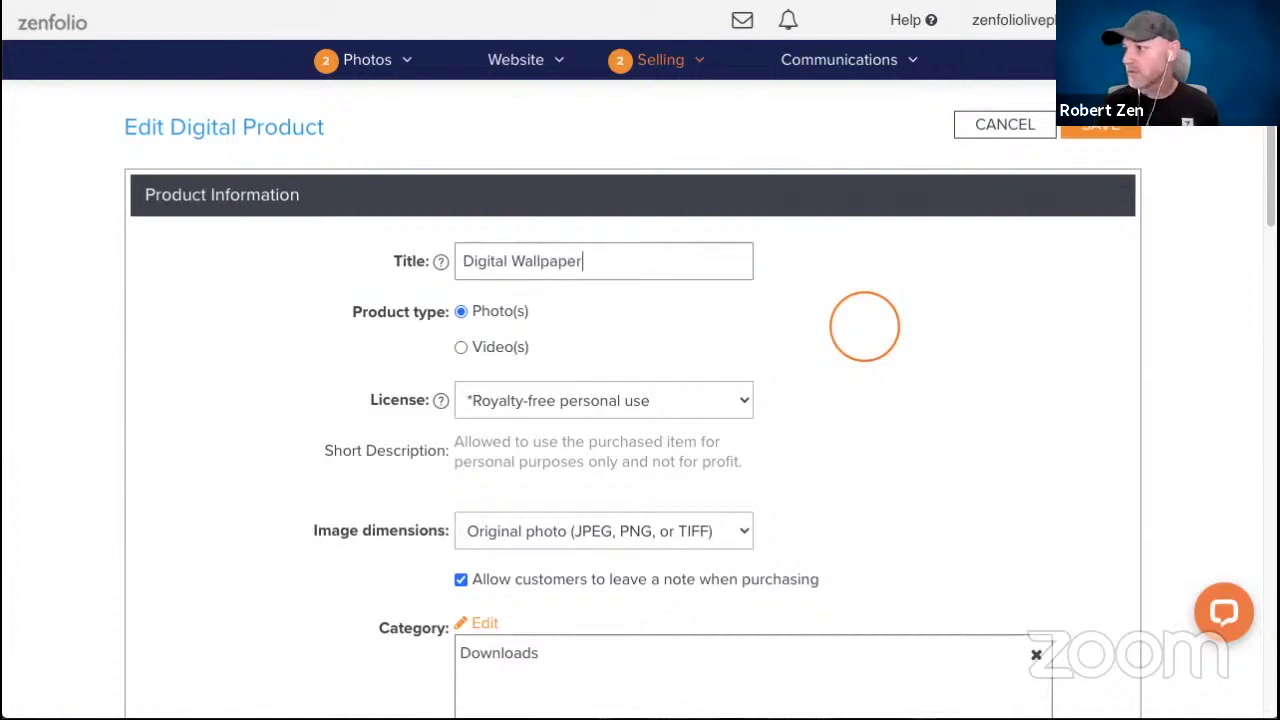
scroll(400, 370, down, 1)
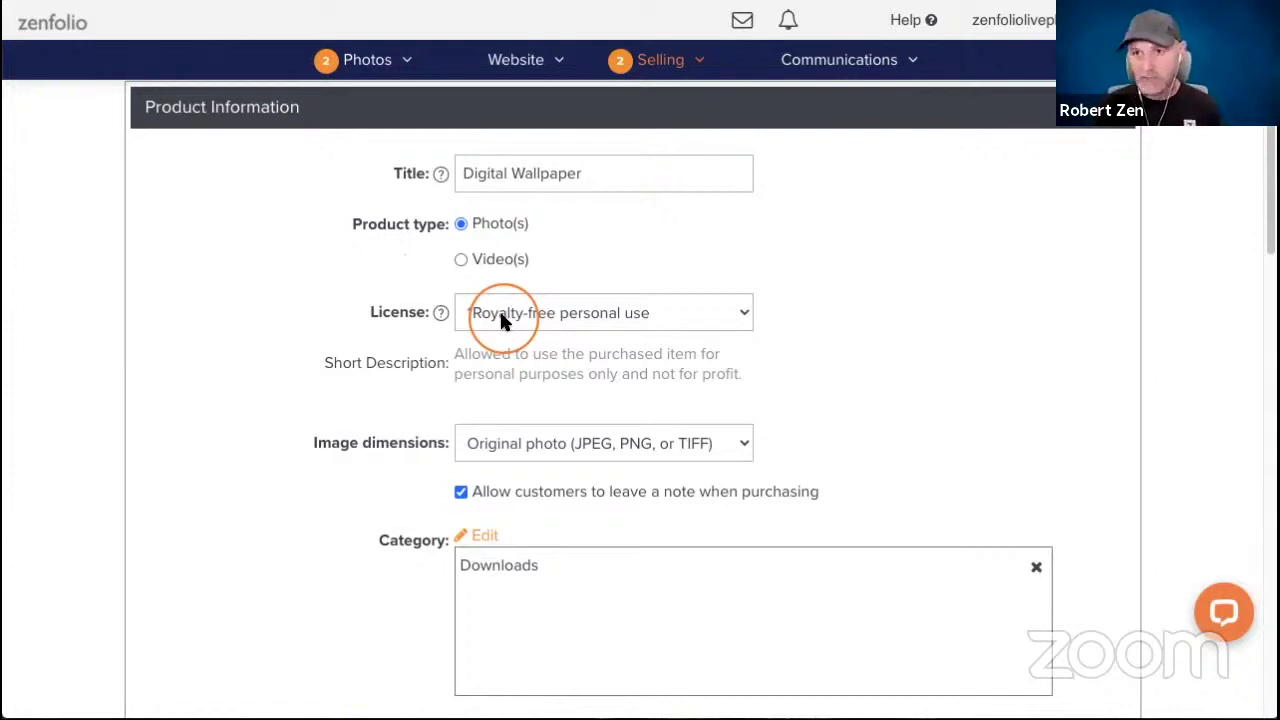
Keep the license as Royalty-free personal use.
click(665, 312)
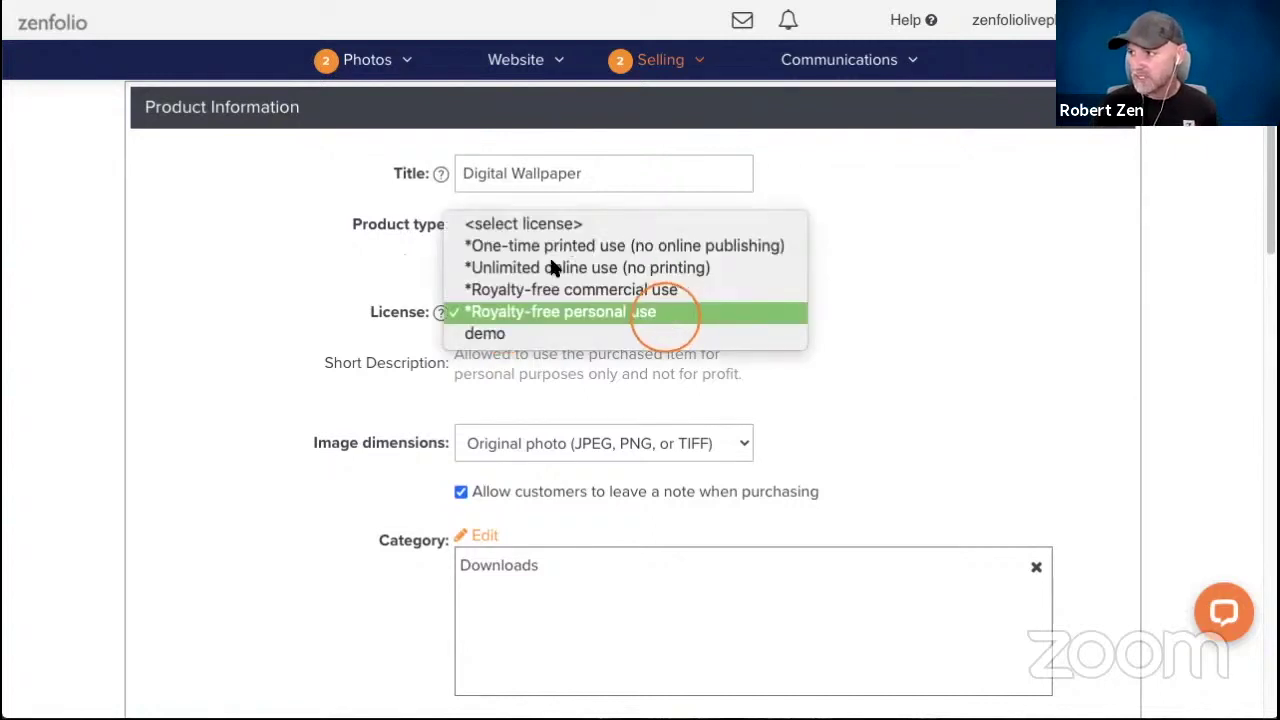
click(722, 316)
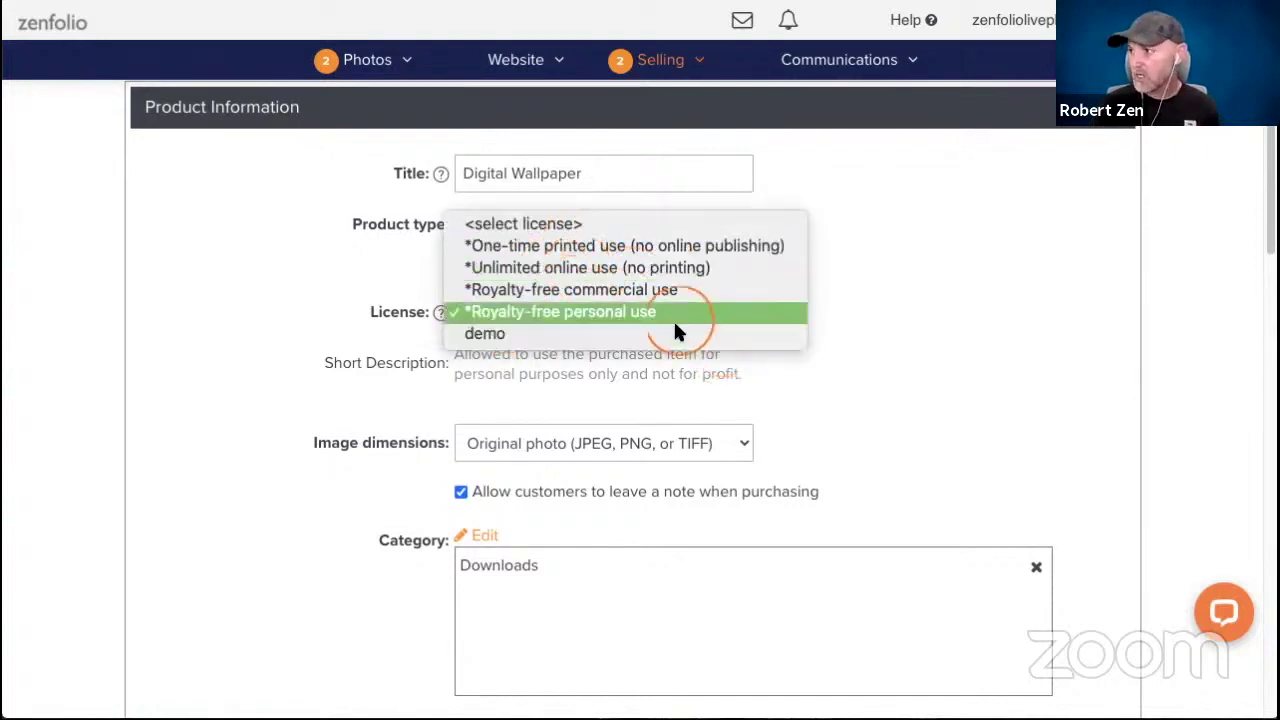
click(575, 312)
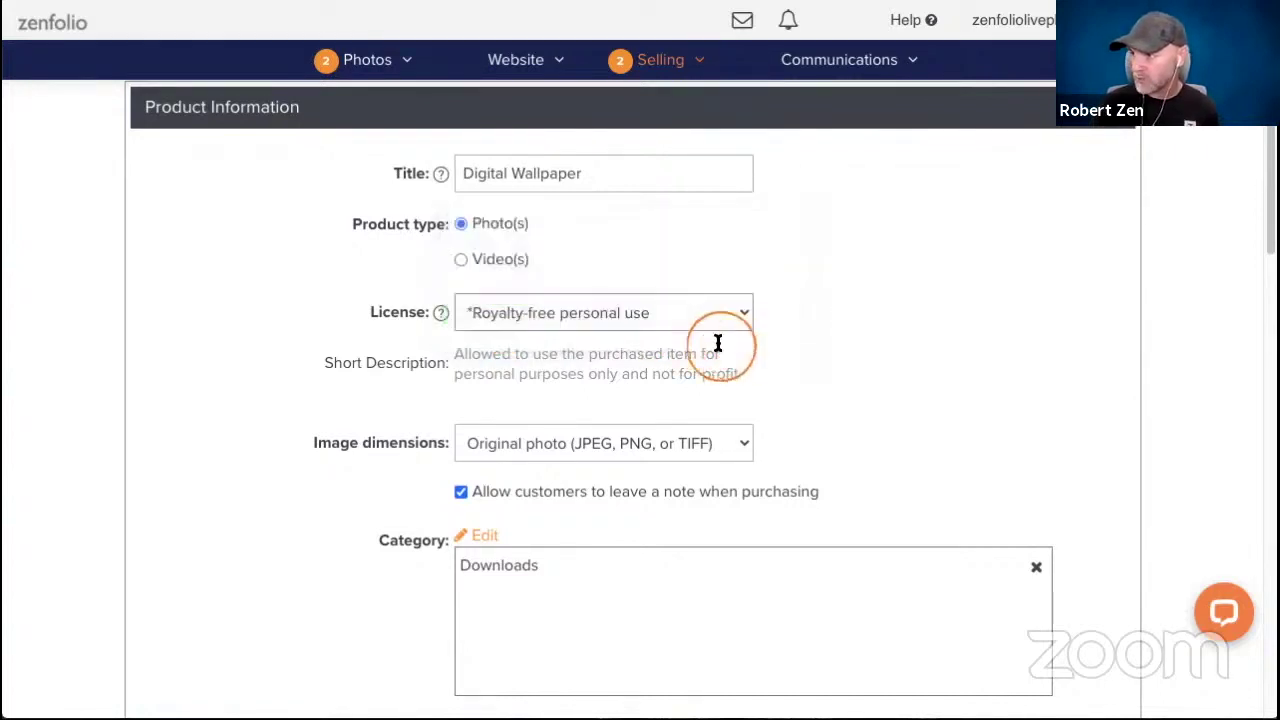
scroll(819, 339, down, 2)
Limit the largest image dimension to 1080, disable customer notes, and save the product.
click(551, 259)
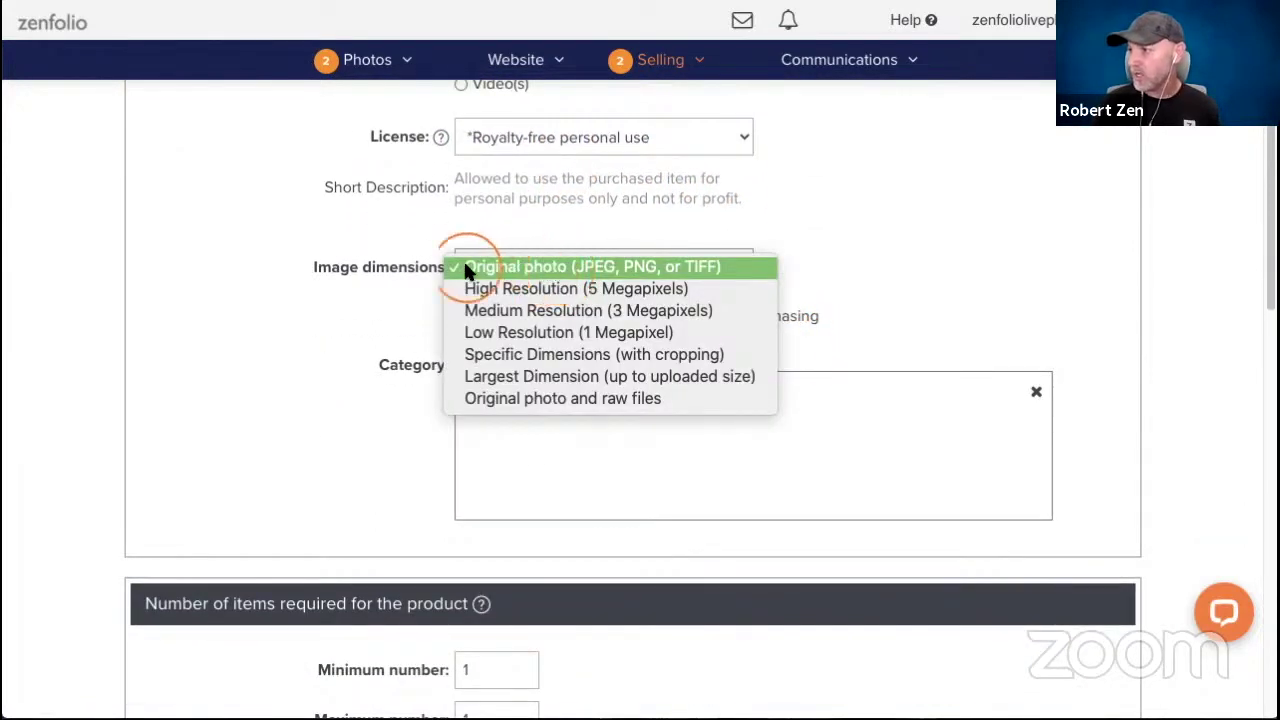
click(505, 376)
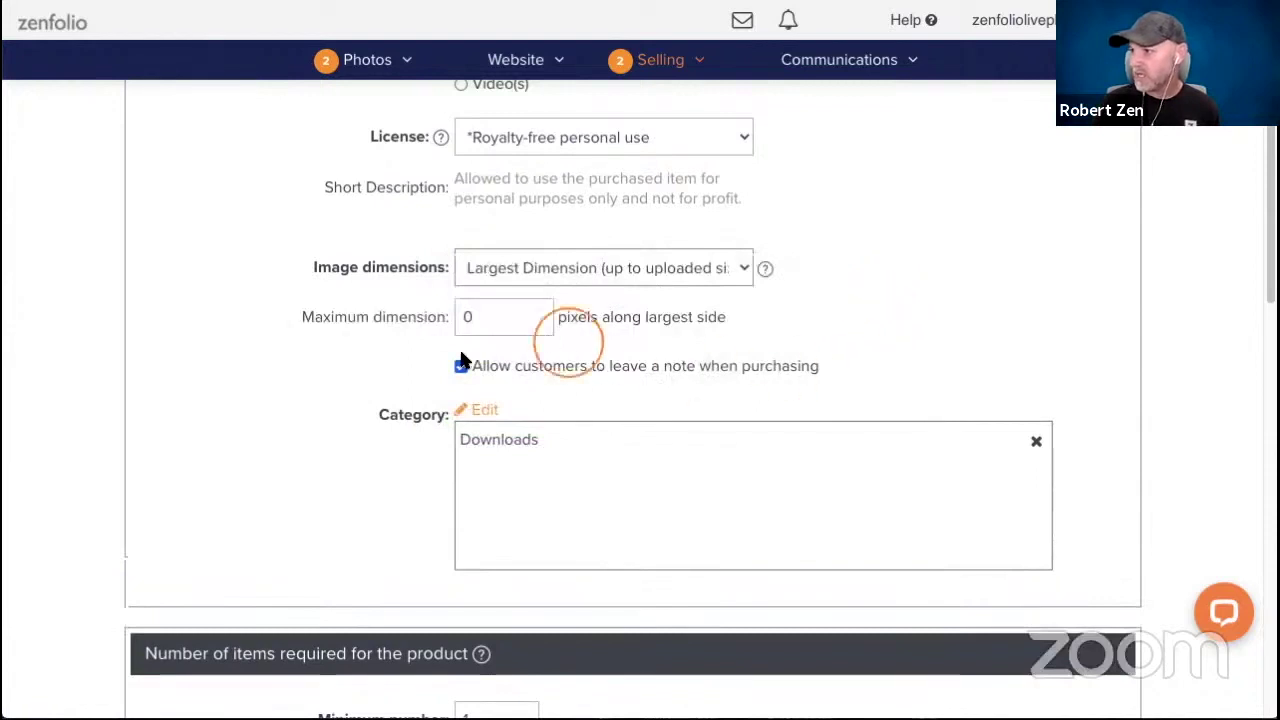
double_click(514, 323)
click(777, 346)
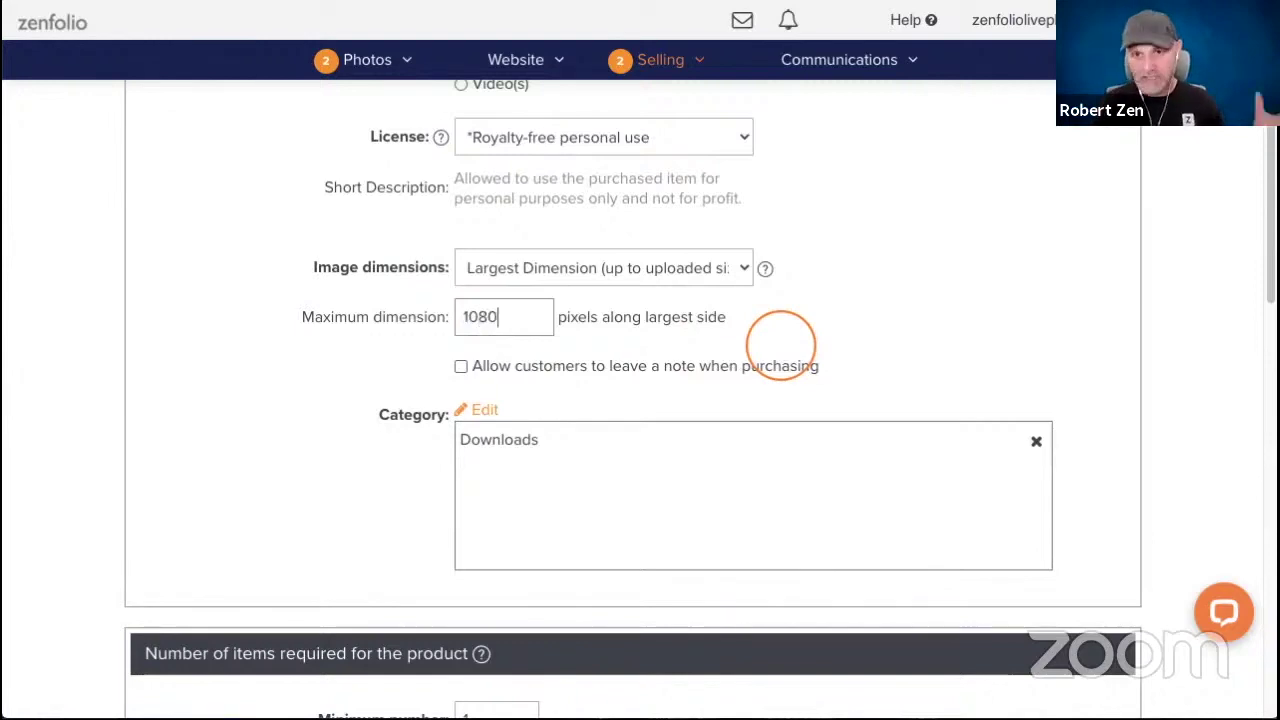
scroll(345, 331, down, 3)
click(345, 331)
click(486, 429)
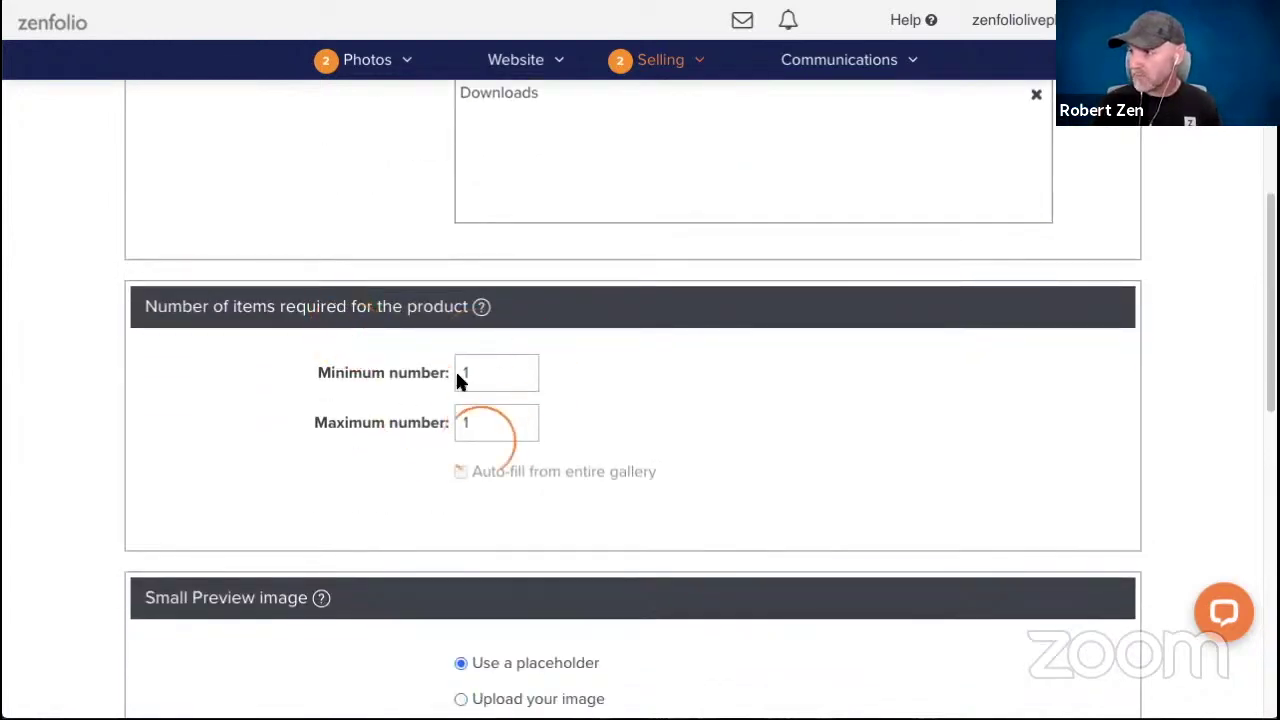
click(412, 366)
scroll(425, 365, down, 1)
scroll(425, 355, down, 10)
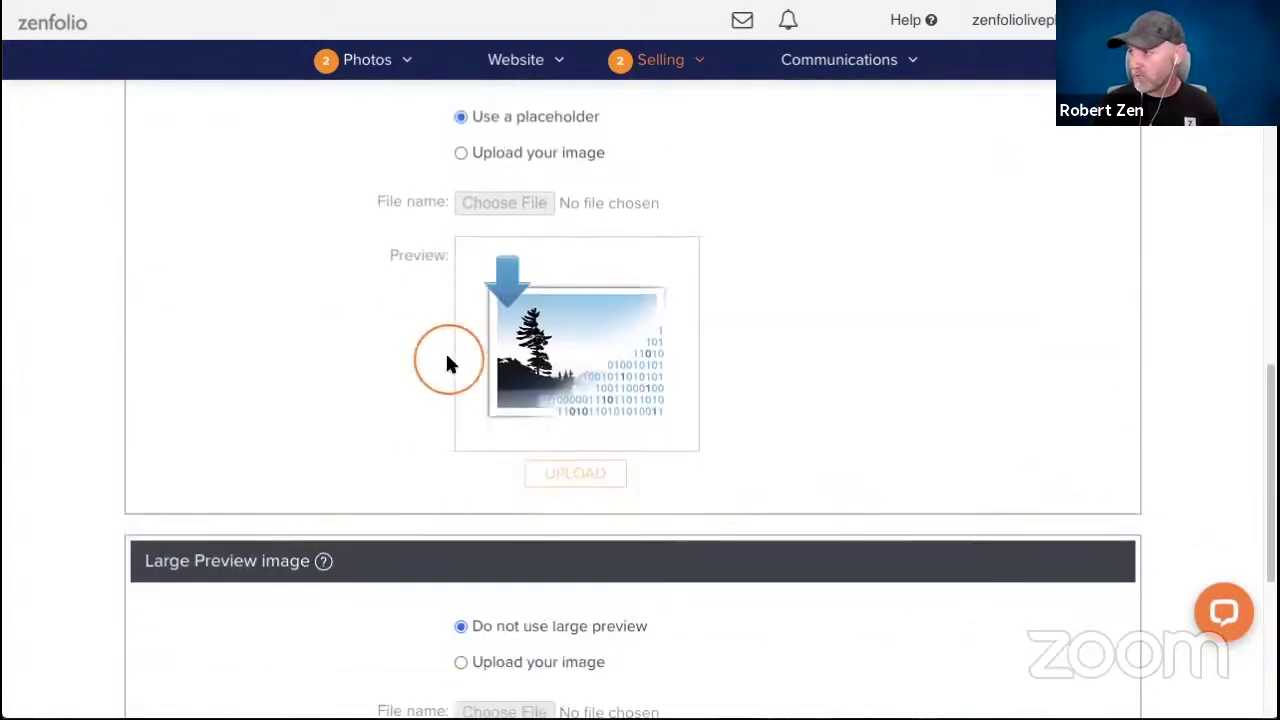
click(1082, 575)
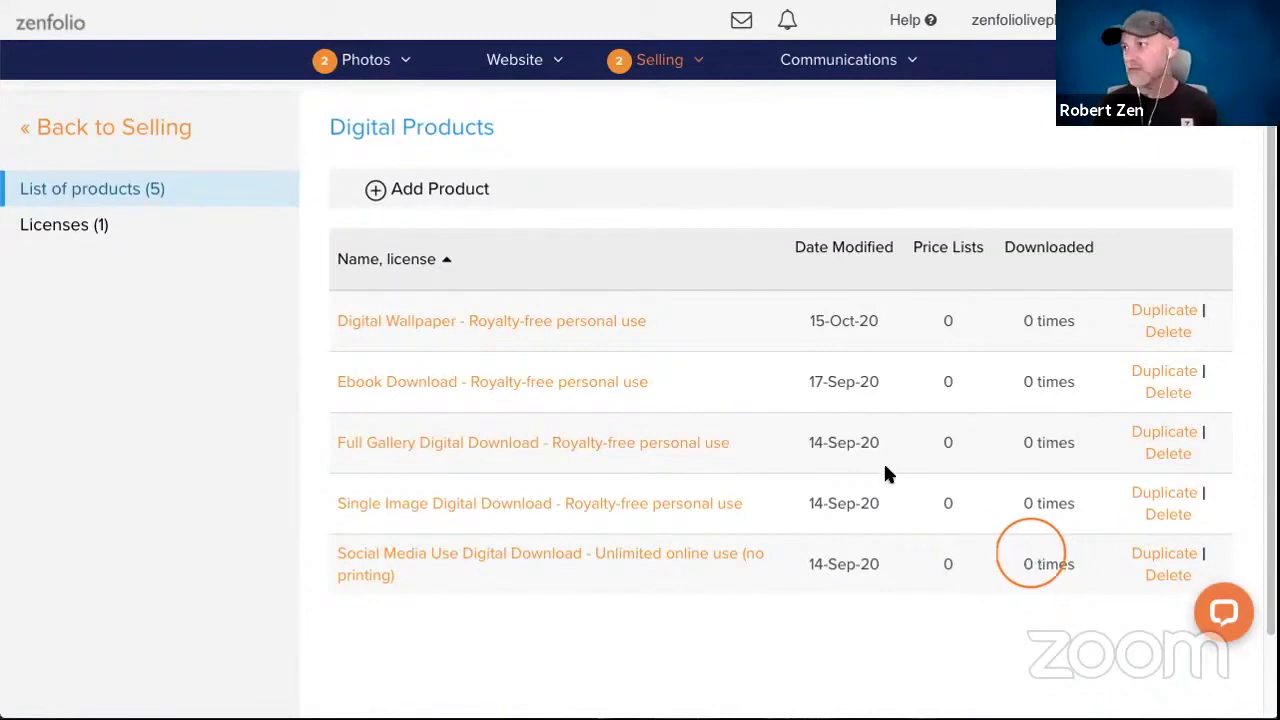
Go from the Selling dashboard to the Packages list.
click(655, 62)
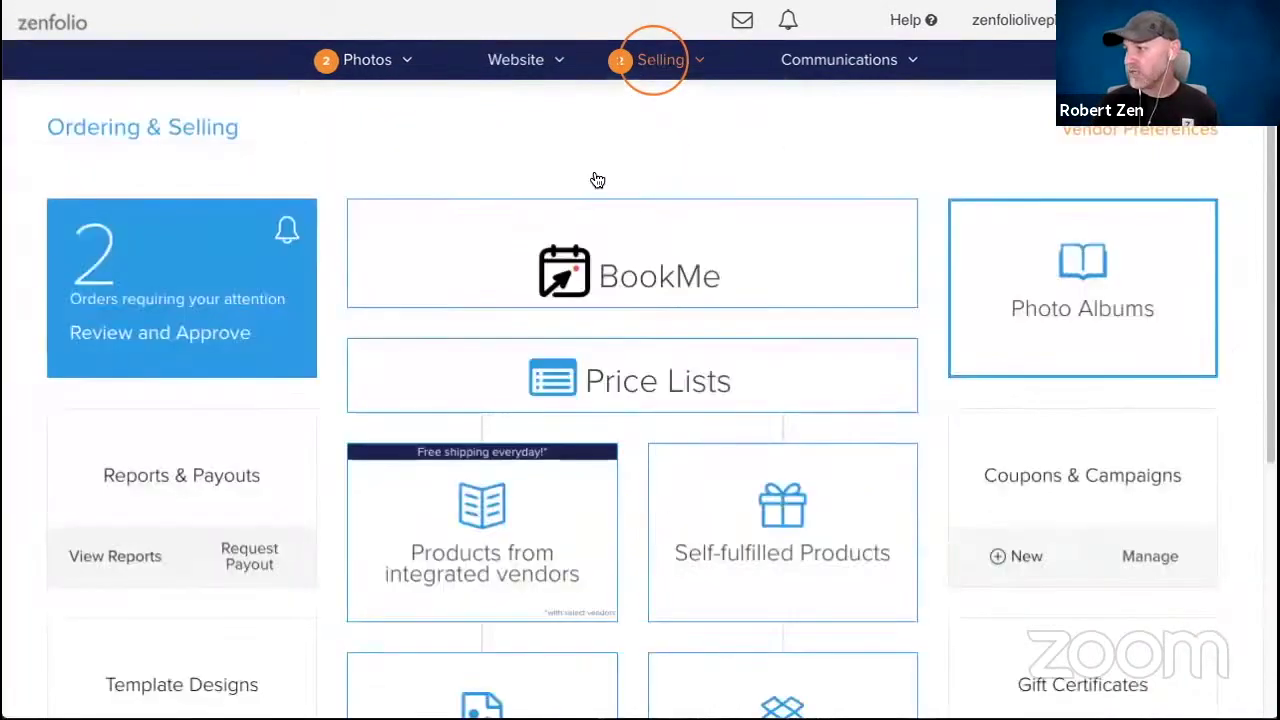
scroll(600, 185, down, 2)
click(628, 204)
scroll(625, 200, down, 2)
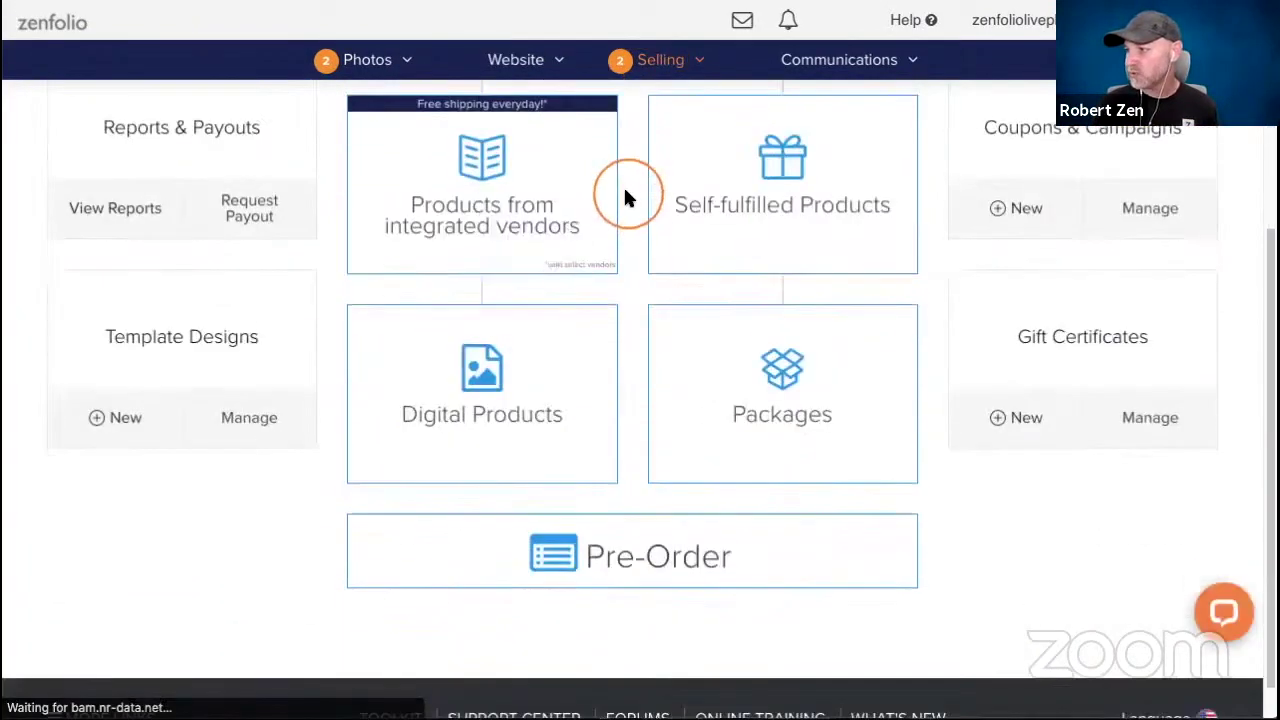
click(775, 390)
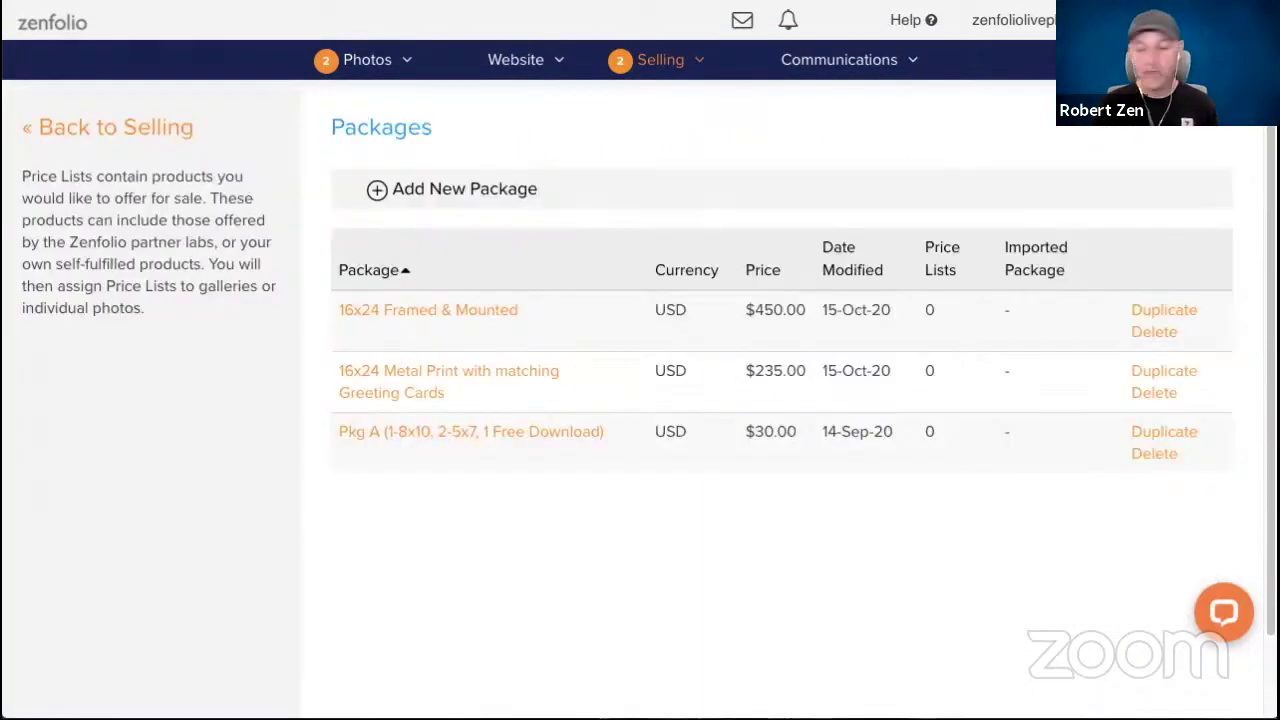
Create a package named '16x24 Canvas with Matching Digital Wallpaper' and open the product shop.
click(484, 188)
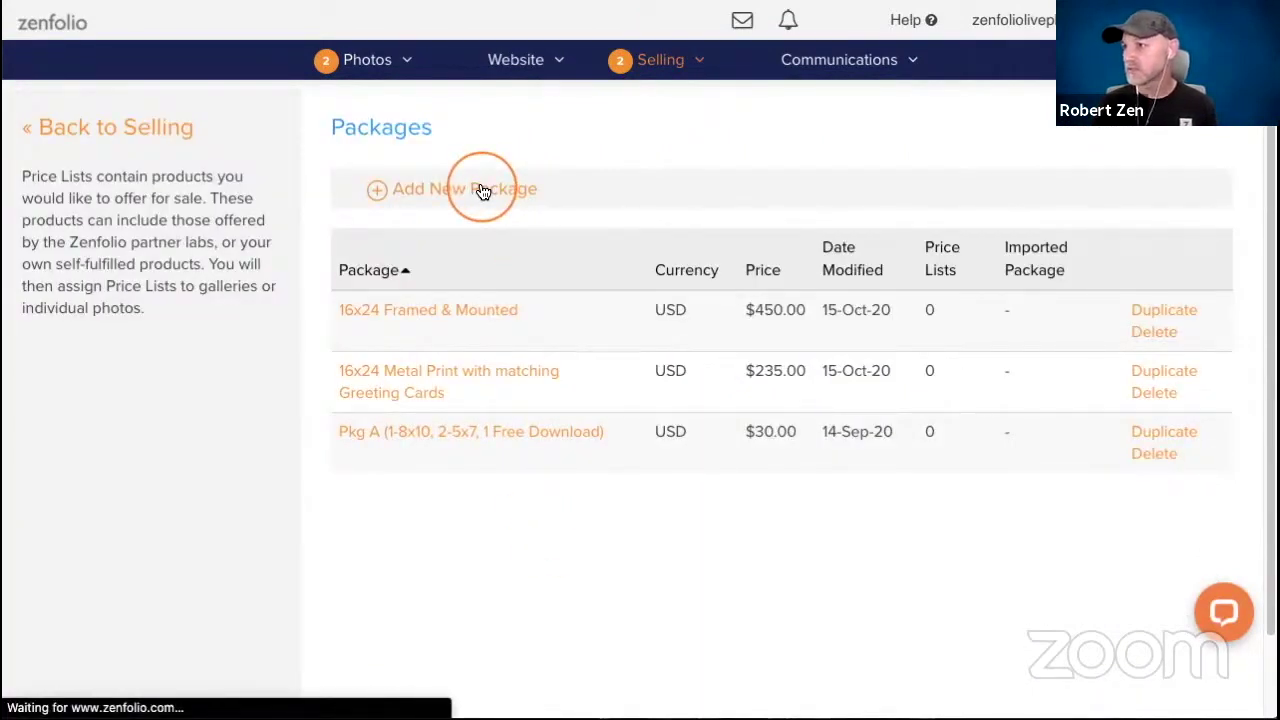
text(16x2)
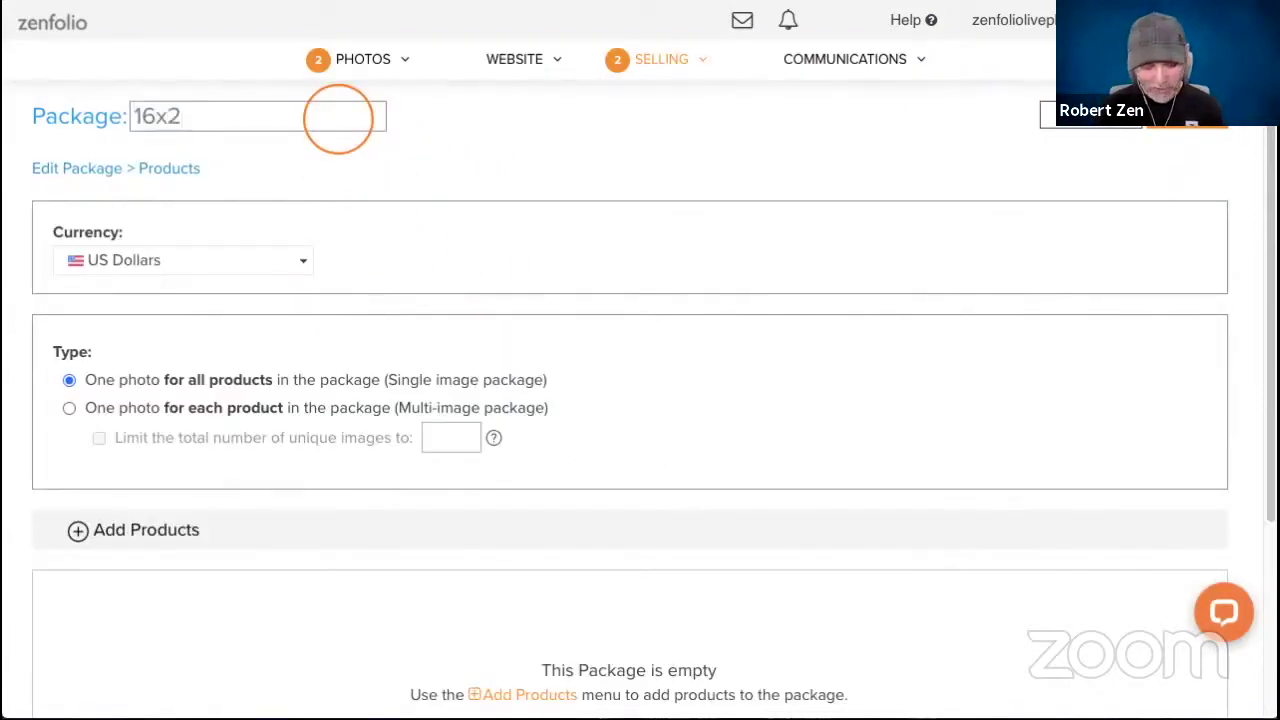
text(4 Canvas w)
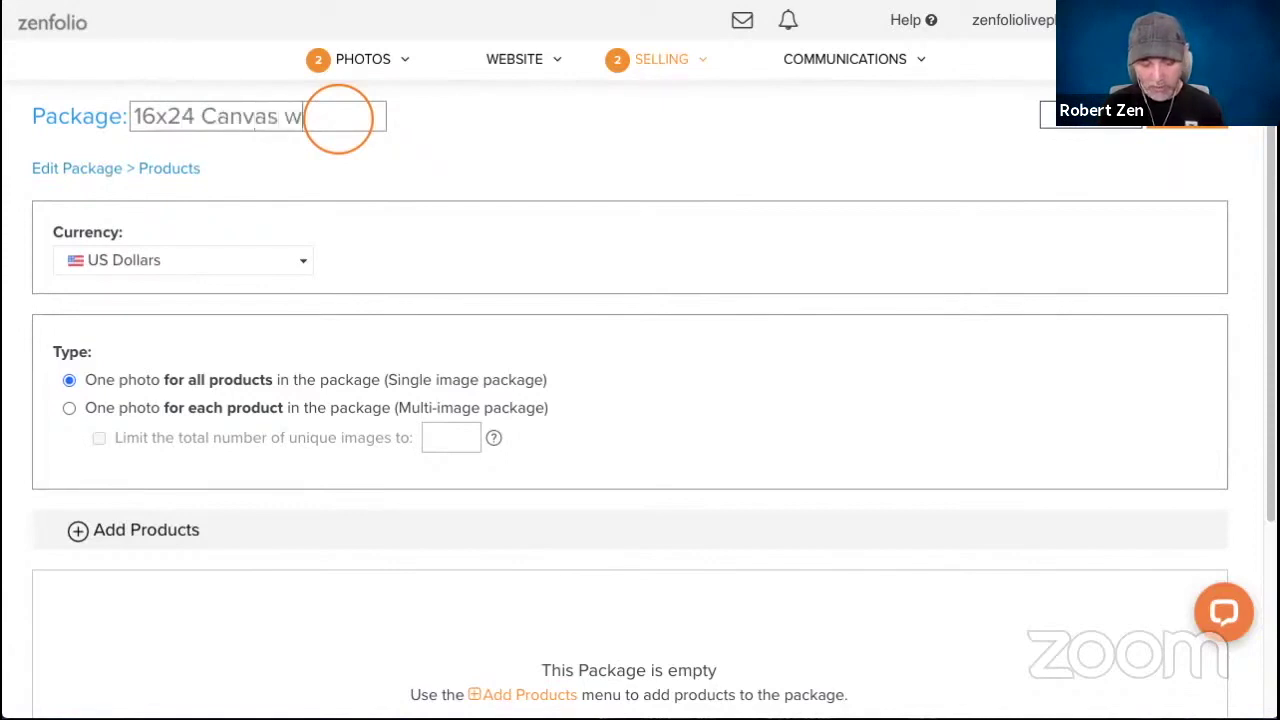
text(ith Match)
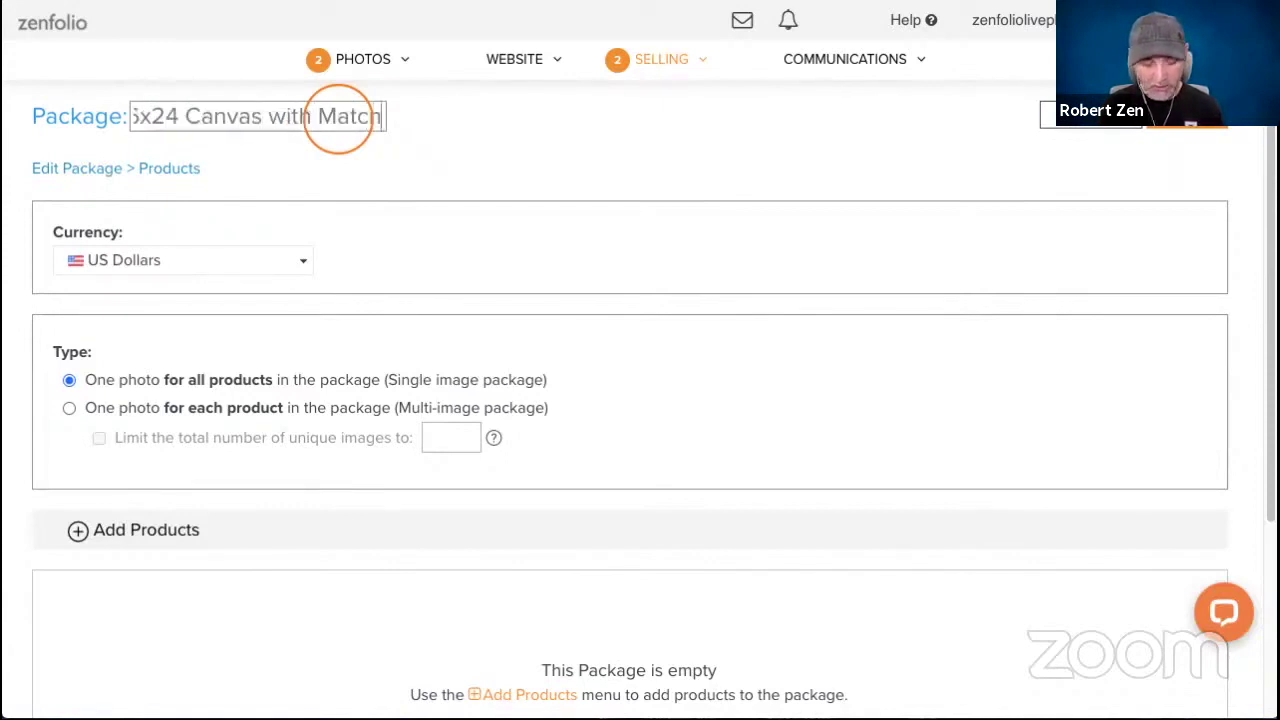
text(ing Digital)
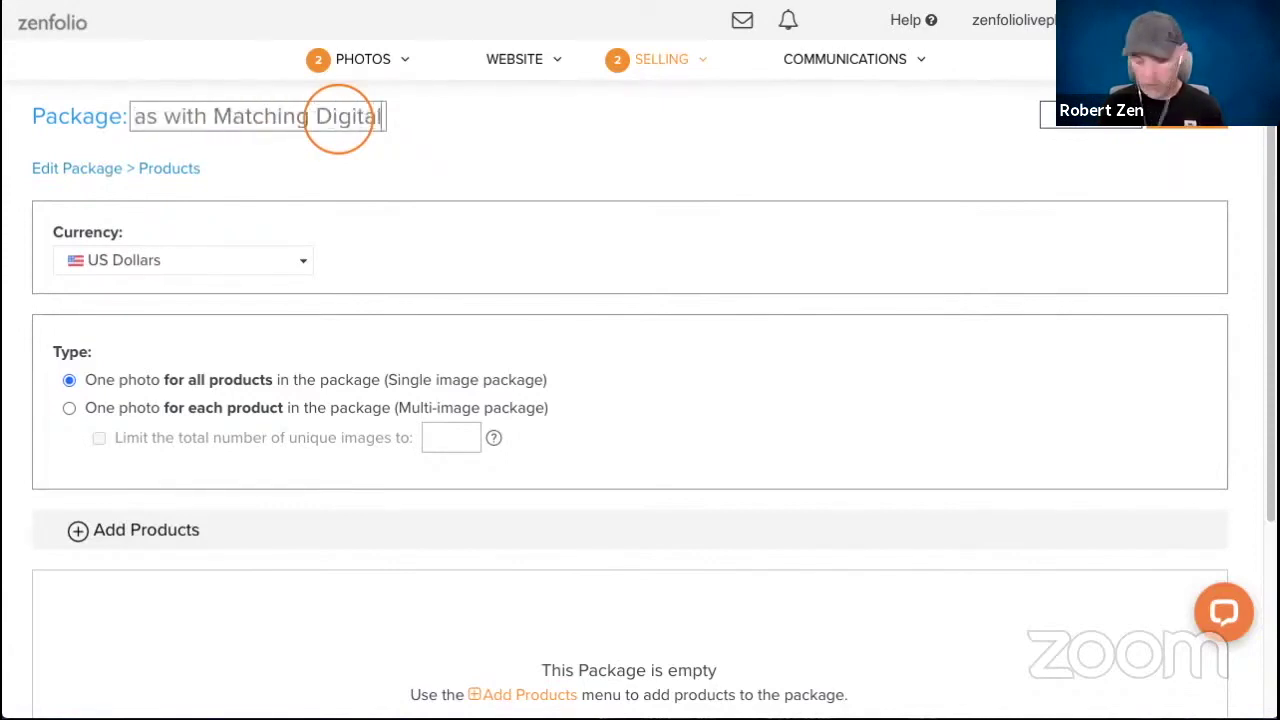
text( Wallpaper)
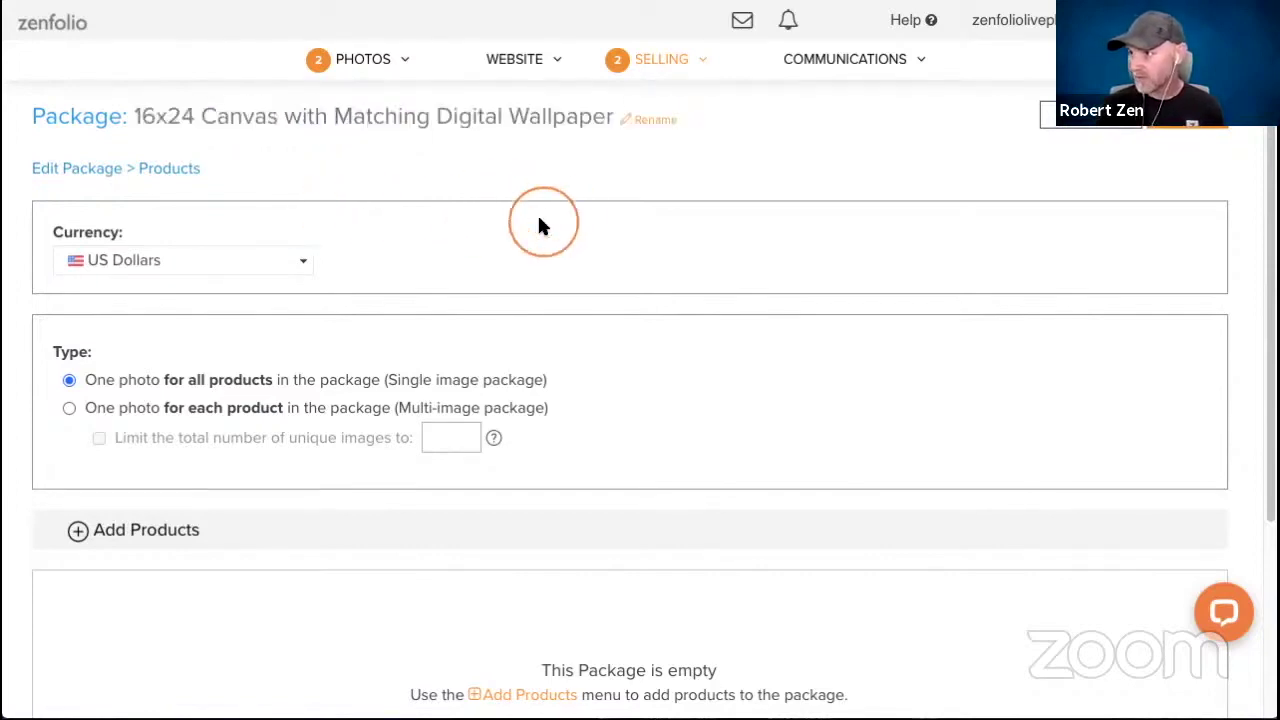
scroll(540, 220, down, 1)
click(111, 452)
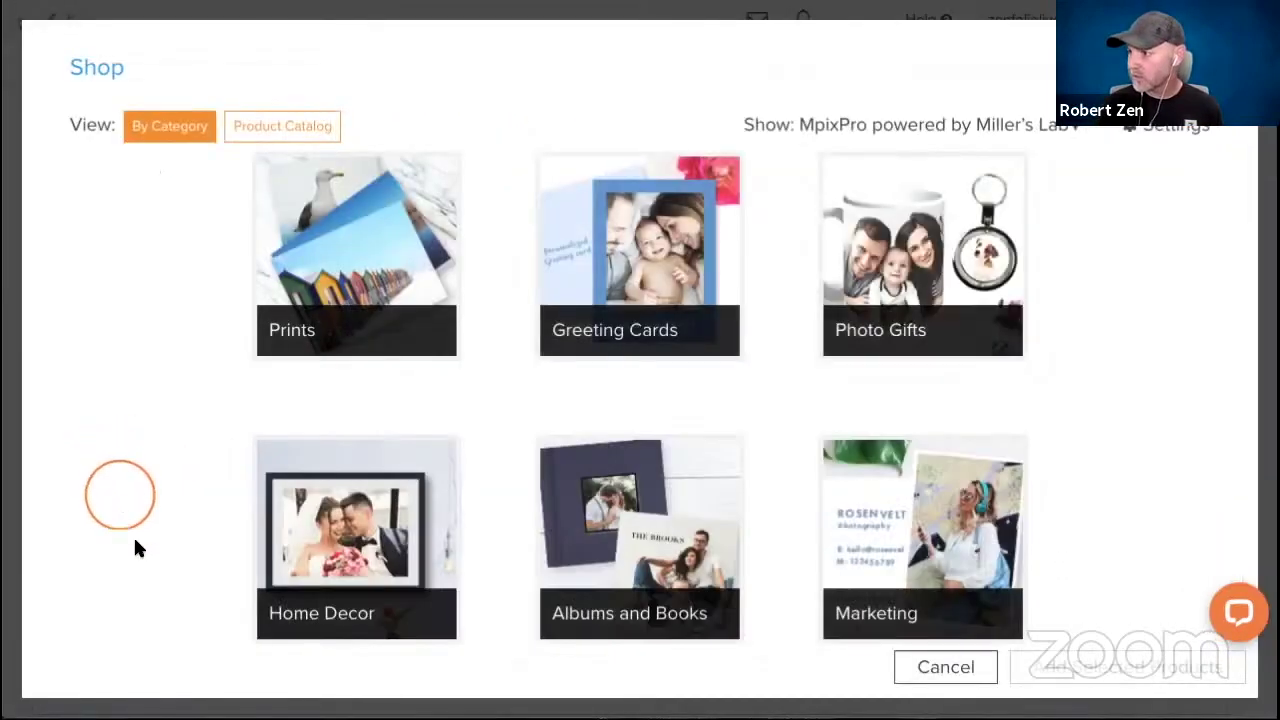
Add the 16" x 24" Canvas Gallery Wrap from Home Decor > Canvas Prints.
click(288, 604)
click(295, 318)
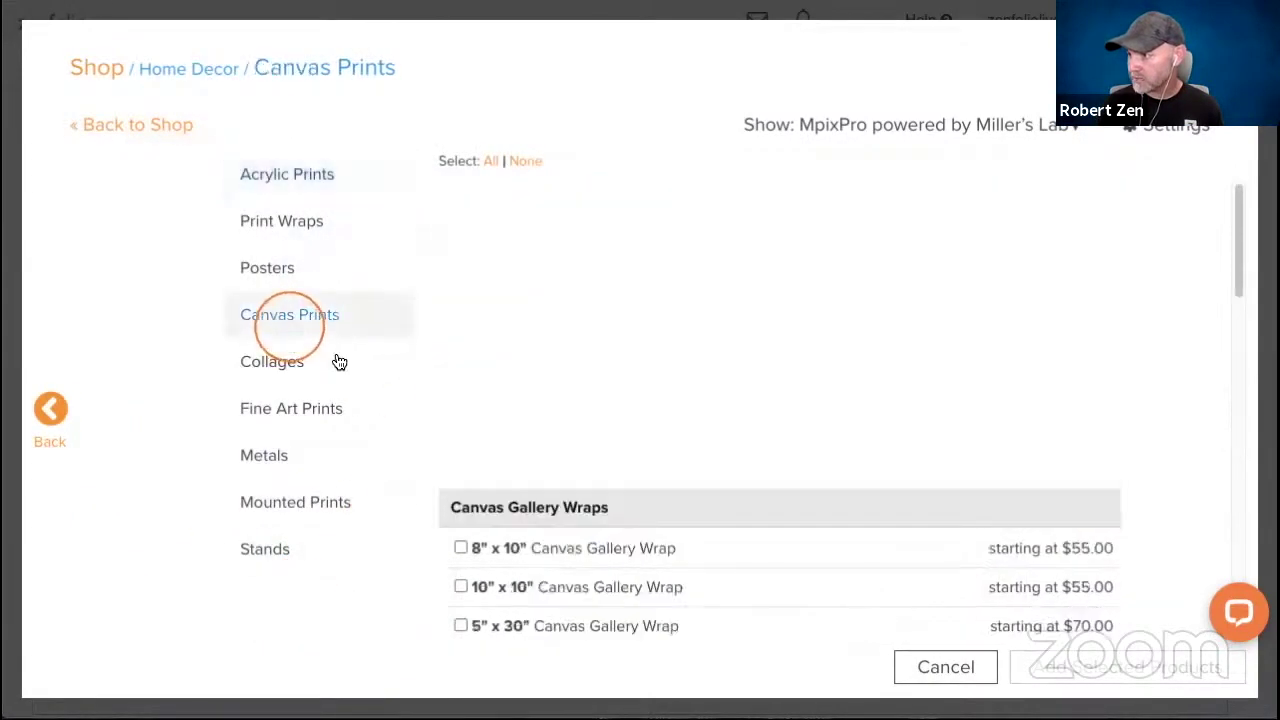
scroll(572, 392, down, 5)
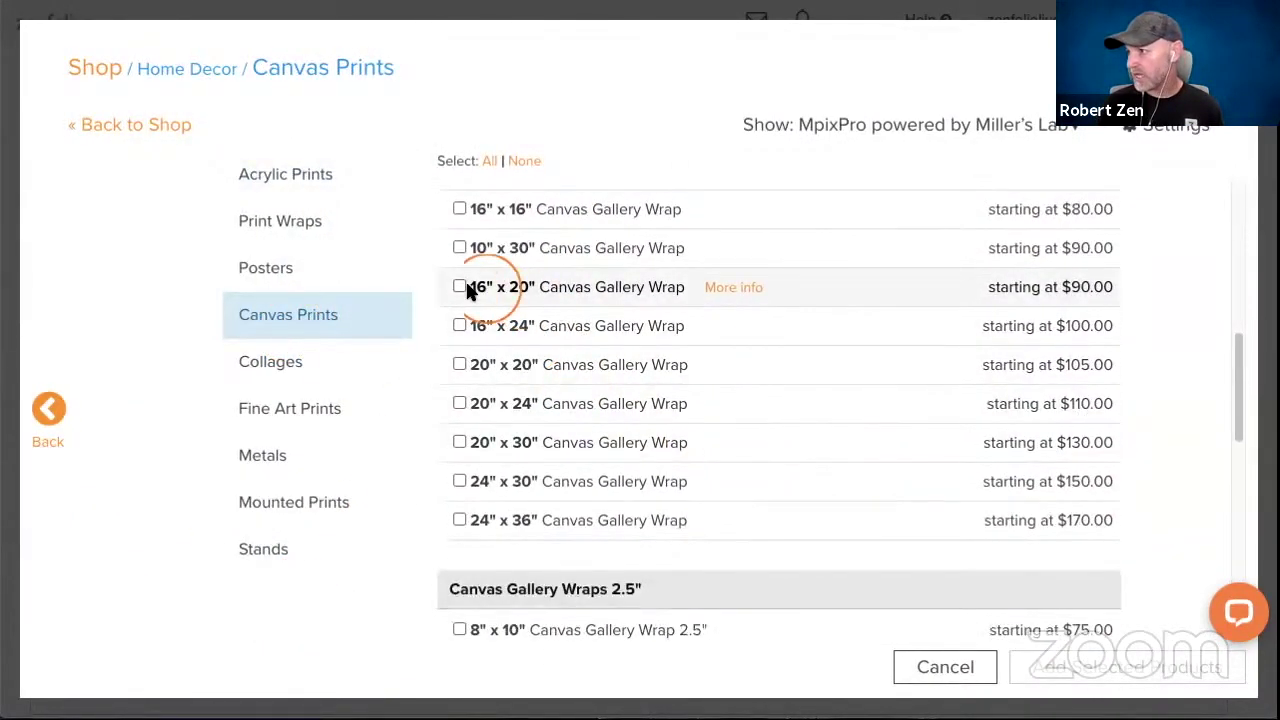
click(452, 323)
click(1042, 666)
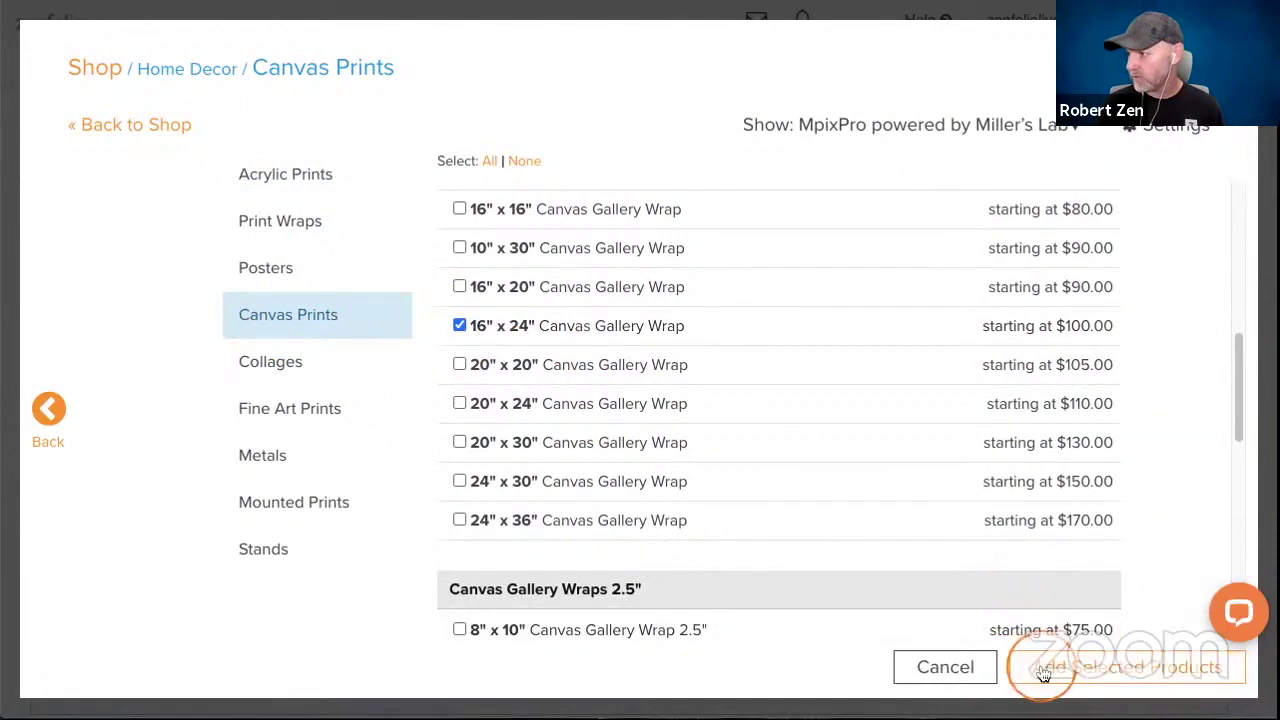
scroll(688, 420, down, 4)
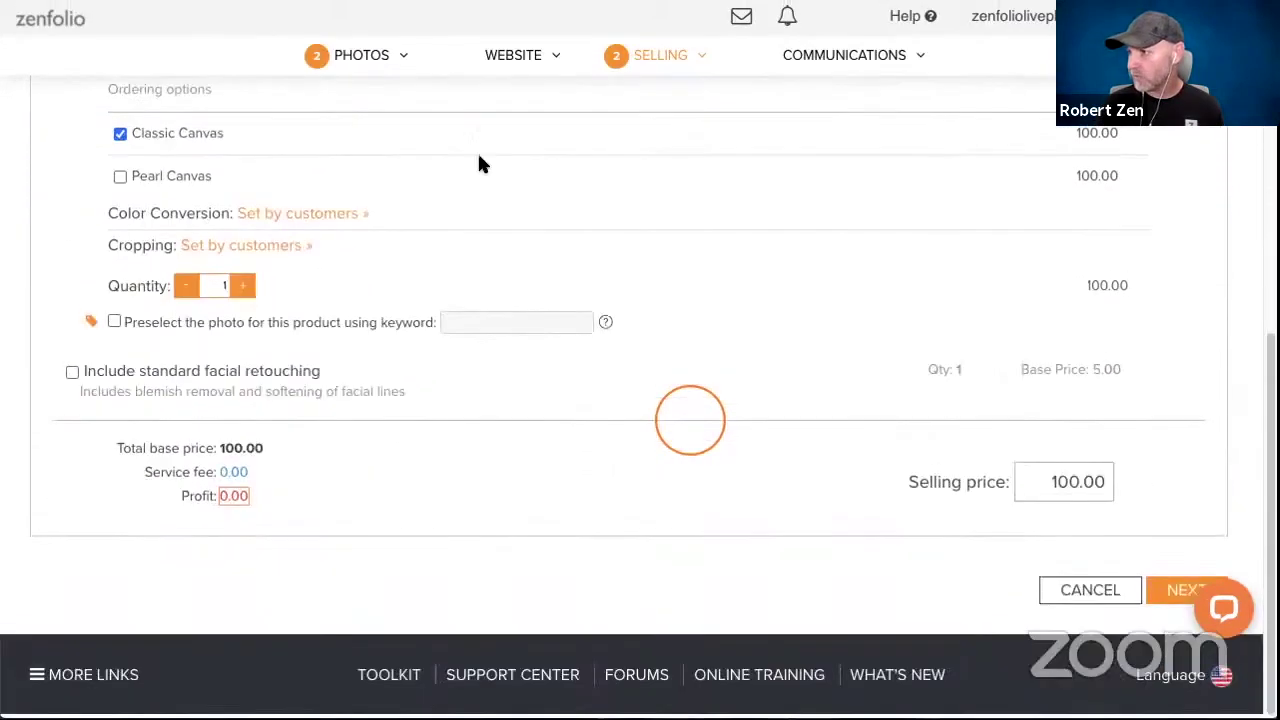
scroll(443, 237, up, 3)
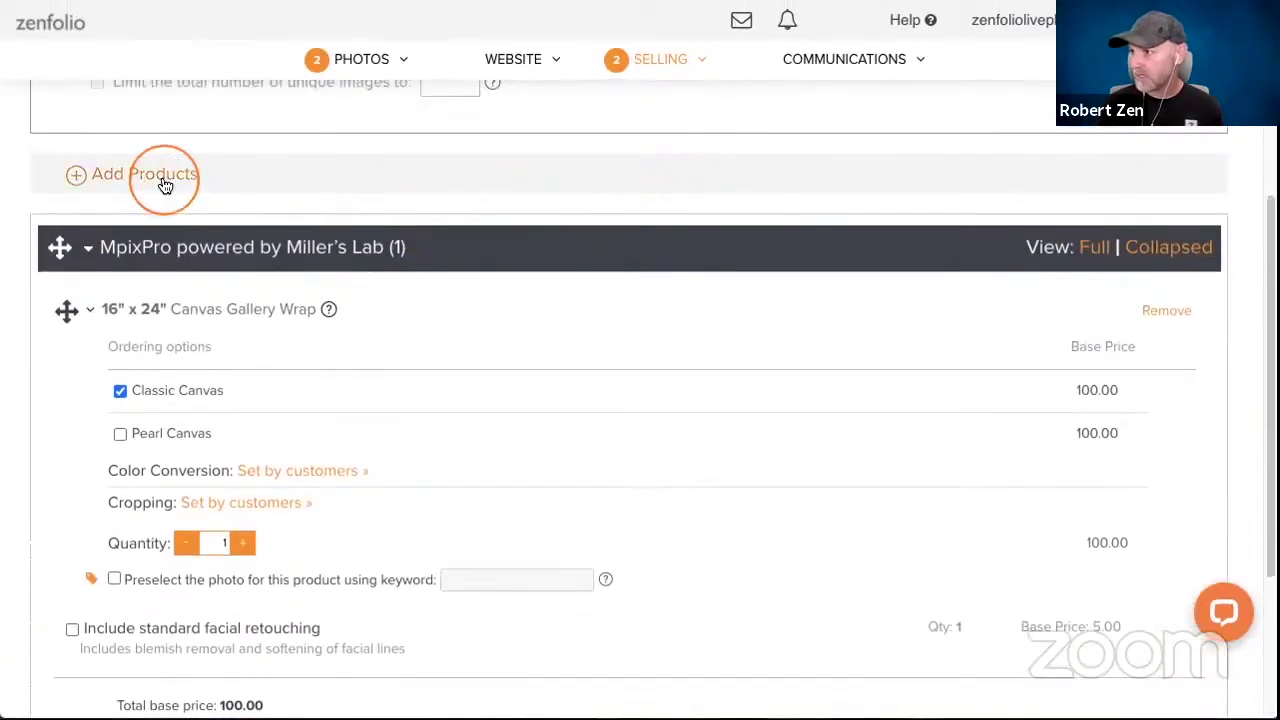
Add the Digital Wallpaper download from A Good Photographer's products.
click(160, 174)
click(985, 140)
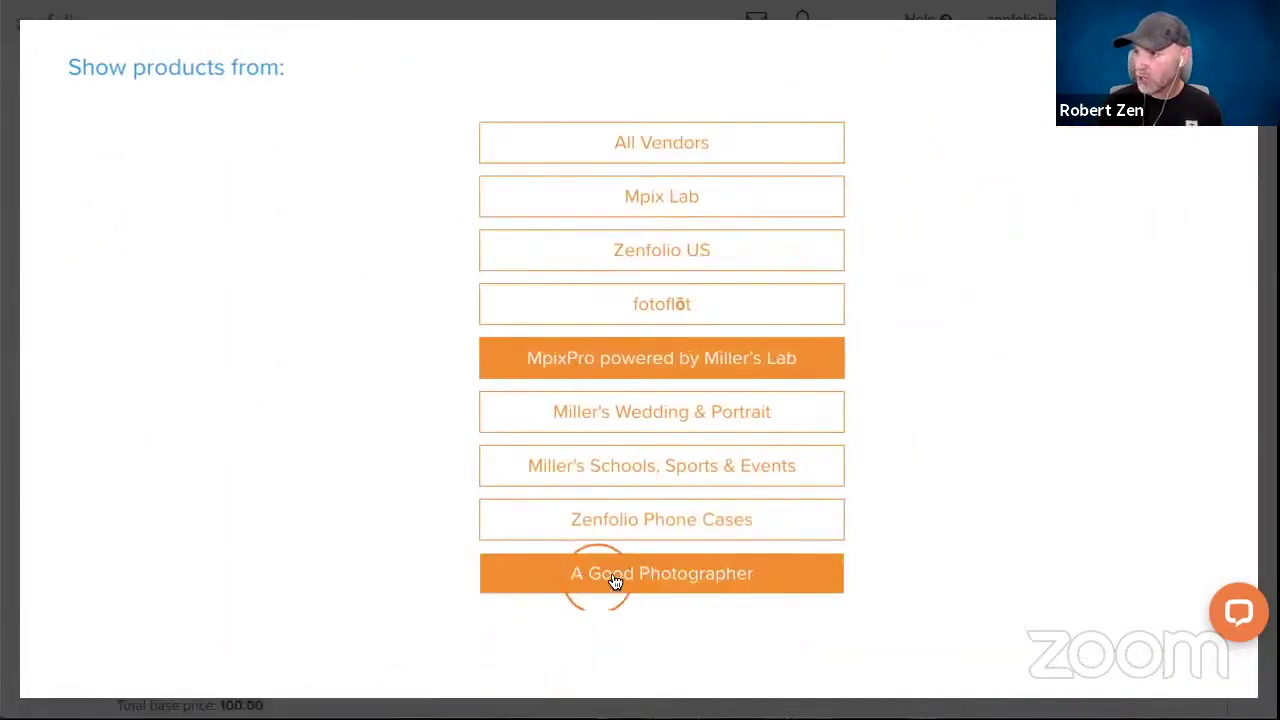
click(606, 578)
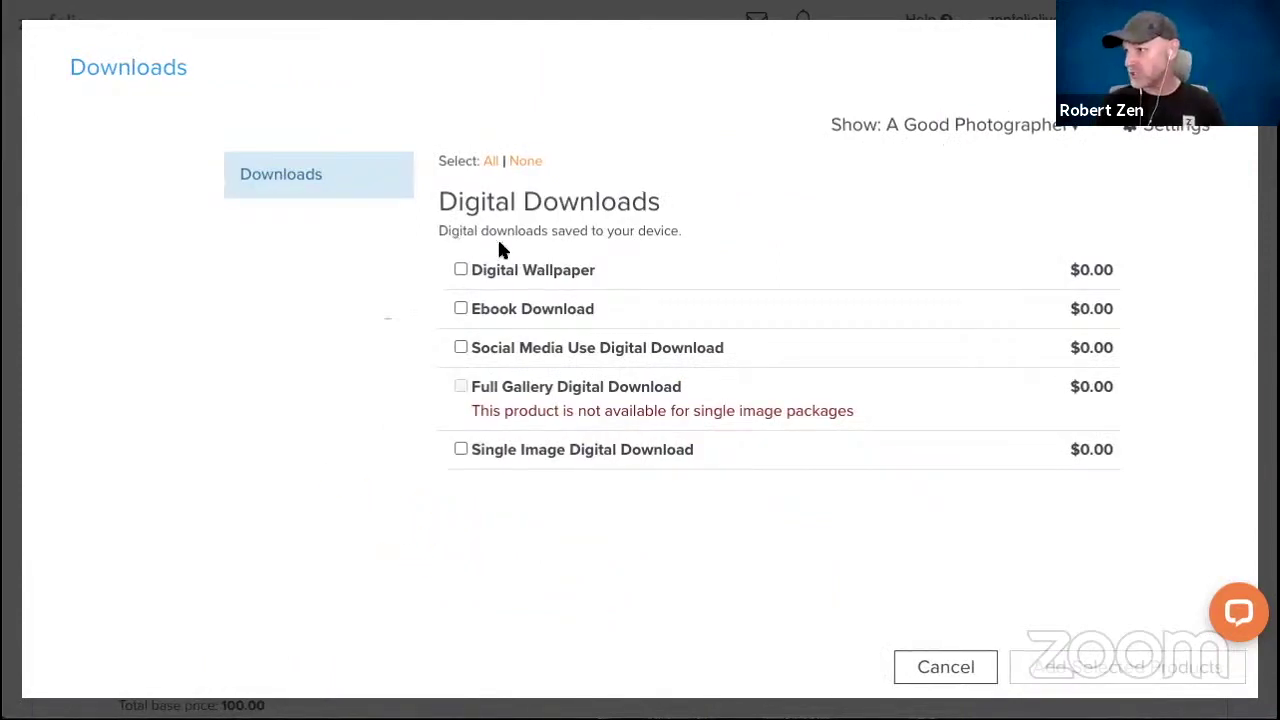
click(461, 269)
click(1113, 655)
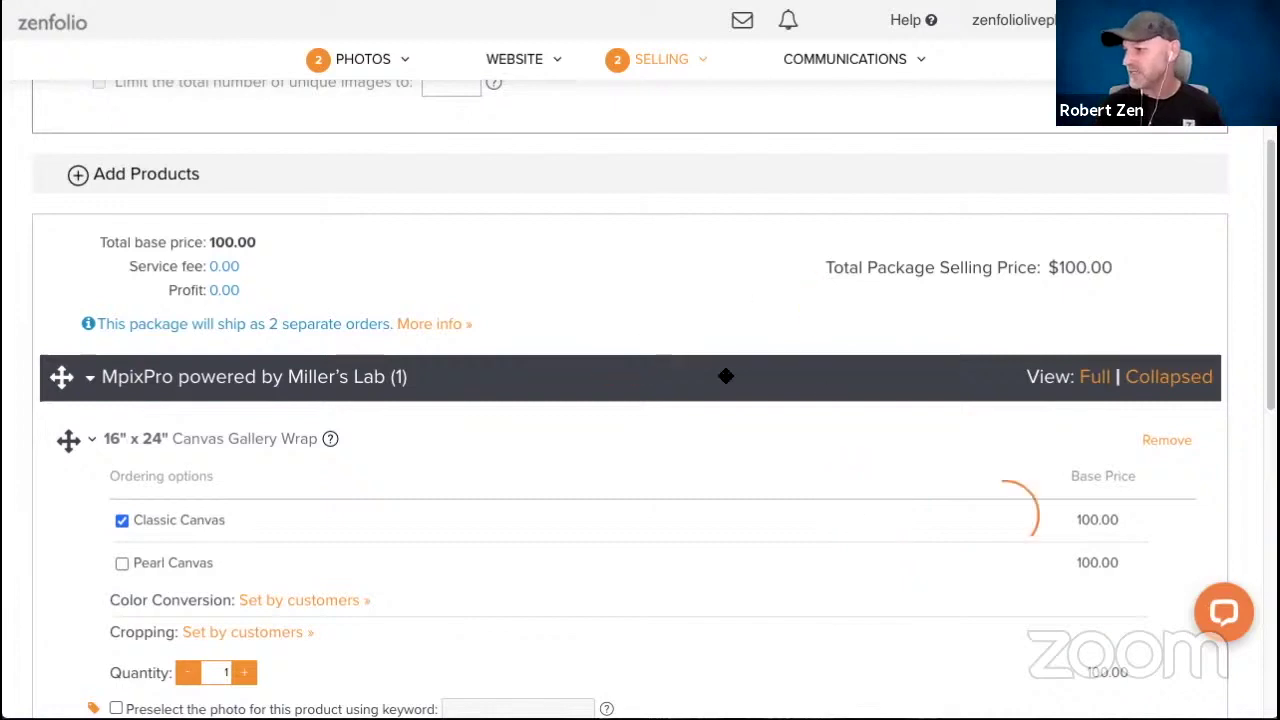
Set the canvas selling price to 375, yielding 237.87 profit, and save the package.
scroll(622, 328, down, 5)
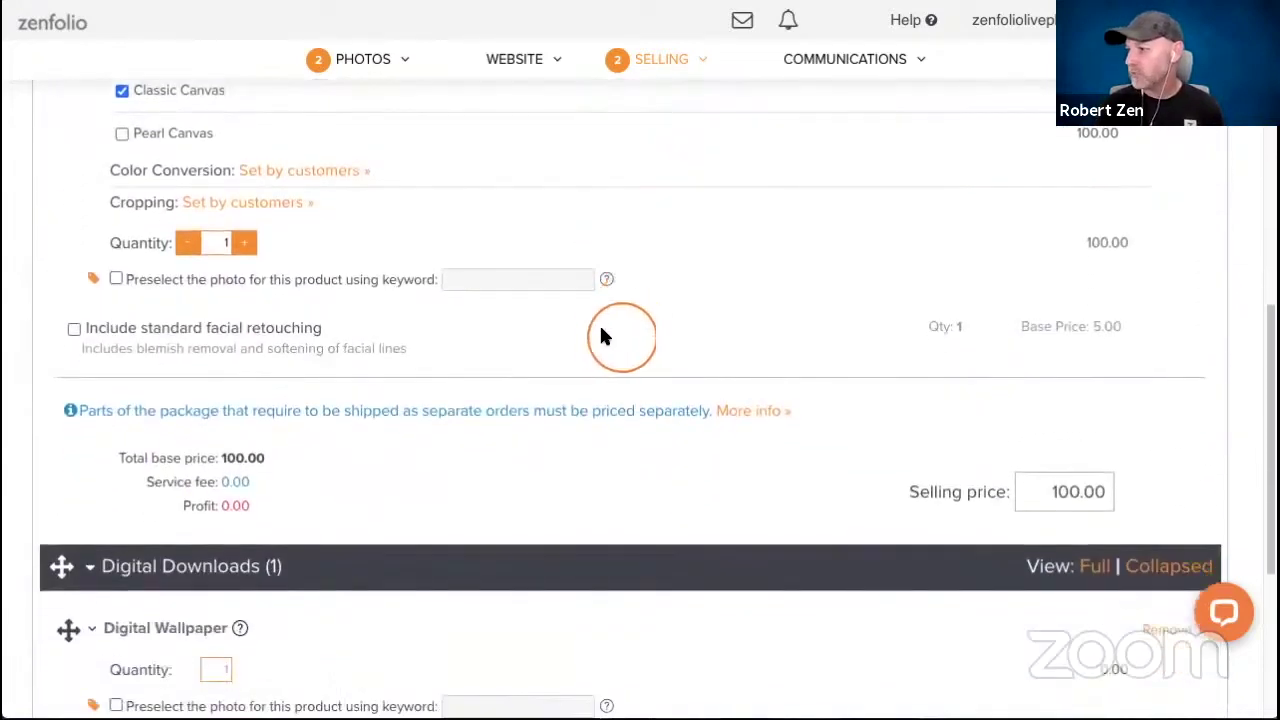
scroll(535, 281, down, 3)
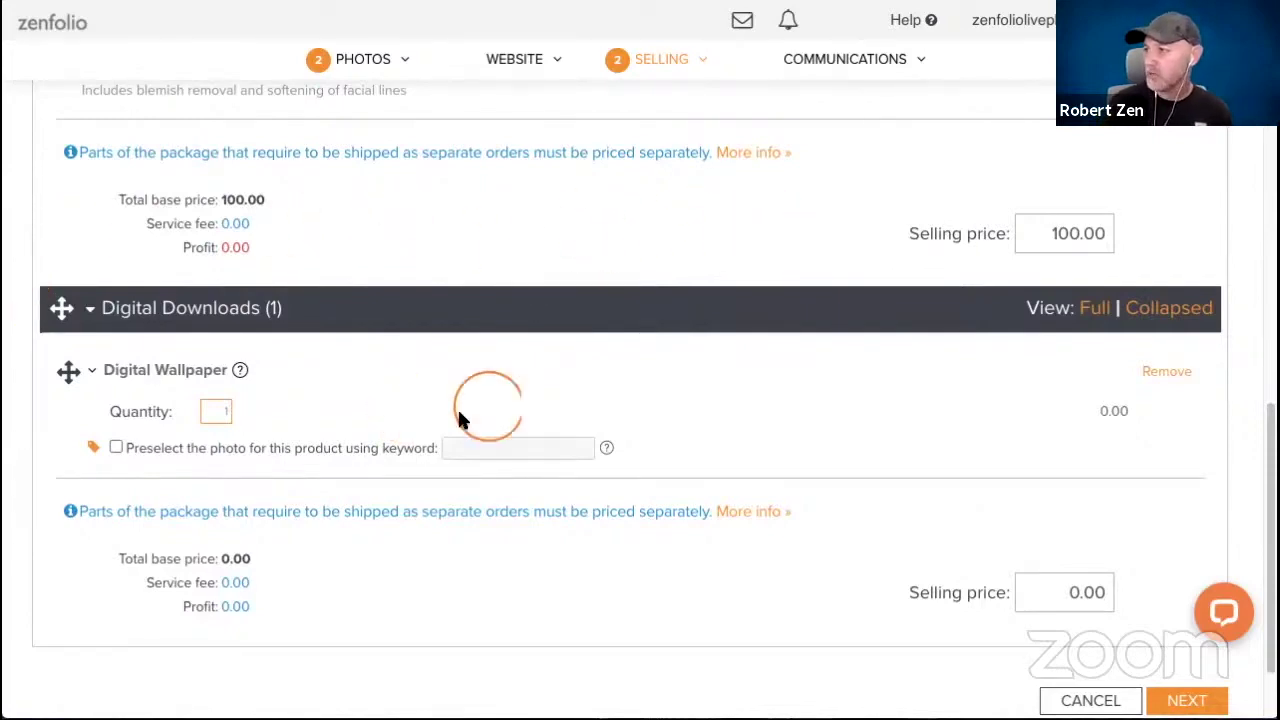
scroll(779, 235, up, 4)
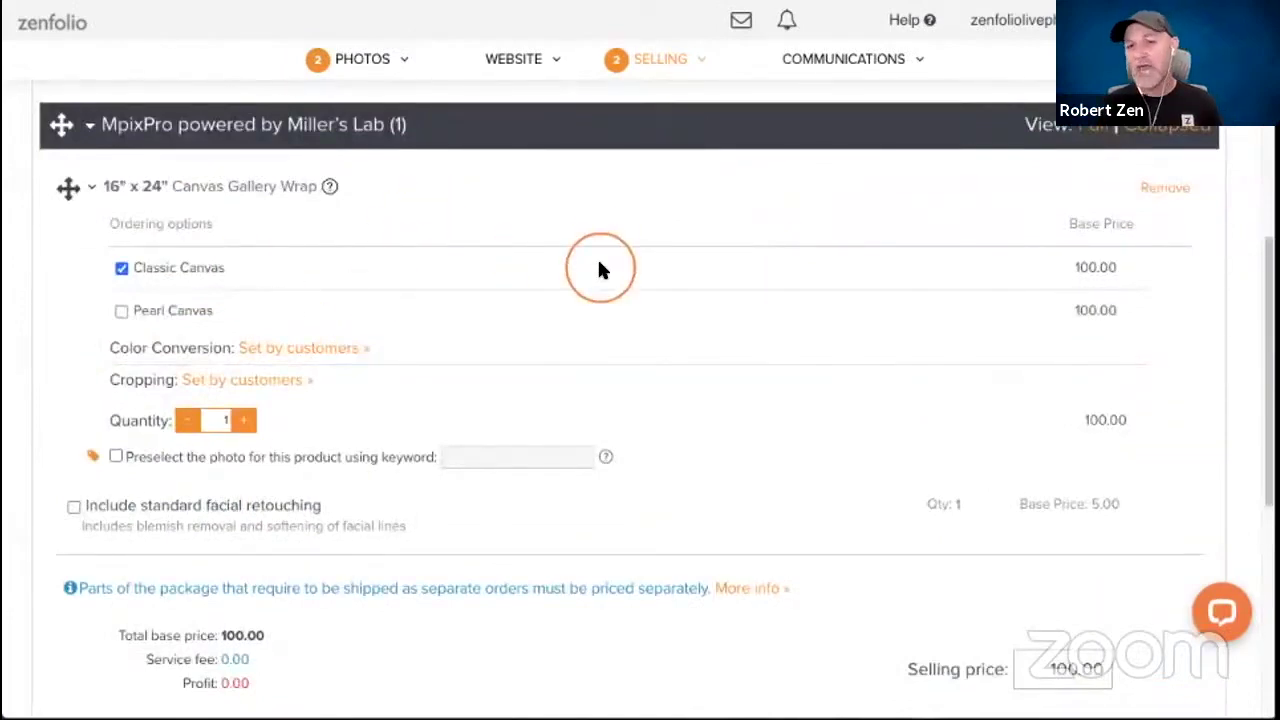
scroll(776, 476, down, 2)
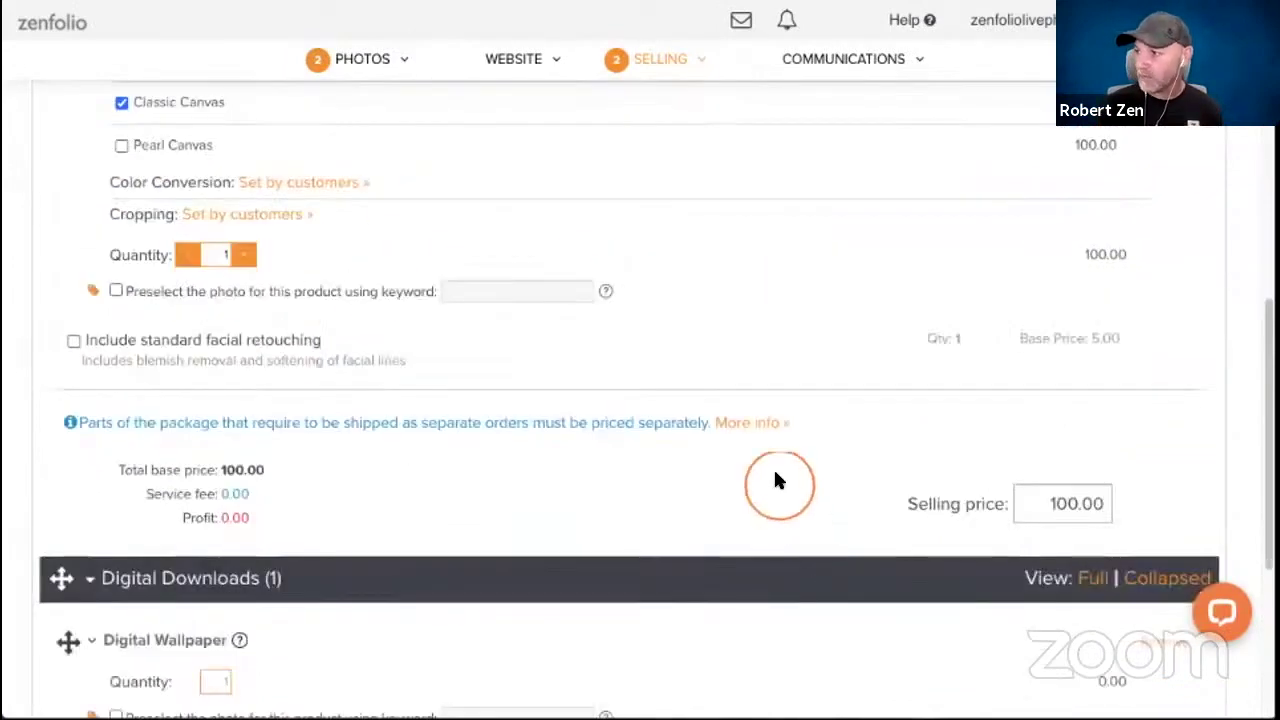
scroll(779, 481, down, 1)
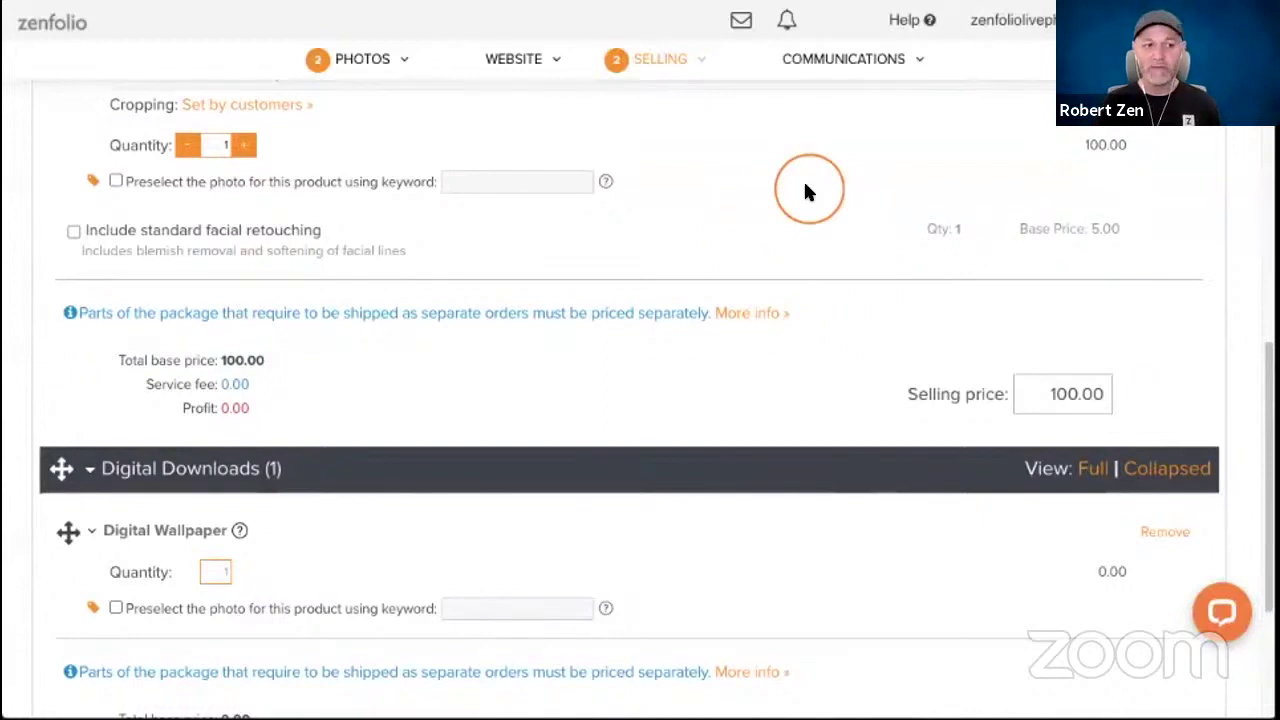
scroll(671, 225, down, 1)
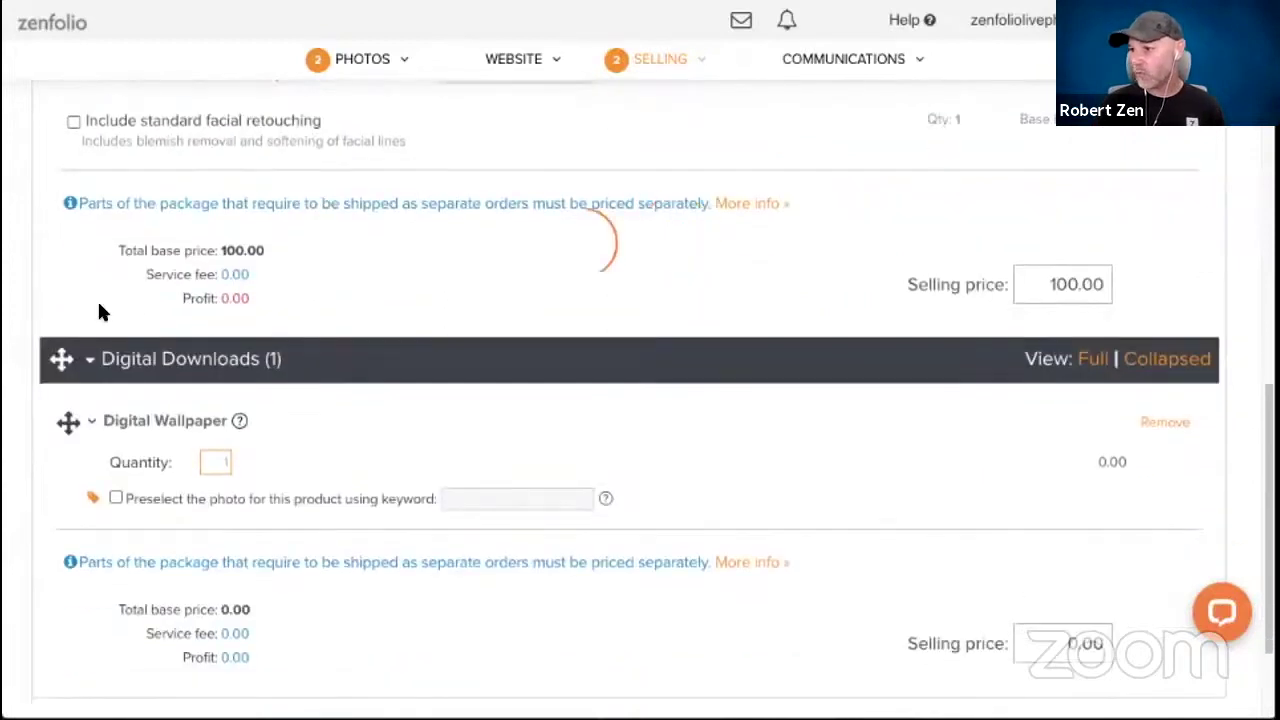
click(410, 333)
click(229, 321)
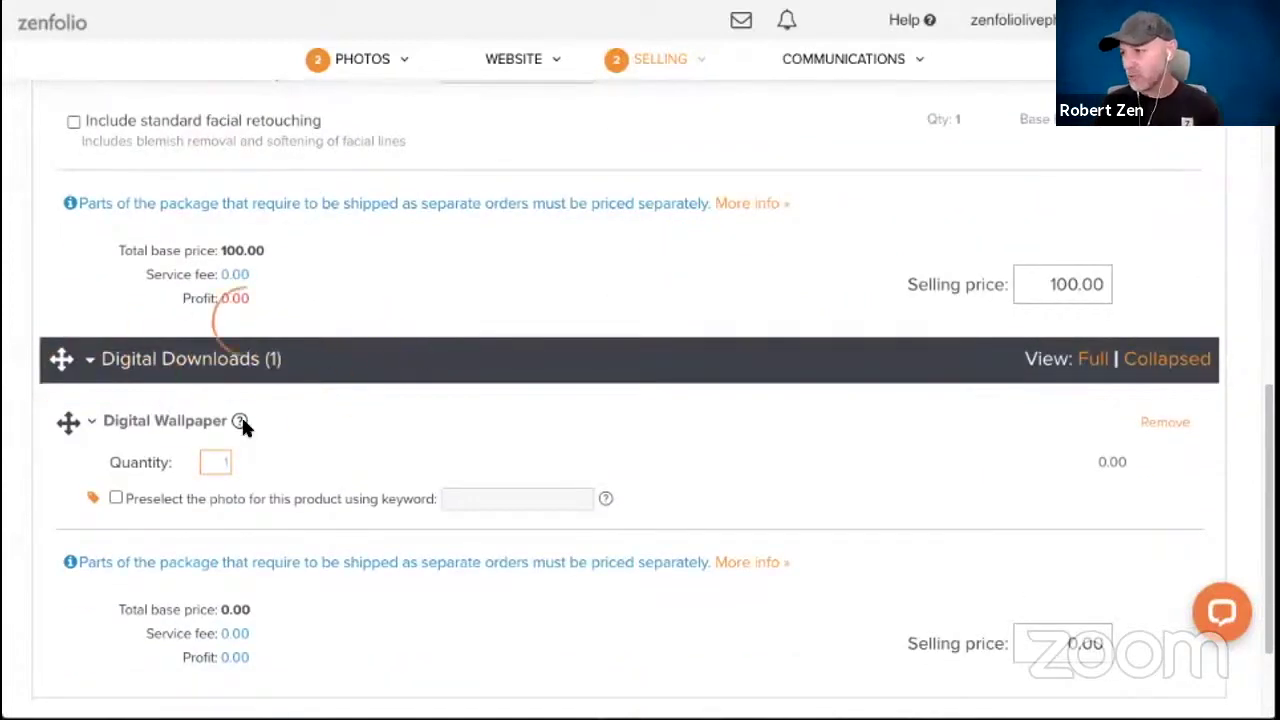
click(1048, 285)
double_click(1055, 292)
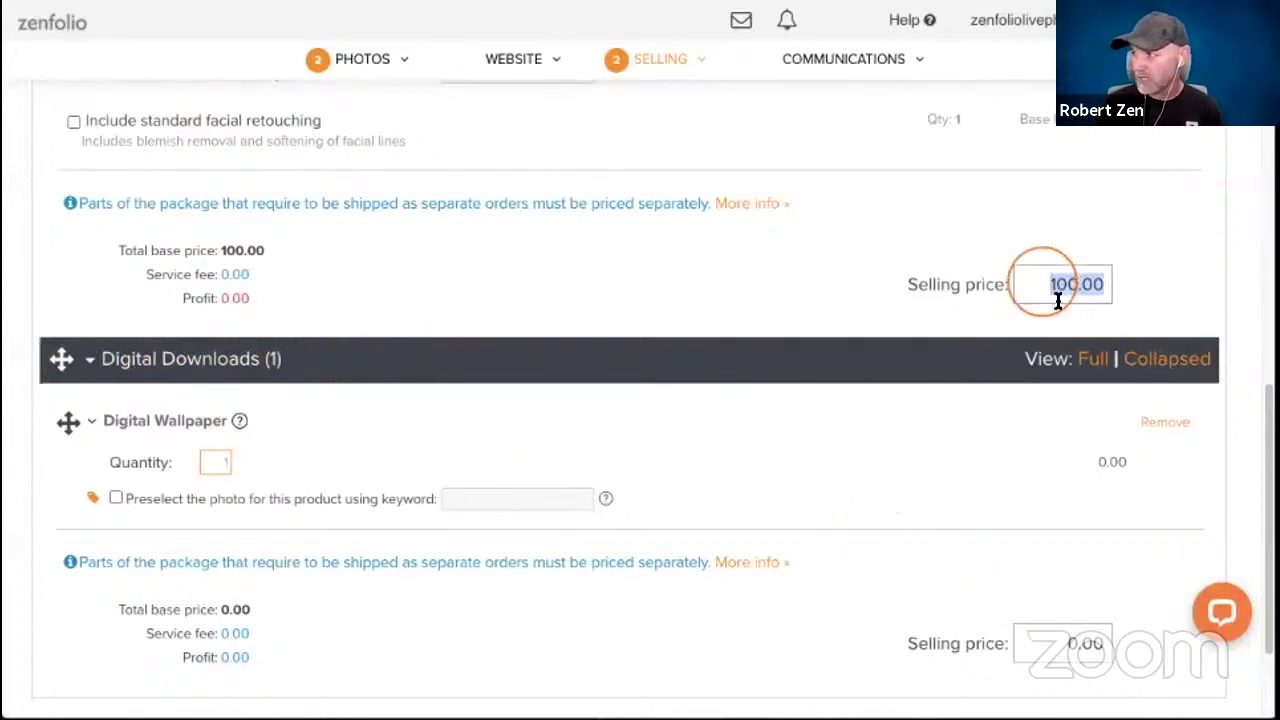
click(838, 457)
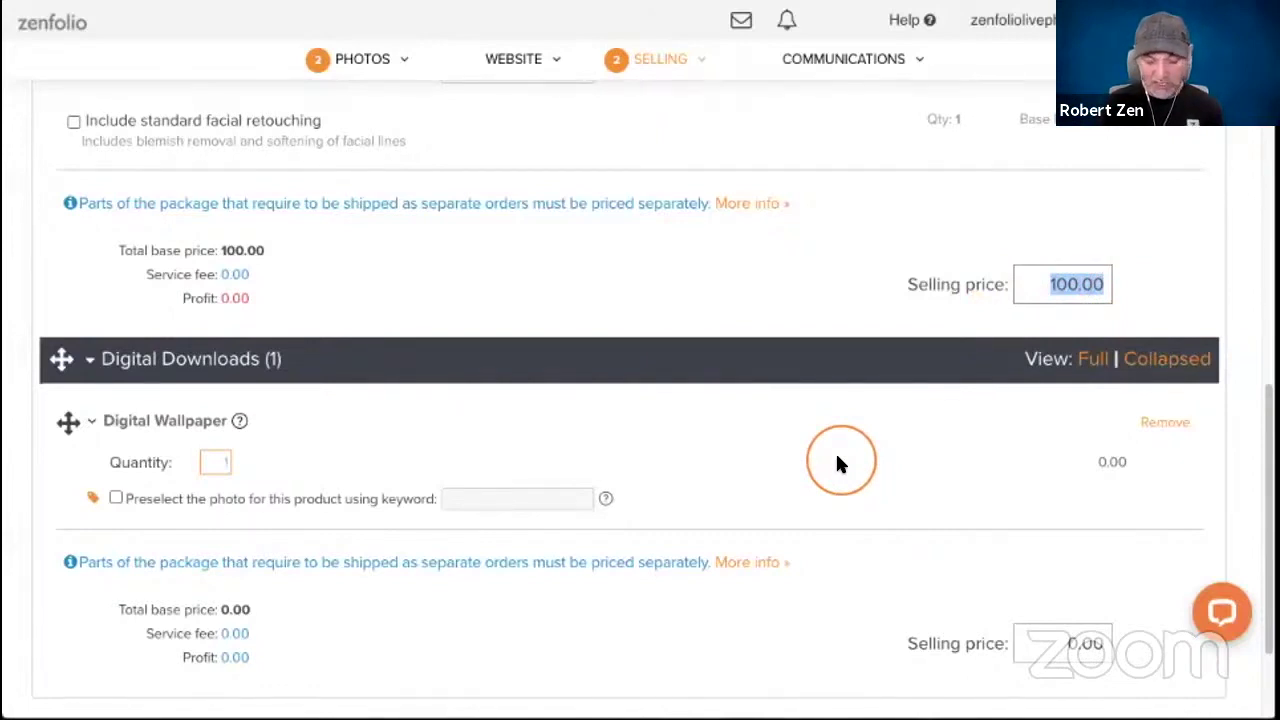
text(375)
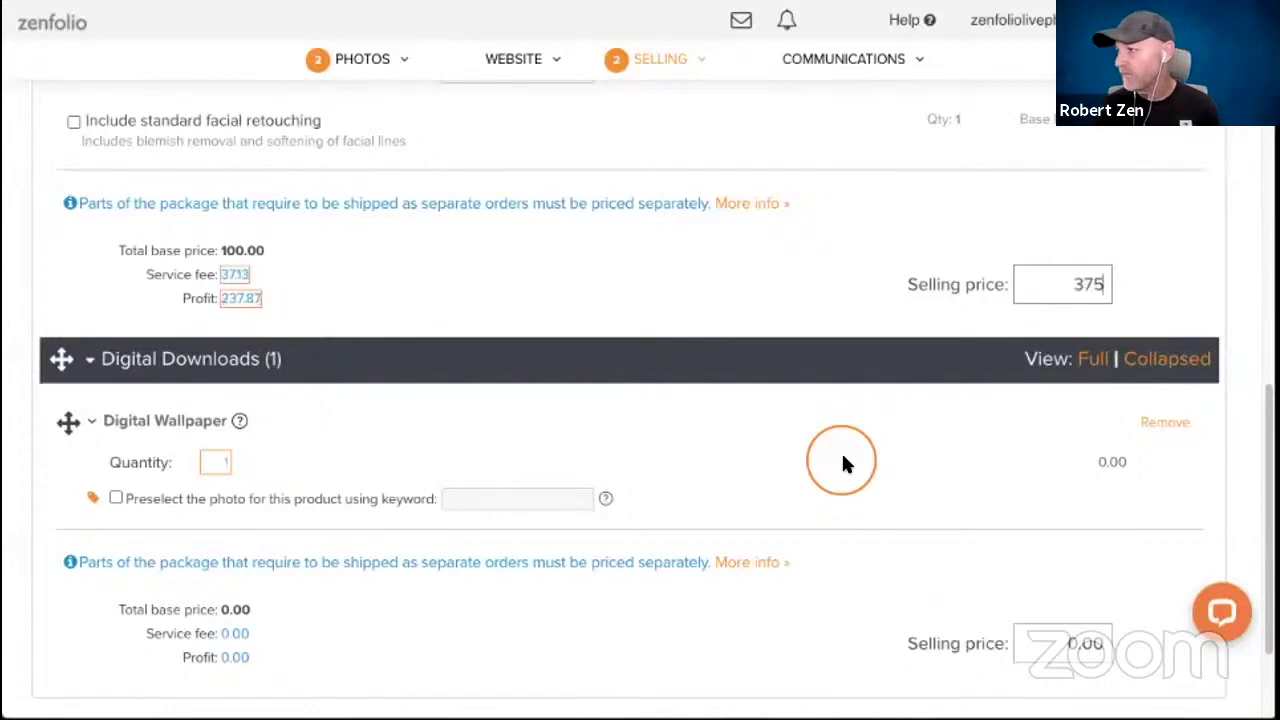
scroll(851, 453, down, 3)
click(1160, 596)
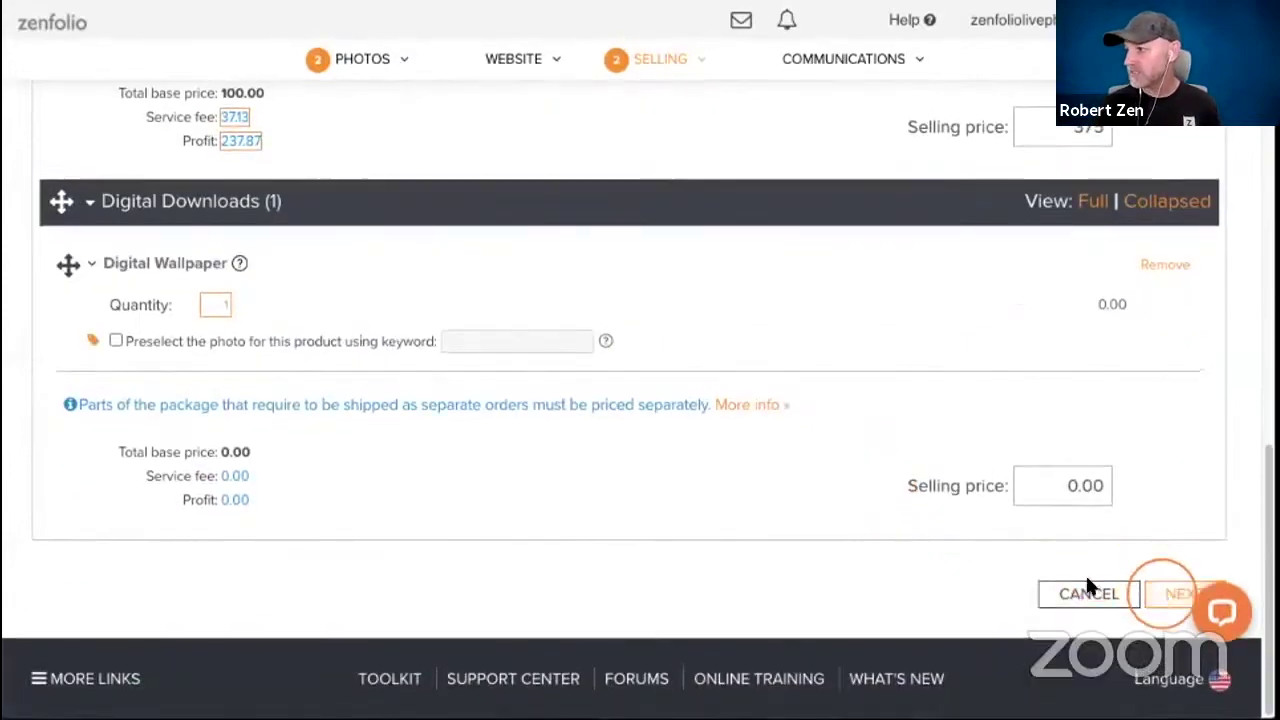
Save the package details so it lists at $375.00 among four packages.
click(703, 355)
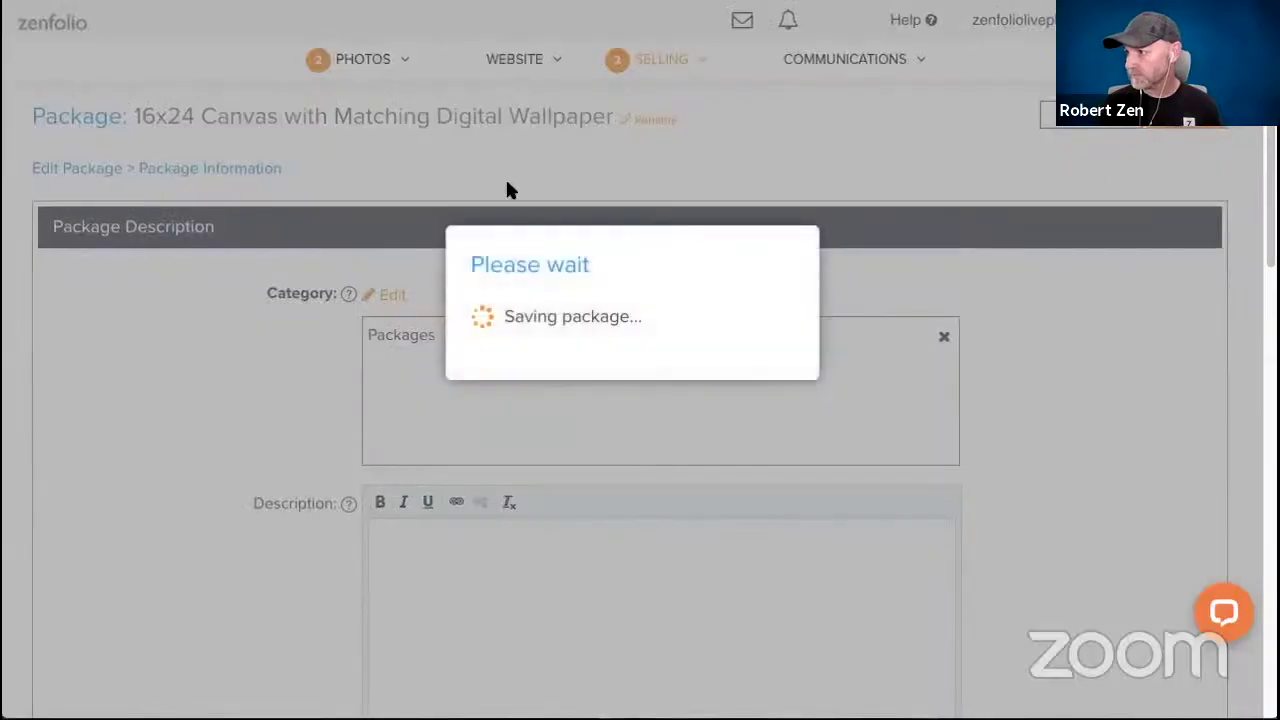
click(505, 188)
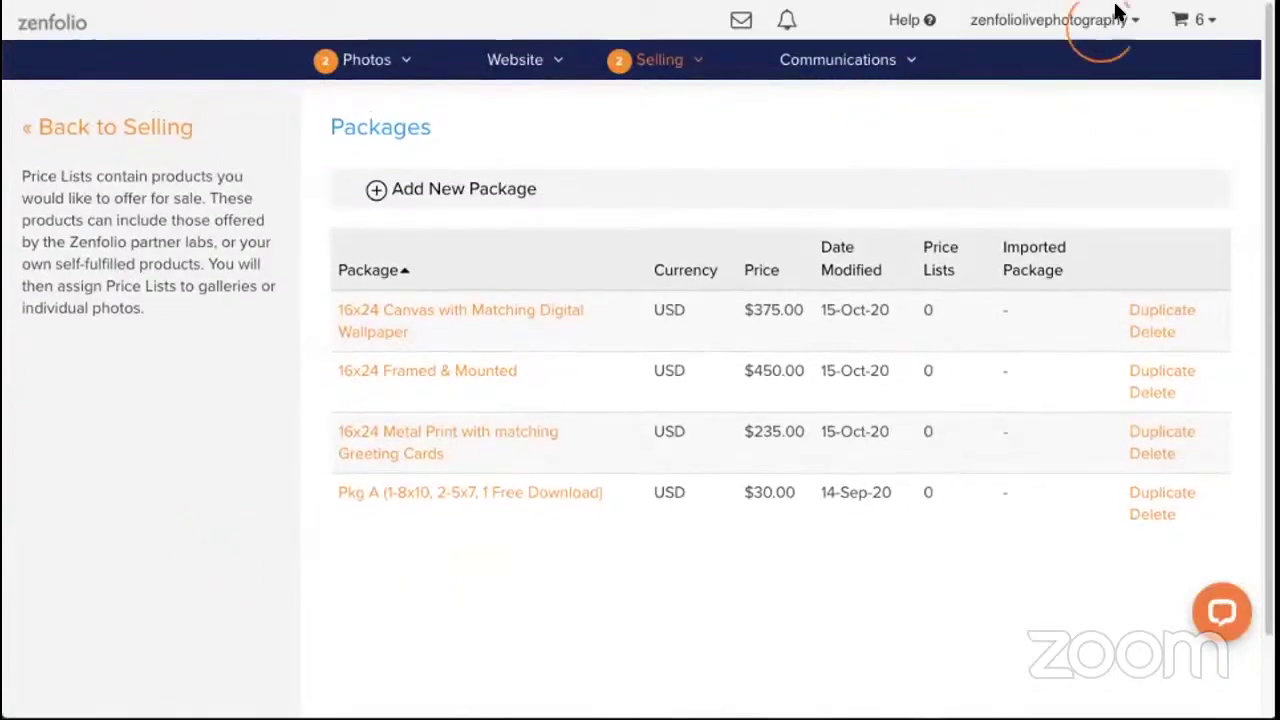
click(1108, 20)
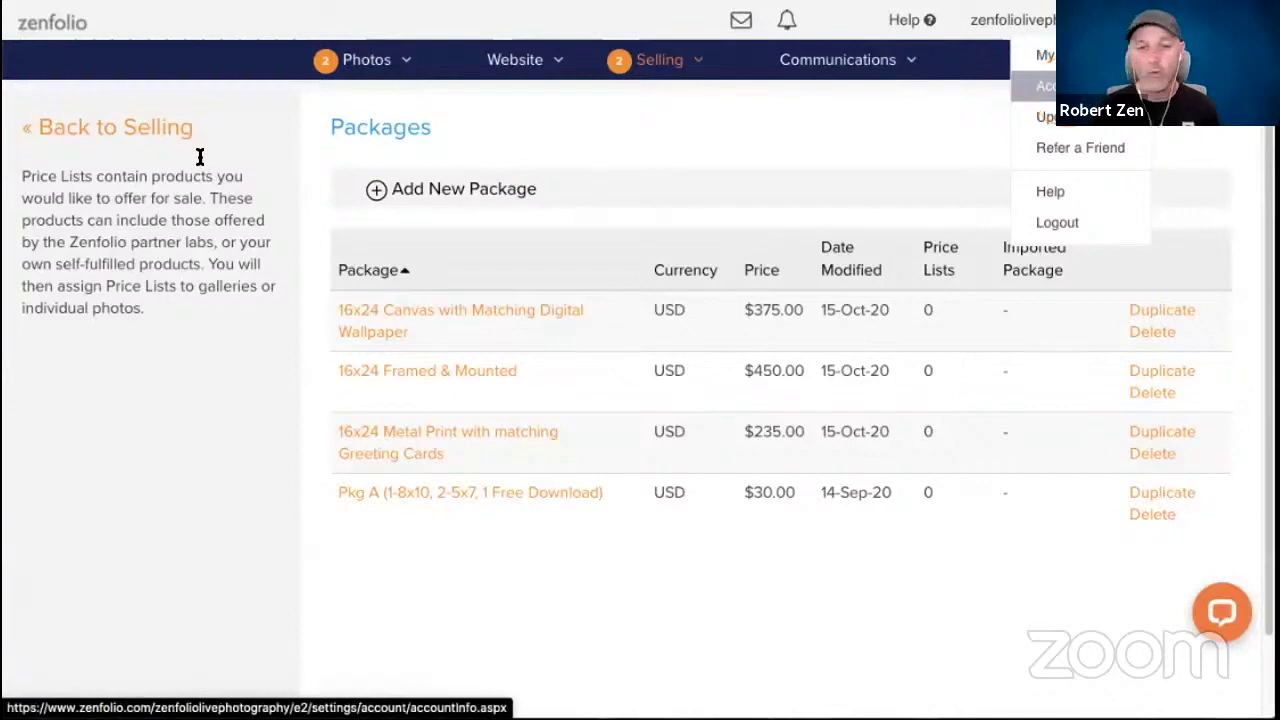
click(194, 224)
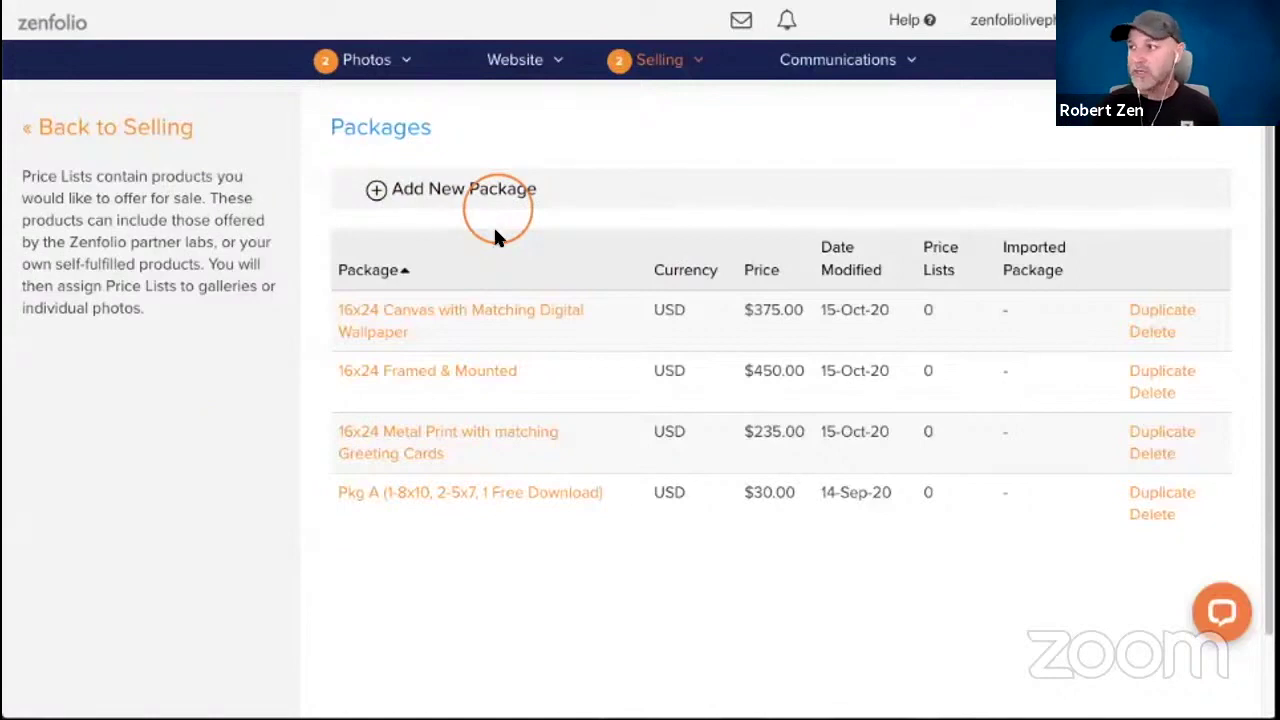
Create a new package and select its default name, Custom Package, for editing.
click(475, 190)
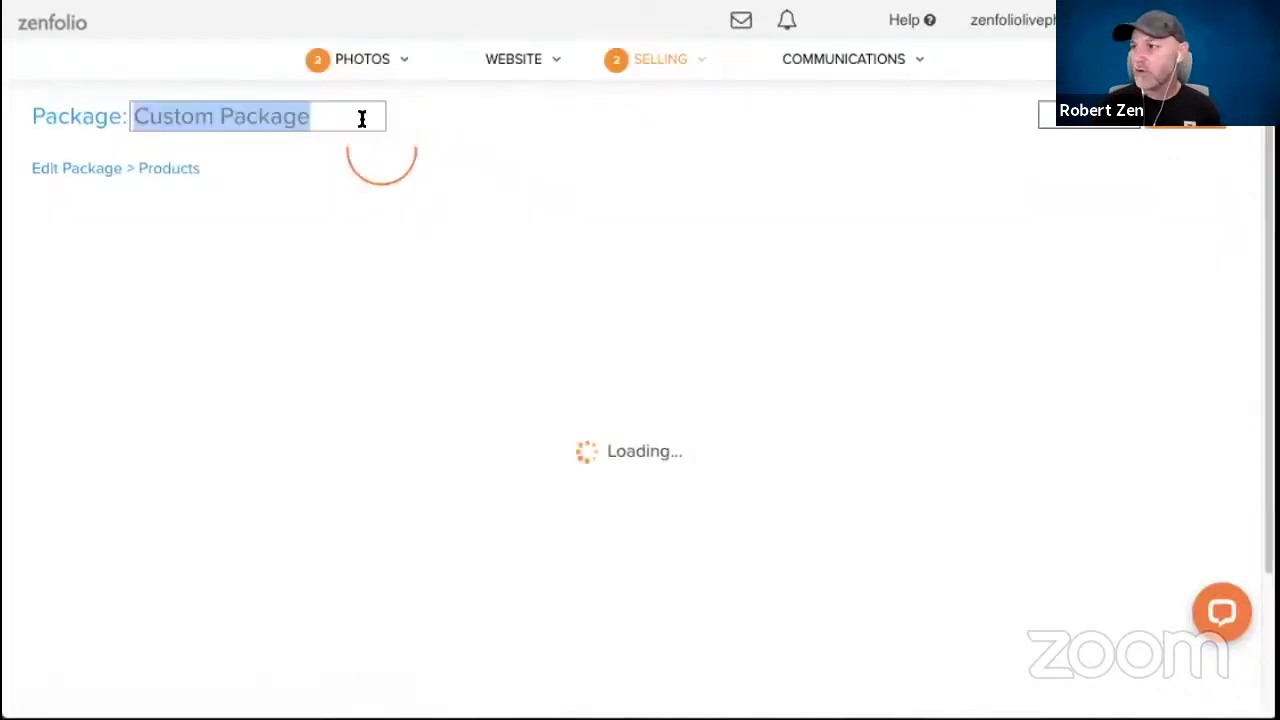
click(362, 119)
triple_click(362, 119)
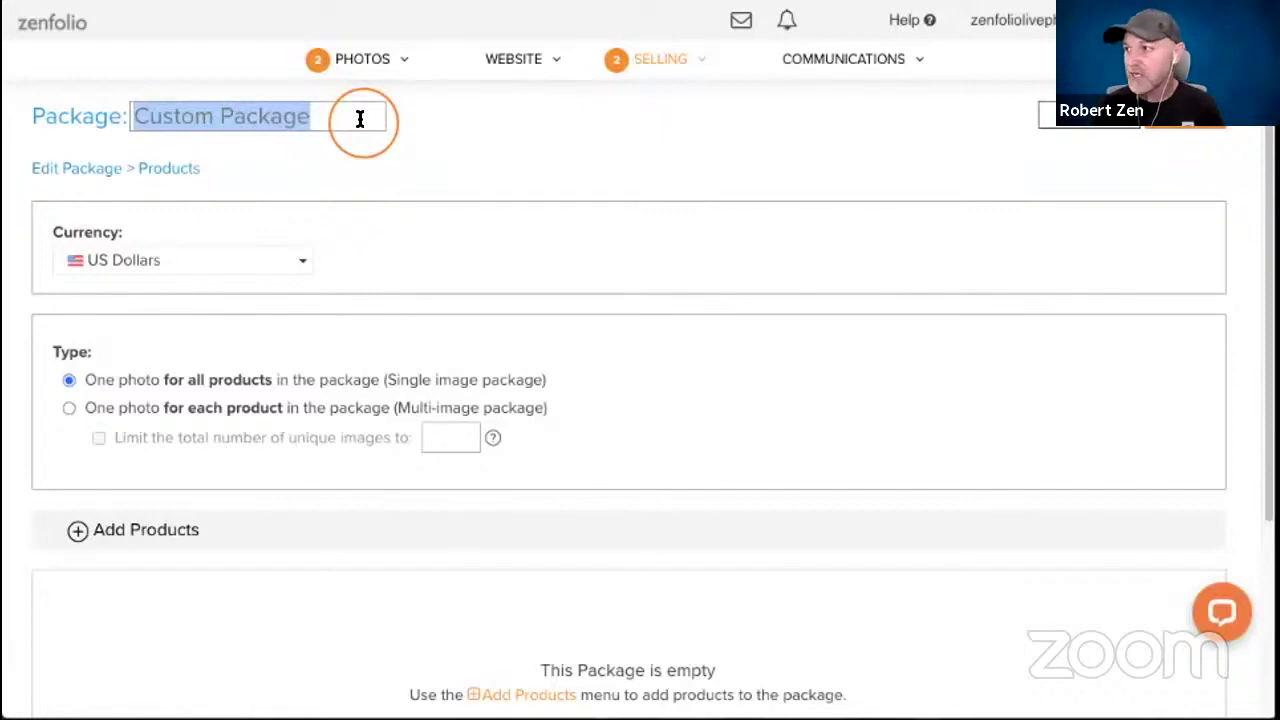
Rename the package to 'fotoflot series' and copy the fotoflot blog page's address.
double_click(360, 118)
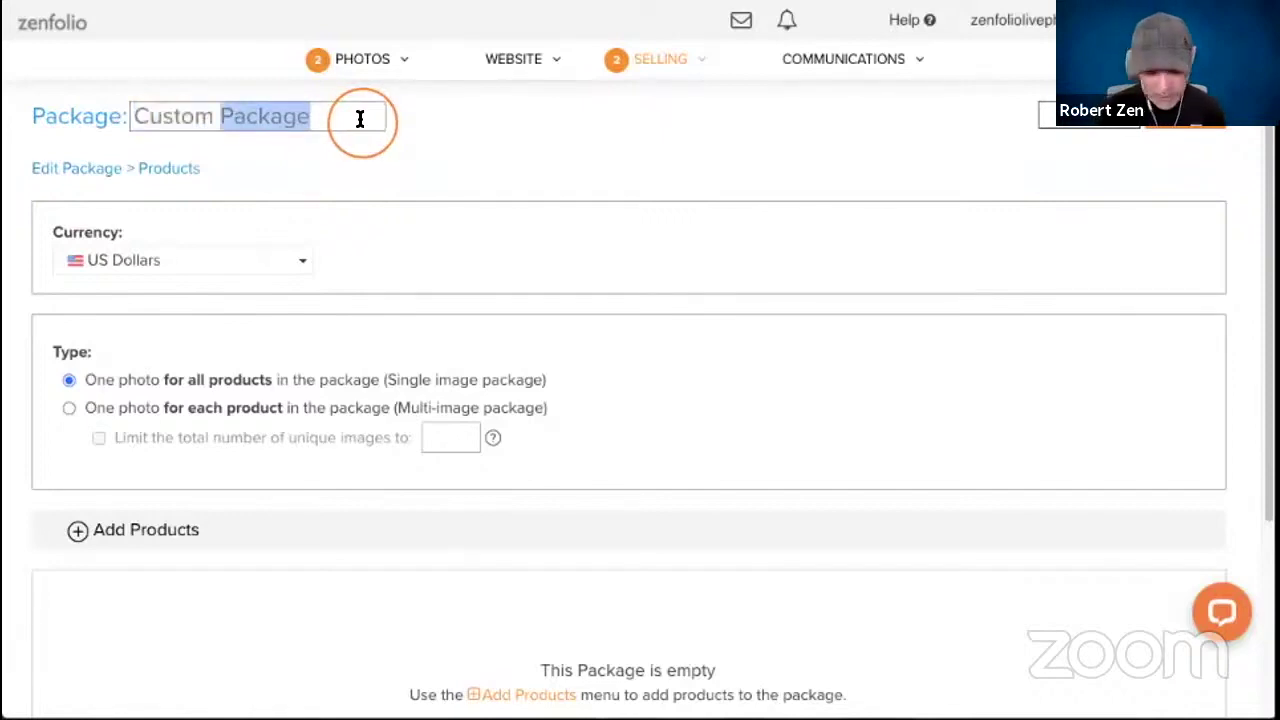
triple_click(360, 118)
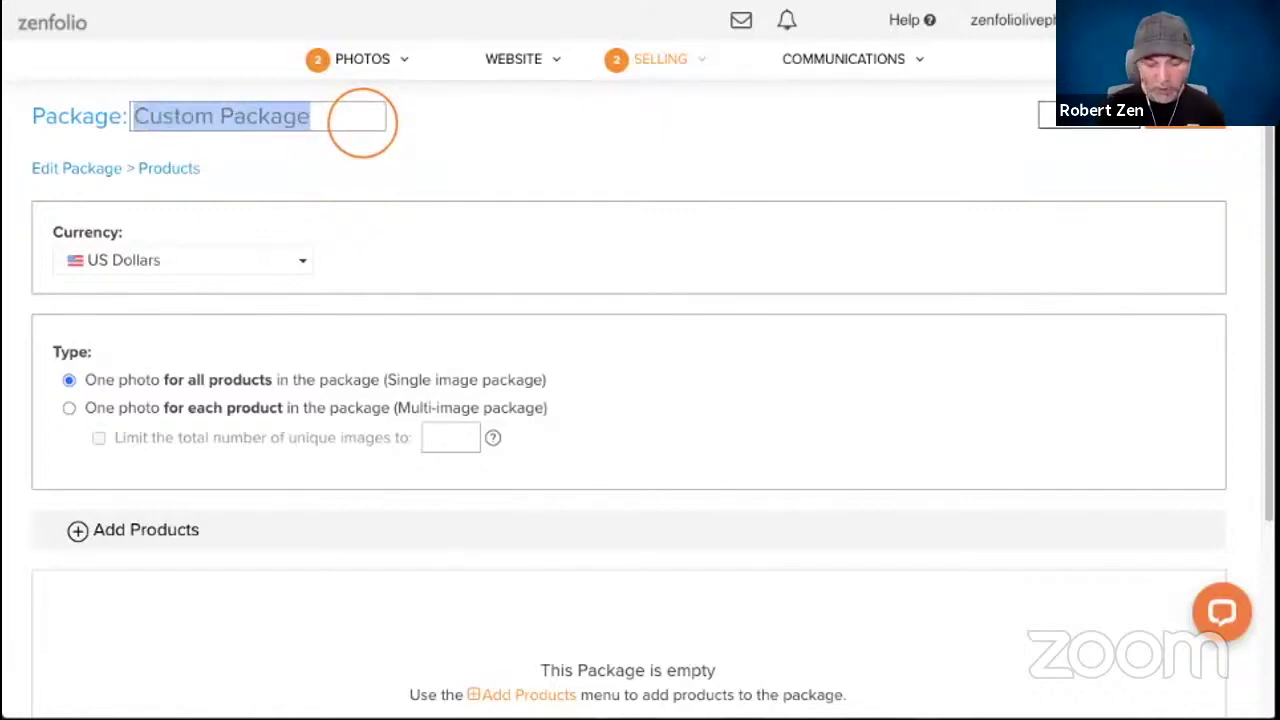
text(fotoflot)
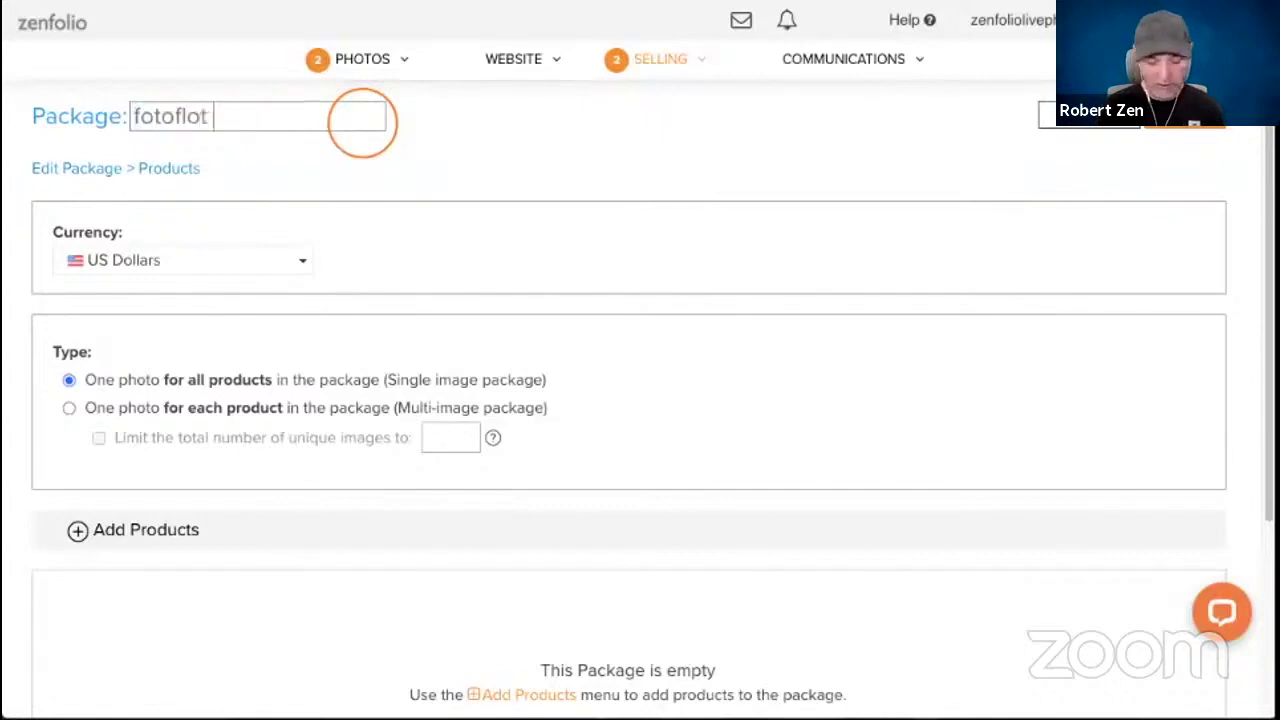
text( series)
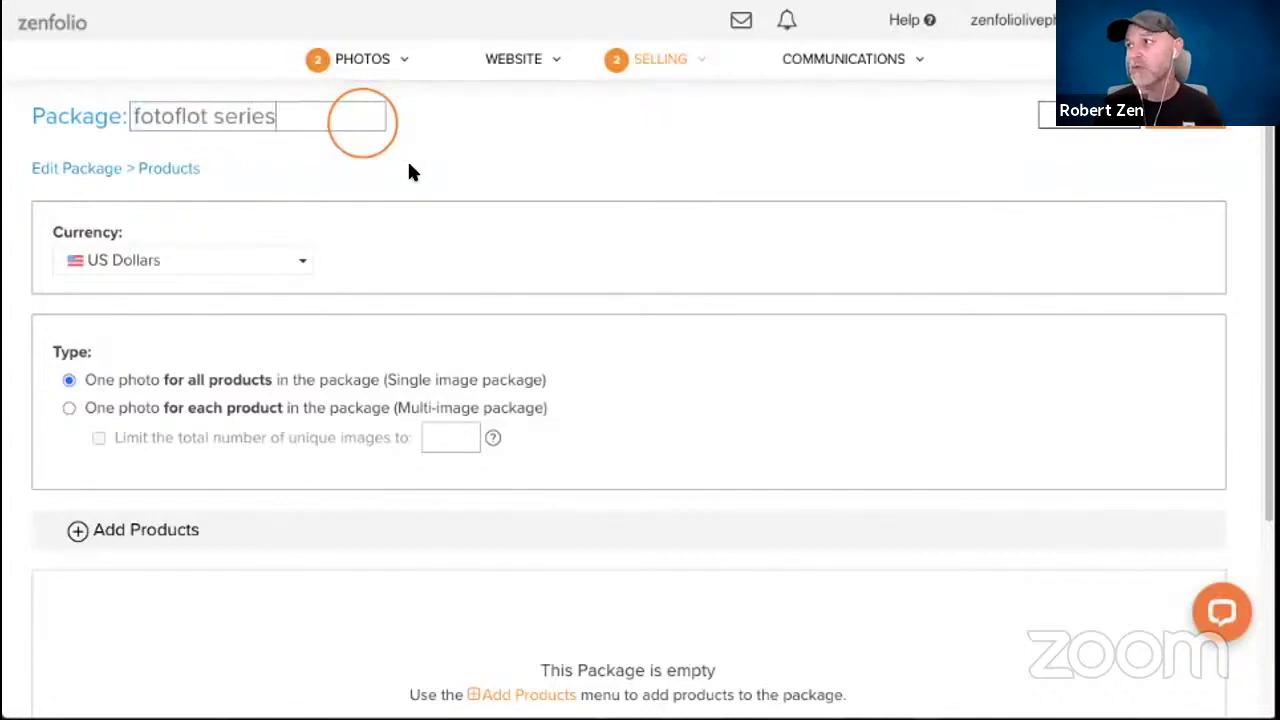
click(508, 134)
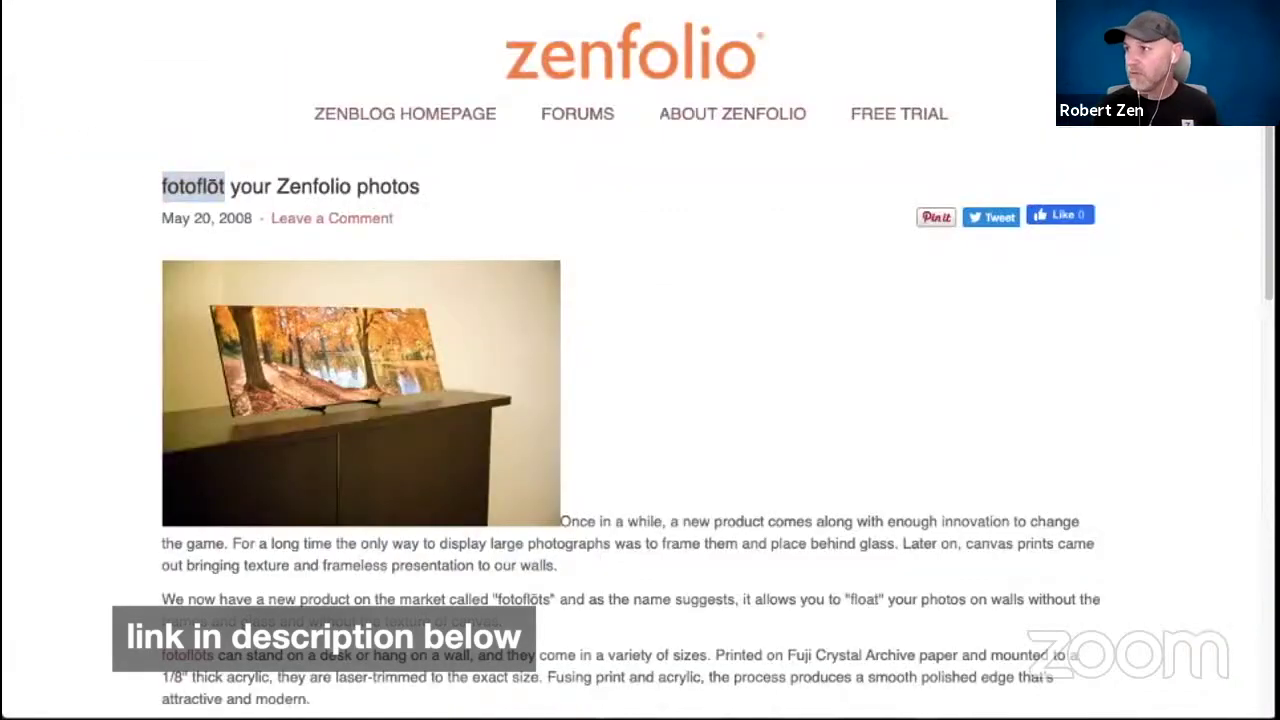
right_click(405, 3)
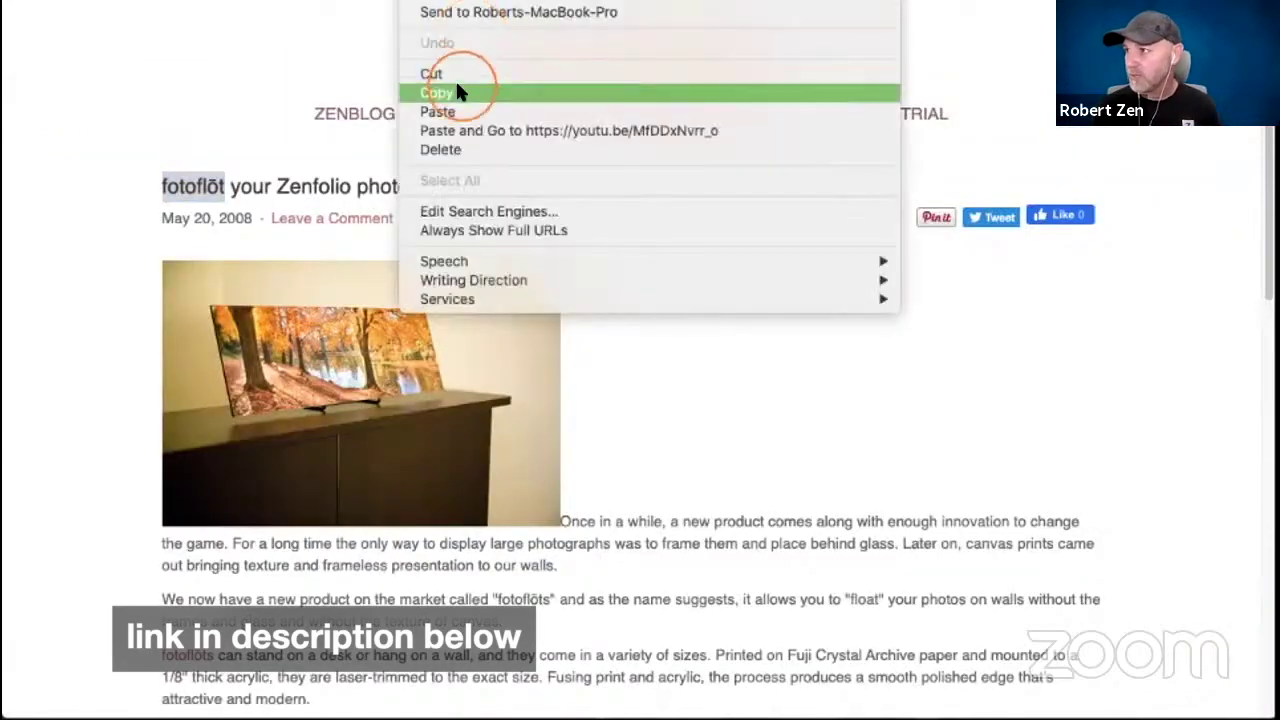
click(438, 92)
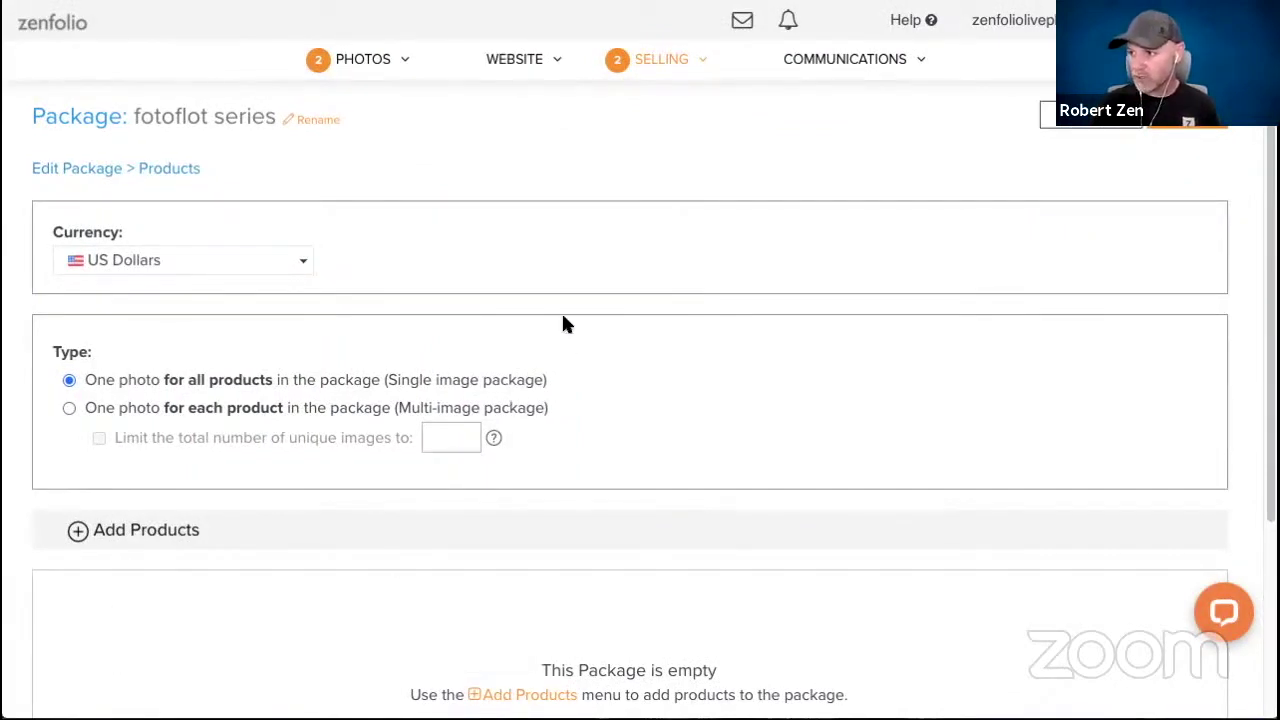
Make fotoflot series a multi-image package limited to 3 unique images.
scroll(694, 286, down, 3)
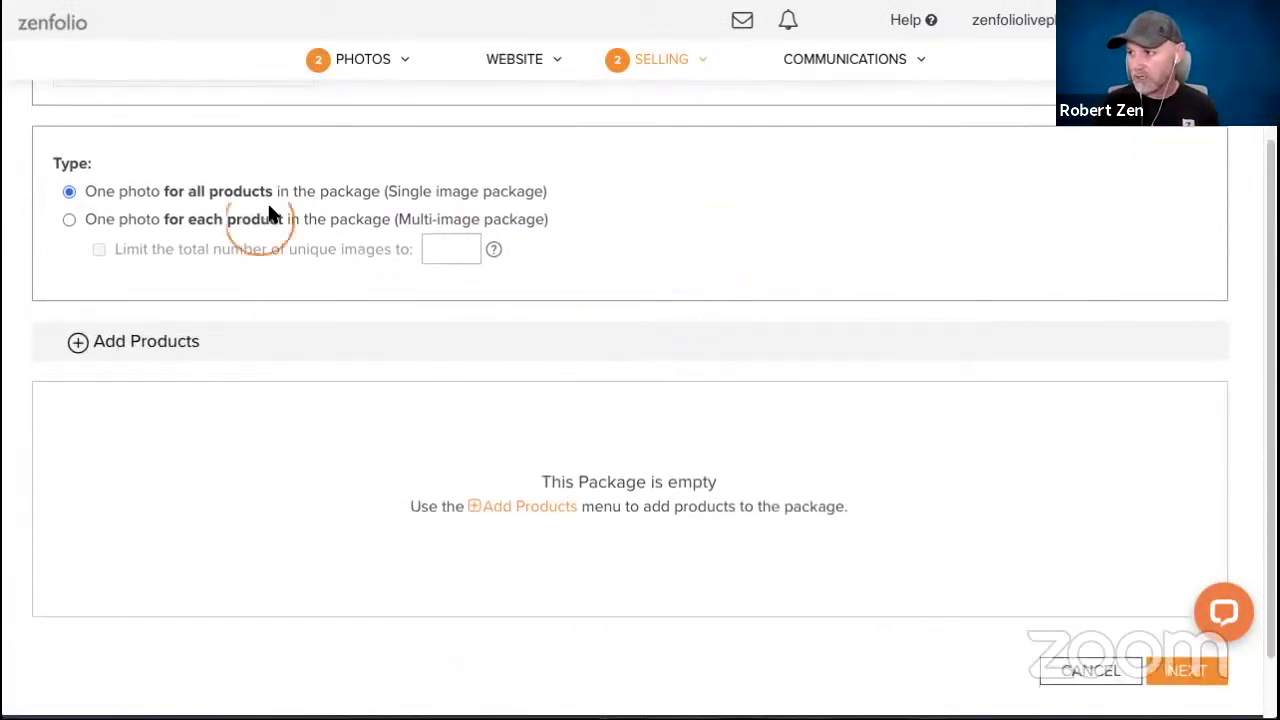
click(64, 221)
click(96, 249)
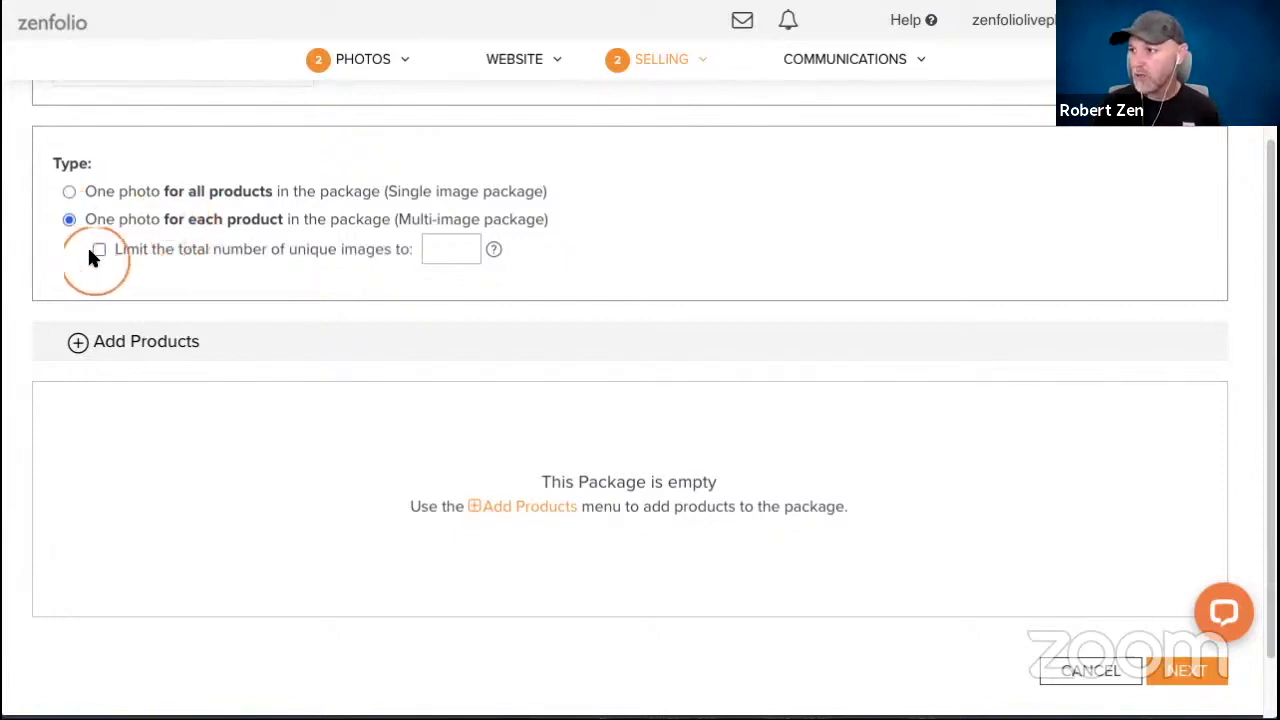
click(466, 251)
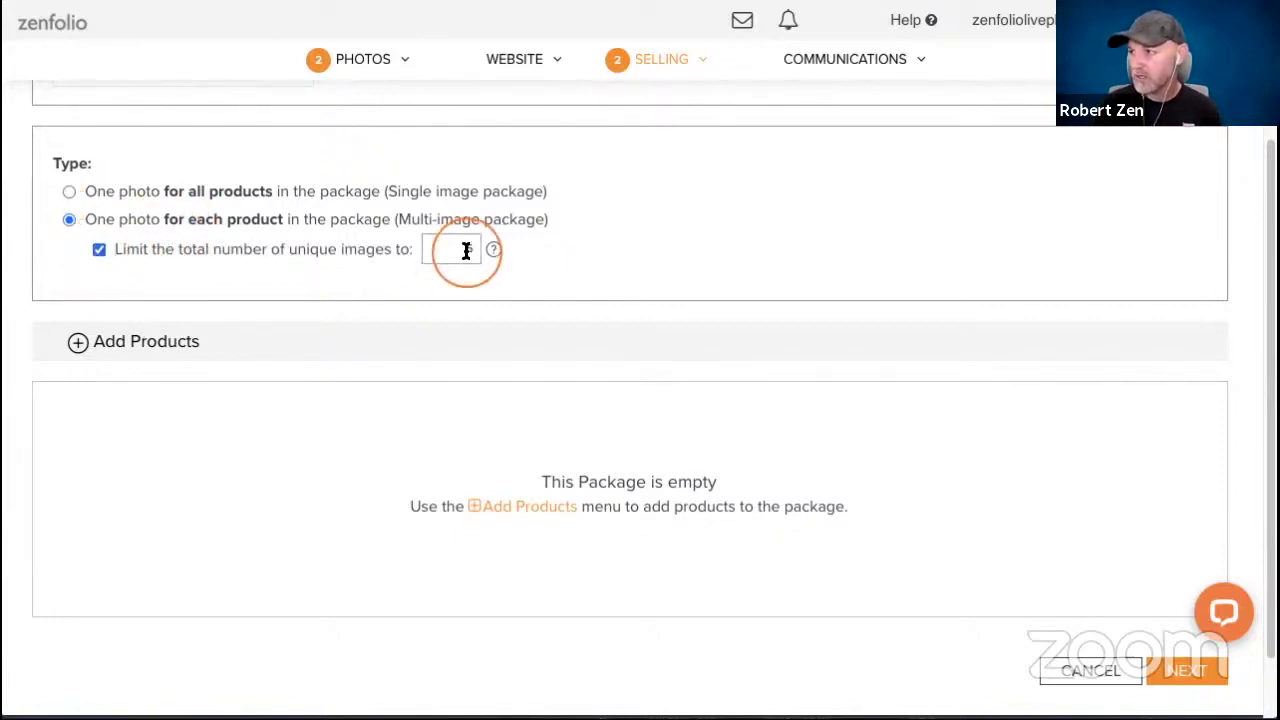
text(5)
text(3)
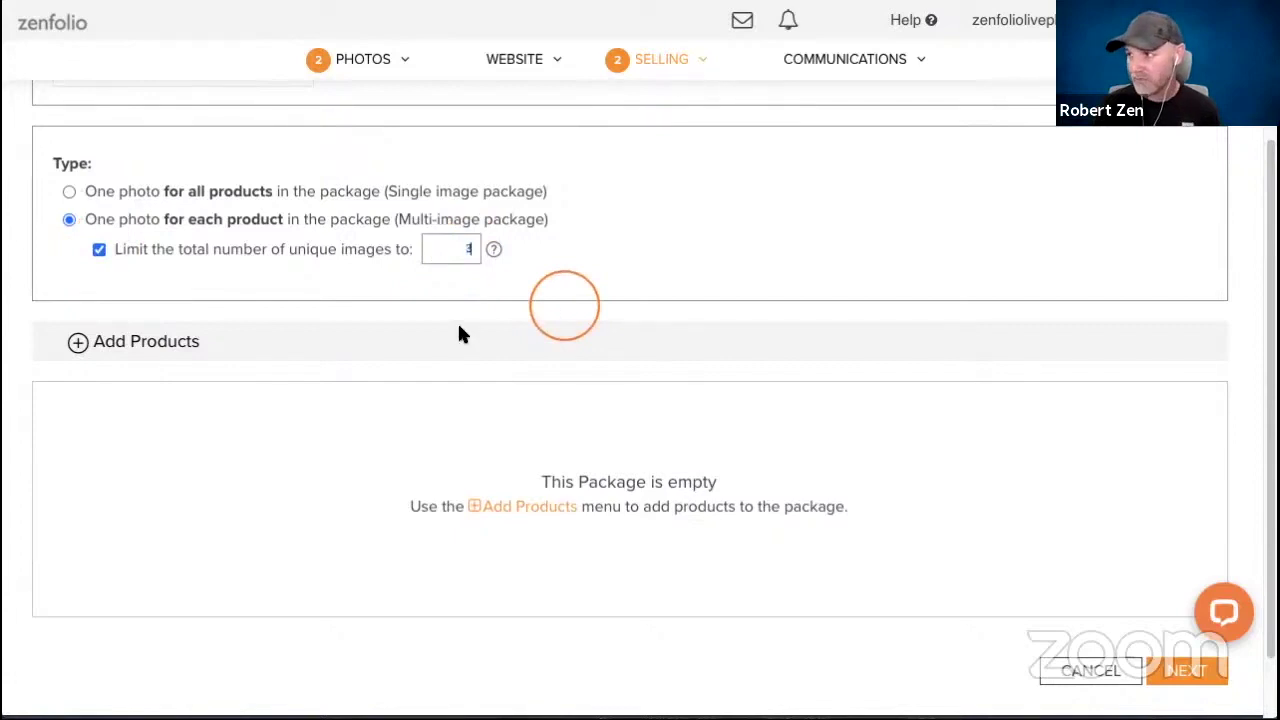
click(110, 343)
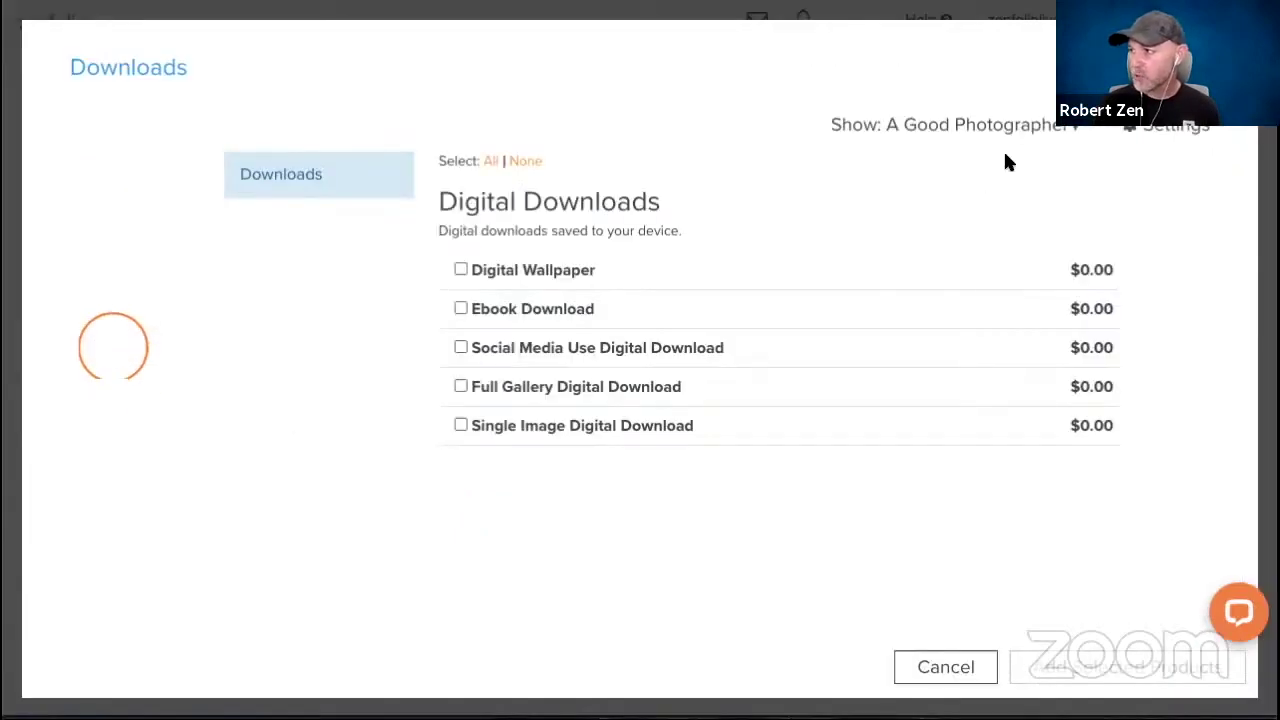
Filter the product list to the fotoflōt vendor and tick the 30" x 20" Wall Mount.
click(993, 125)
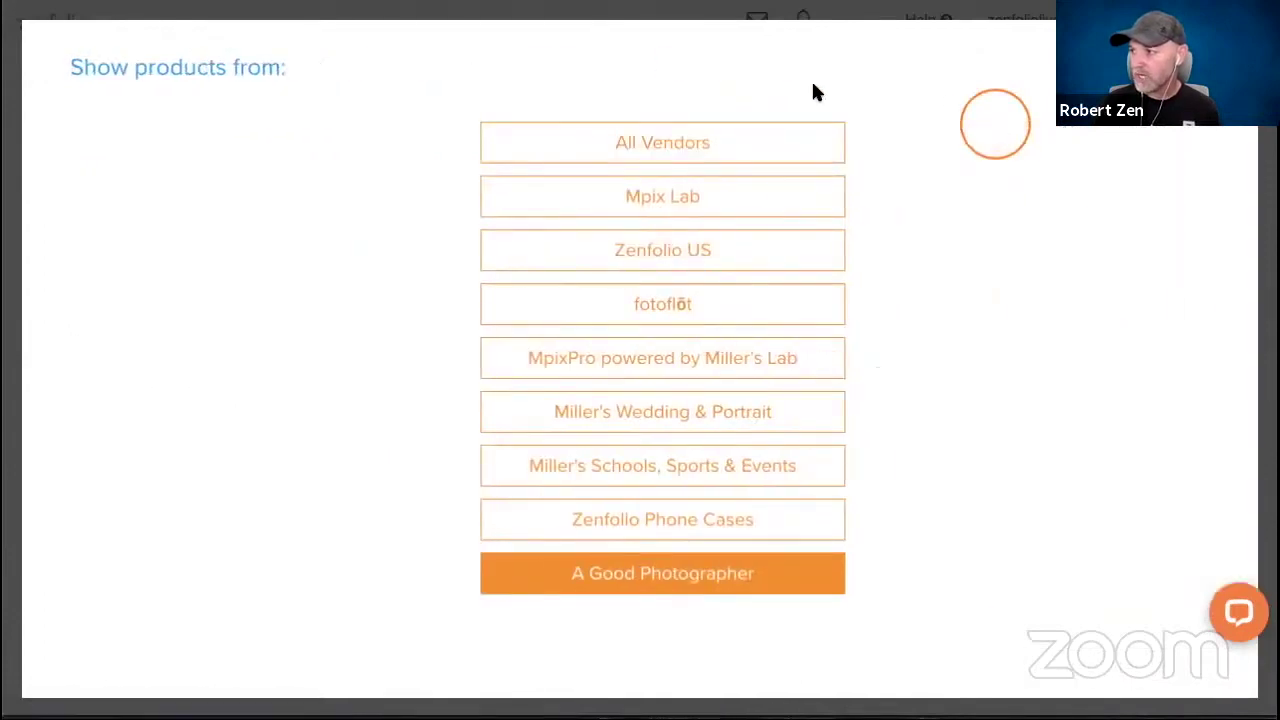
click(648, 310)
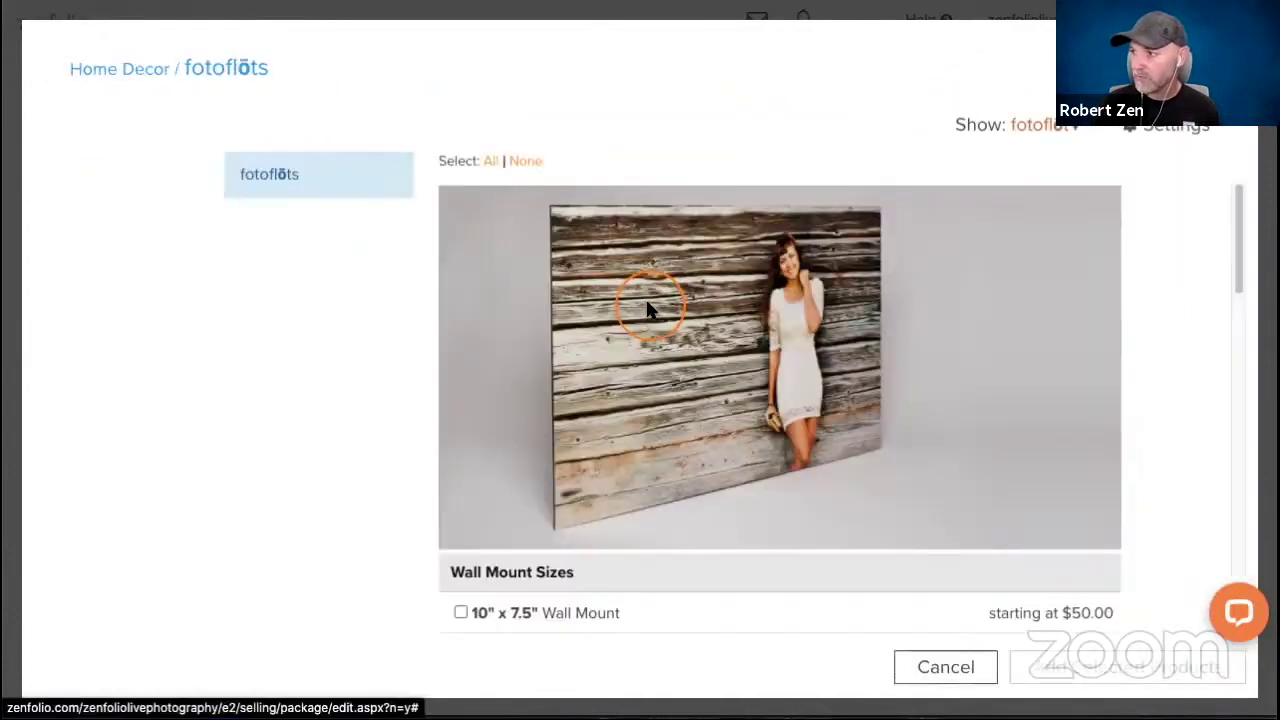
scroll(486, 268, down, 3)
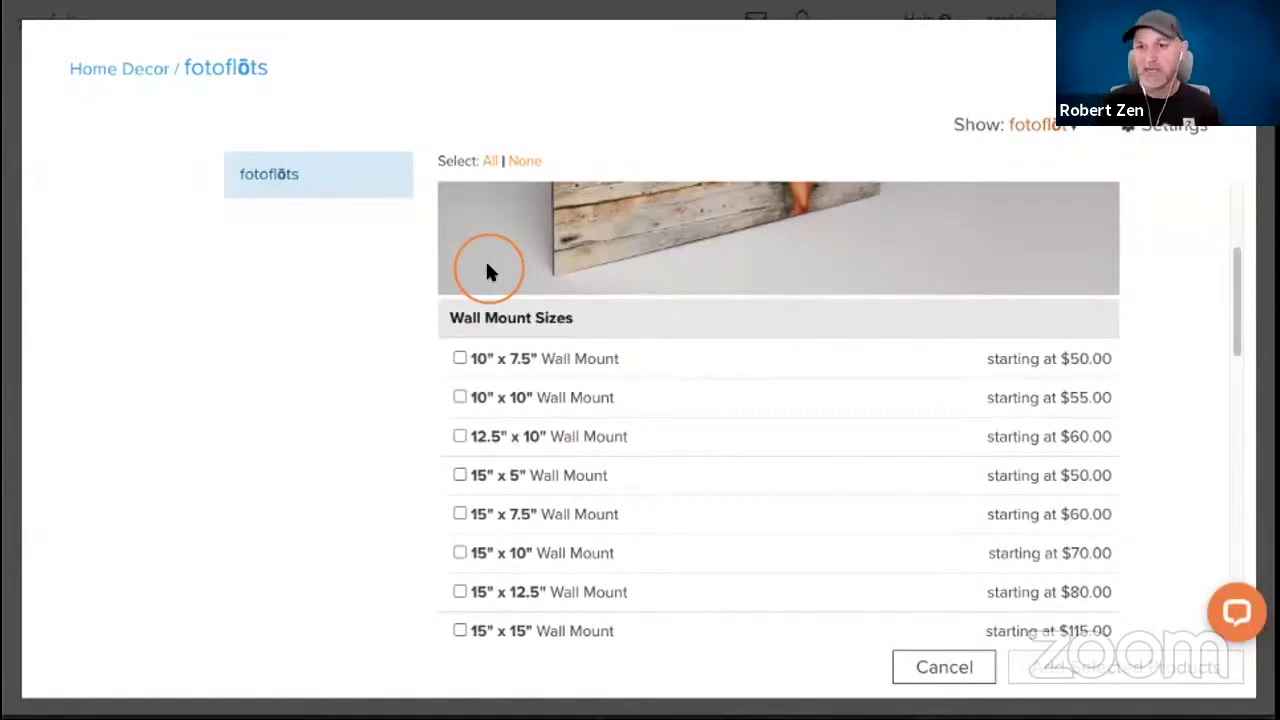
scroll(488, 268, down, 5)
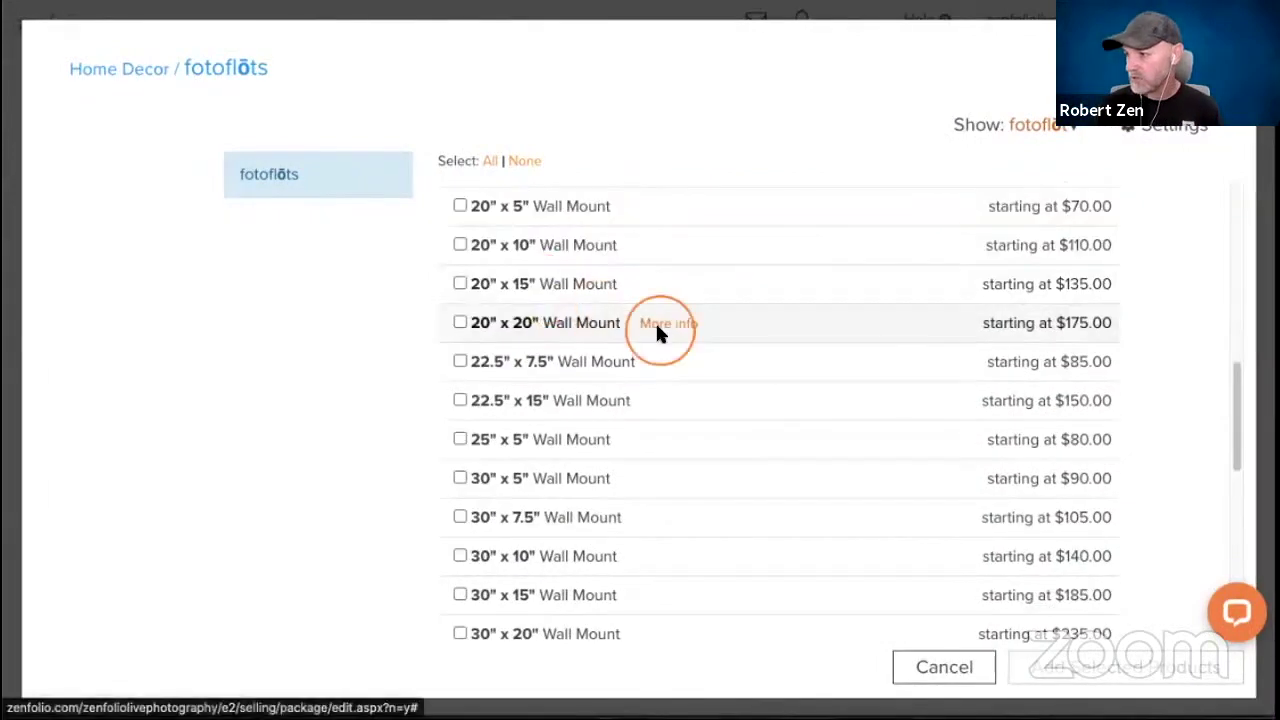
scroll(623, 340, down, 1)
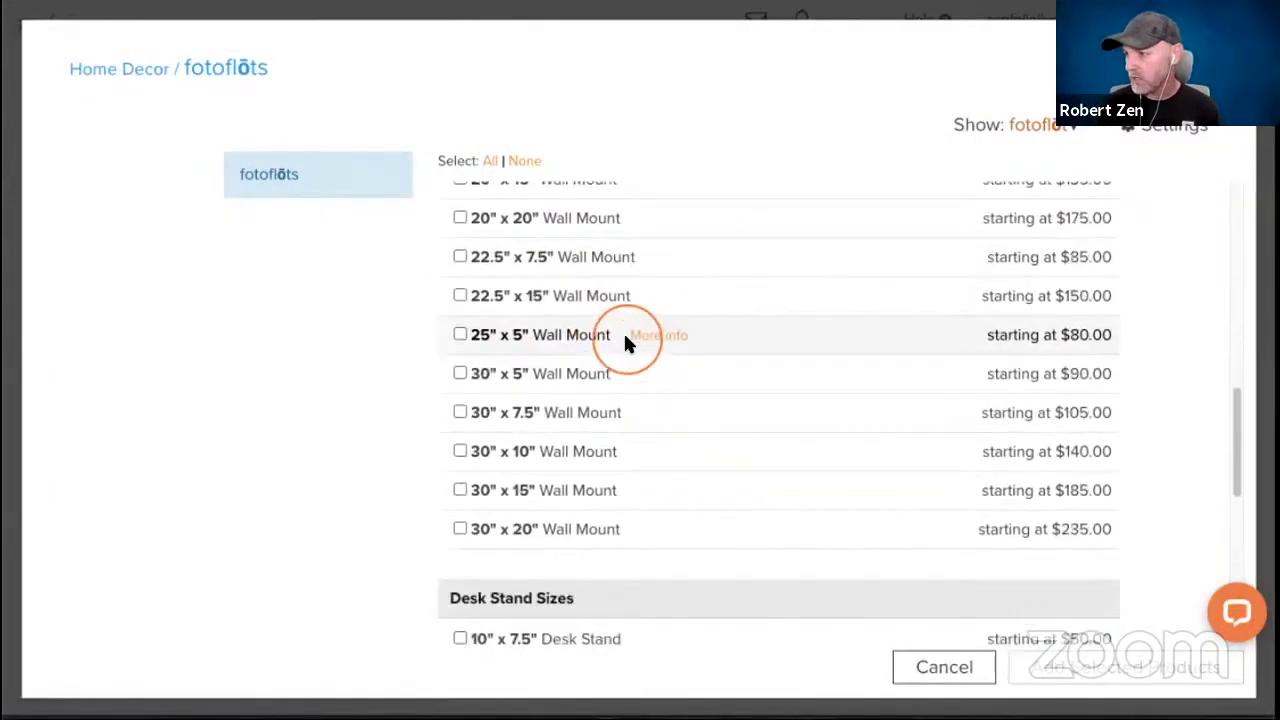
click(458, 529)
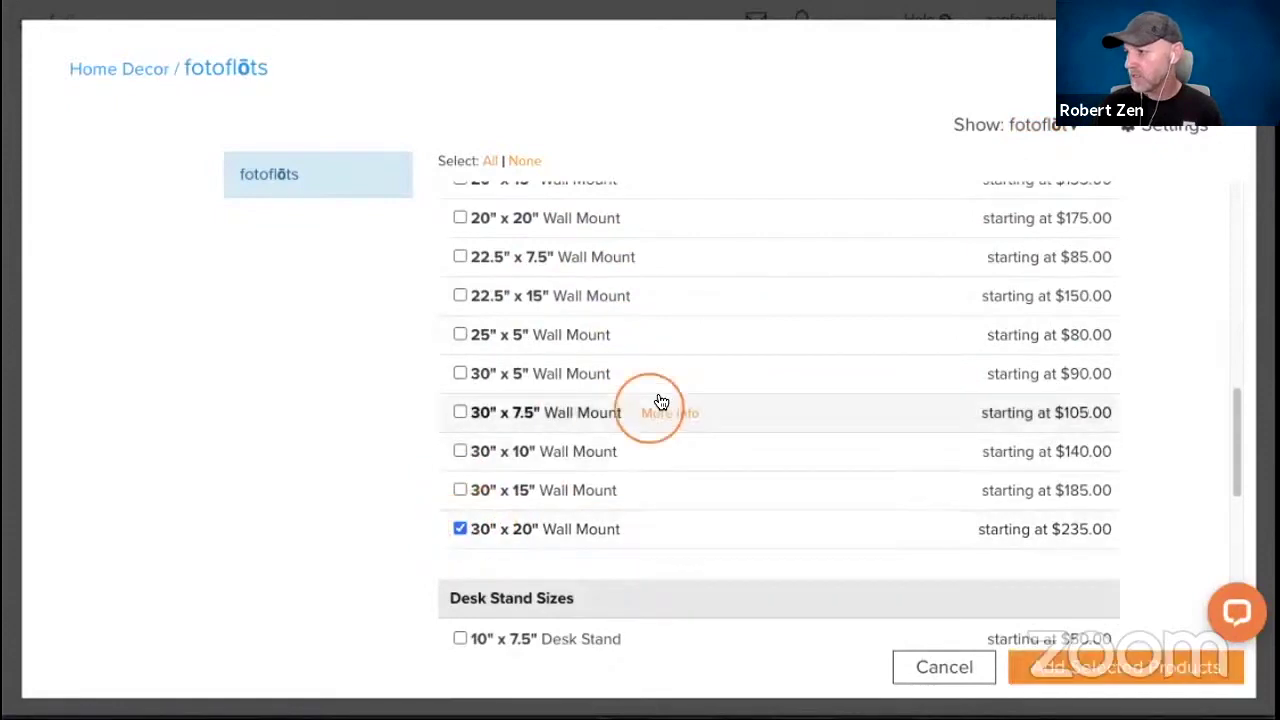
Tick the 20" x 15" Wall Mount and add both selected wall mounts to the package.
scroll(659, 399, down, 2)
scroll(659, 399, up, 4)
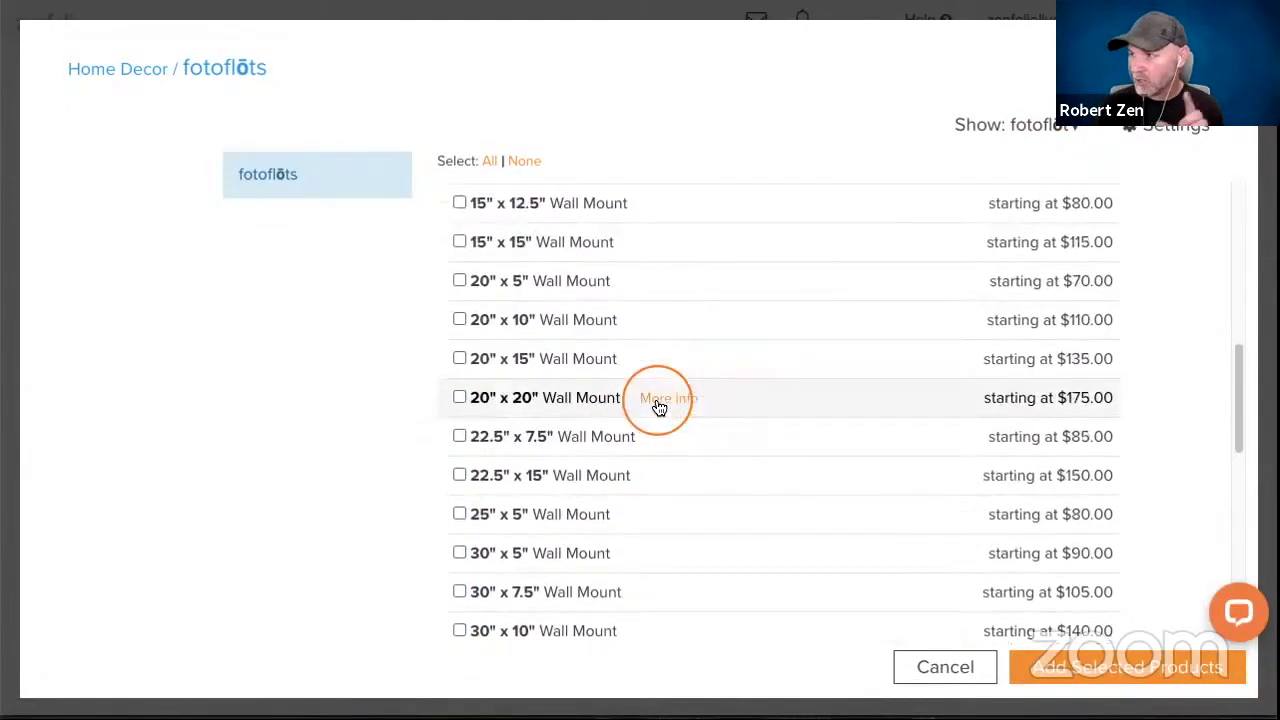
scroll(659, 399, up, 4)
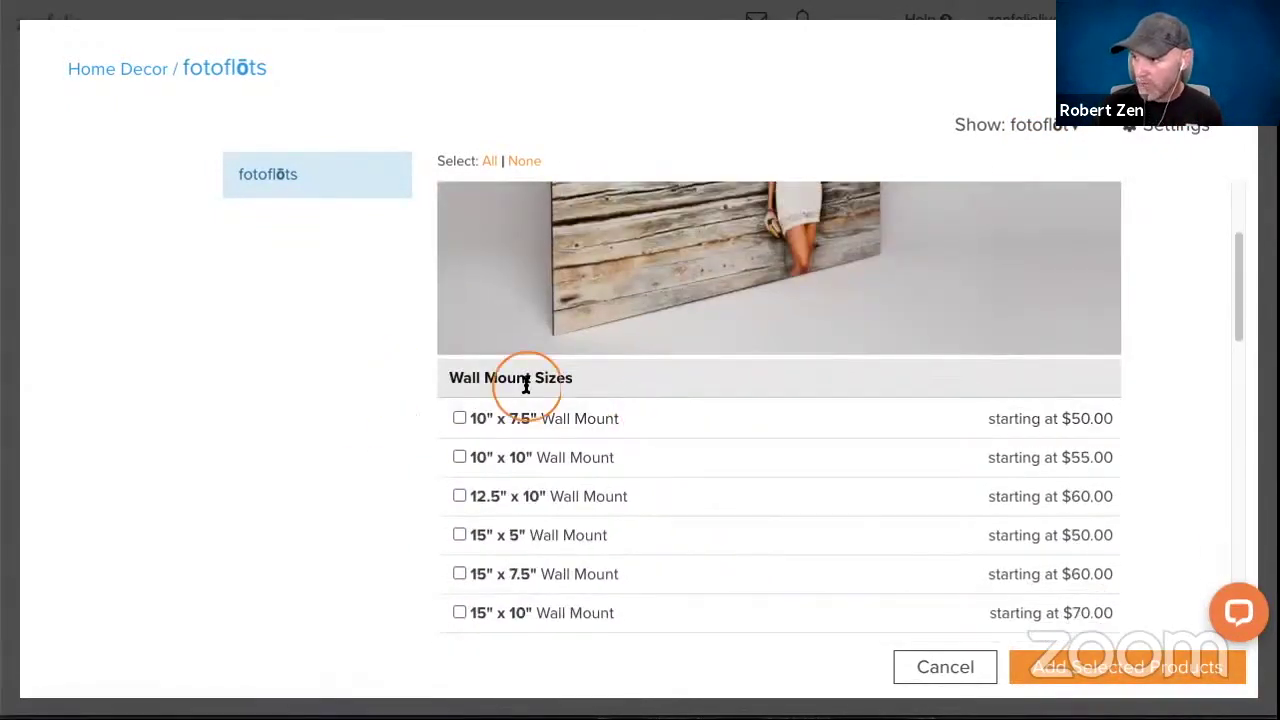
scroll(523, 386, down, 1)
scroll(525, 385, down, 7)
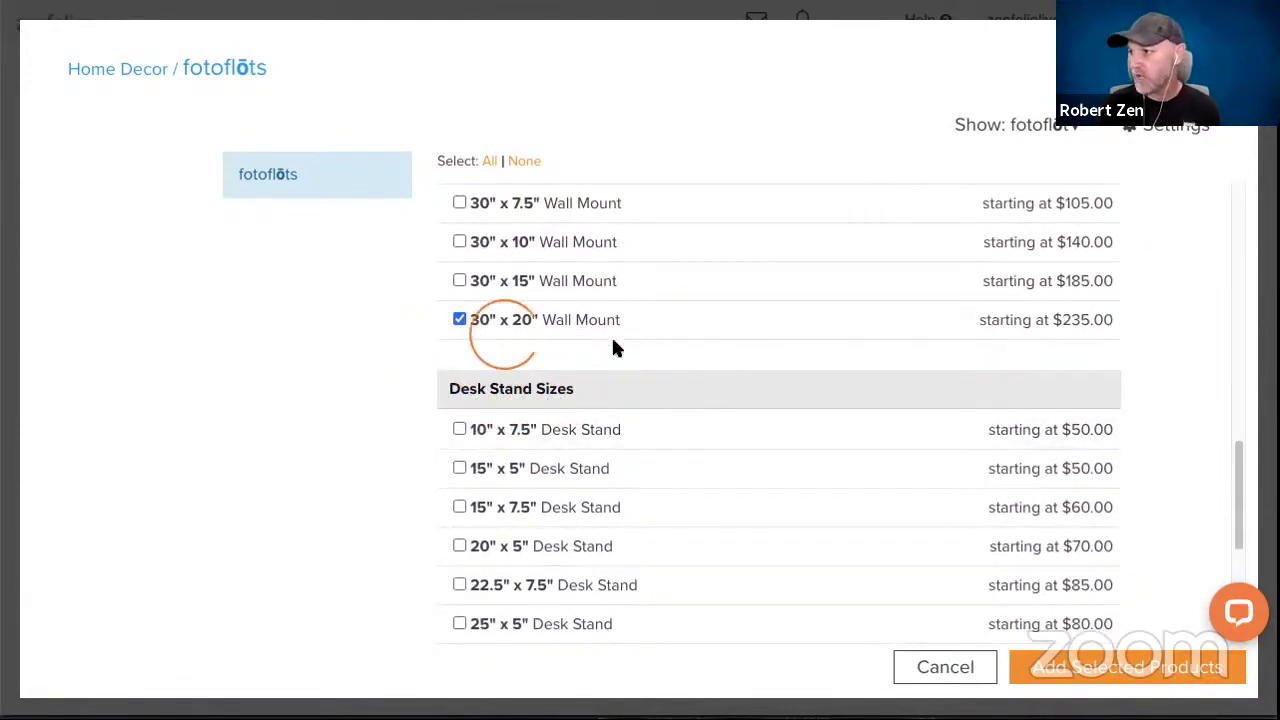
scroll(613, 338, up, 1)
scroll(615, 338, up, 2)
scroll(657, 344, up, 2)
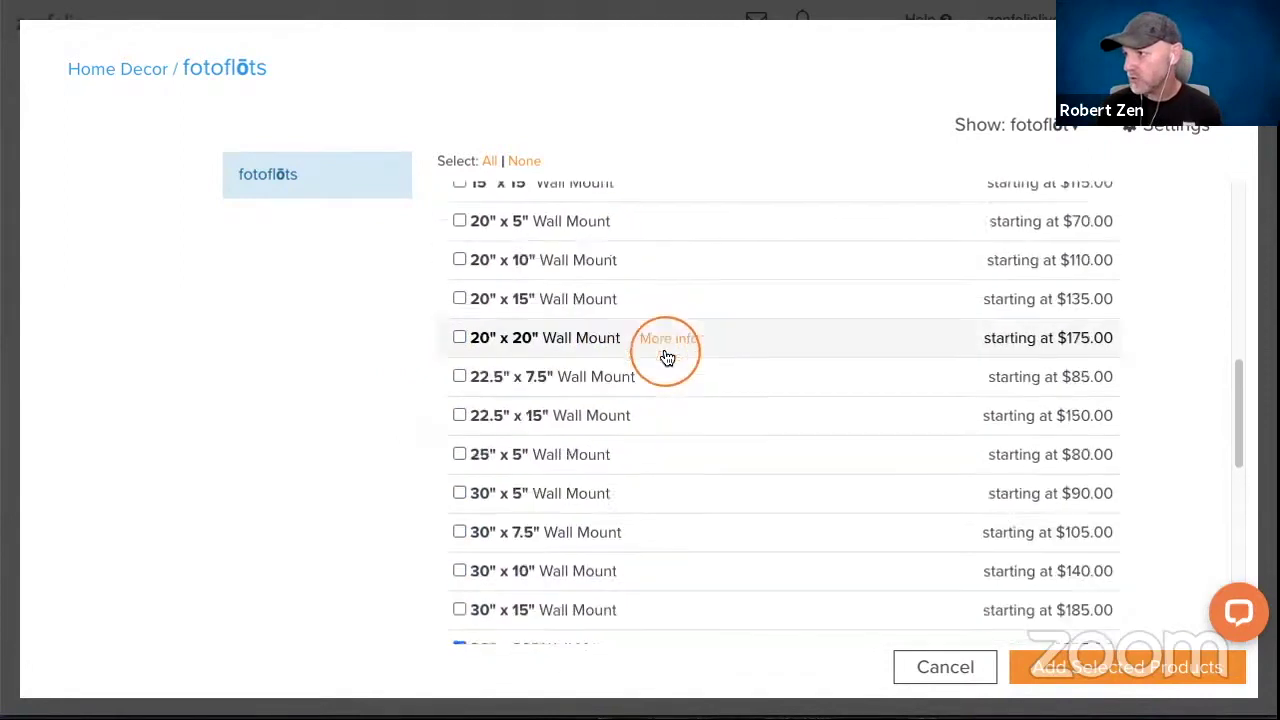
scroll(662, 349, down, 1)
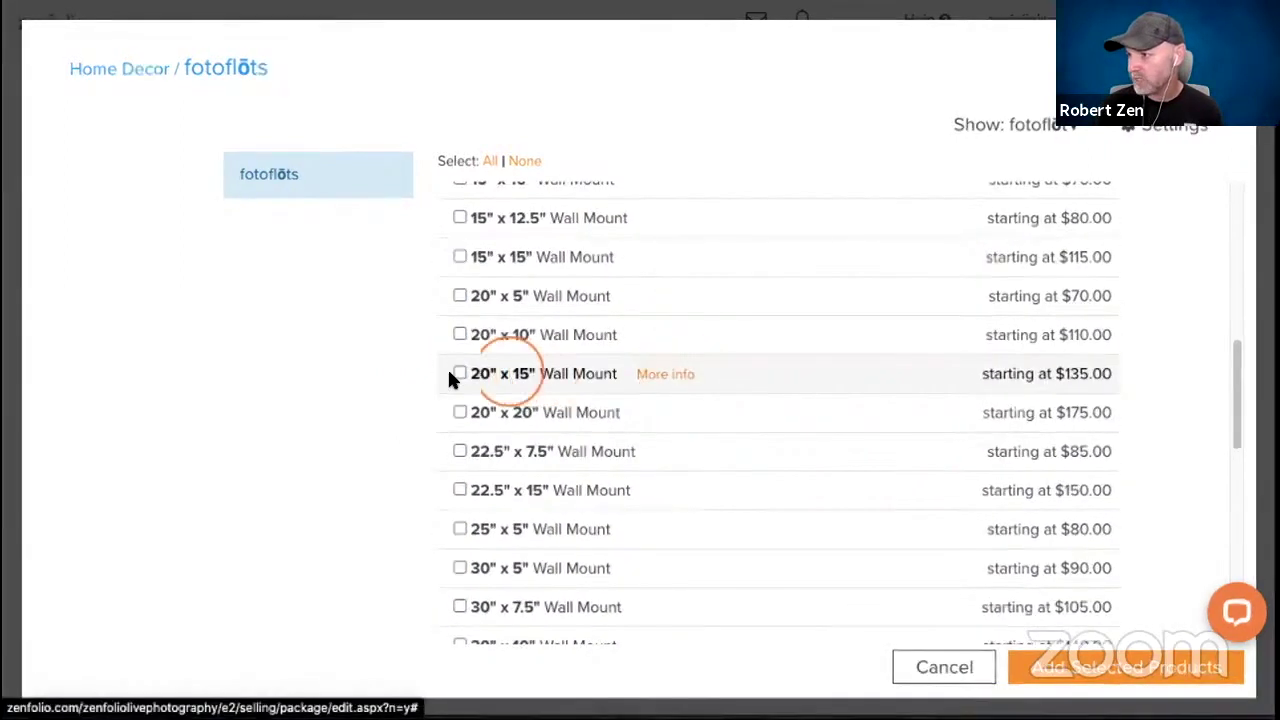
click(457, 373)
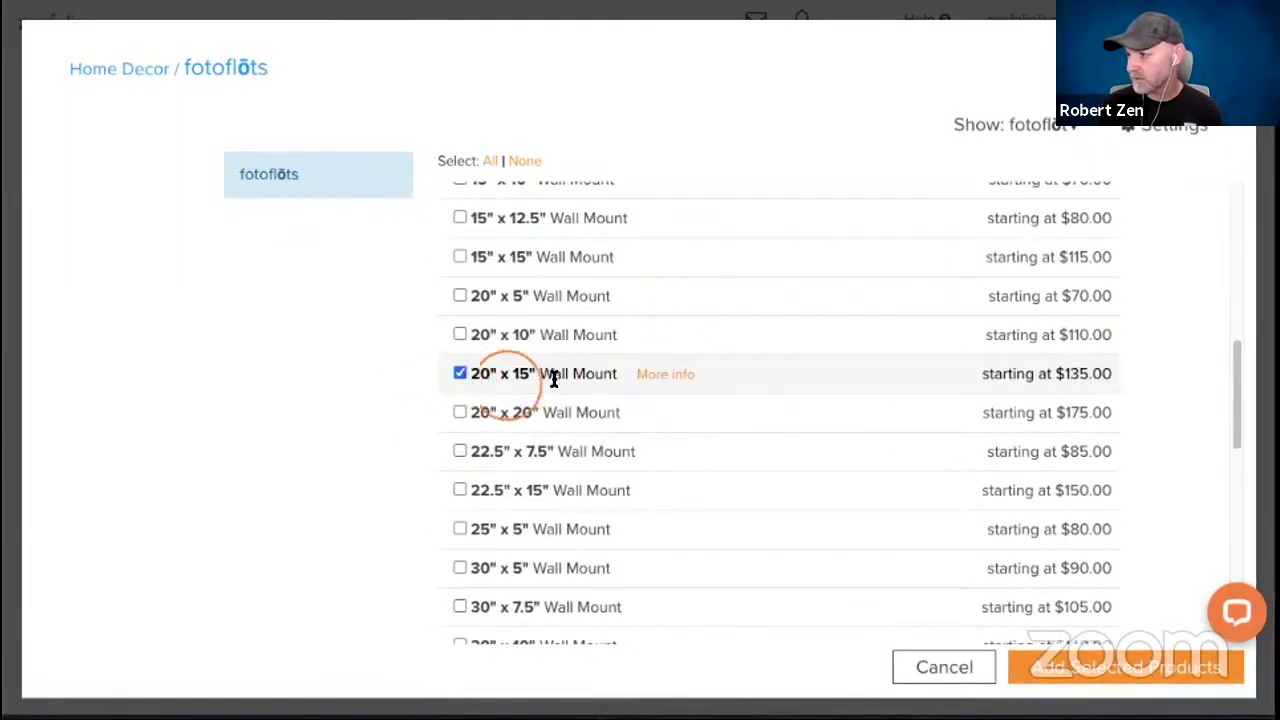
click(1049, 677)
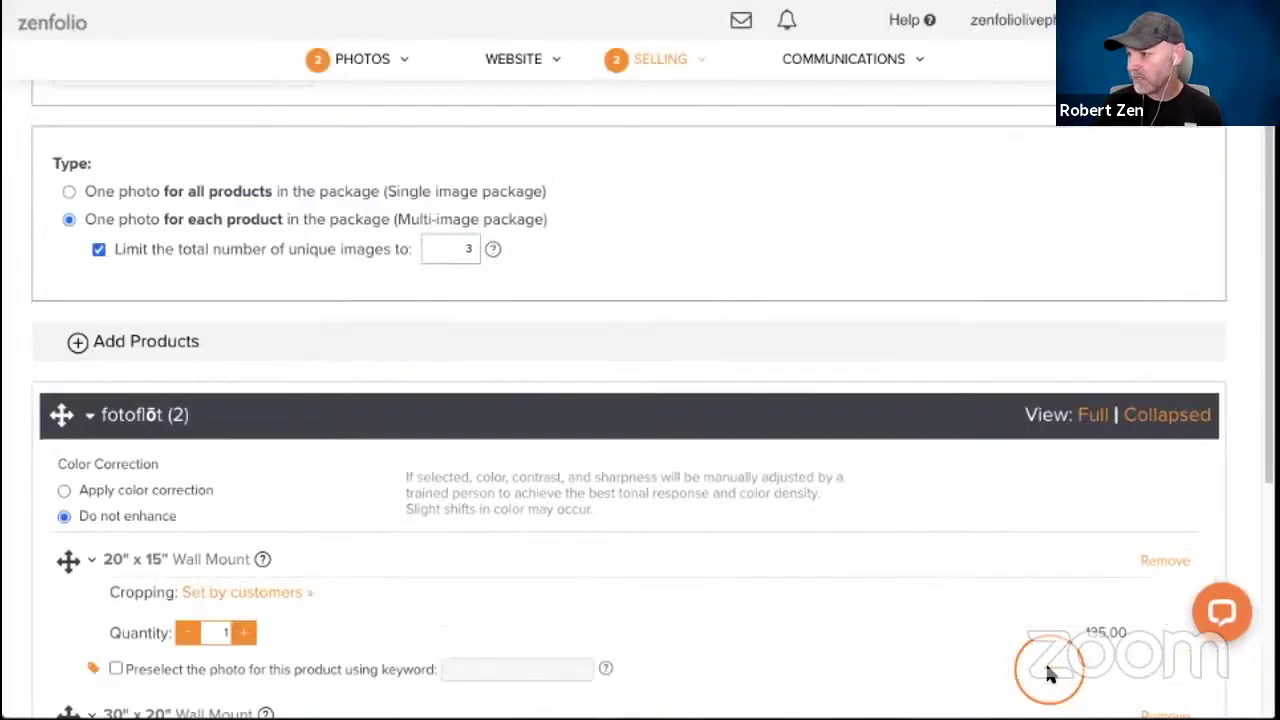
scroll(350, 345, down, 4)
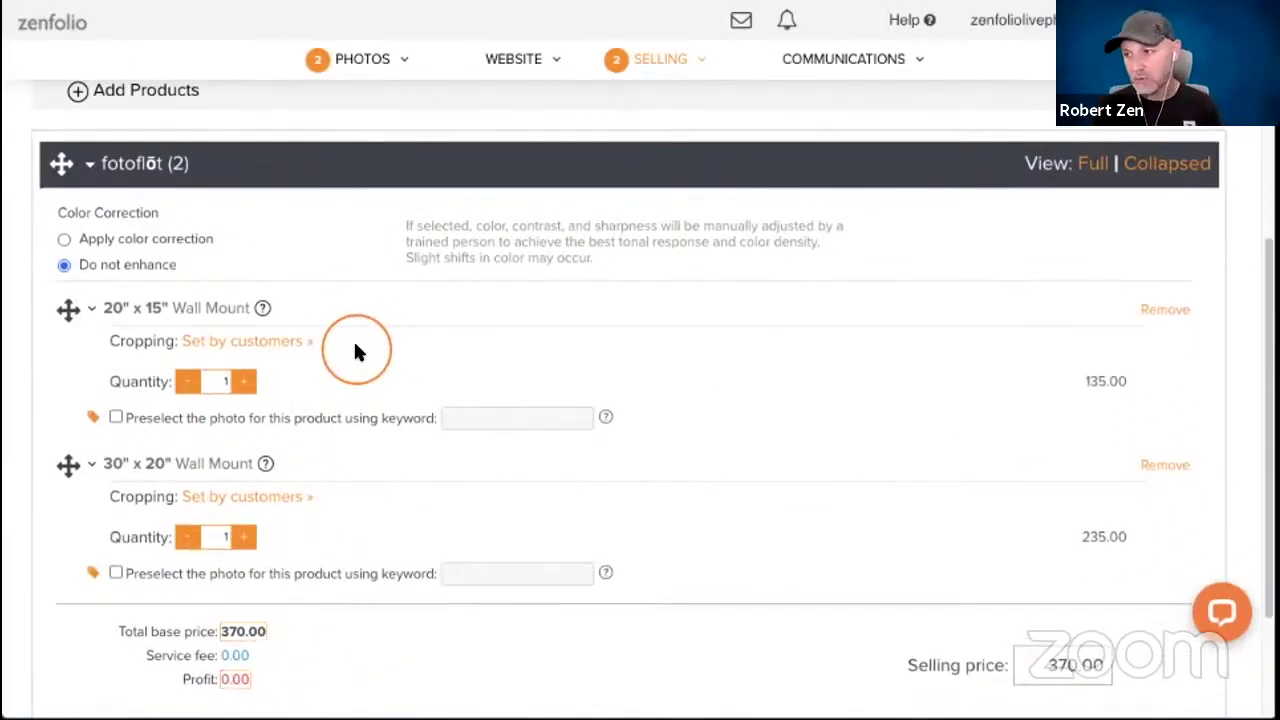
scroll(353, 339, down, 1)
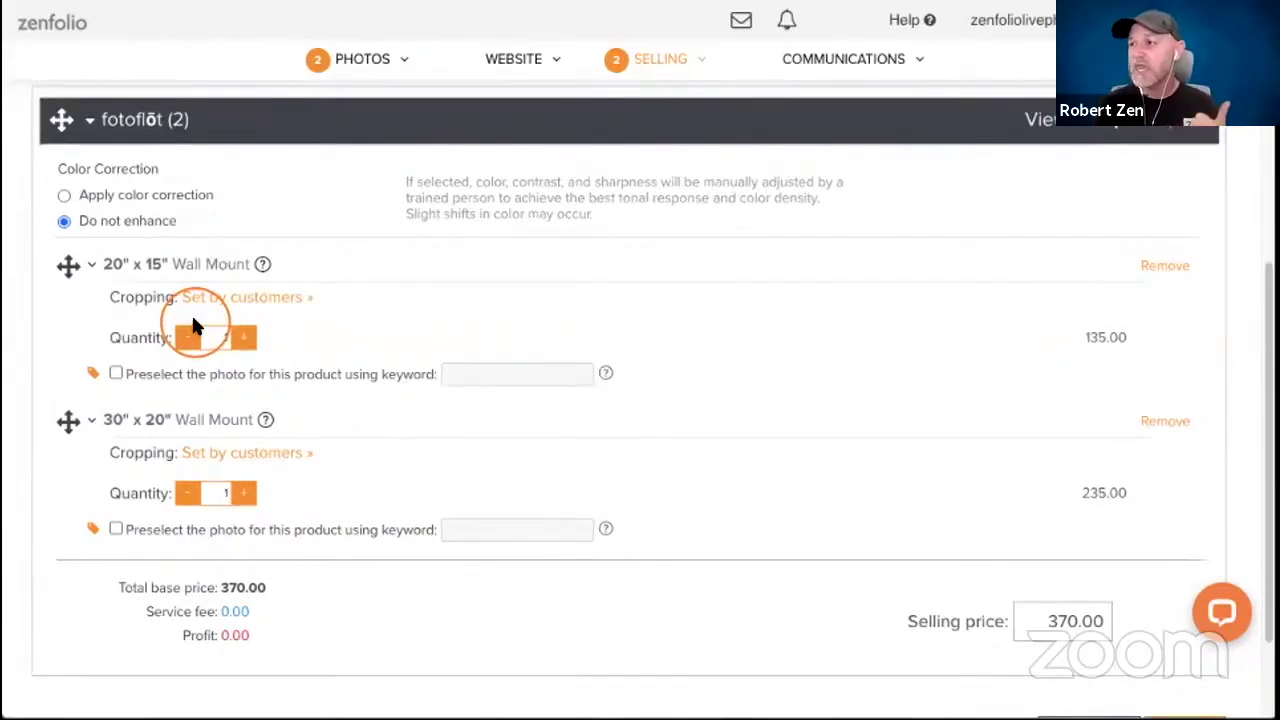
click(516, 373)
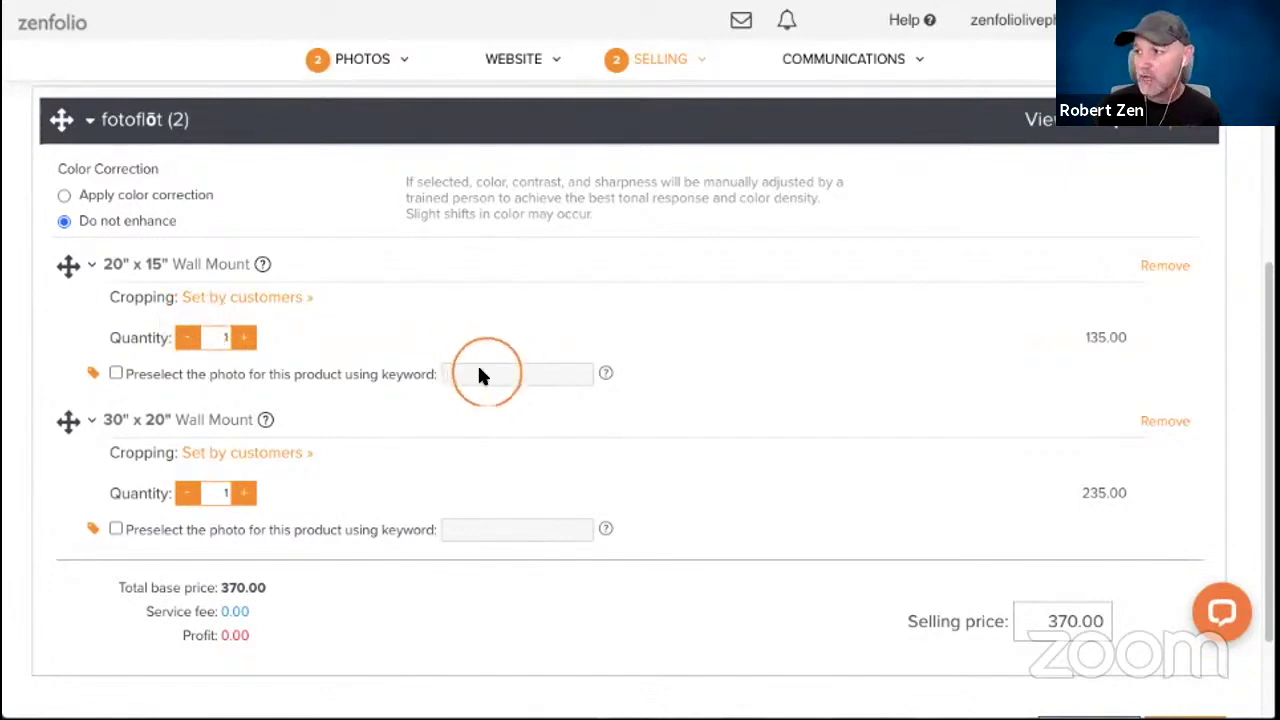
click(443, 362)
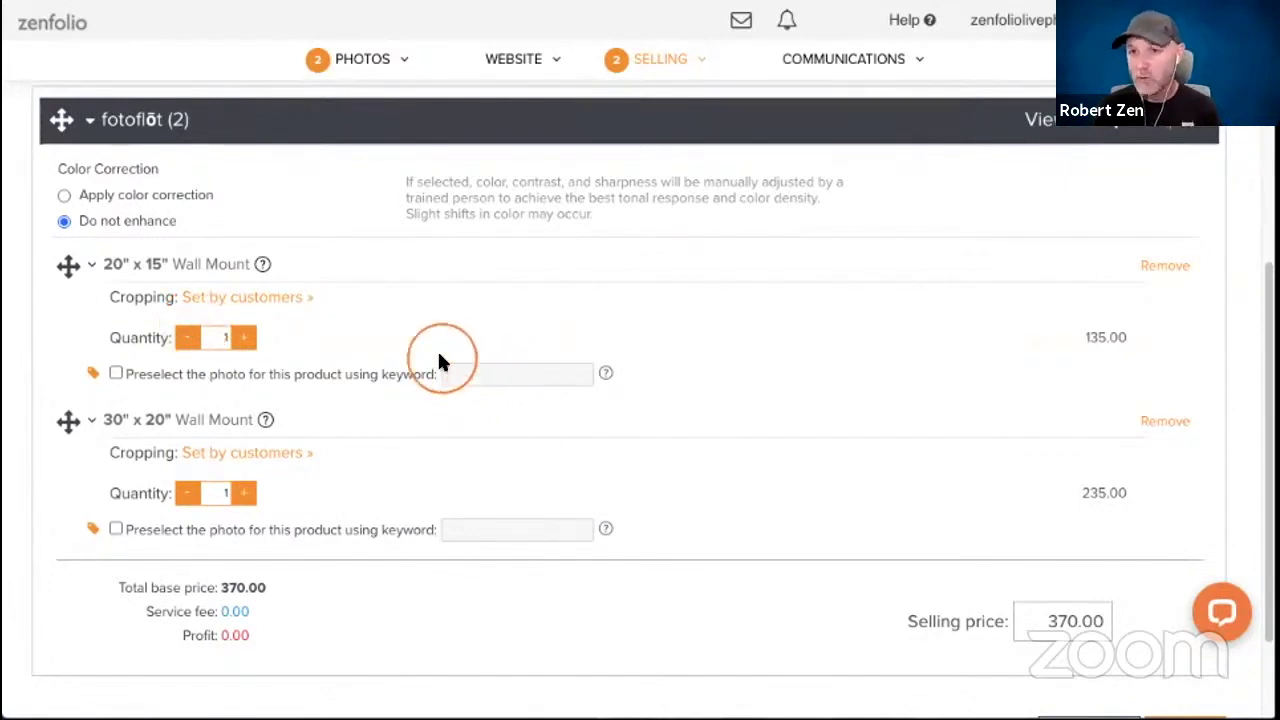
click(126, 262)
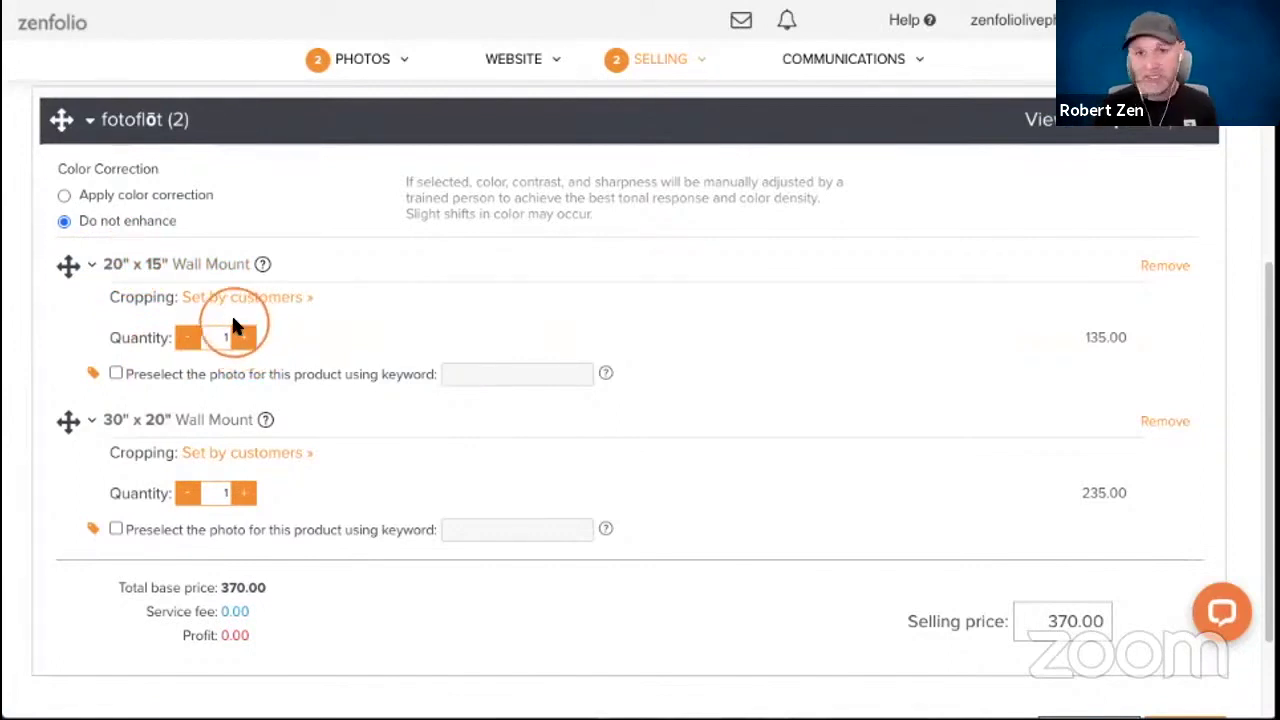
scroll(231, 325, up, 1)
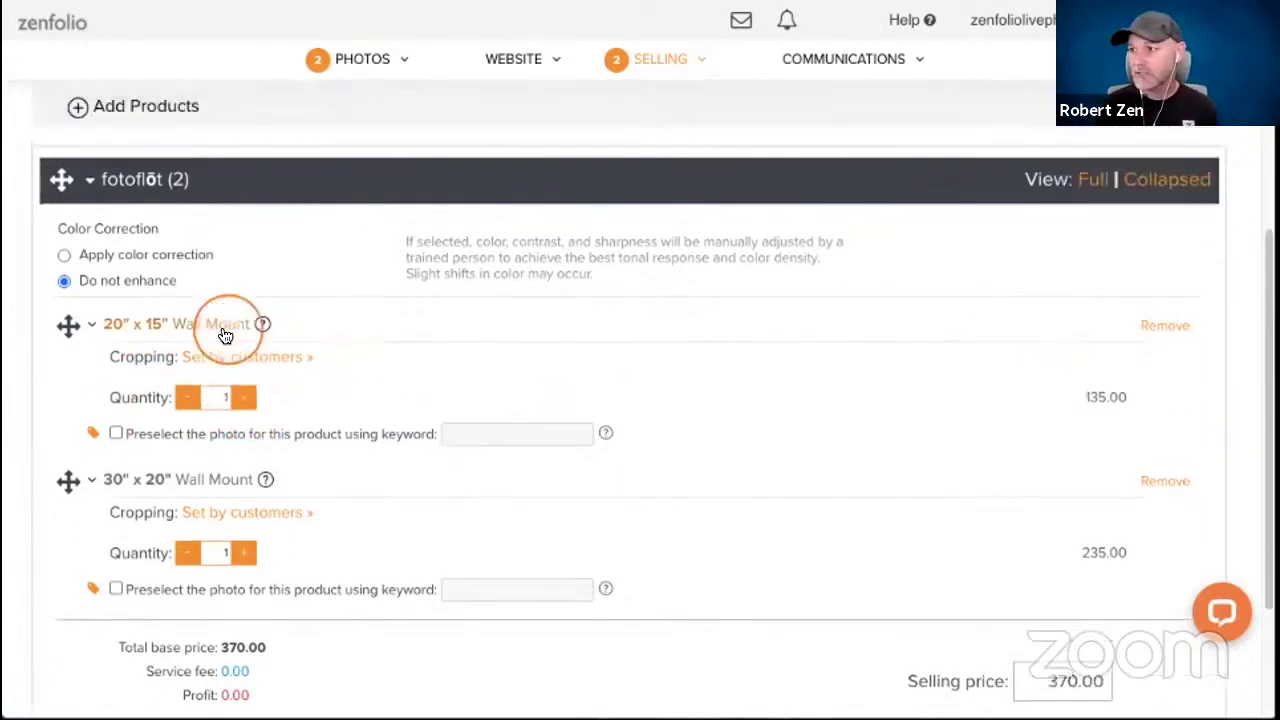
Add another 20" x 15" Wall Mount and move it above the 30" x 20" mount.
click(138, 111)
scroll(565, 326, down, 3)
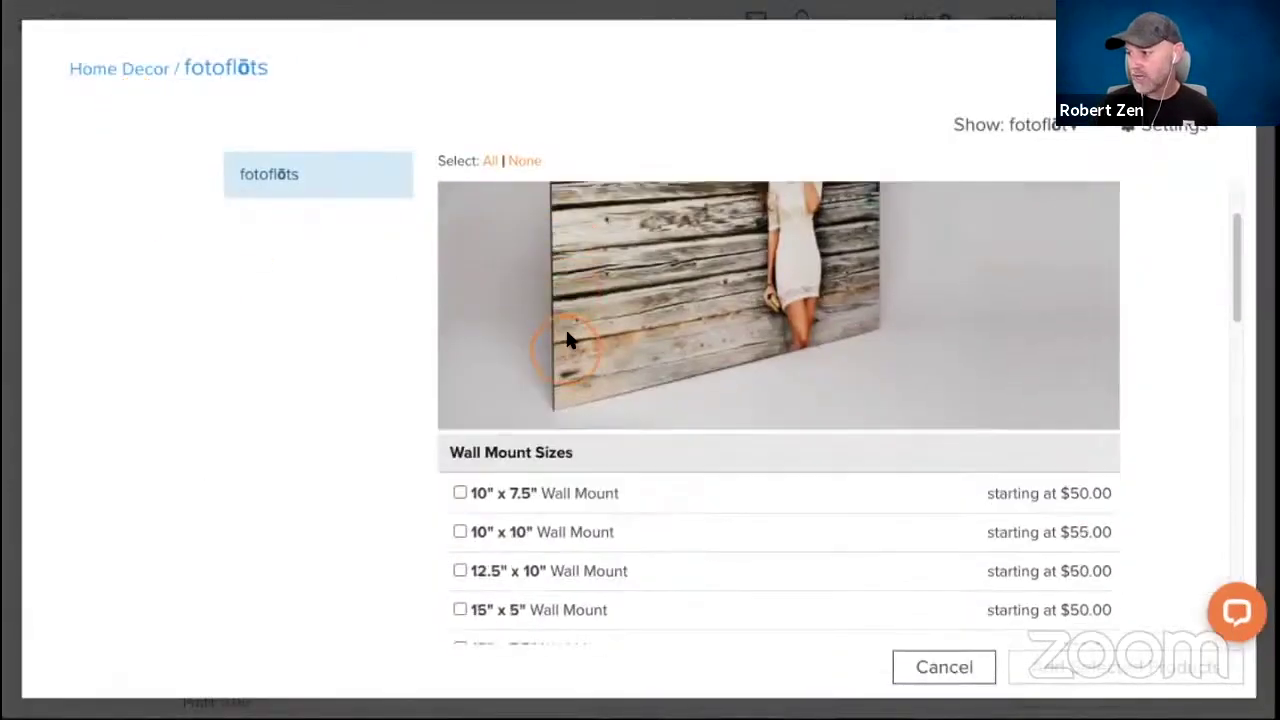
scroll(567, 321, down, 3)
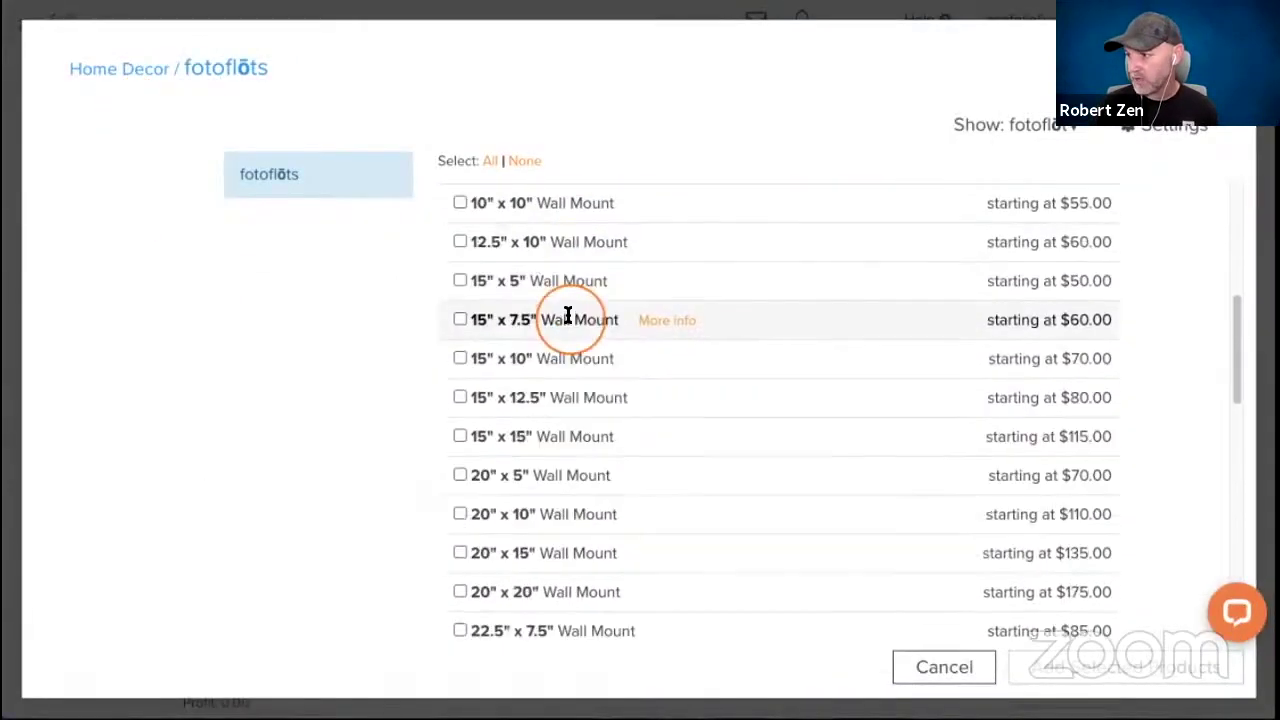
click(459, 553)
click(1086, 668)
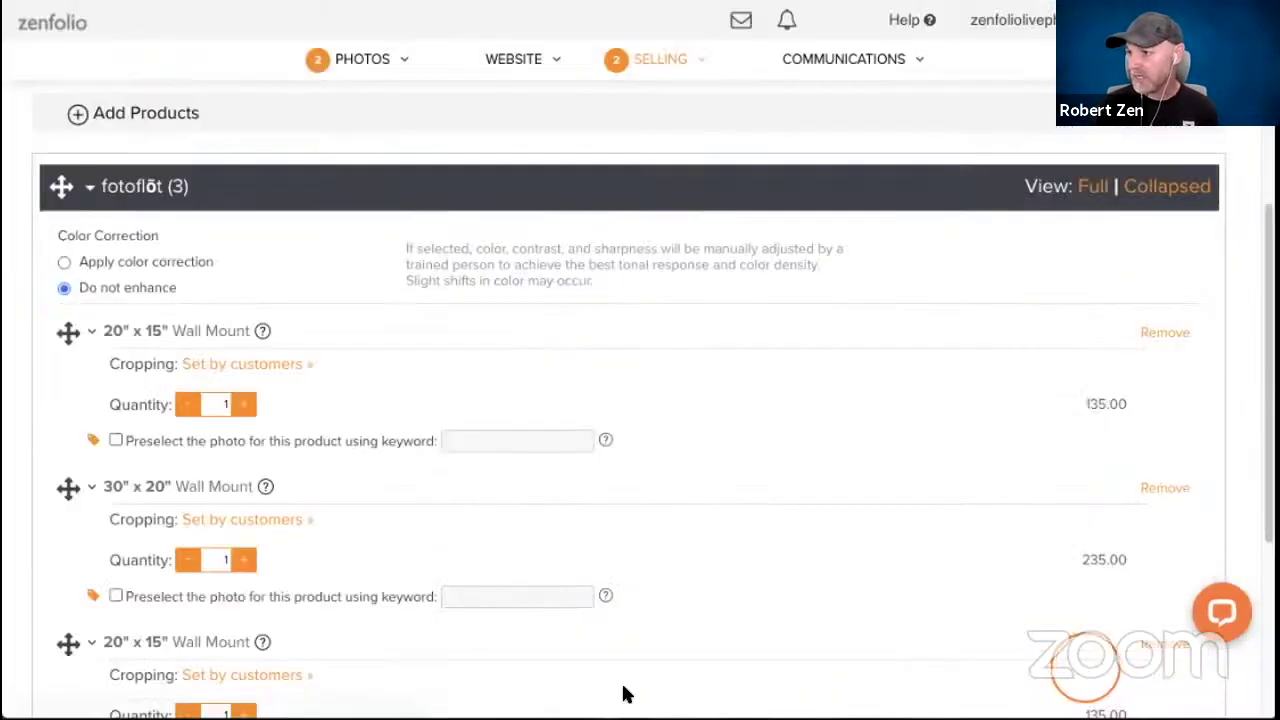
scroll(379, 398, down, 1)
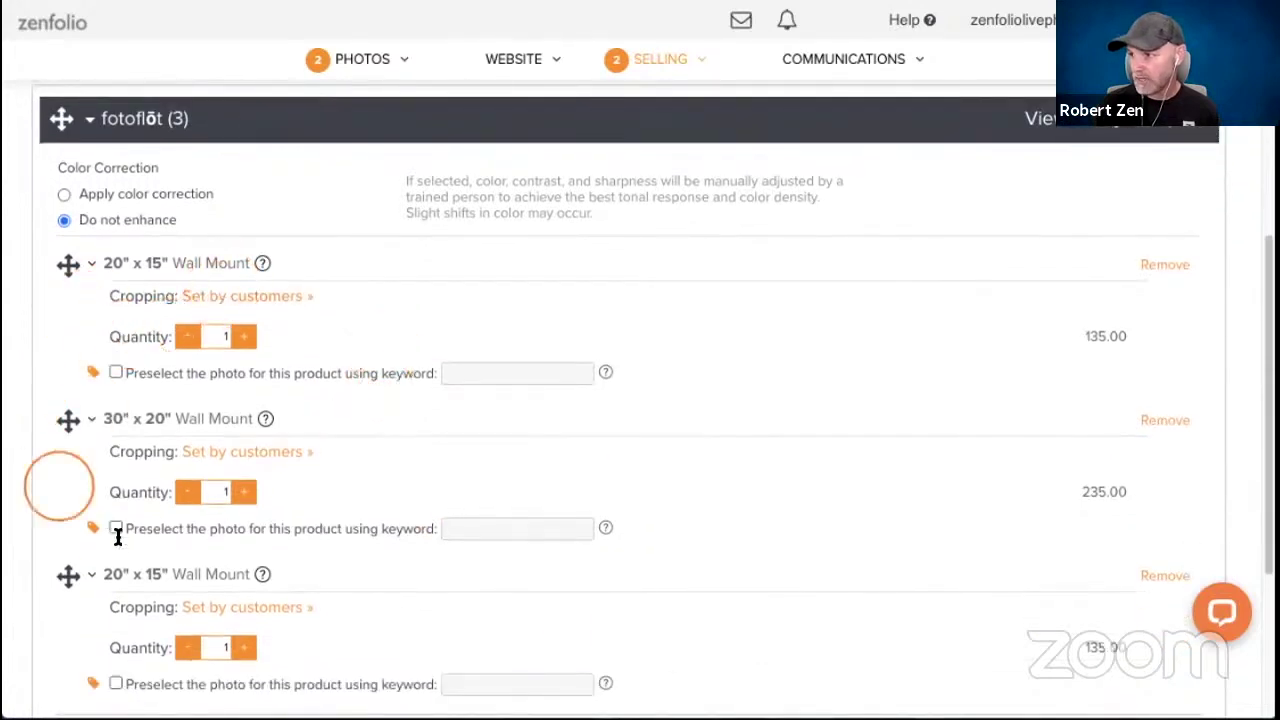
drag(68, 574, 63, 429)
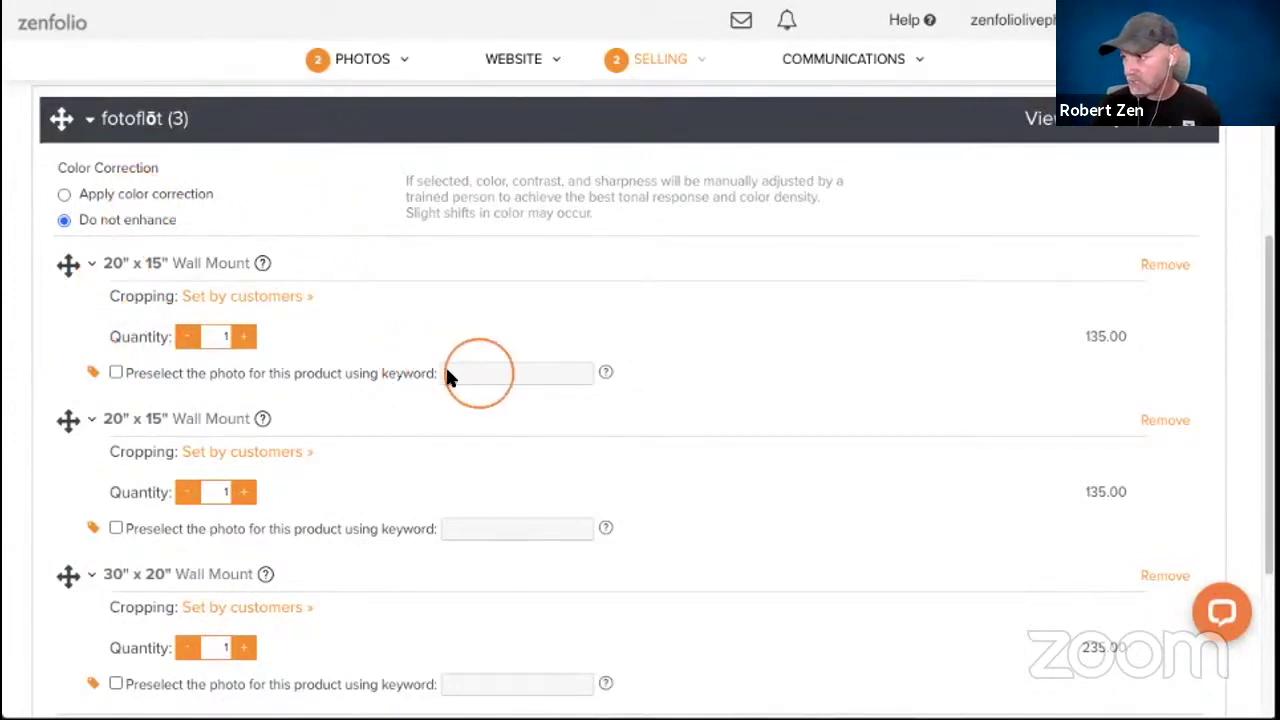
Turn on keyword preselect for the three wall mounts, using keywords 20x15a, 20x15b and 30x20.
click(116, 372)
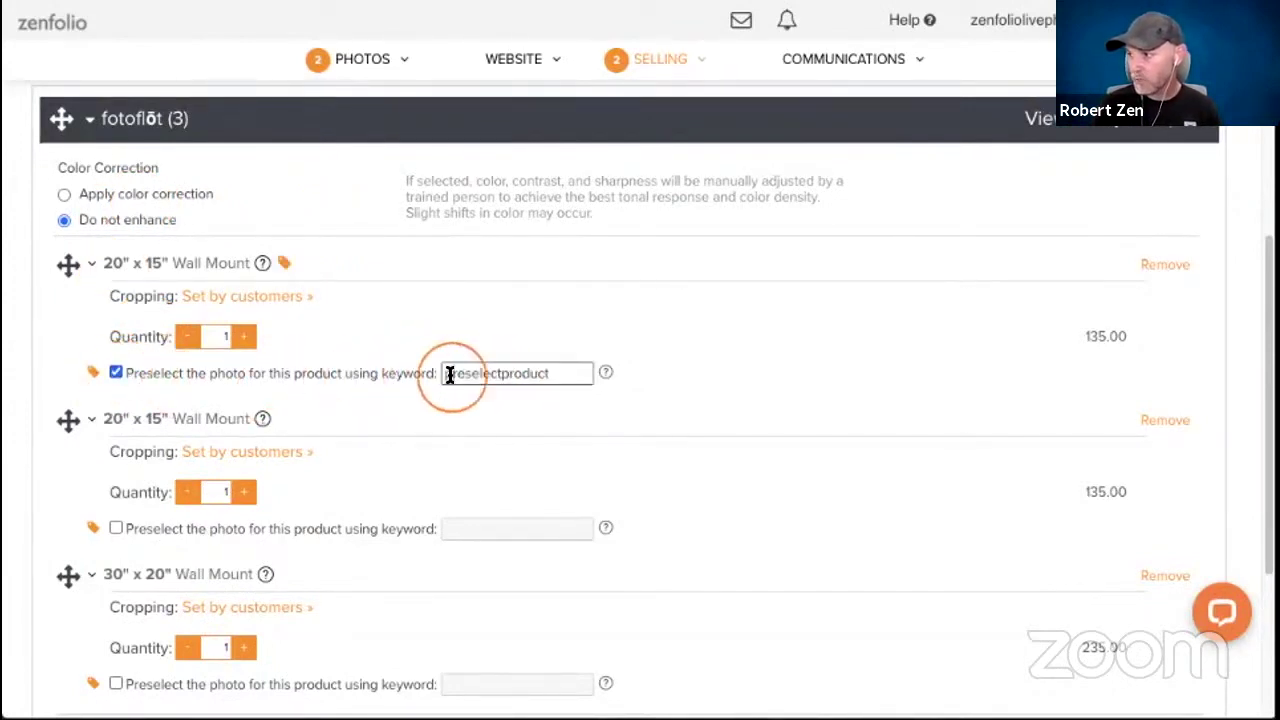
drag(449, 374, 660, 410)
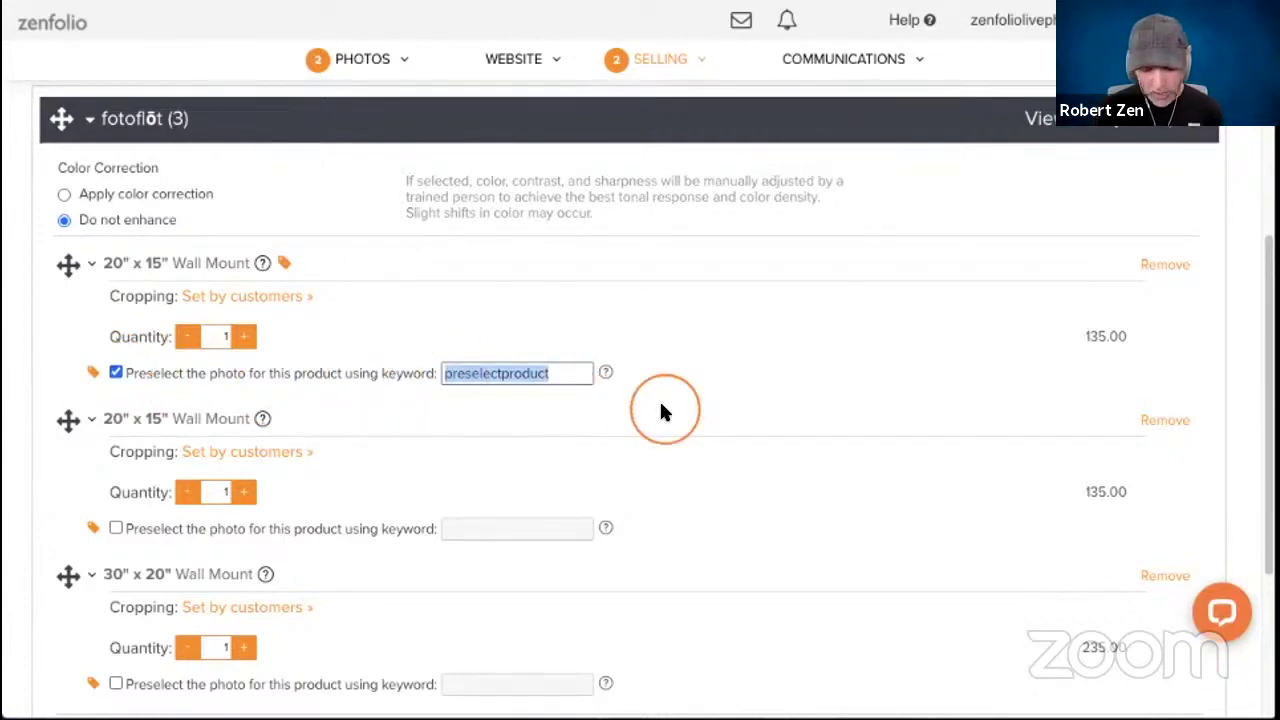
text(20x15a)
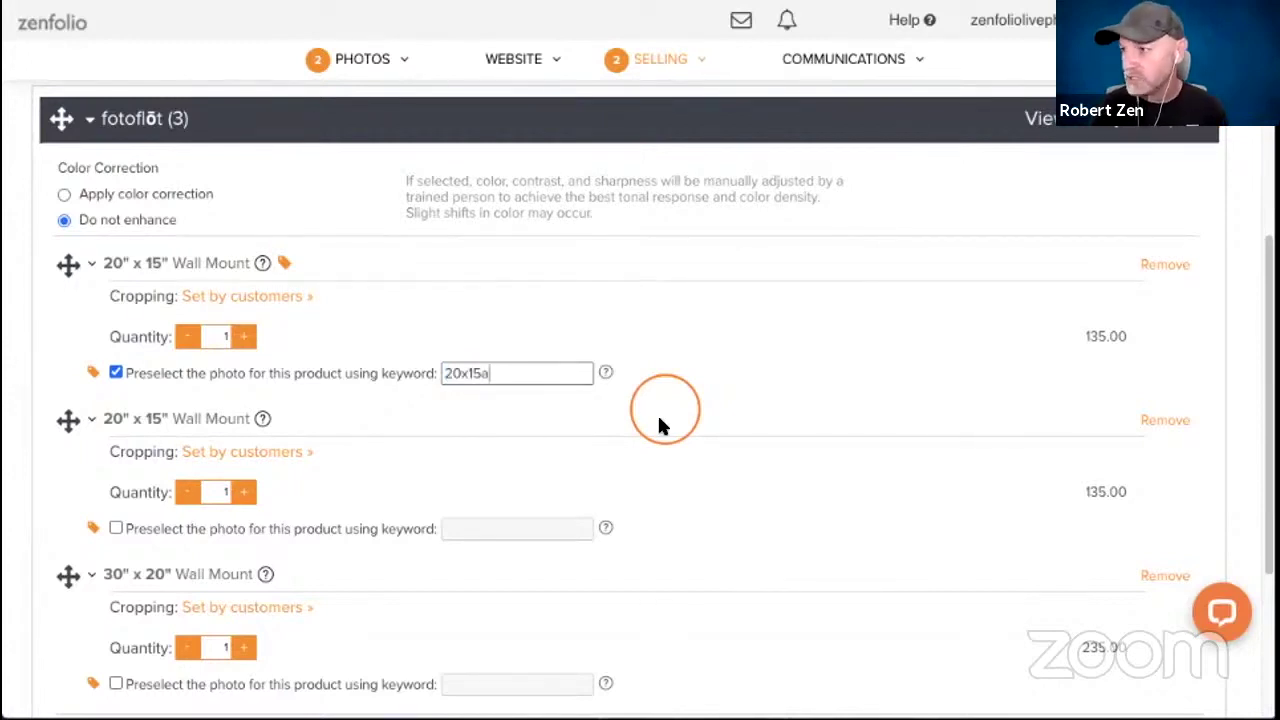
scroll(649, 414, down, 1)
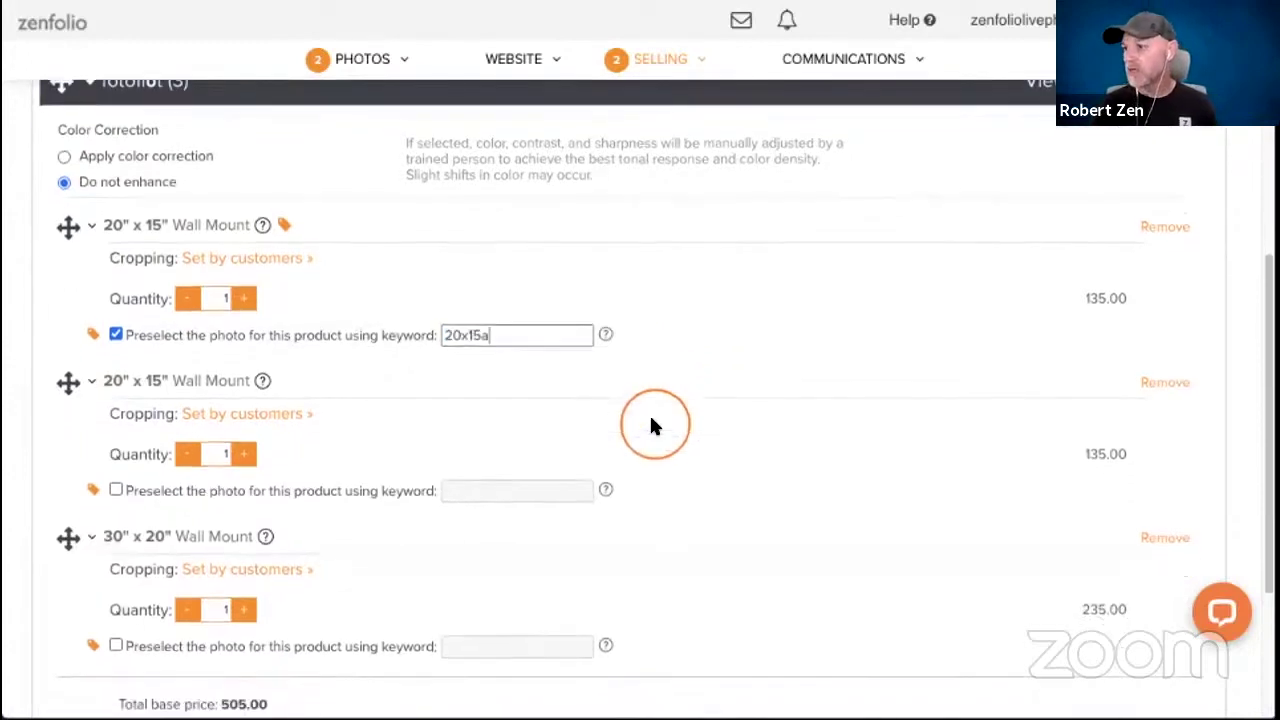
click(116, 486)
double_click(555, 490)
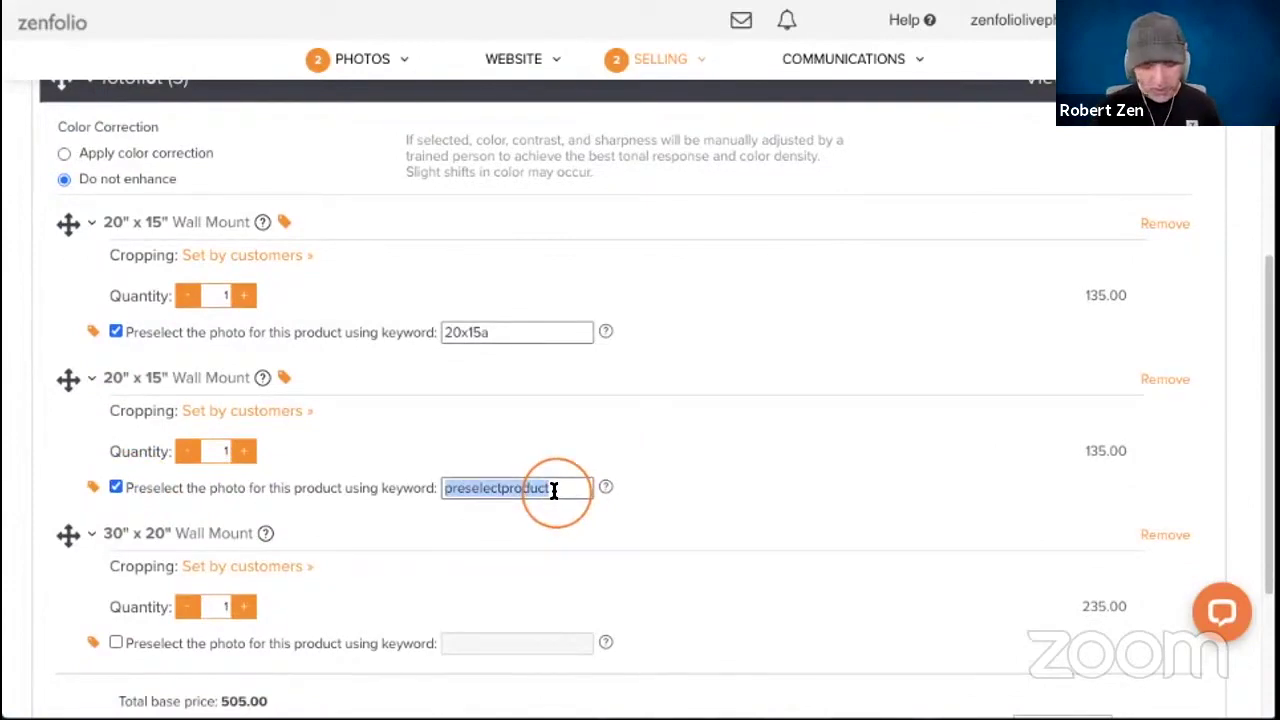
text(20x15b)
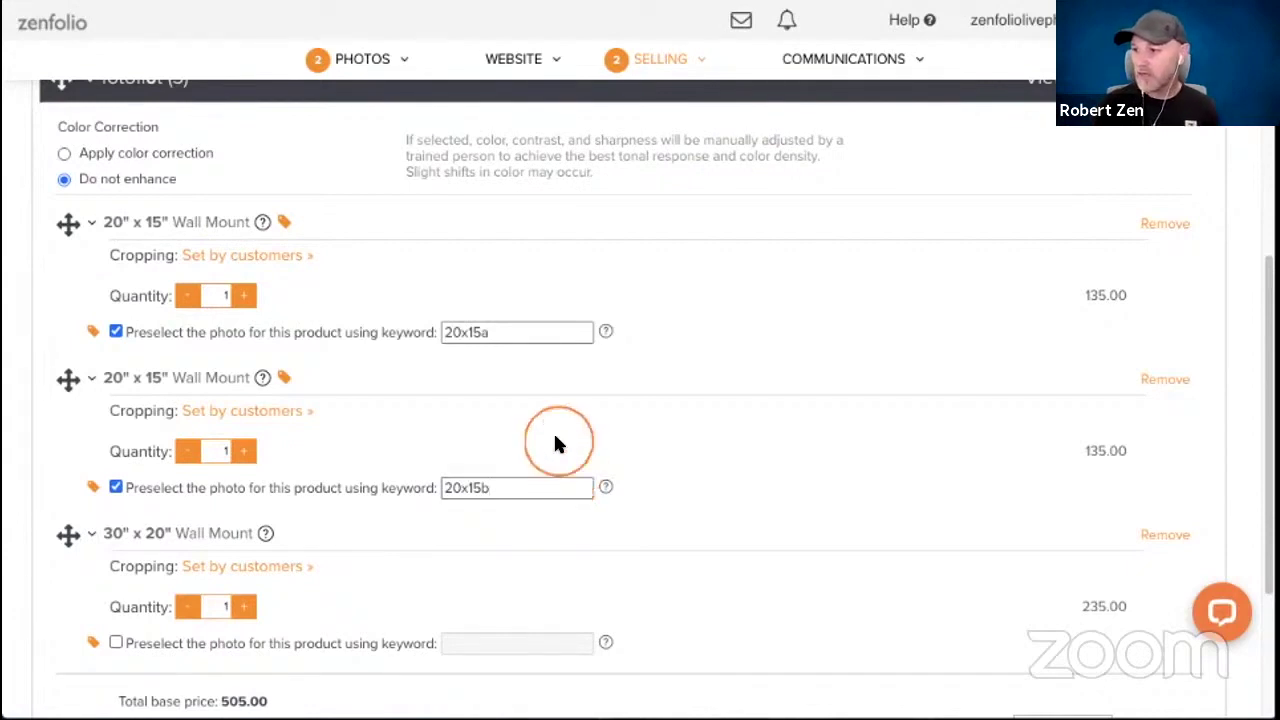
scroll(553, 431, down, 2)
click(114, 562)
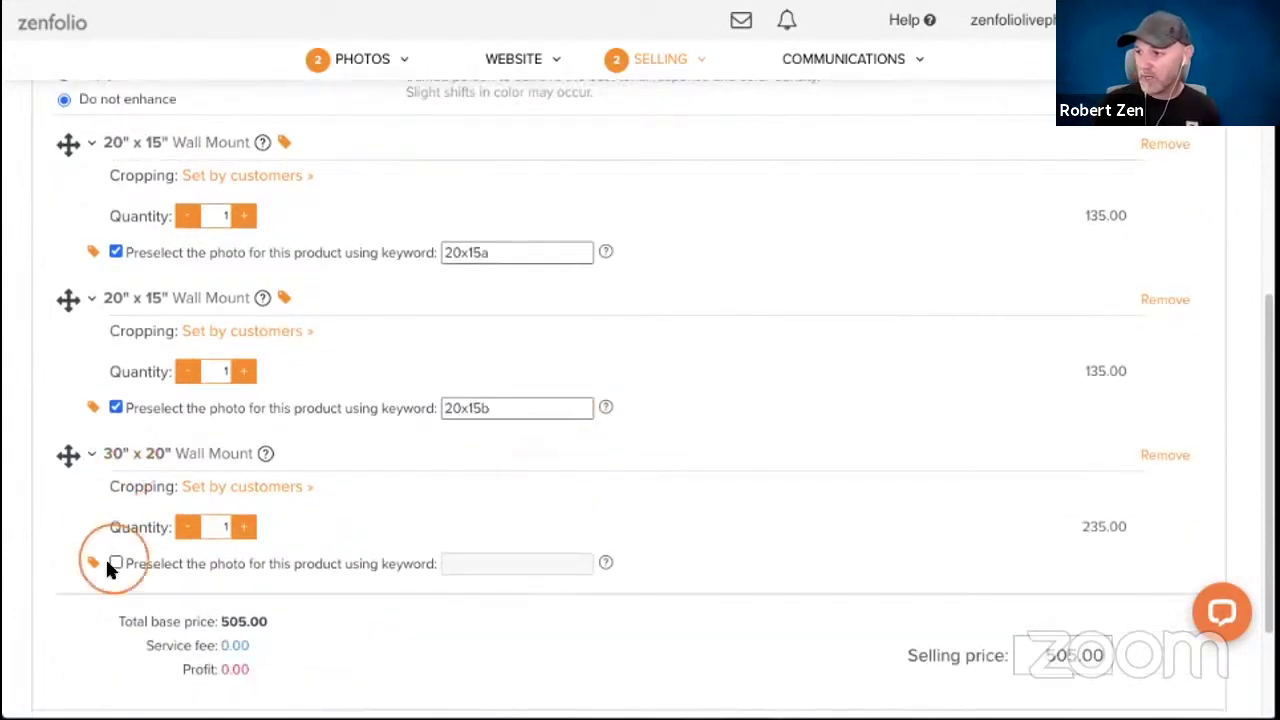
double_click(491, 563)
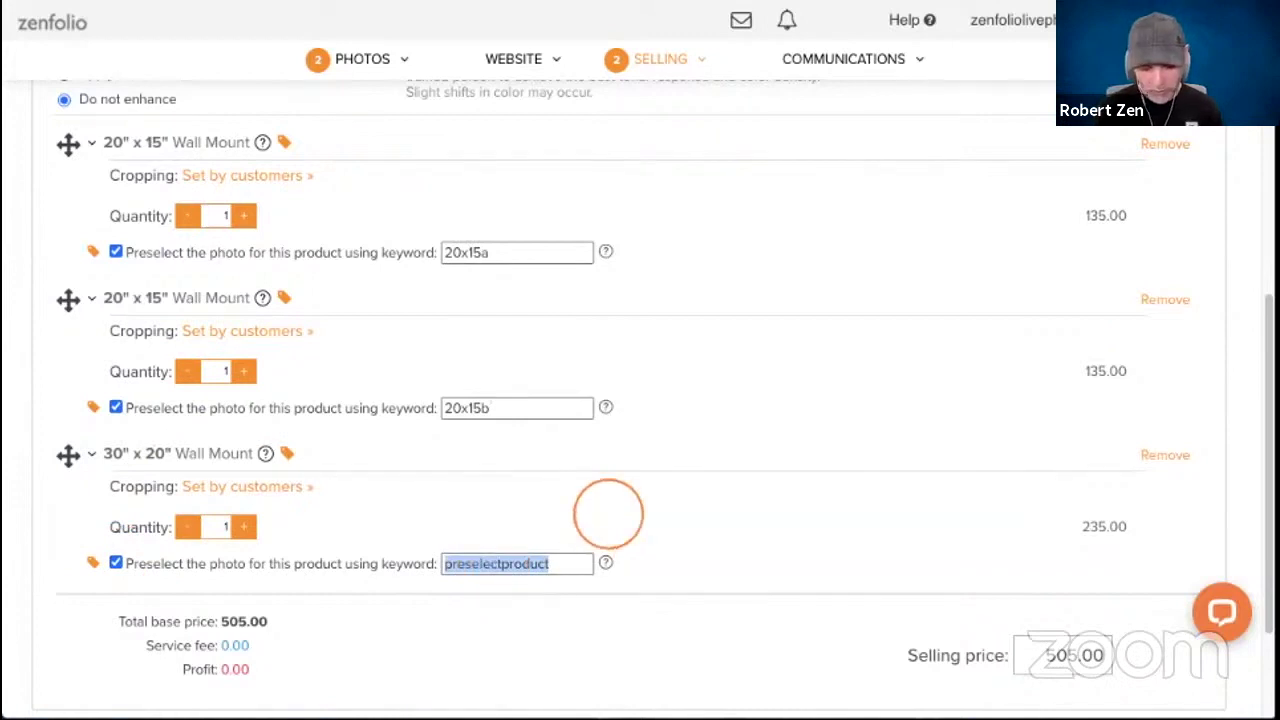
text(30x20)
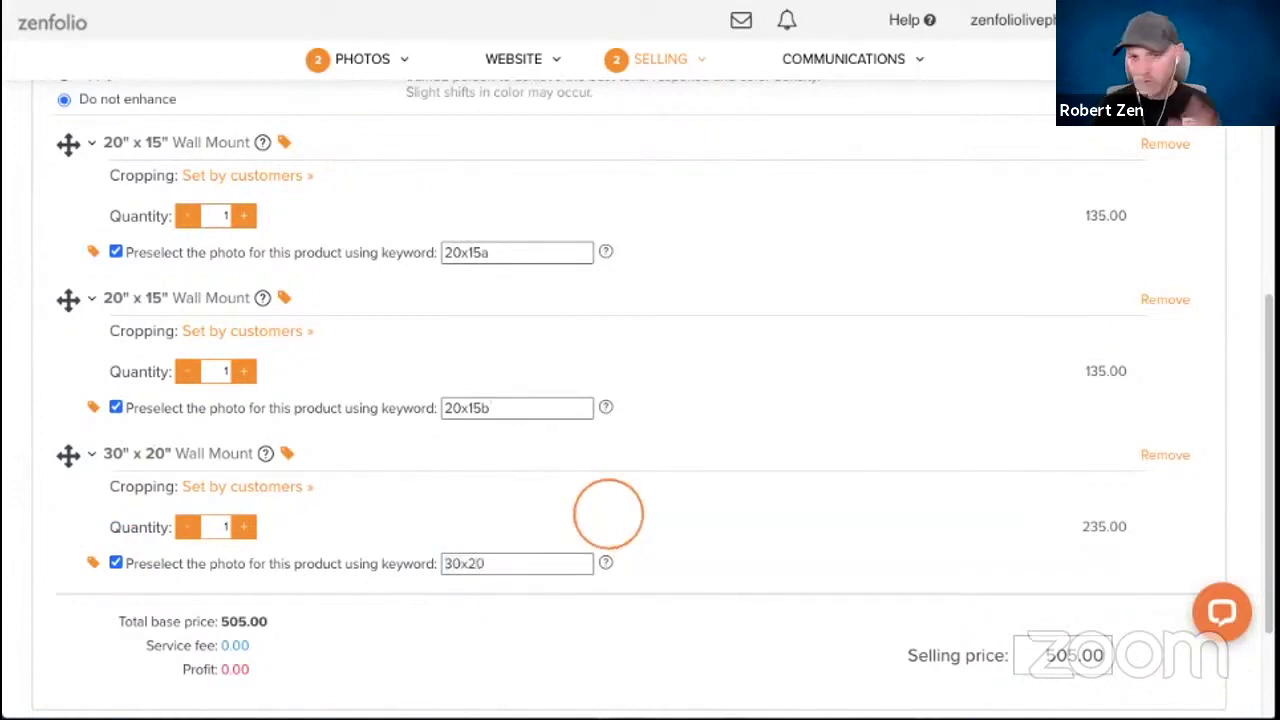
Change the selling price to 875, let the fees refresh, and save the package.
scroll(675, 462, down, 2)
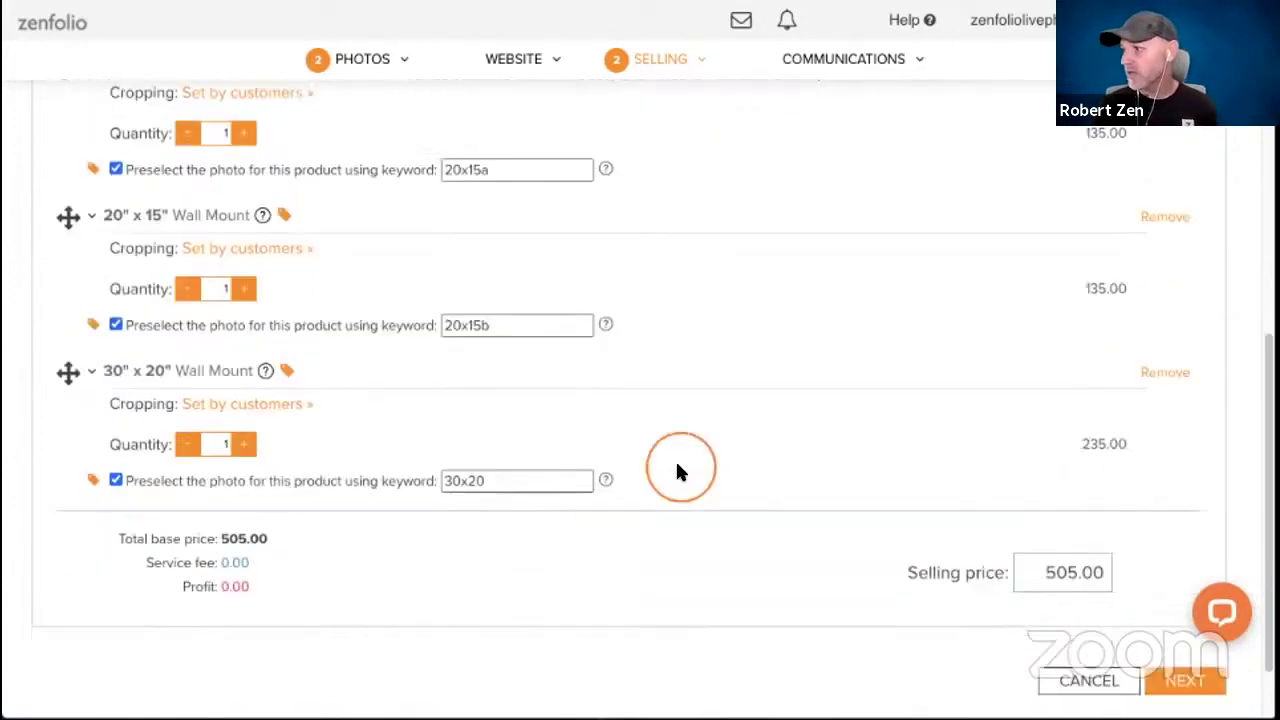
scroll(680, 495, down, 1)
double_click(1034, 517)
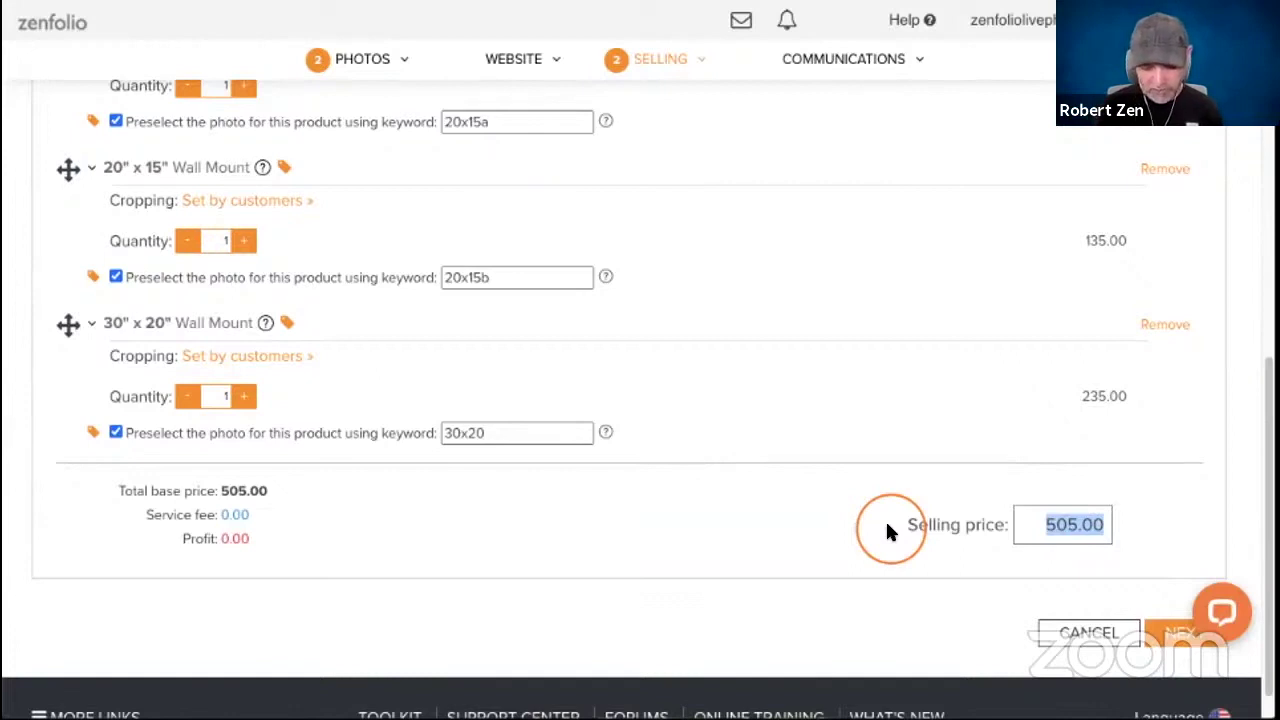
text(87)
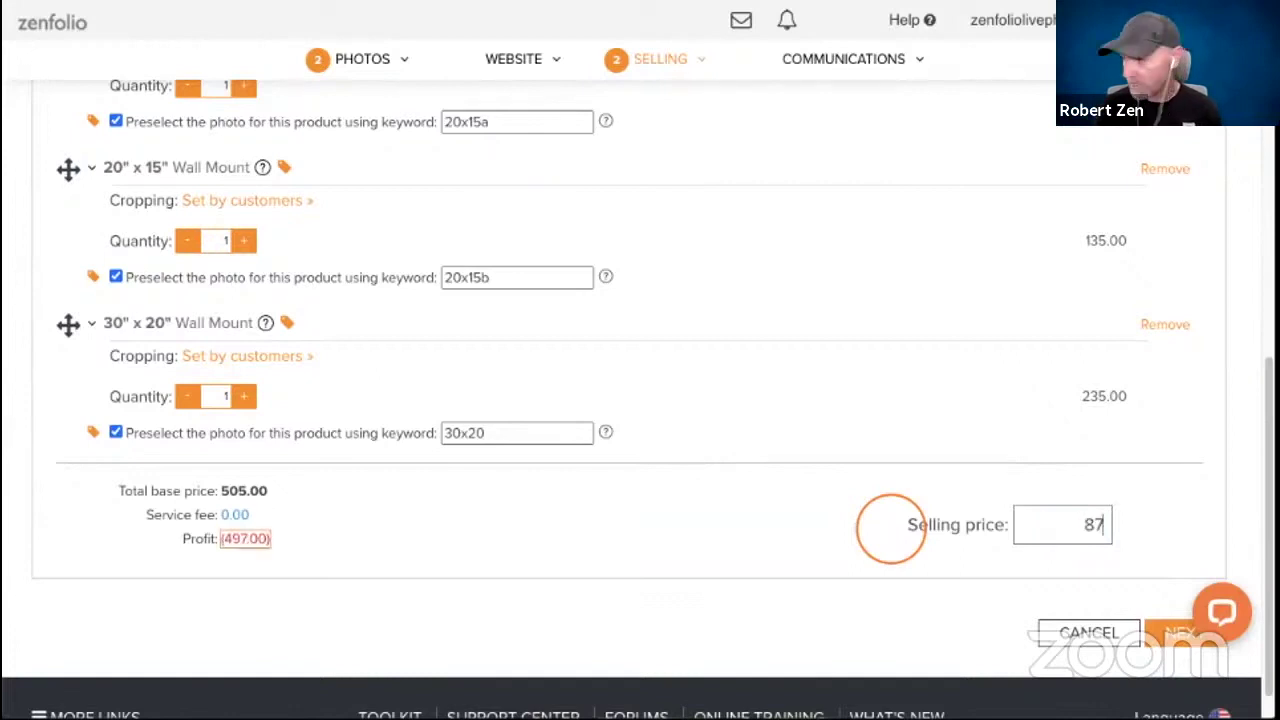
text(5)
click(871, 575)
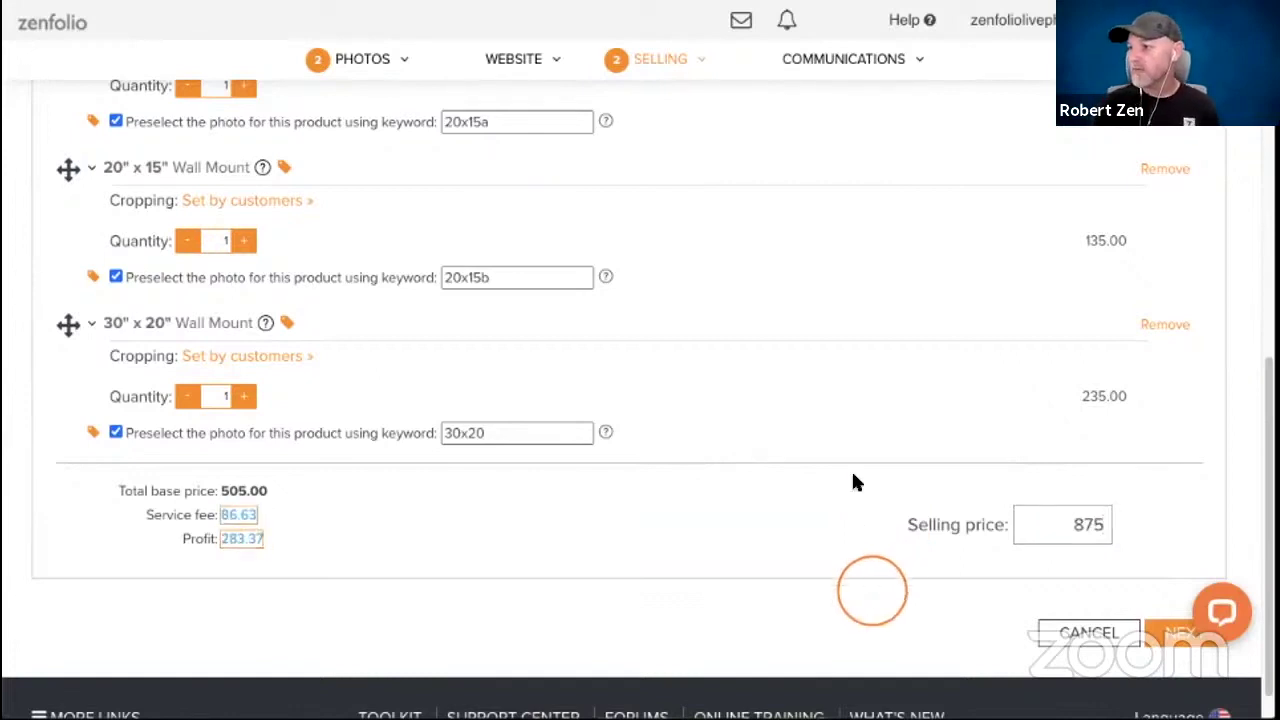
scroll(853, 483, down, 1)
click(1176, 595)
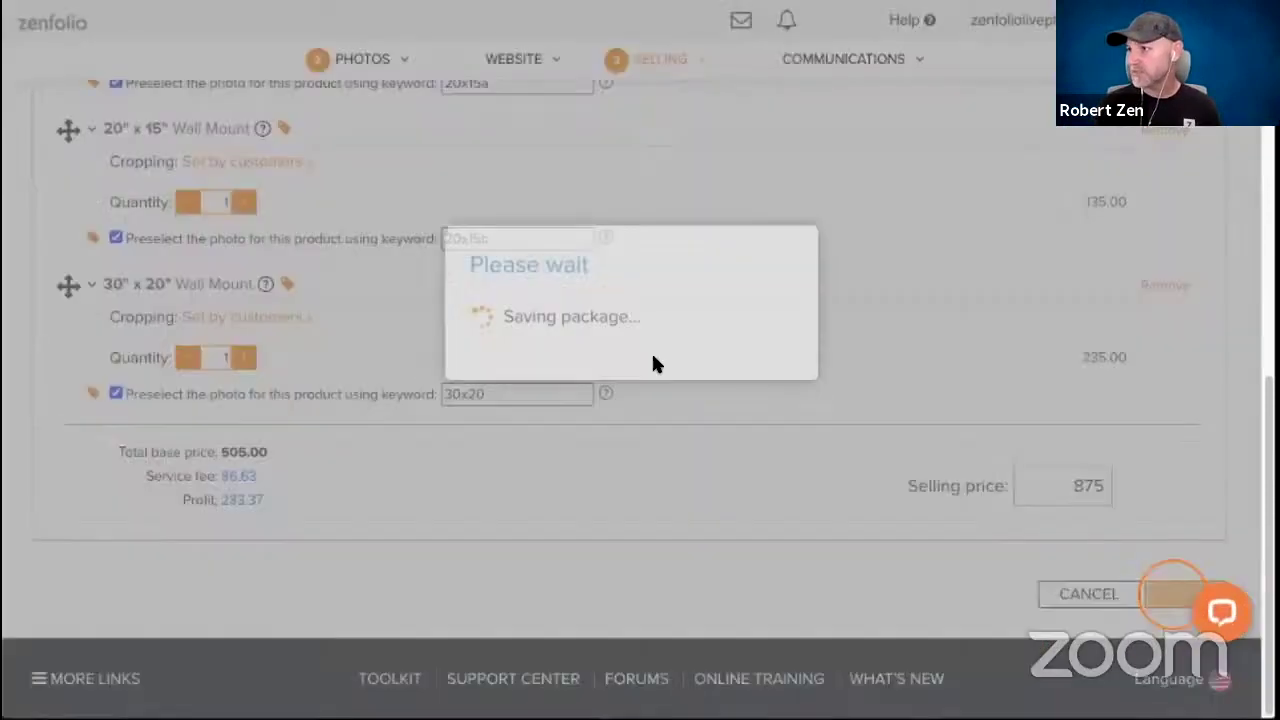
Complete the package information, return to All Packages, and go to the Photos galleries.
click(619, 357)
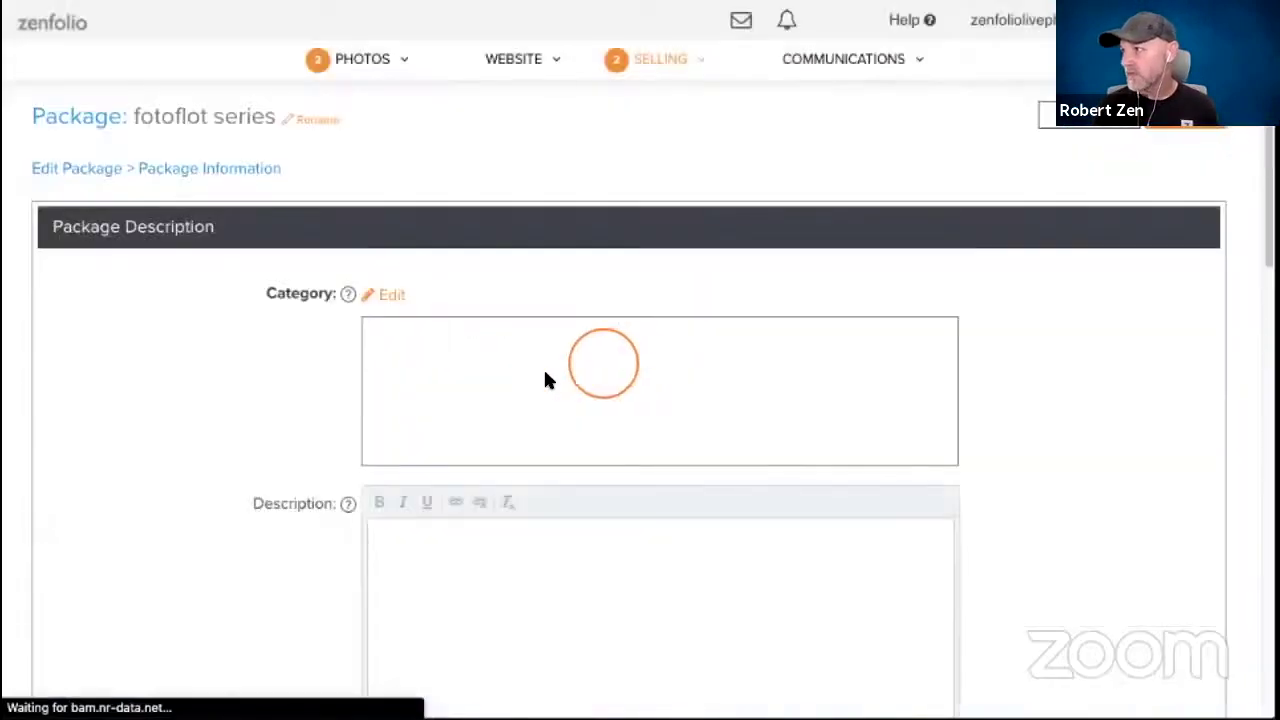
click(536, 192)
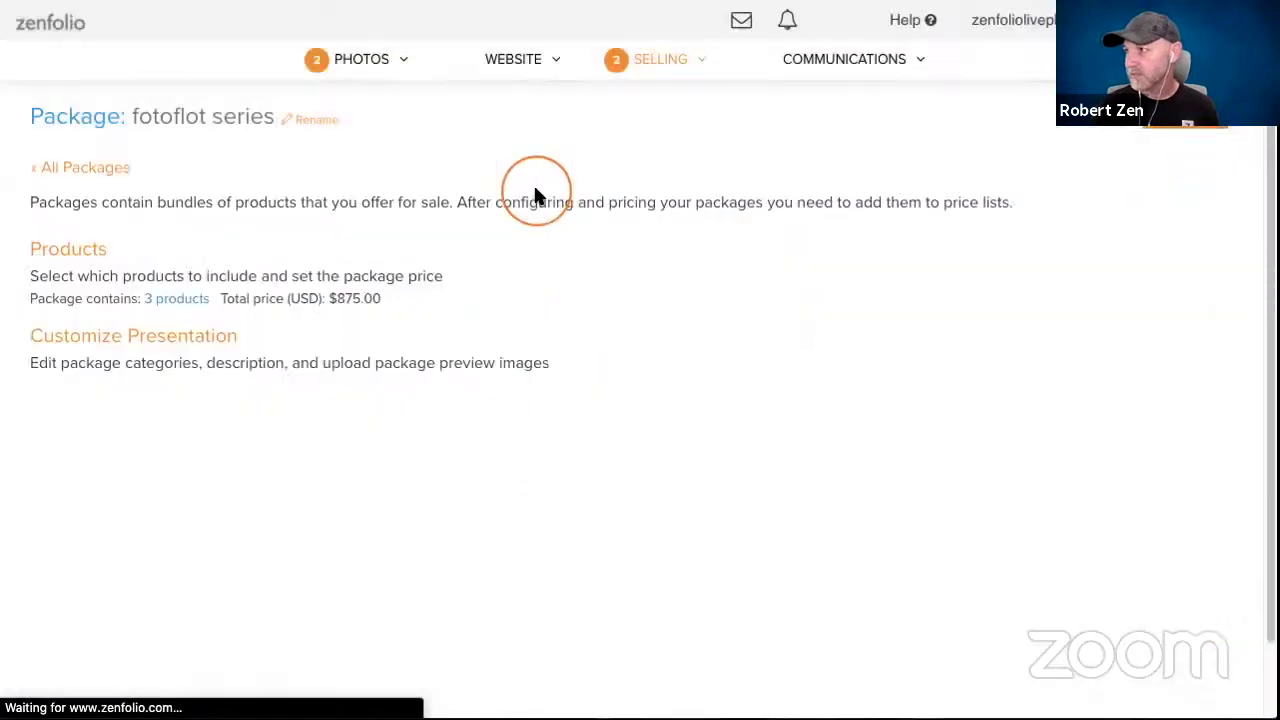
click(1166, 127)
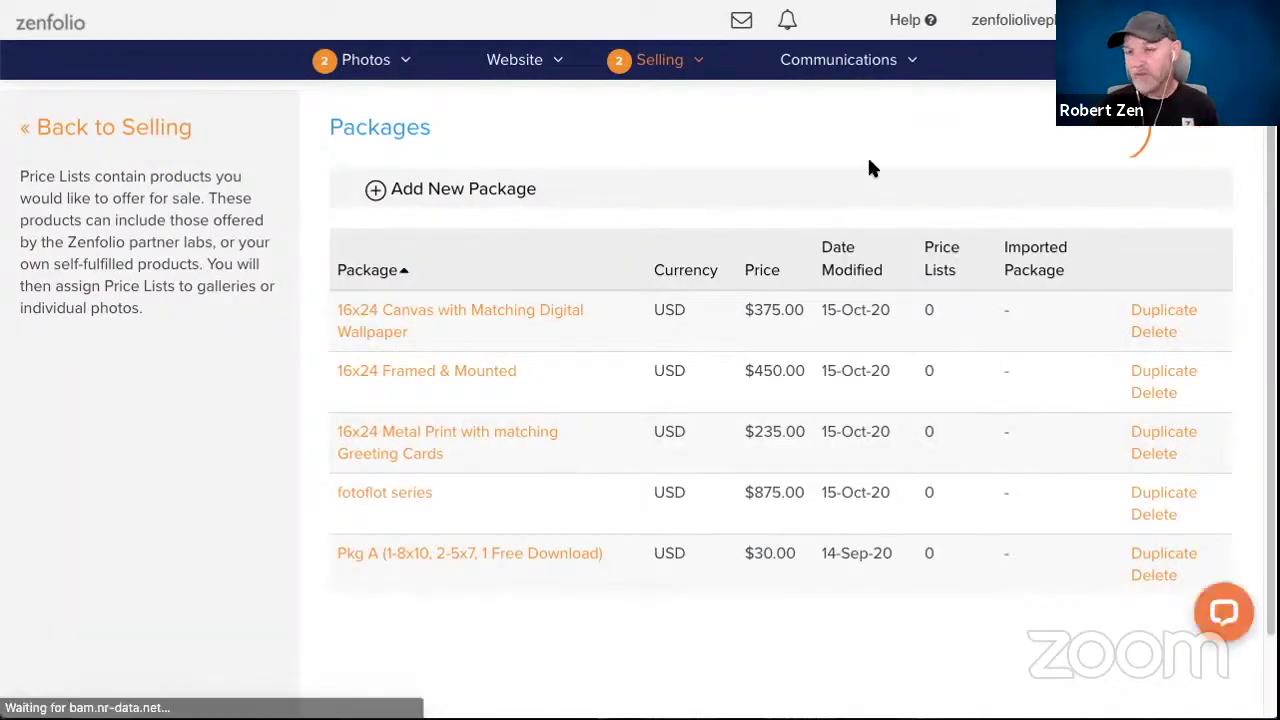
click(869, 165)
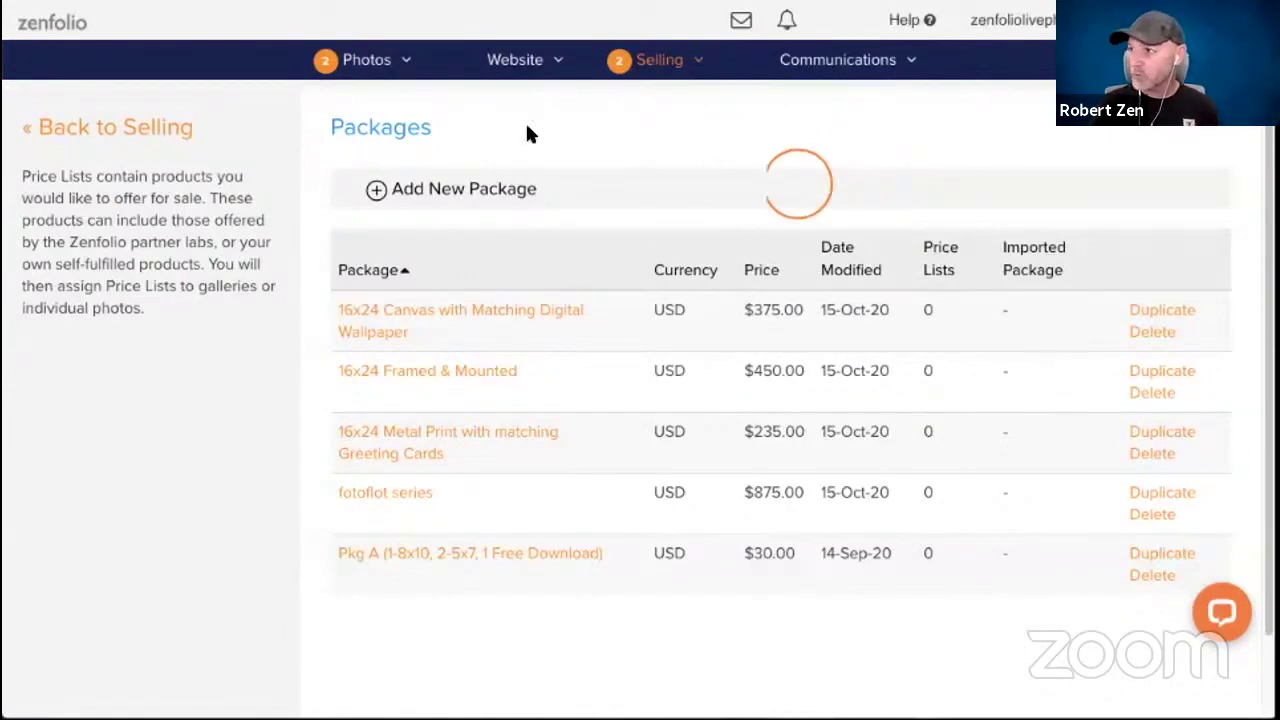
click(368, 60)
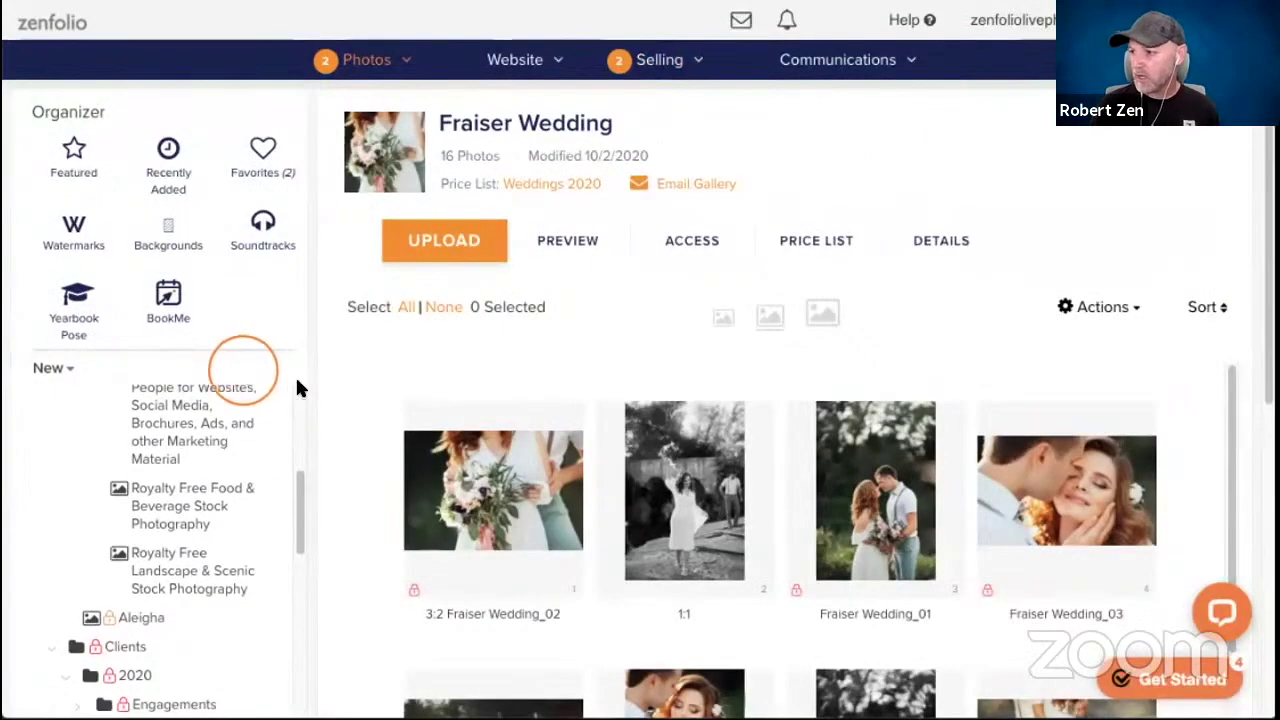
Open the Royalty Free Landscape & Scenic gallery and bring up the sunset waterfall photo's details.
click(192, 565)
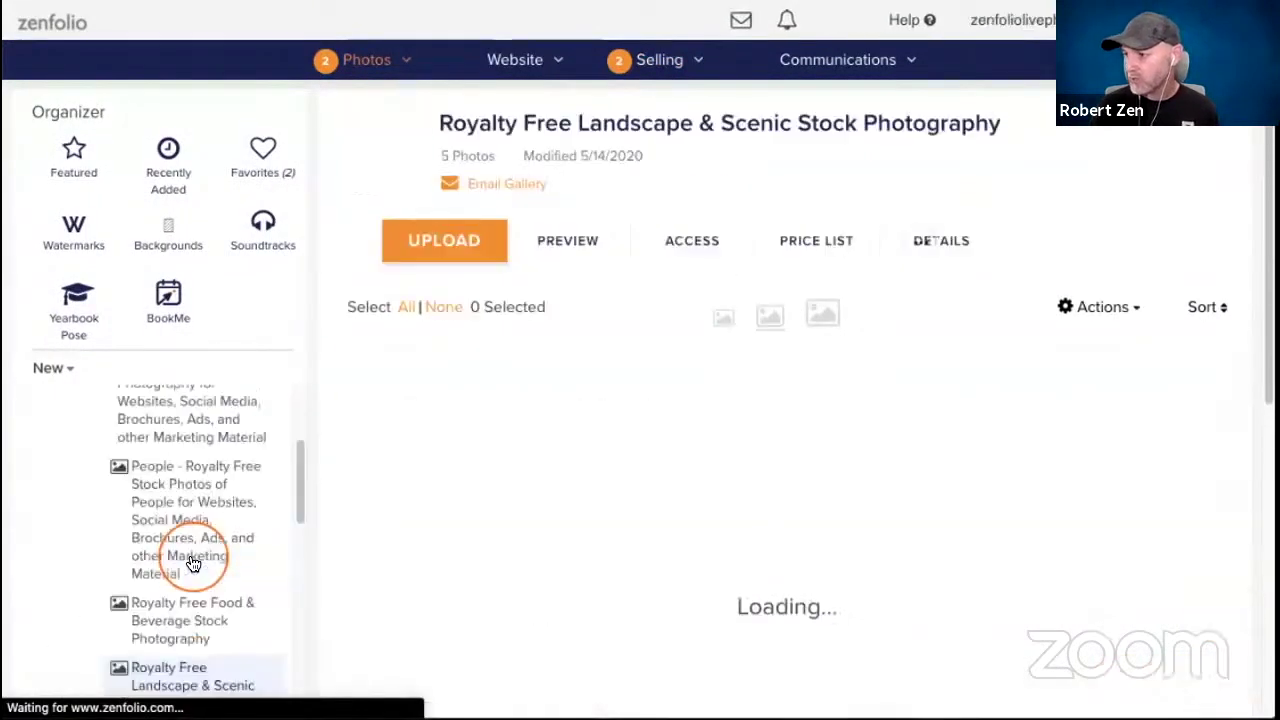
scroll(673, 280, down, 1)
scroll(790, 530, down, 1)
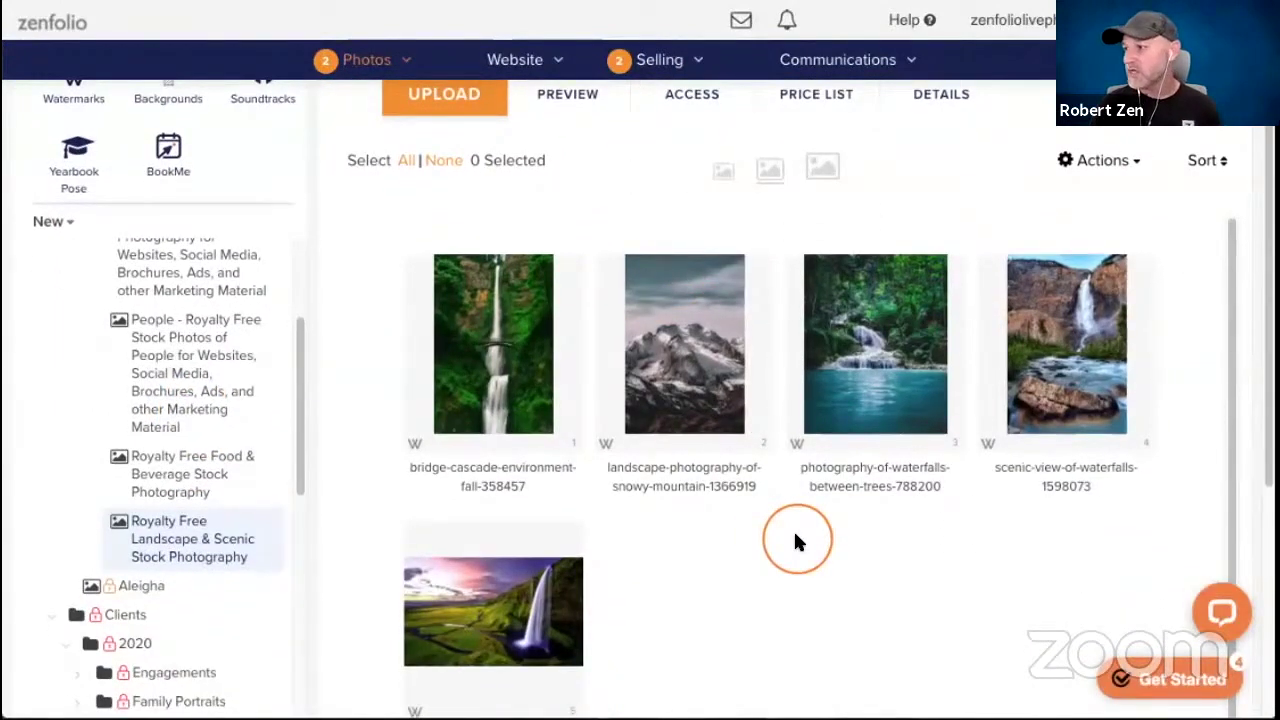
scroll(765, 545, down, 3)
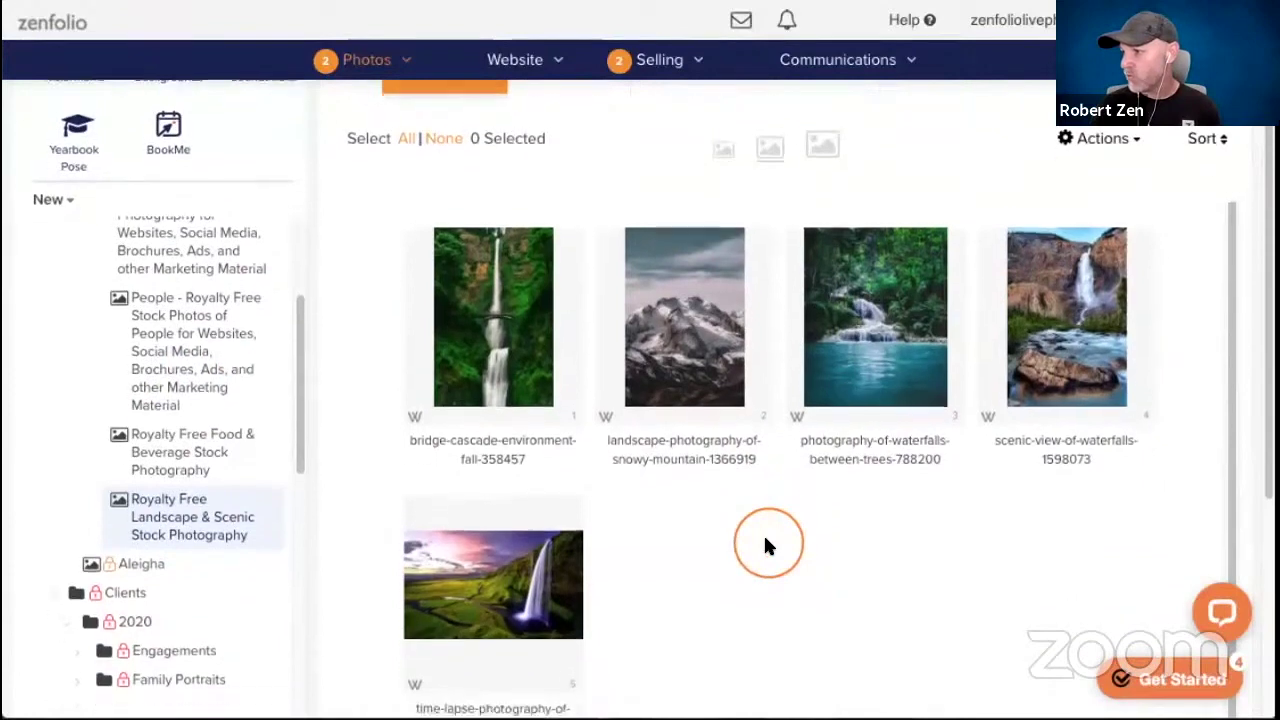
scroll(780, 527, down, 1)
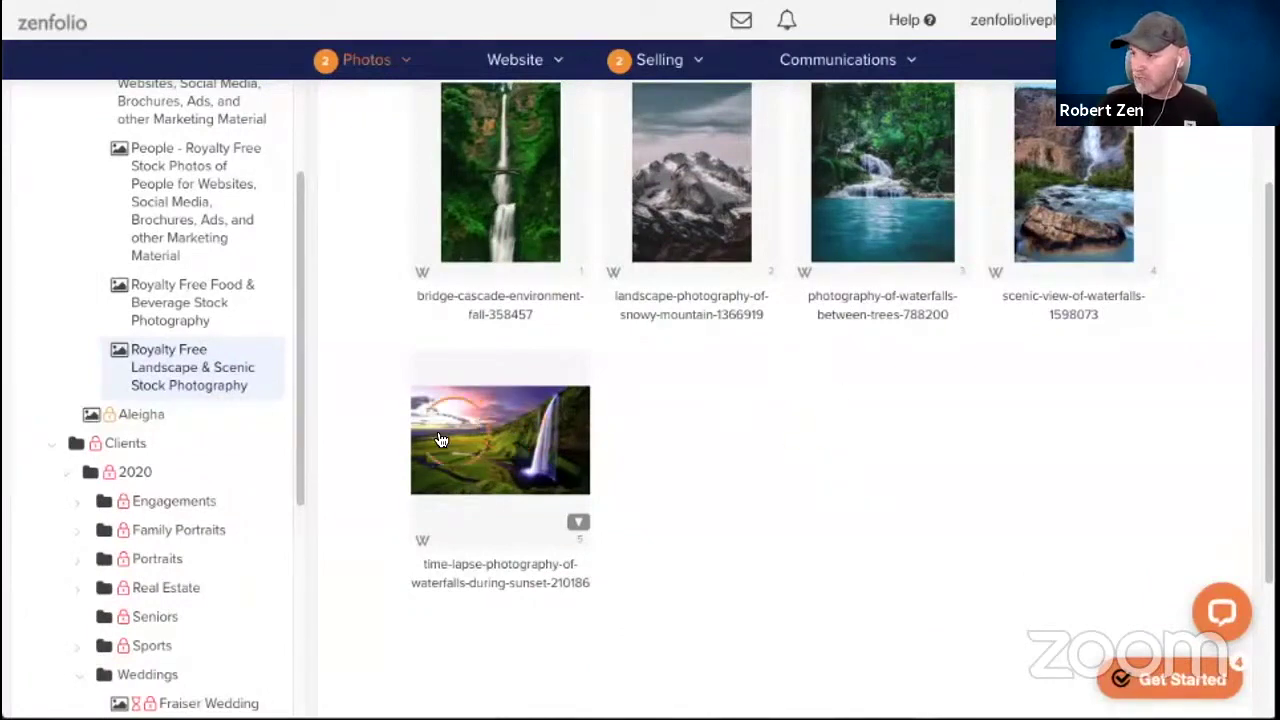
click(480, 428)
click(843, 458)
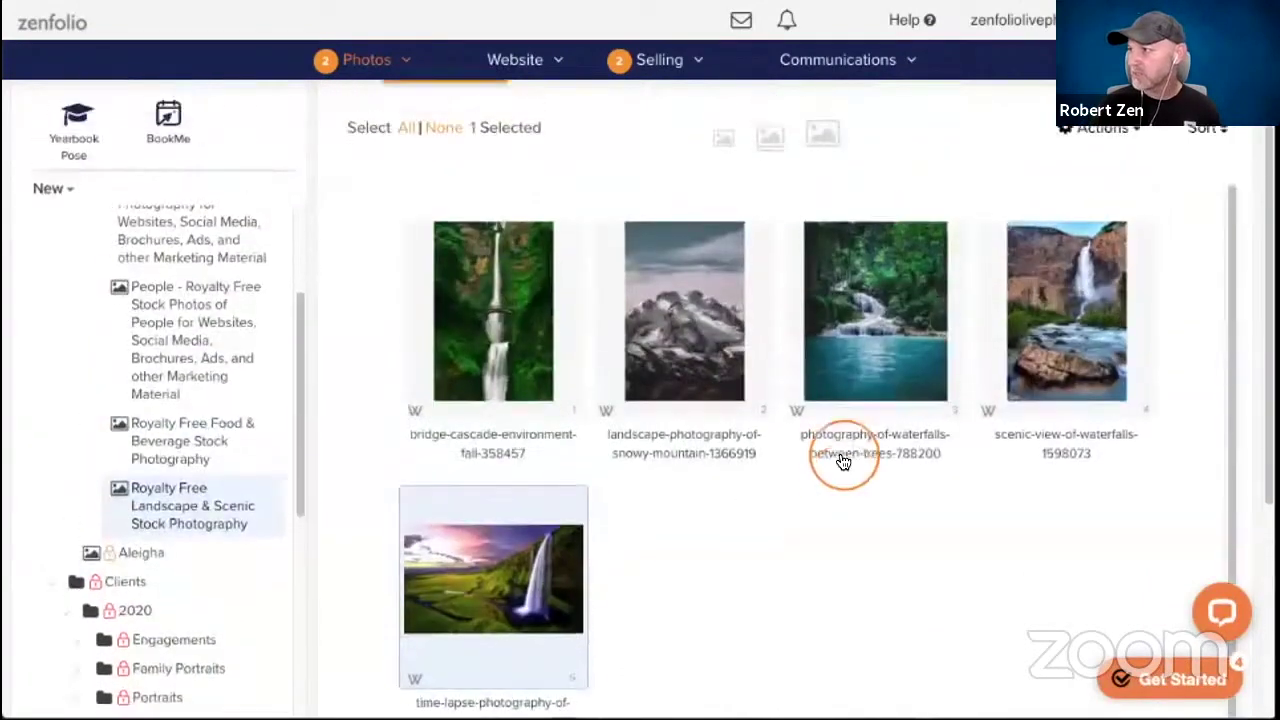
click(955, 104)
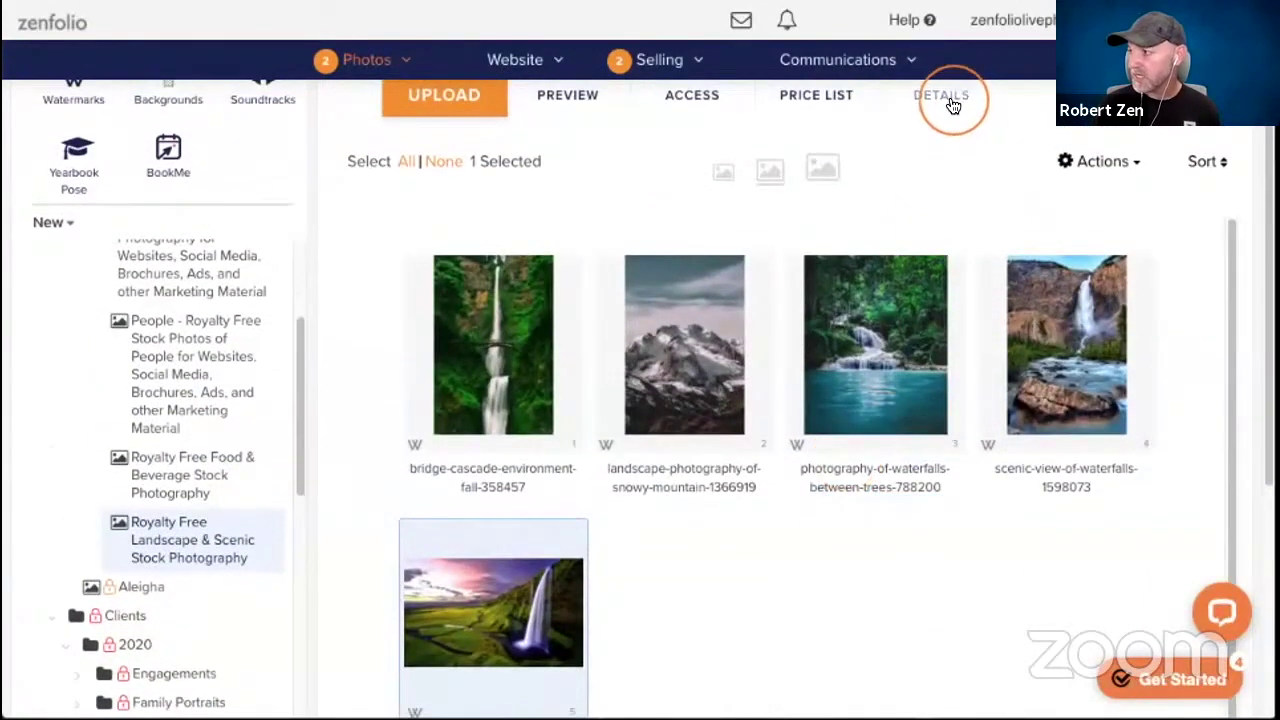
Enter the keywords 30x20,20x30 for the sunset waterfall photo and save them.
click(1073, 340)
scroll(982, 417, down, 2)
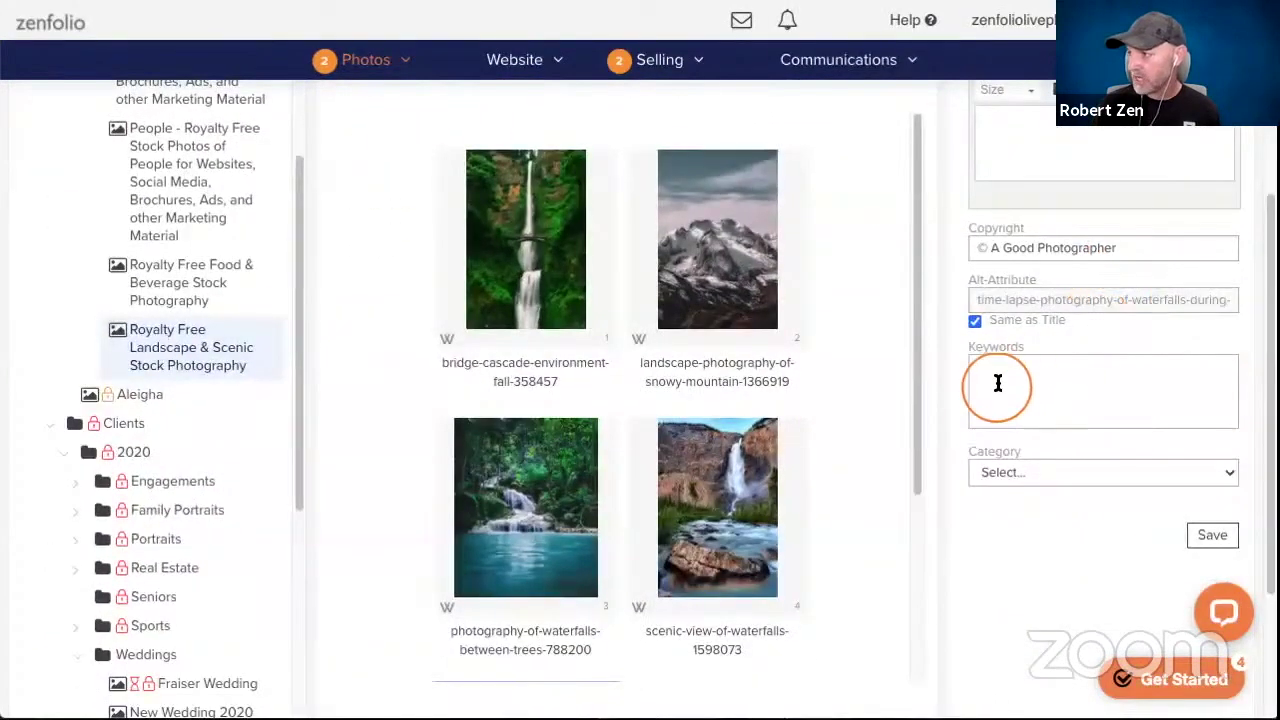
click(1128, 373)
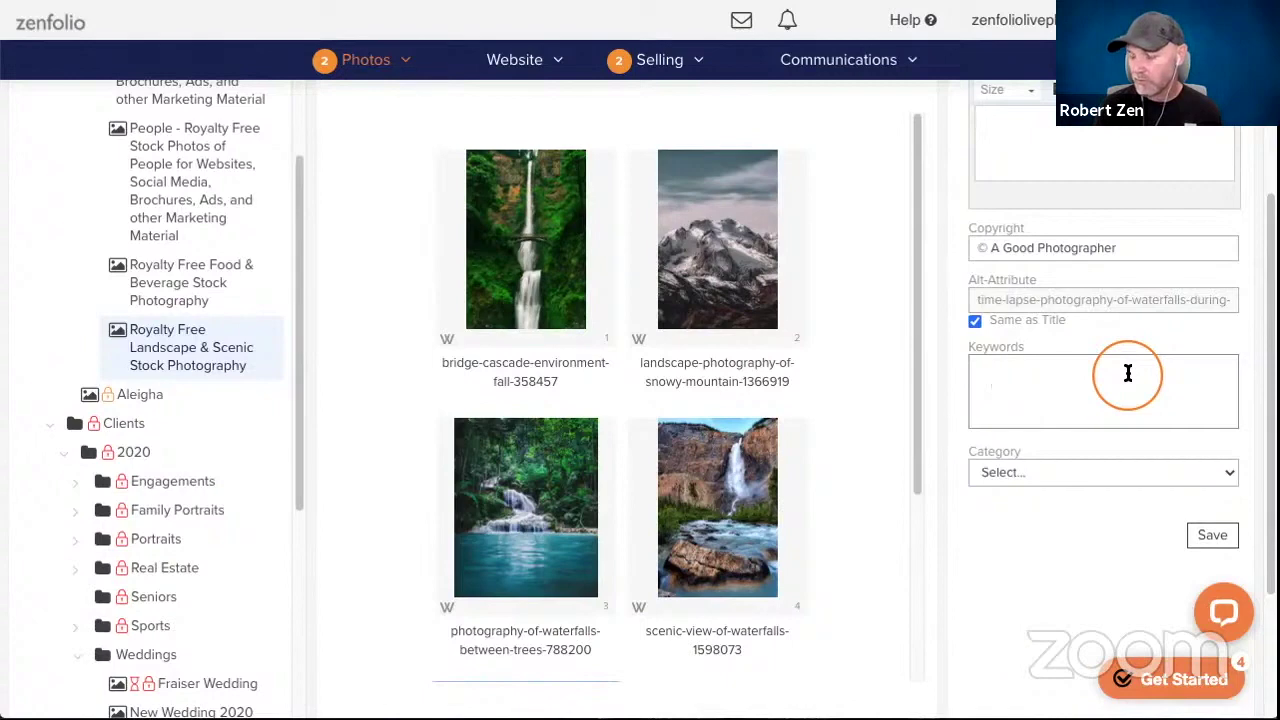
text(30x20)
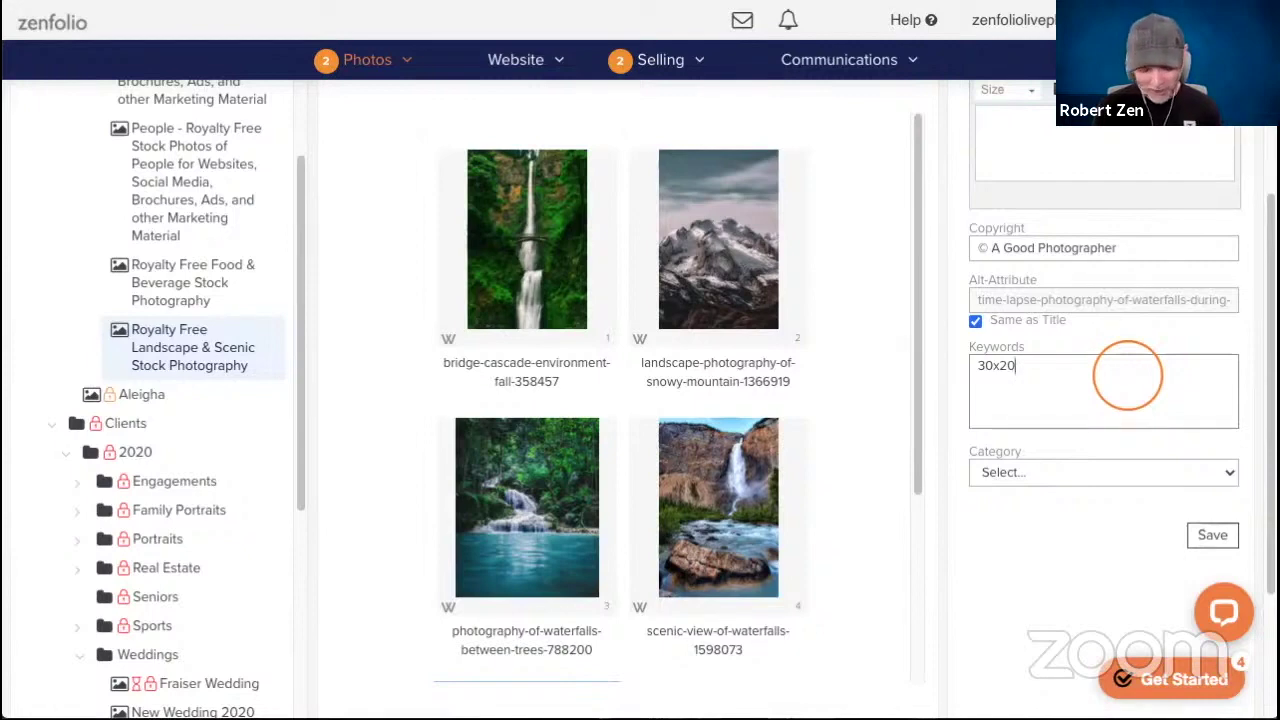
text(,20x30)
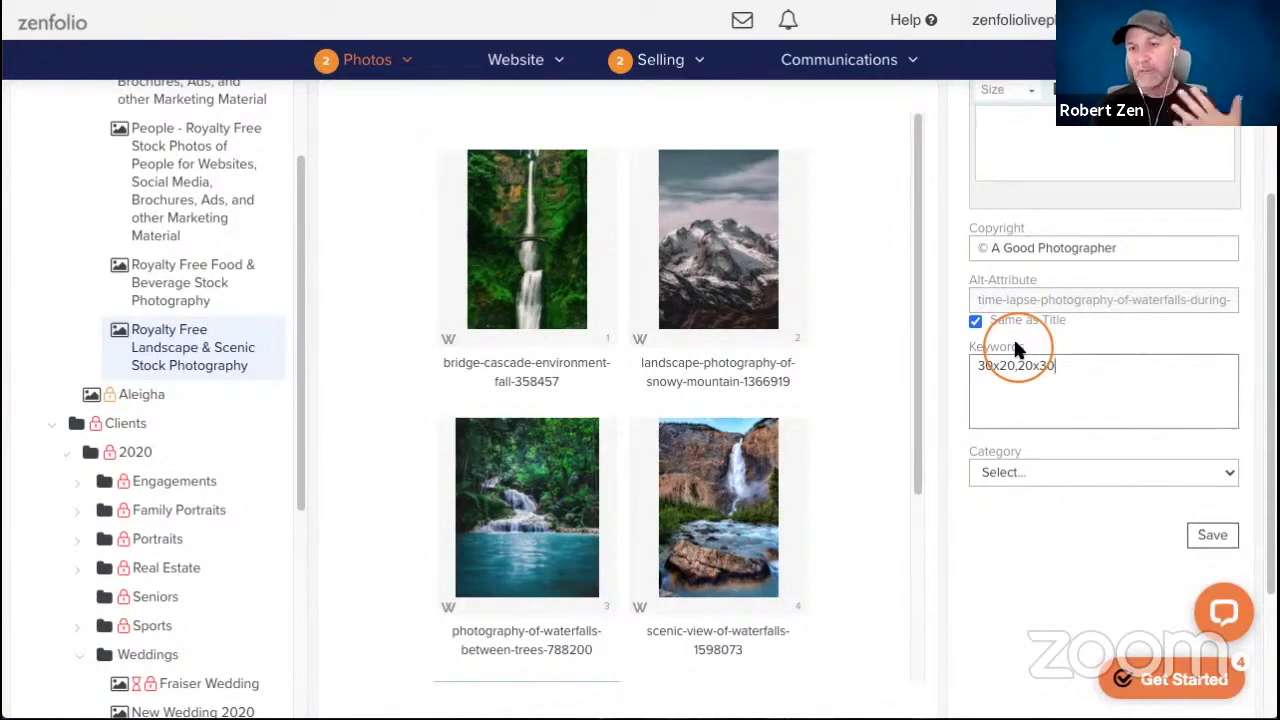
click(1216, 540)
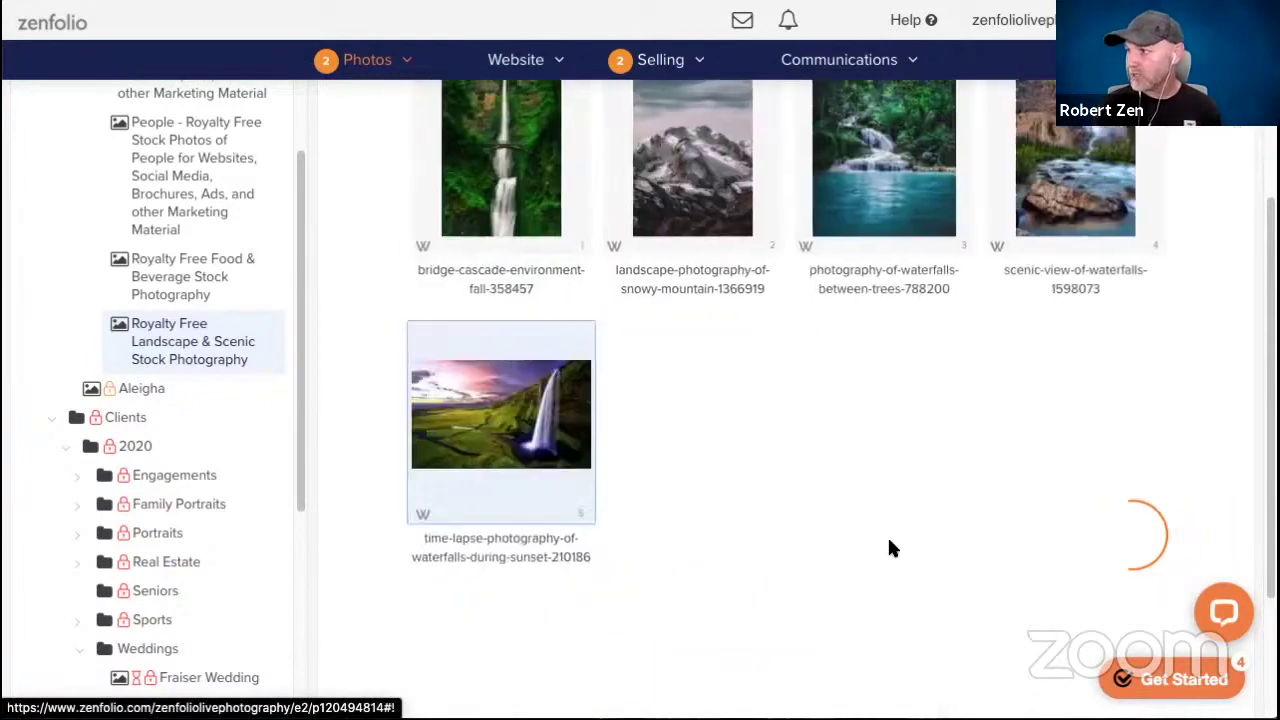
click(890, 547)
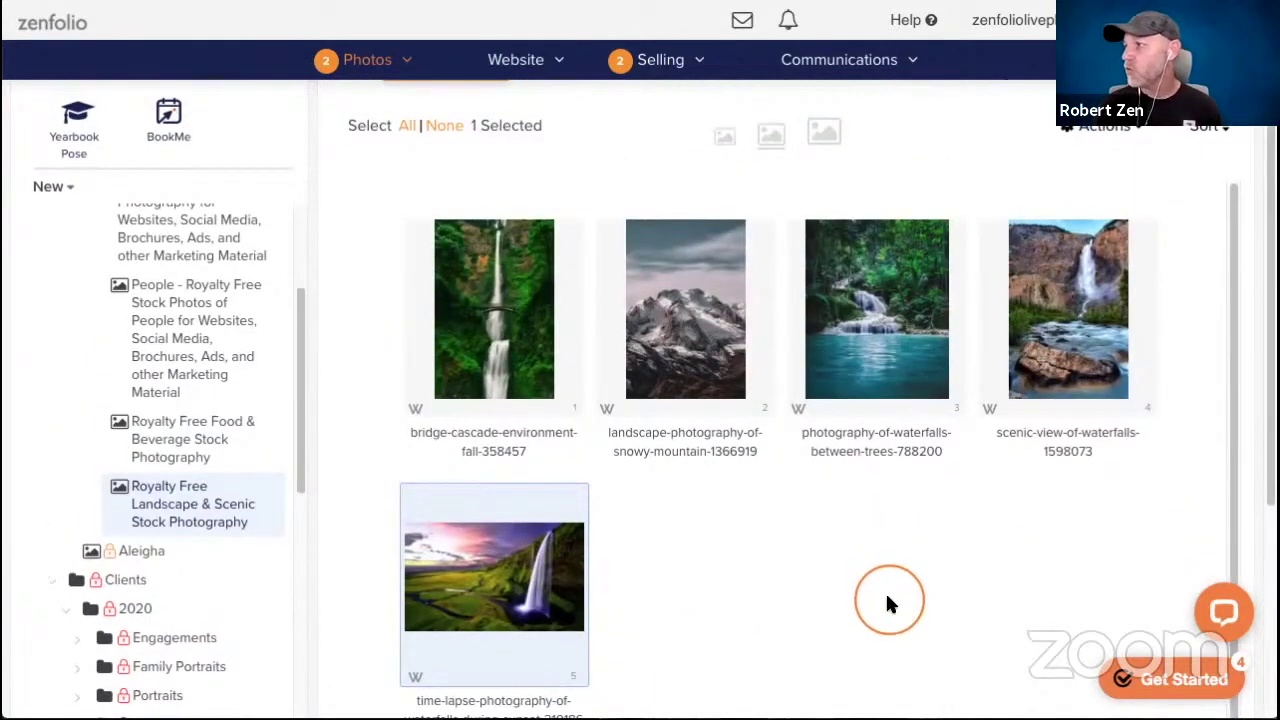
Give the bridge-cascade waterfall photo the keyword 20x16a and save it.
click(503, 330)
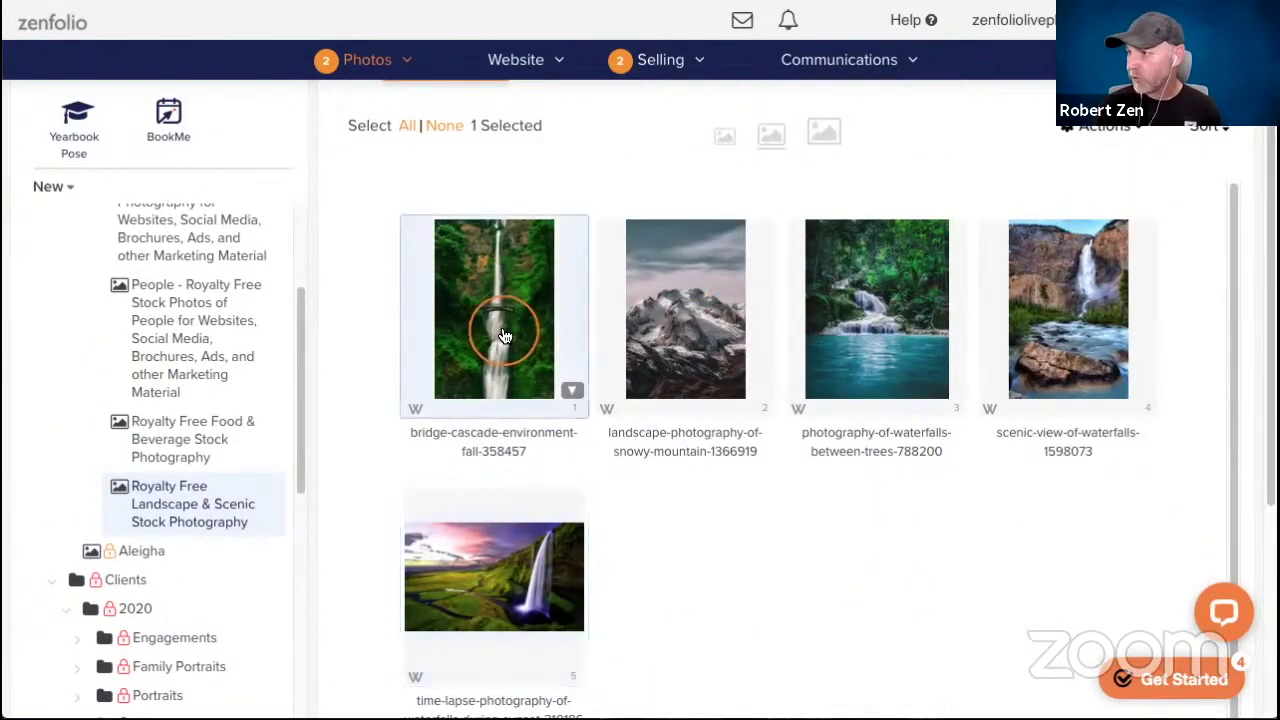
click(503, 276)
click(503, 276)
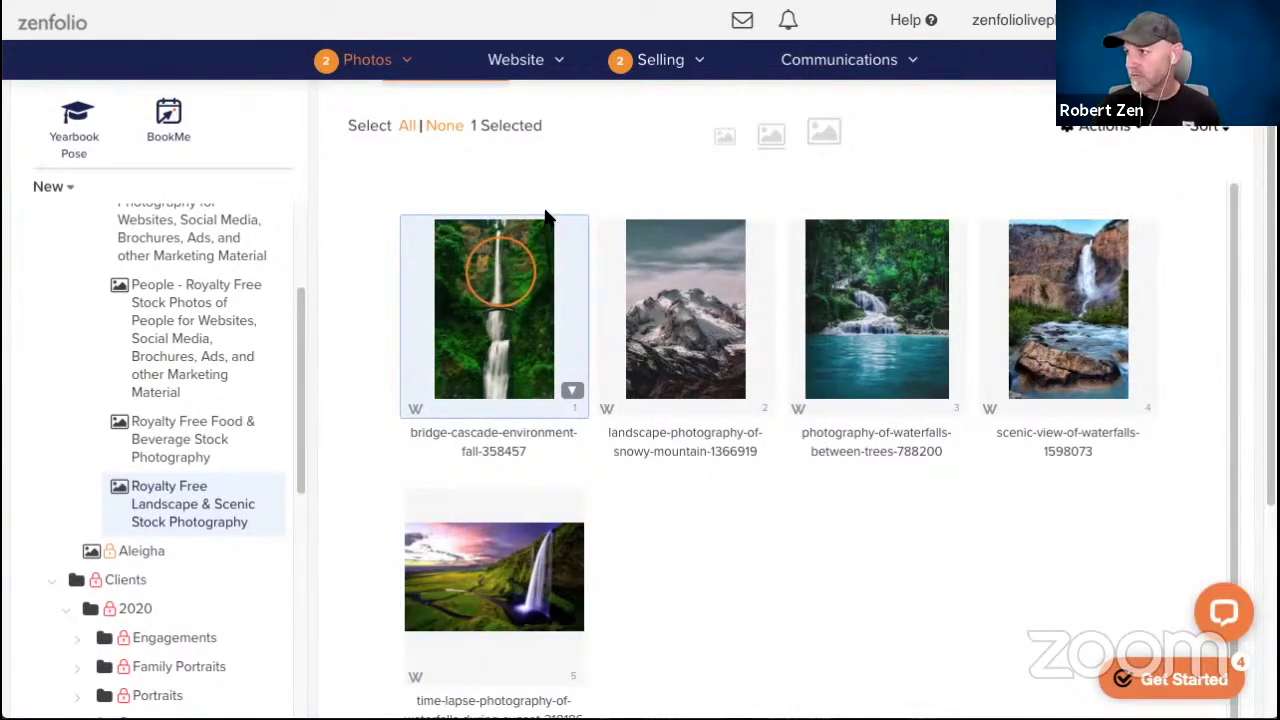
click(943, 150)
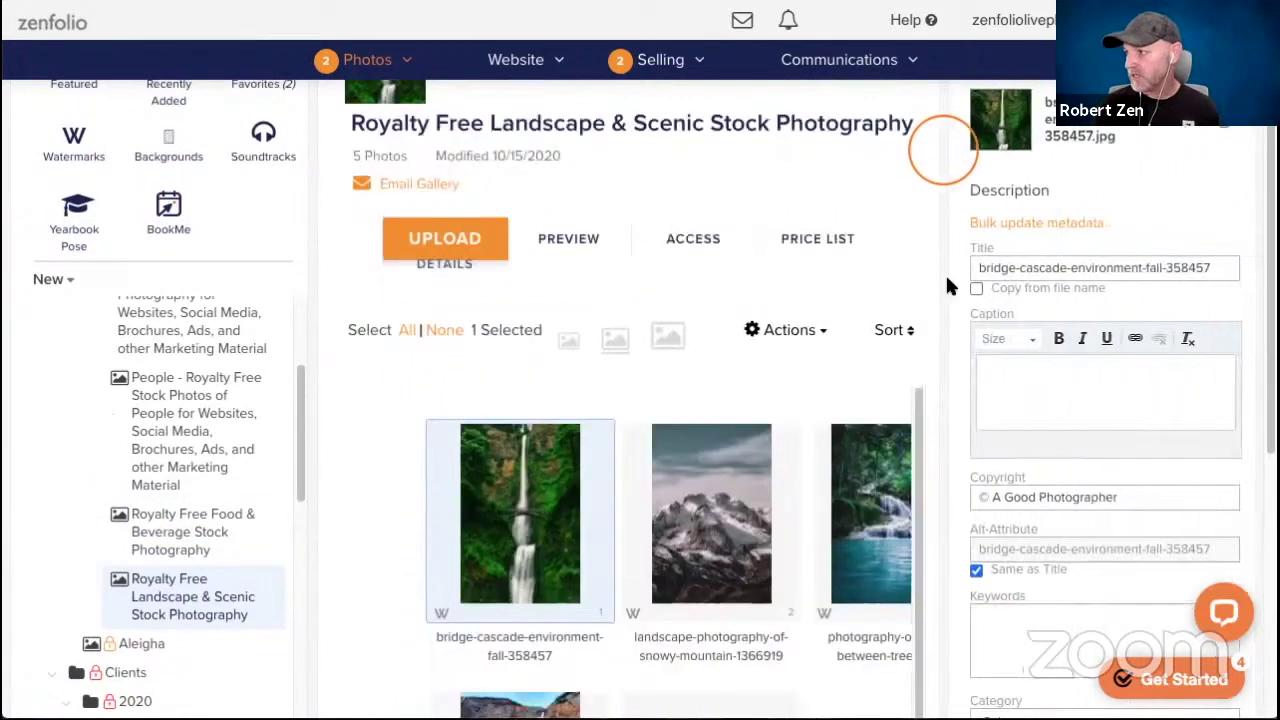
scroll(1000, 400, down, 4)
click(1032, 455)
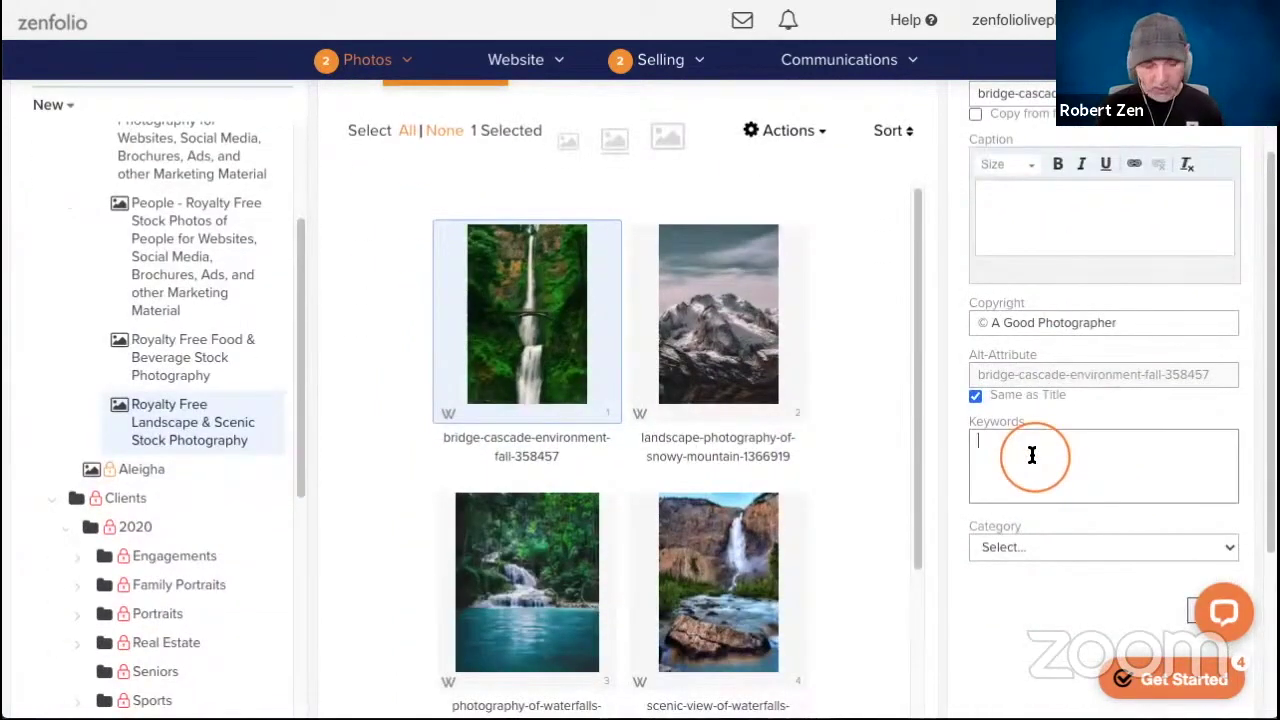
text(20x1)
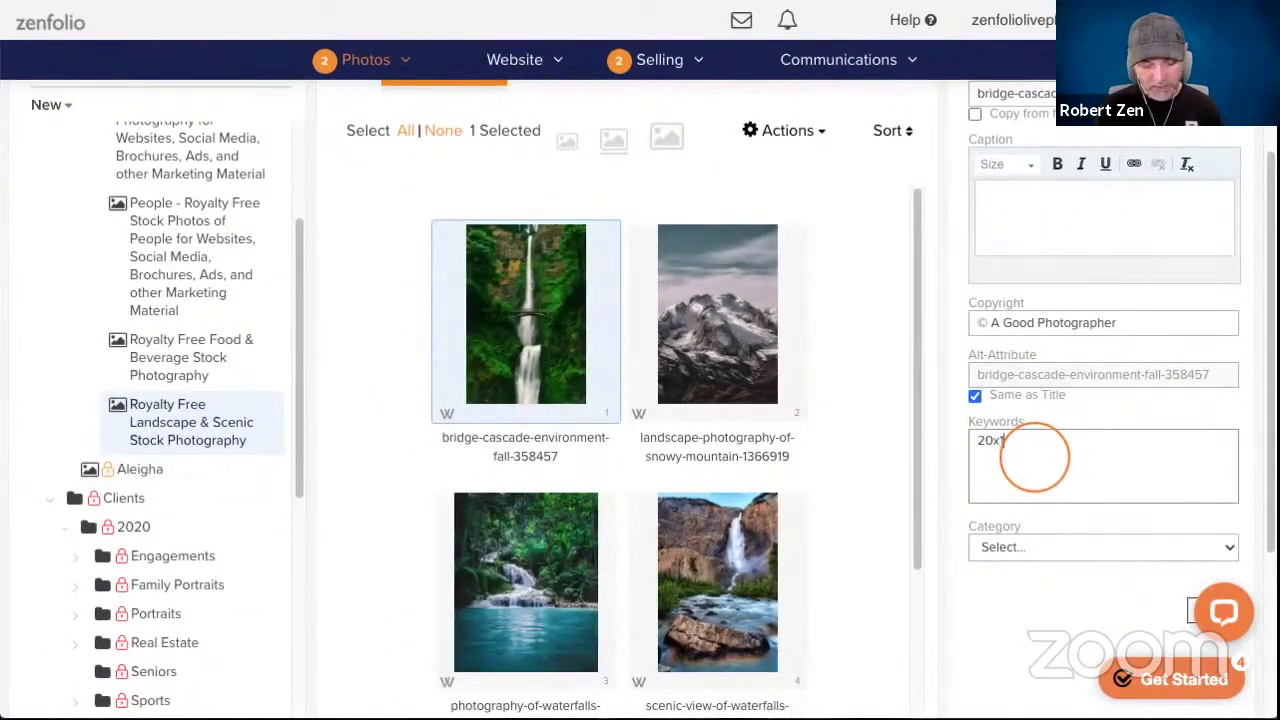
text(6a)
scroll(1036, 470, down, 1)
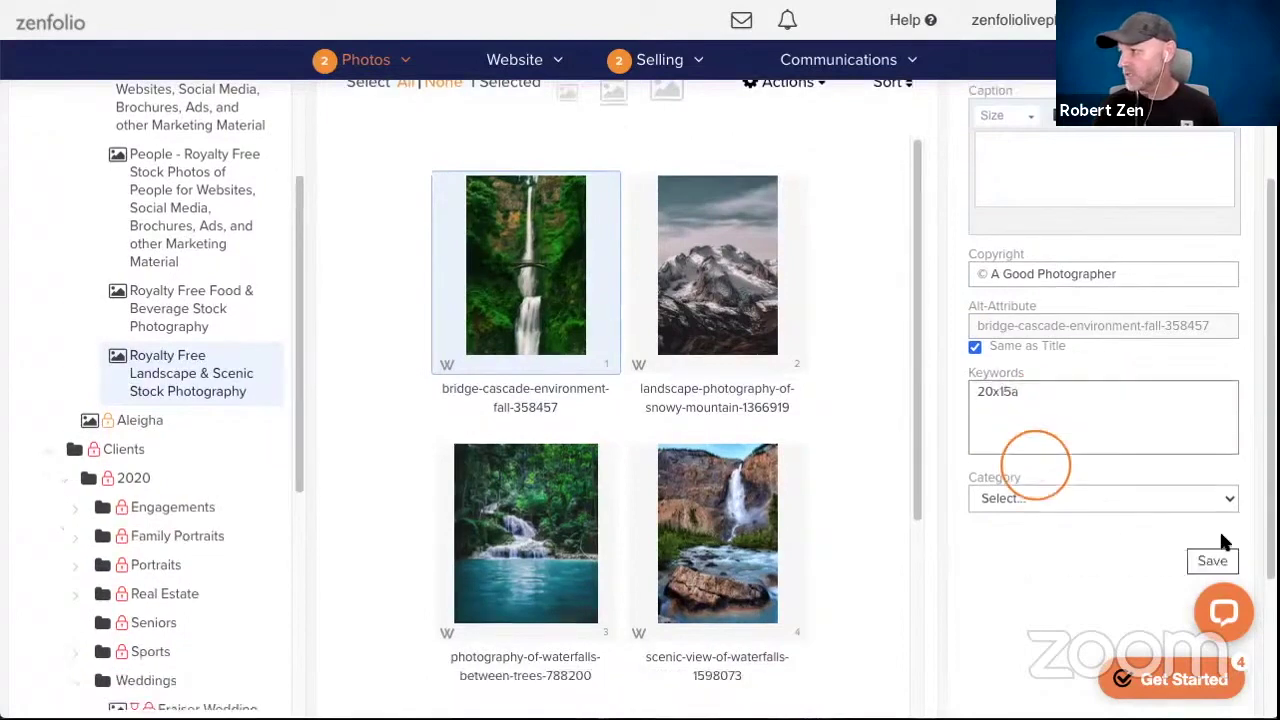
click(1214, 551)
Tag the scenic waterfall photo with keyword 20x15b and save its details.
scroll(955, 477, up, 1)
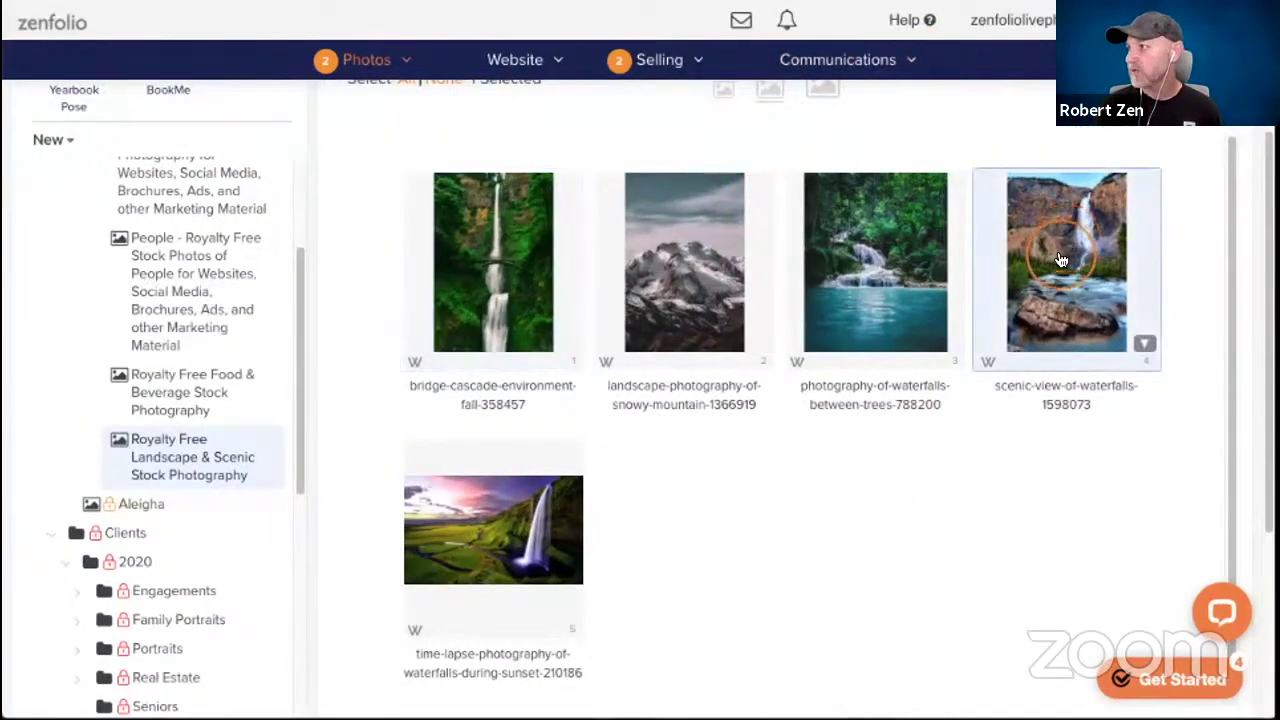
scroll(1060, 250, up, 2)
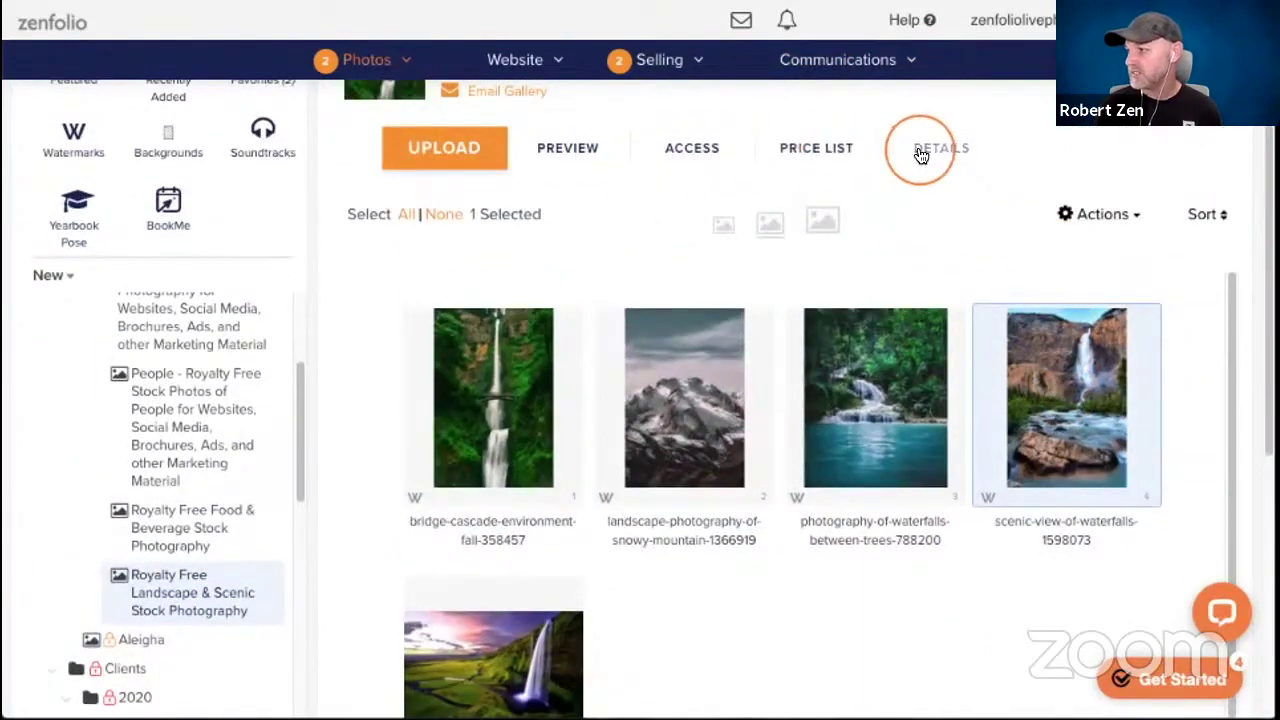
click(914, 148)
scroll(955, 205, down, 3)
click(1002, 405)
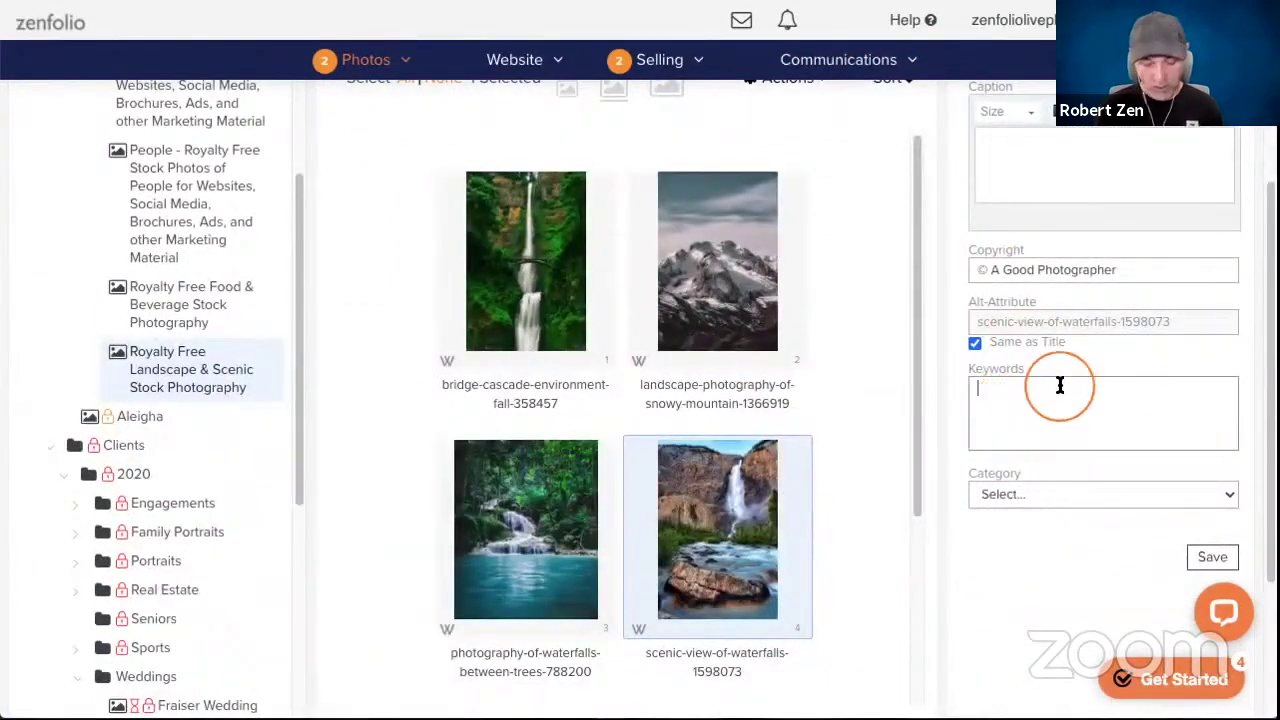
text(20x15b)
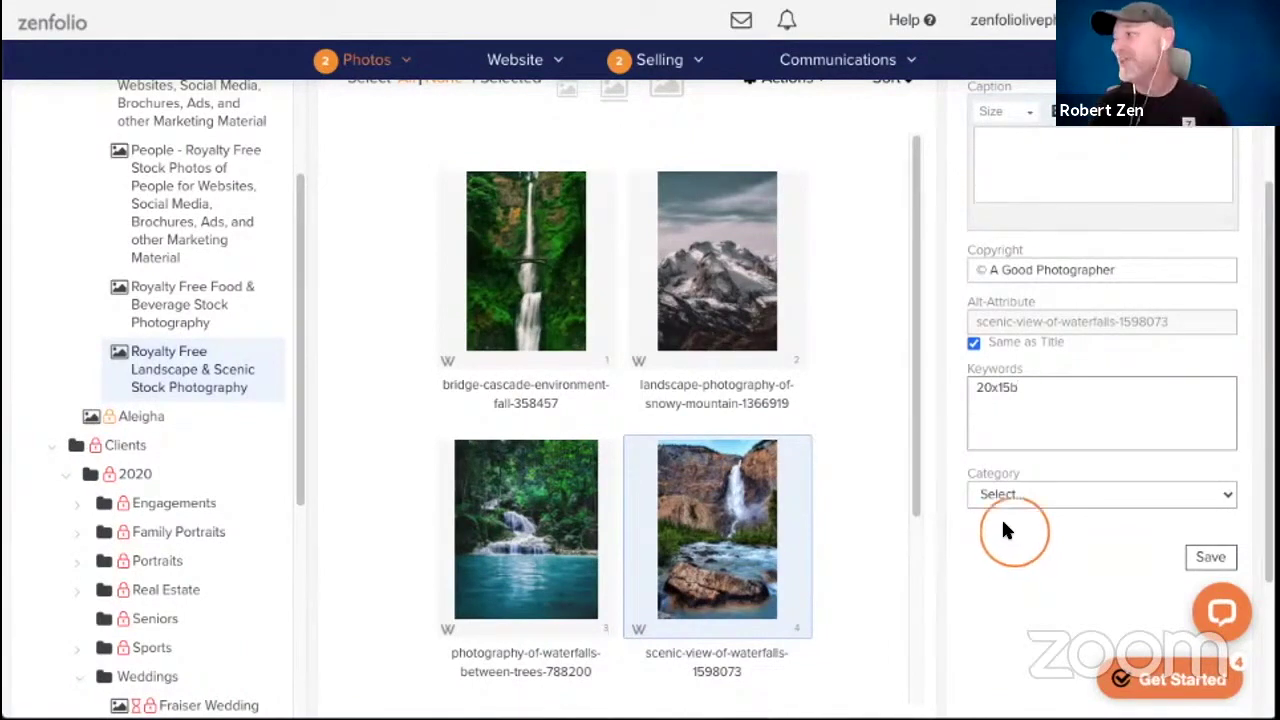
click(1020, 386)
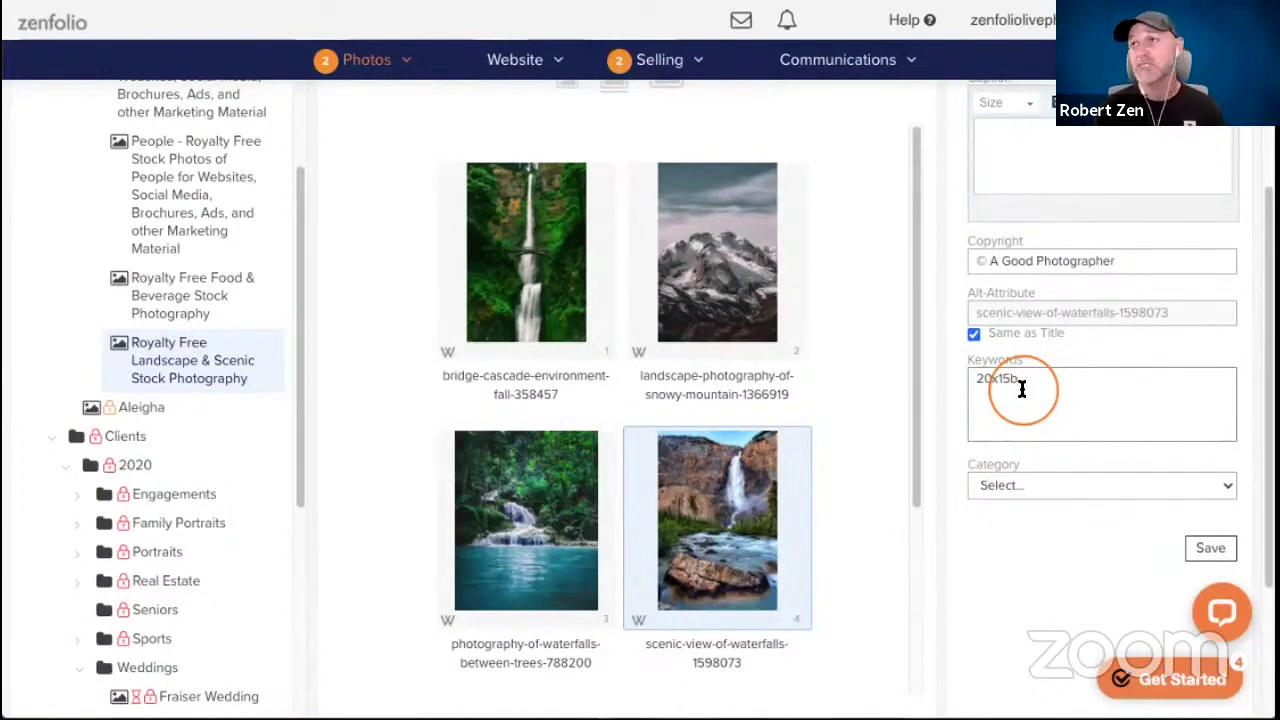
click(1193, 553)
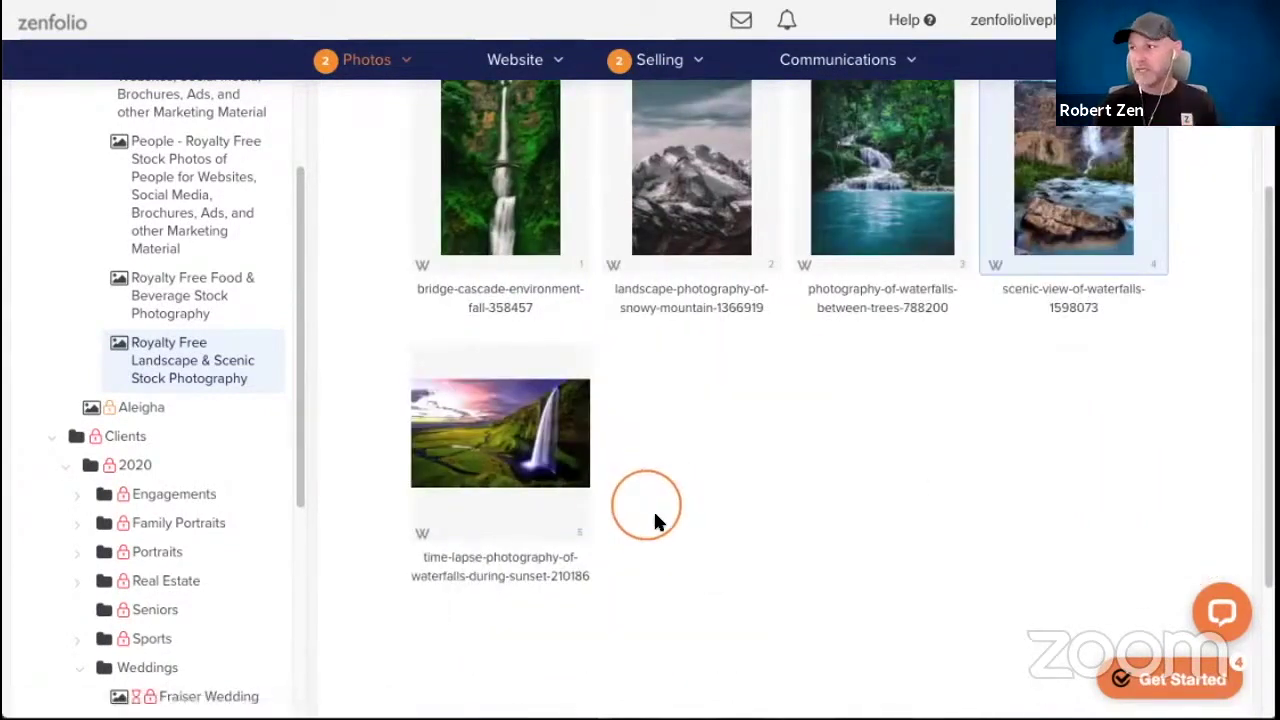
scroll(657, 495, up, 5)
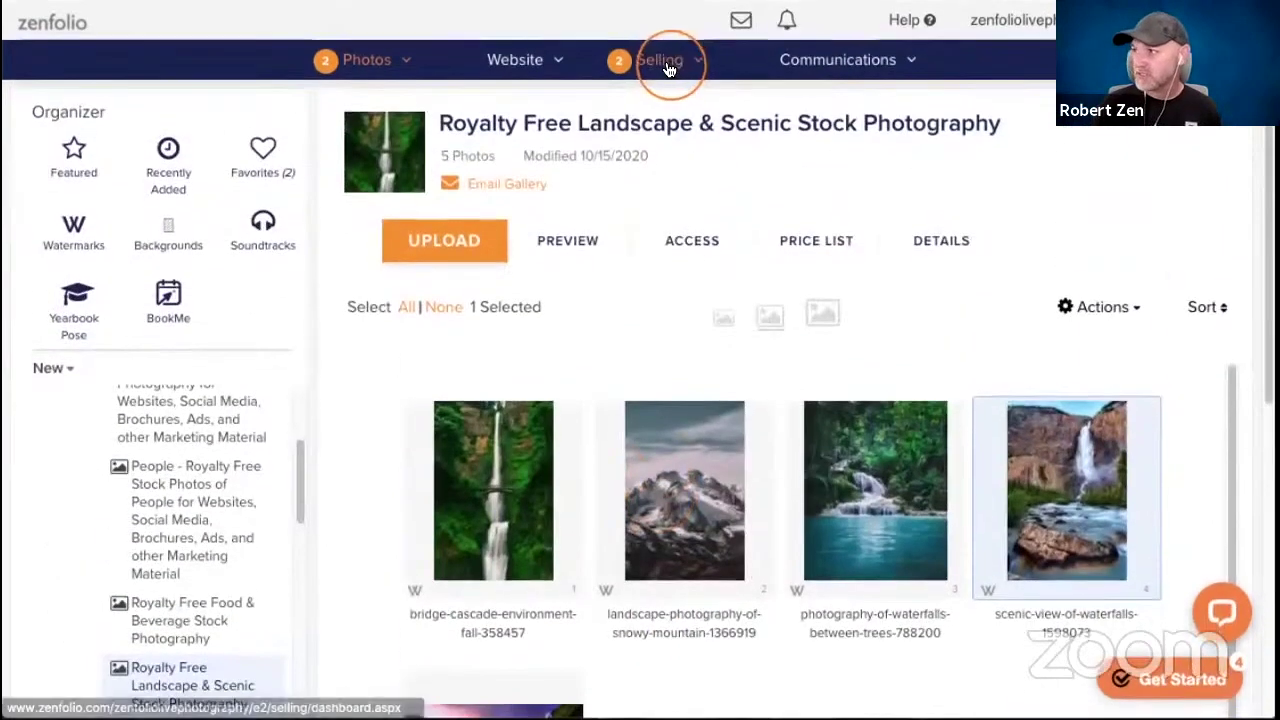
Go from Selling to the Price Lists page, which shows the three existing lists including Weddings 2020.
click(668, 62)
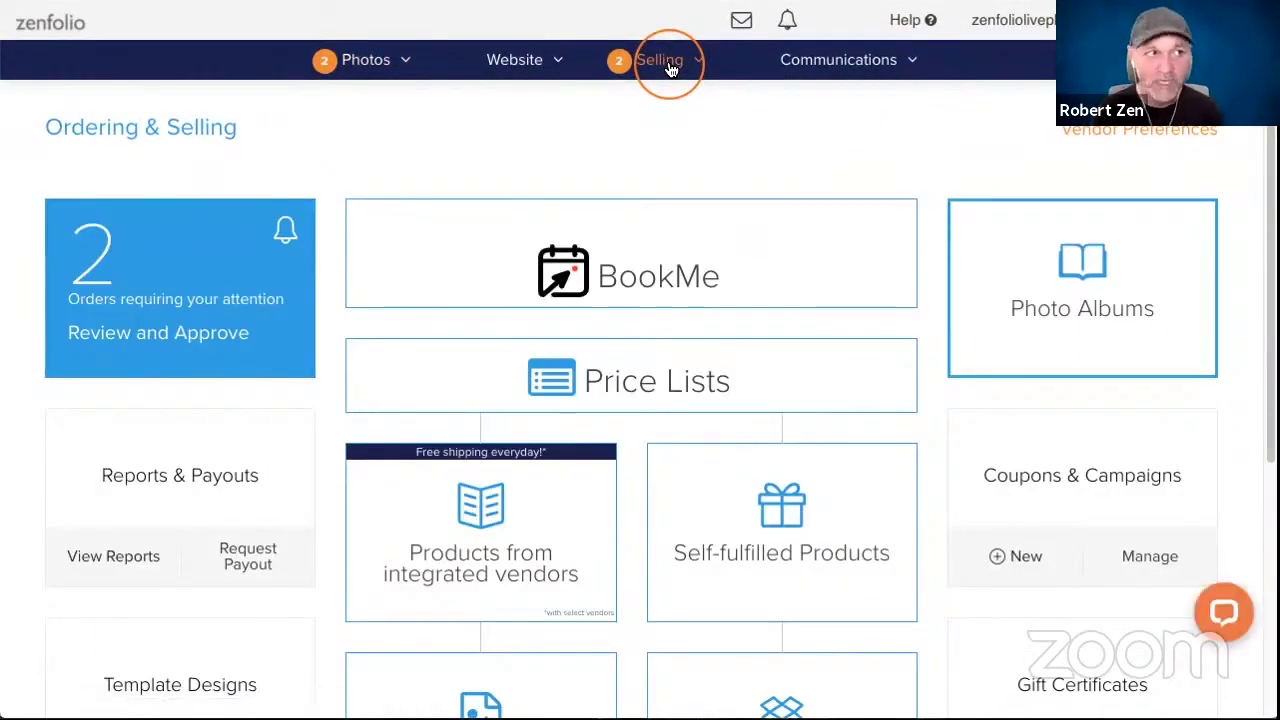
click(670, 68)
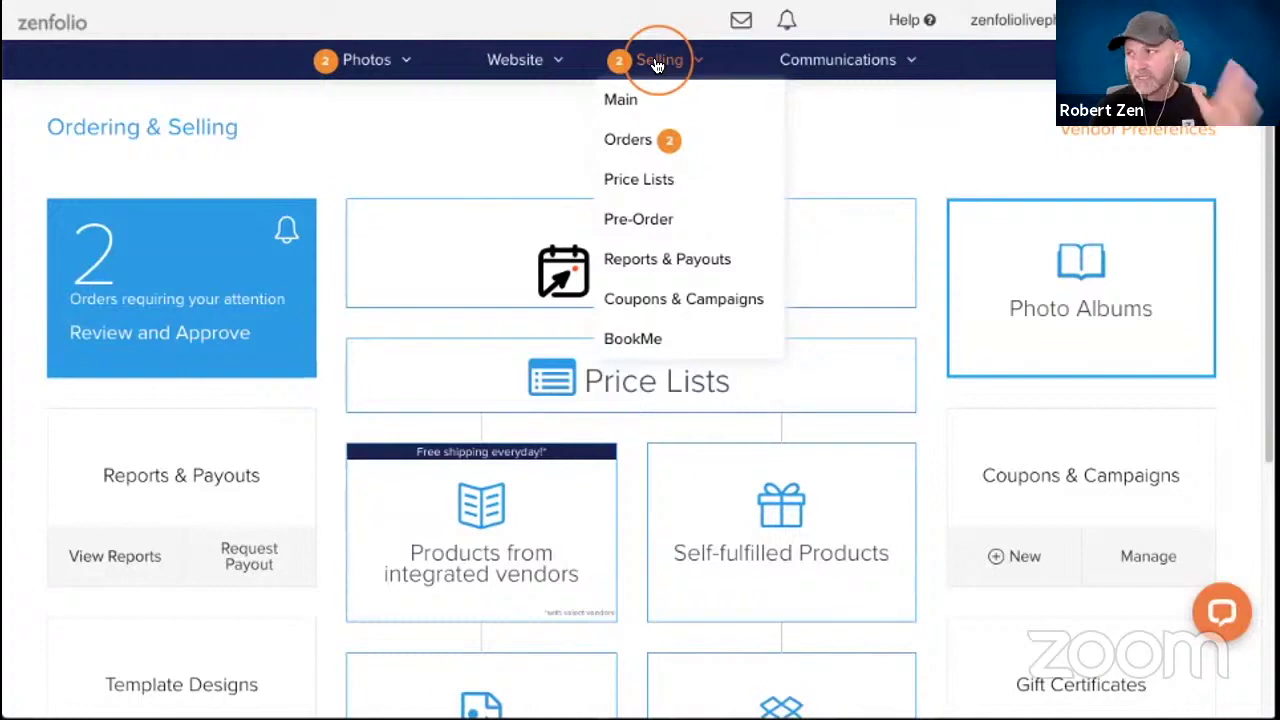
click(426, 147)
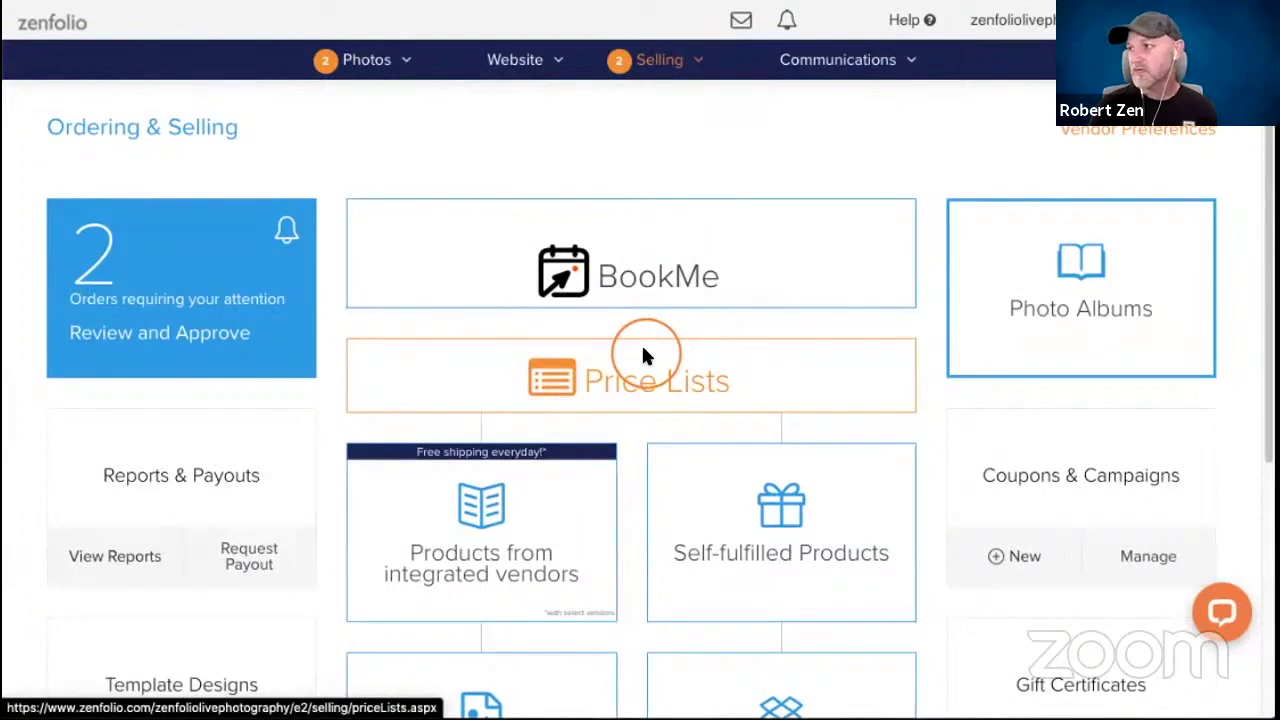
click(613, 387)
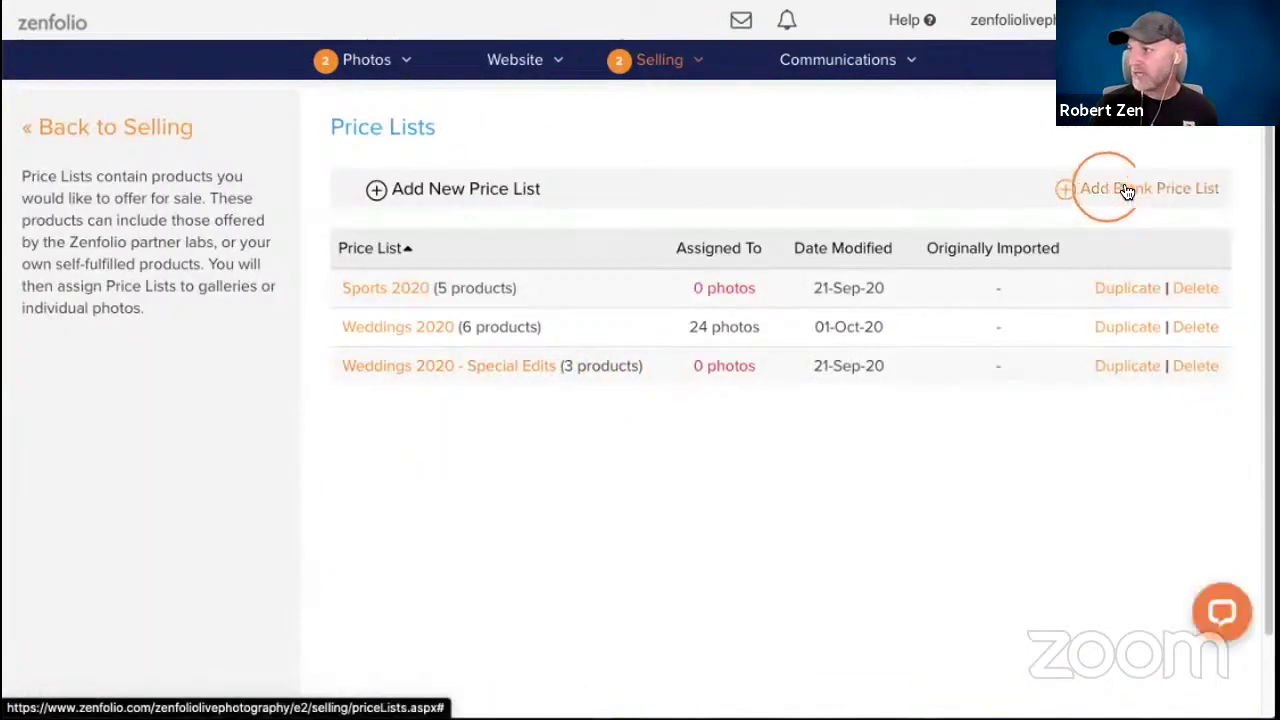
Create a blank price list named Landscape and show products from A Good Photographer.
click(1131, 192)
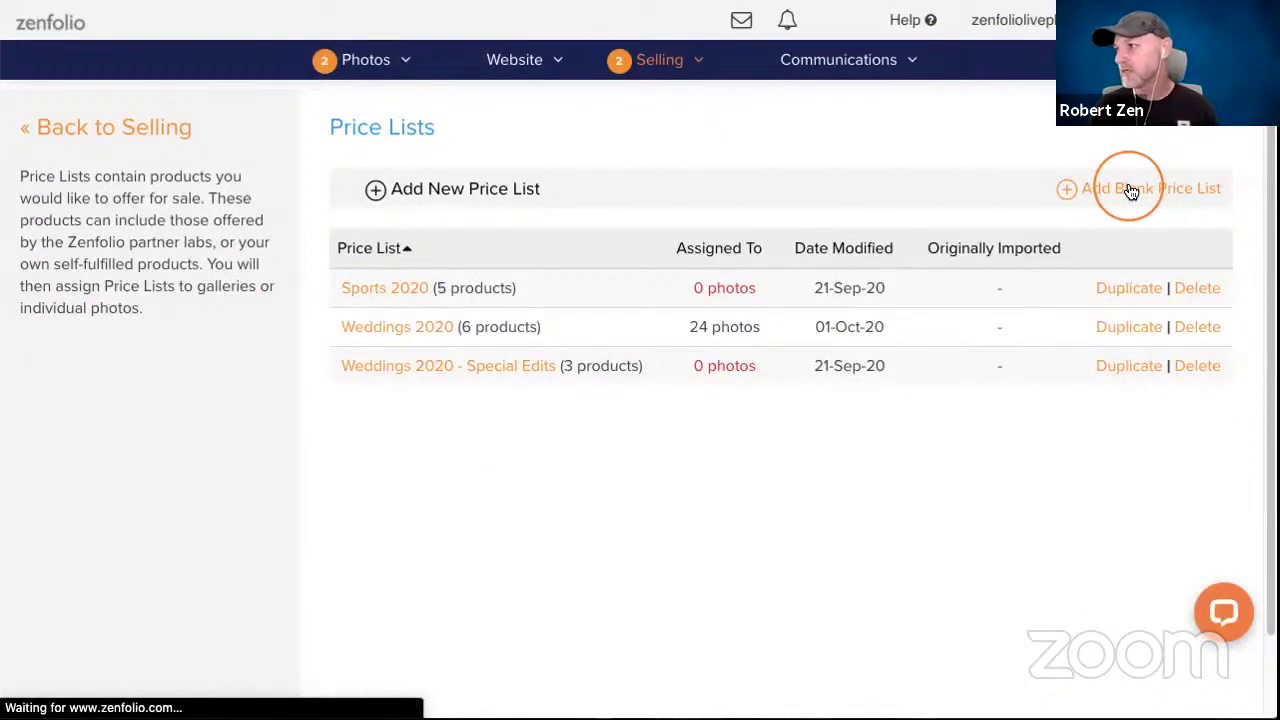
text(L)
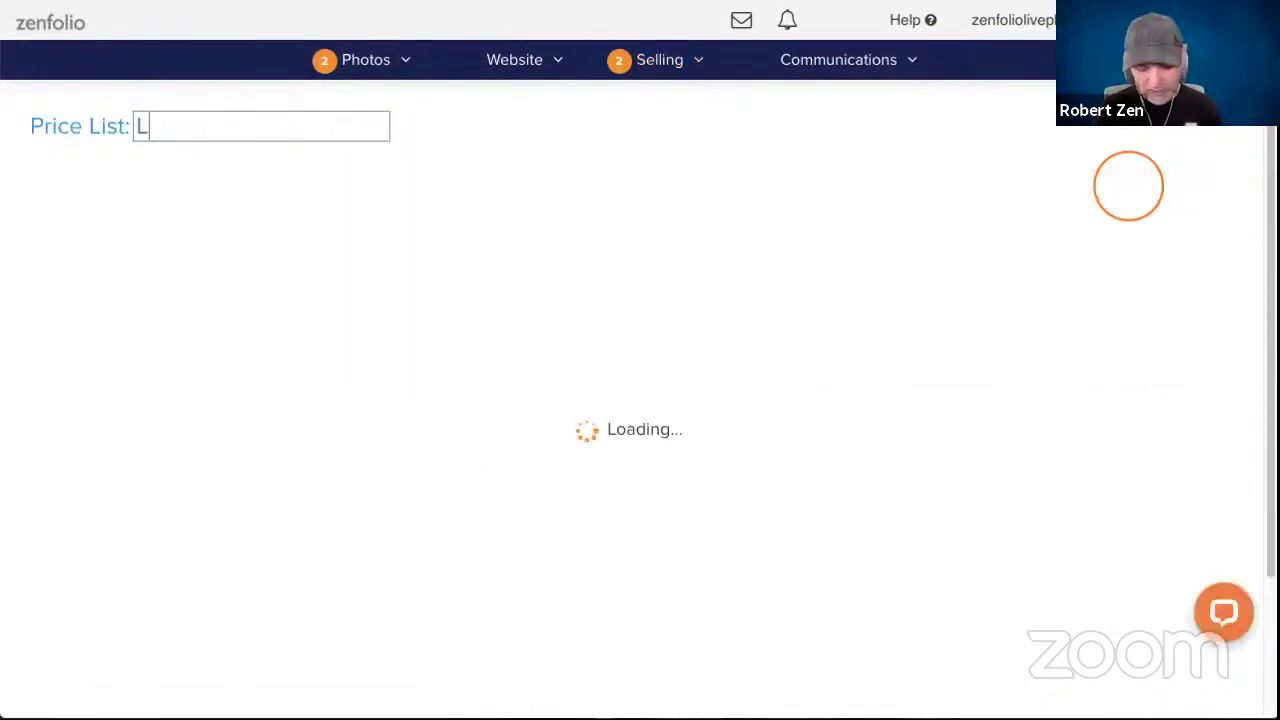
text(andscape)
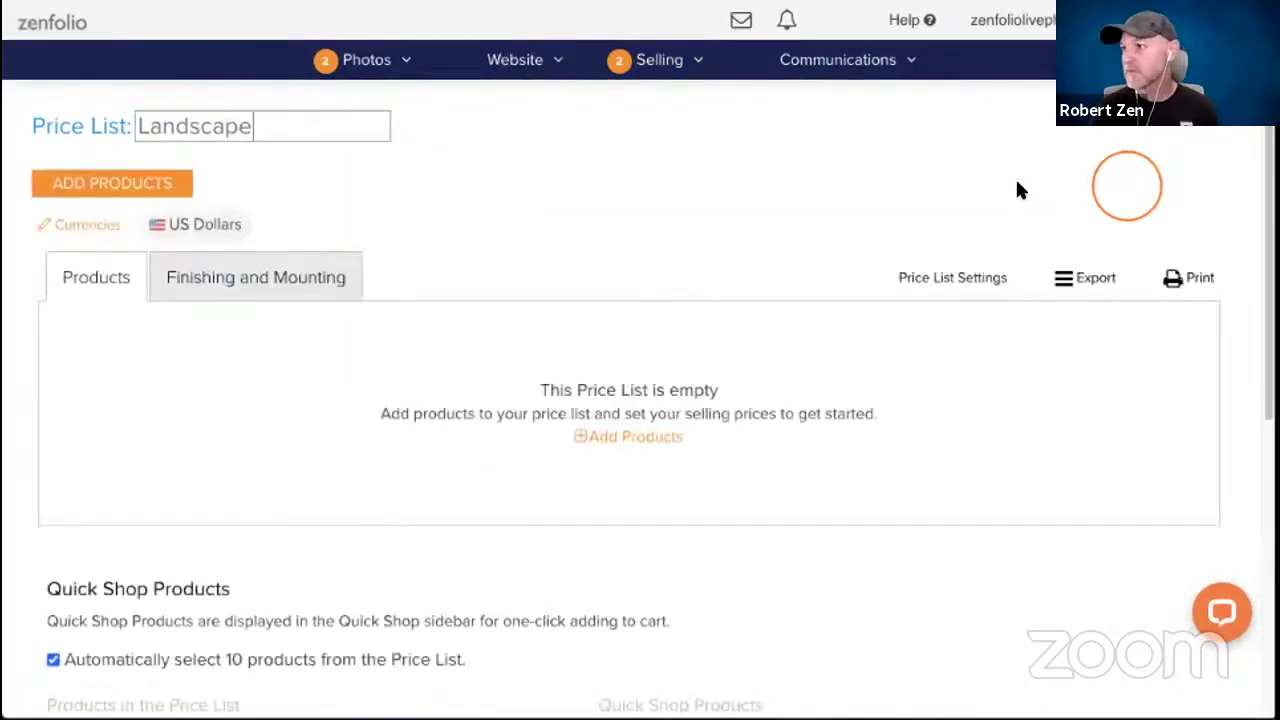
click(74, 178)
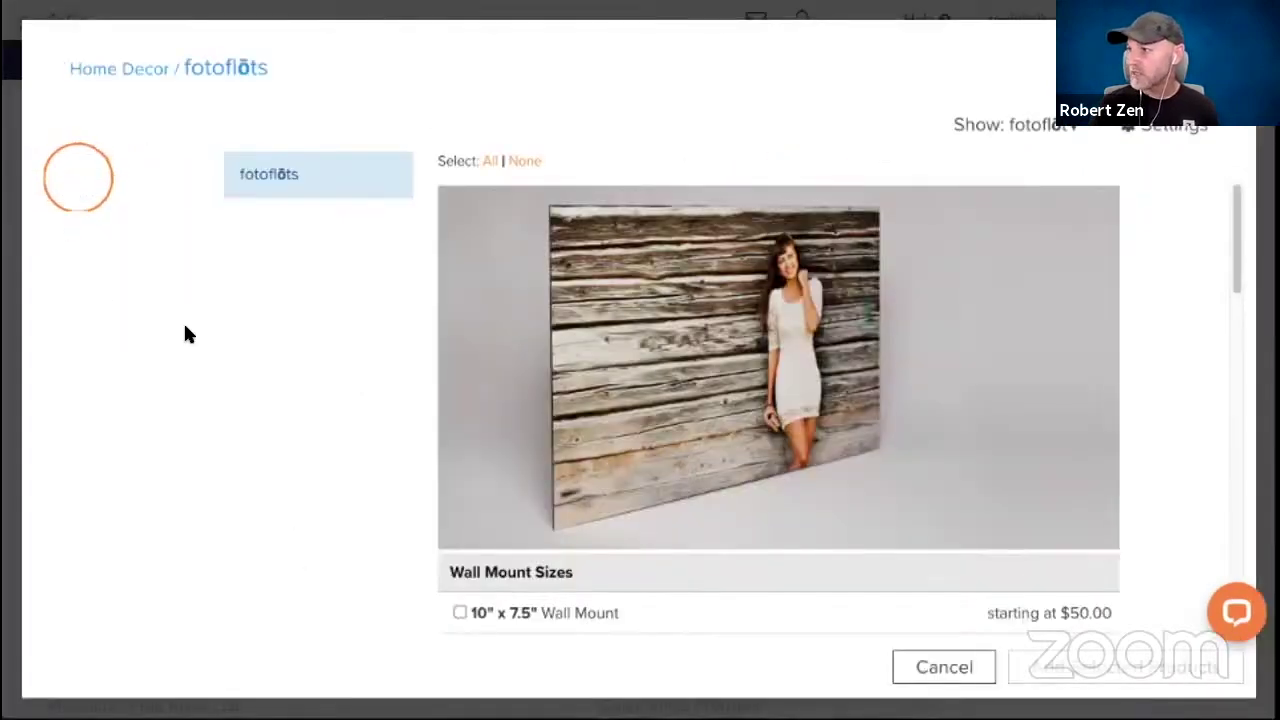
click(1030, 124)
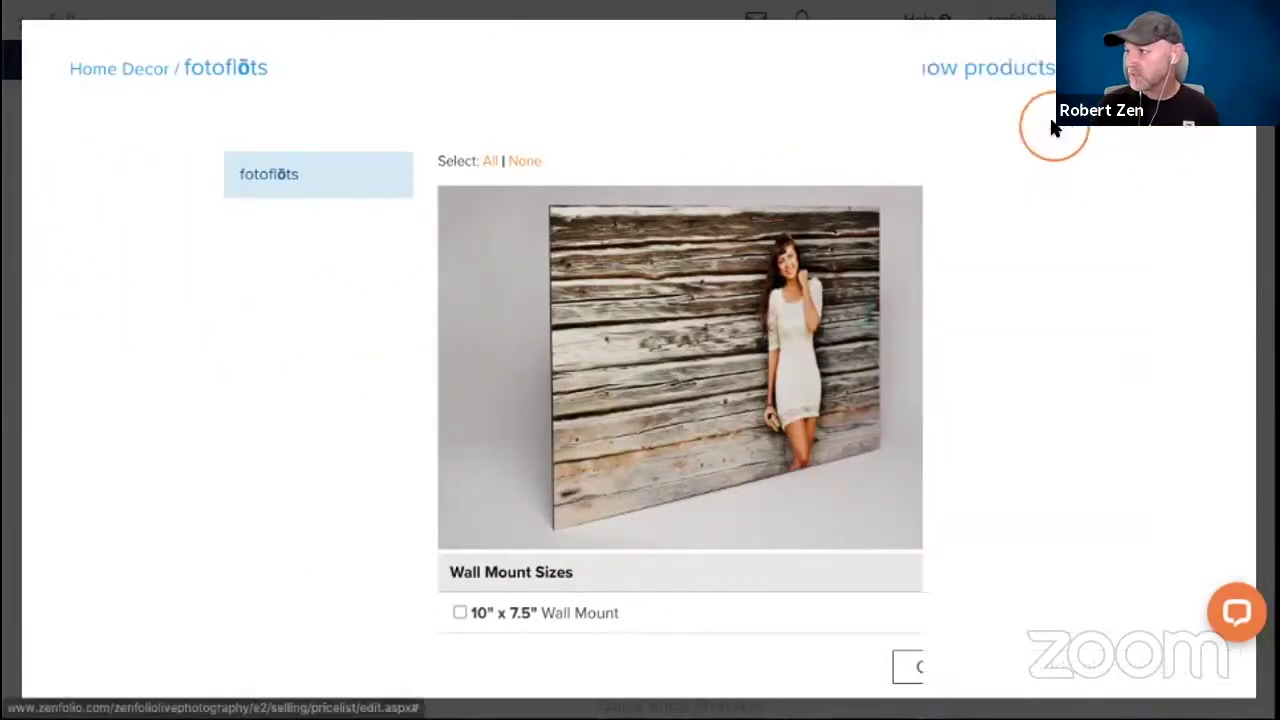
click(663, 569)
Under Packages, select fotoflot series, 16x24 Canvas with Matching Digital Wallpaper and 16x24 Metal Print.
click(485, 358)
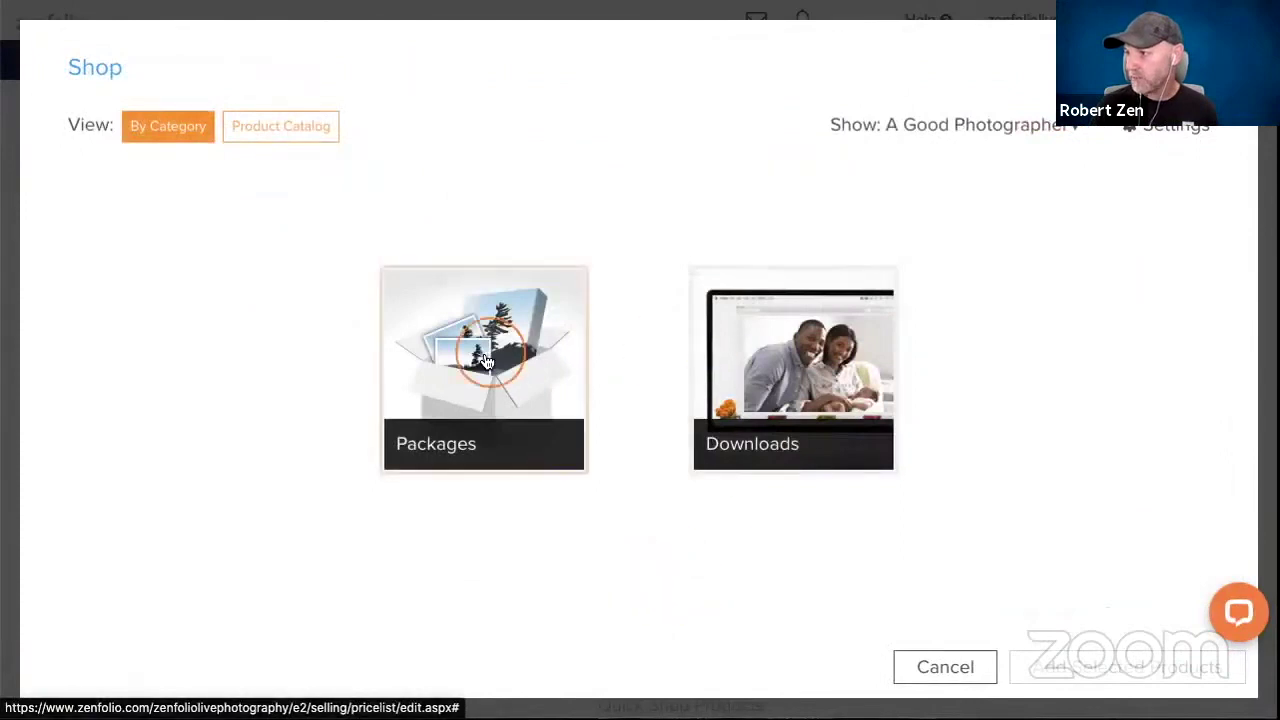
click(458, 249)
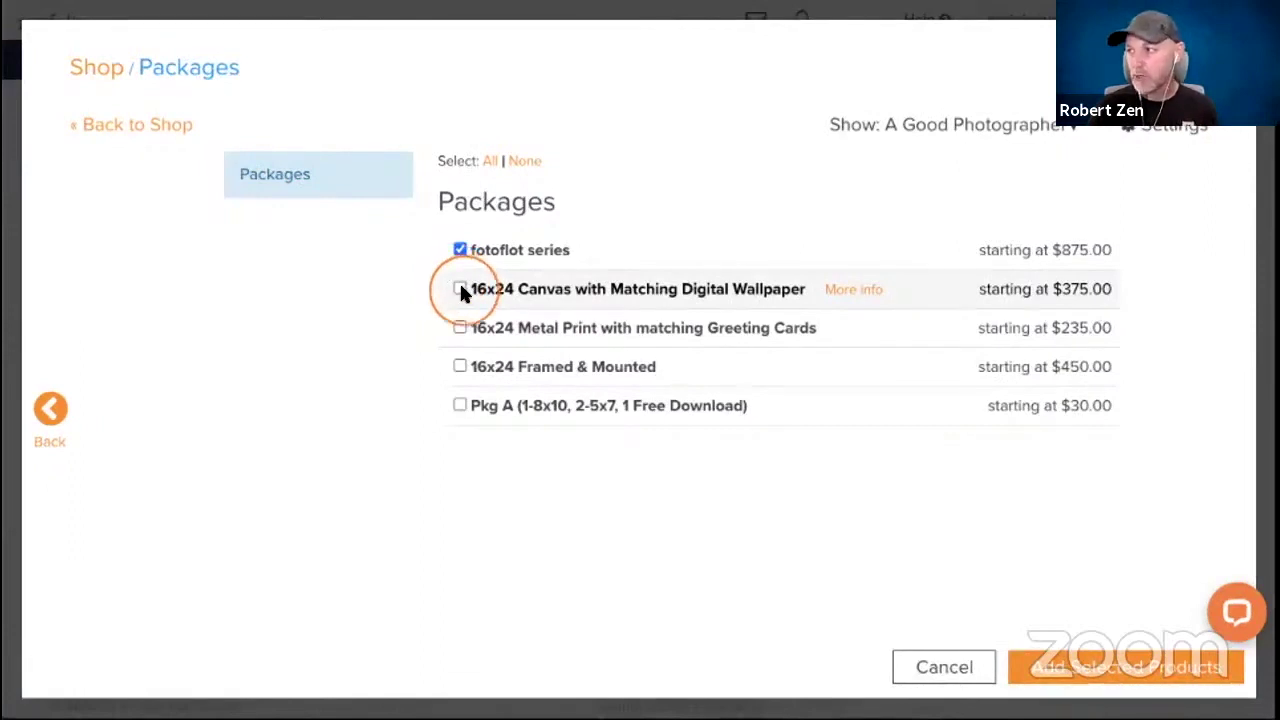
click(460, 327)
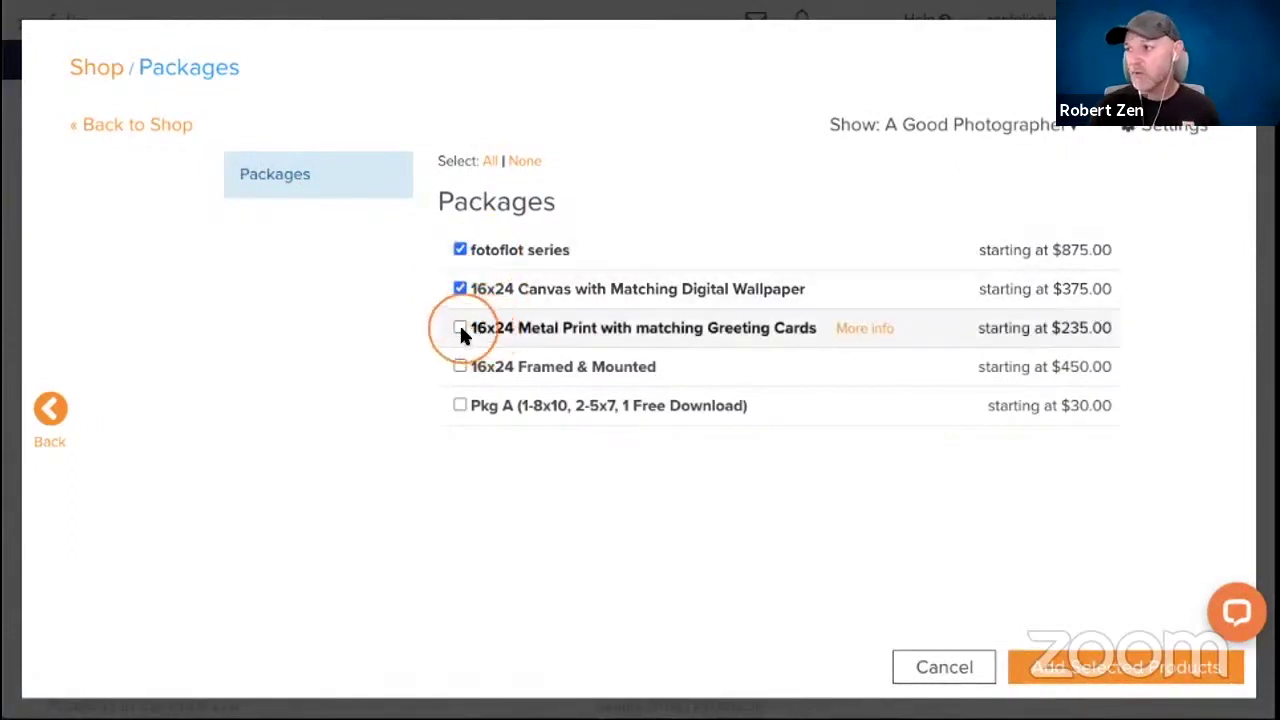
click(460, 367)
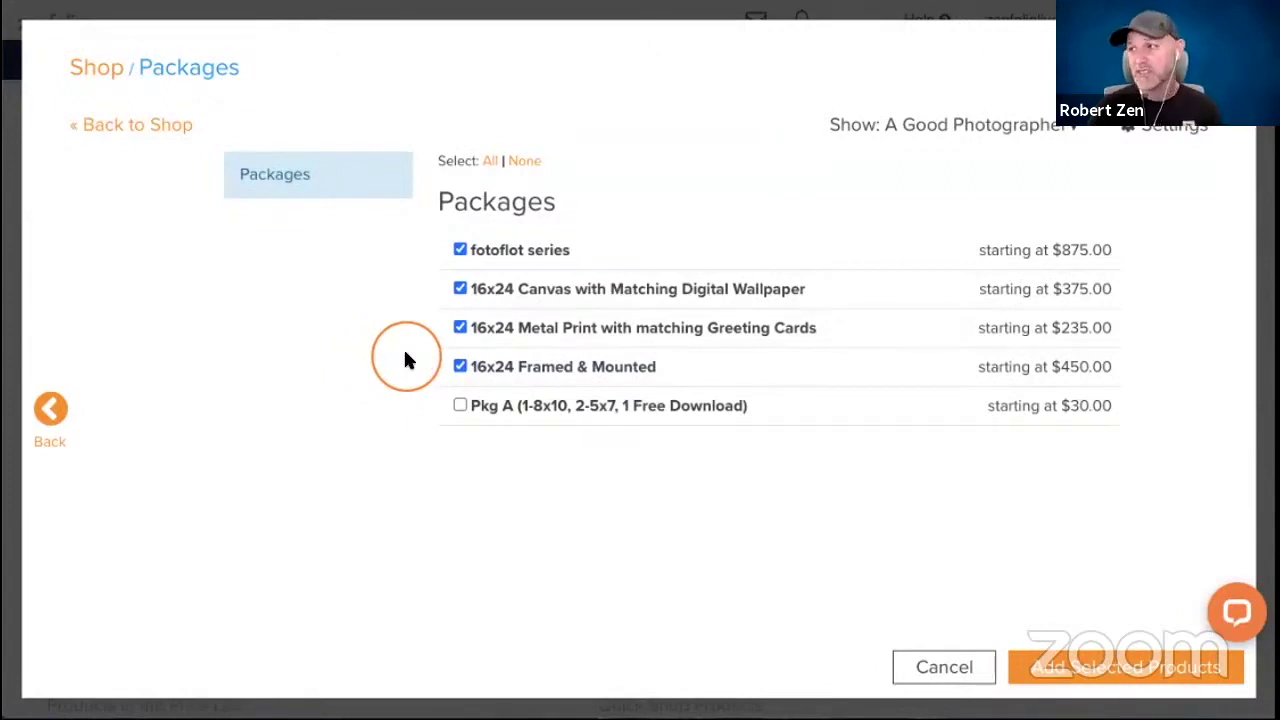
mouse_move(513, 246)
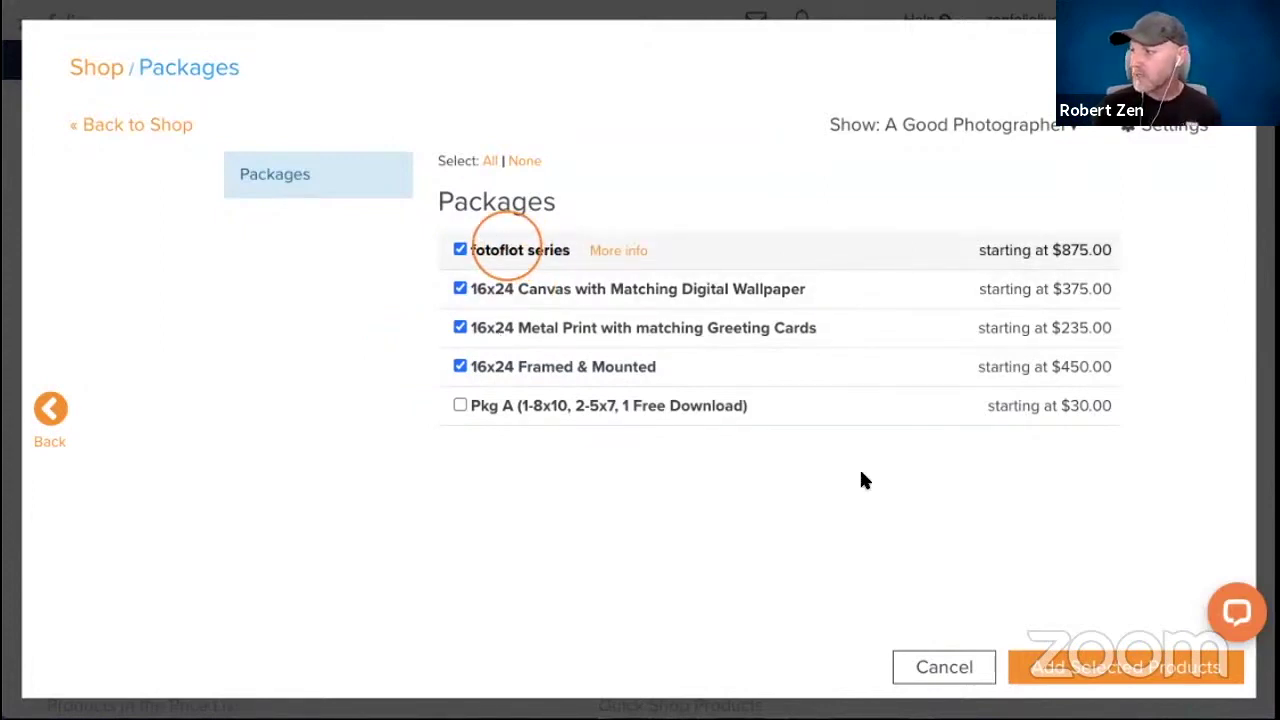
Add the chosen packages to the Landscape price list.
click(1107, 678)
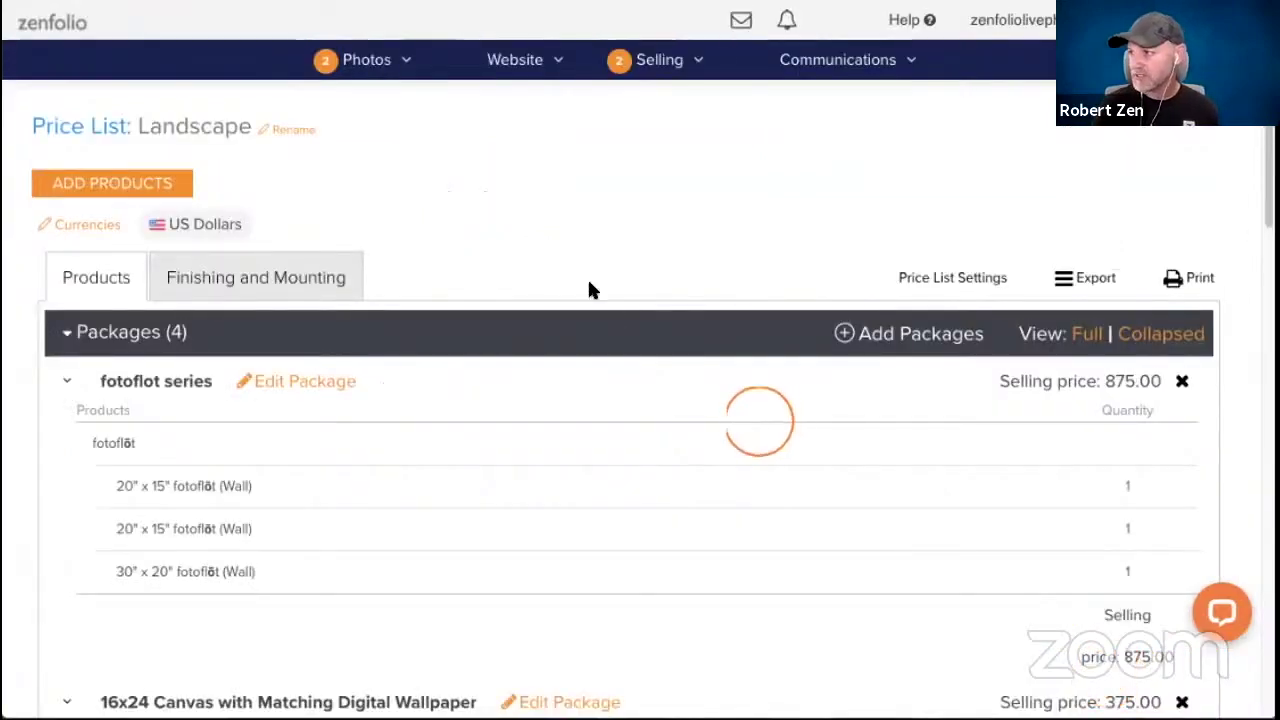
scroll(589, 289, down, 4)
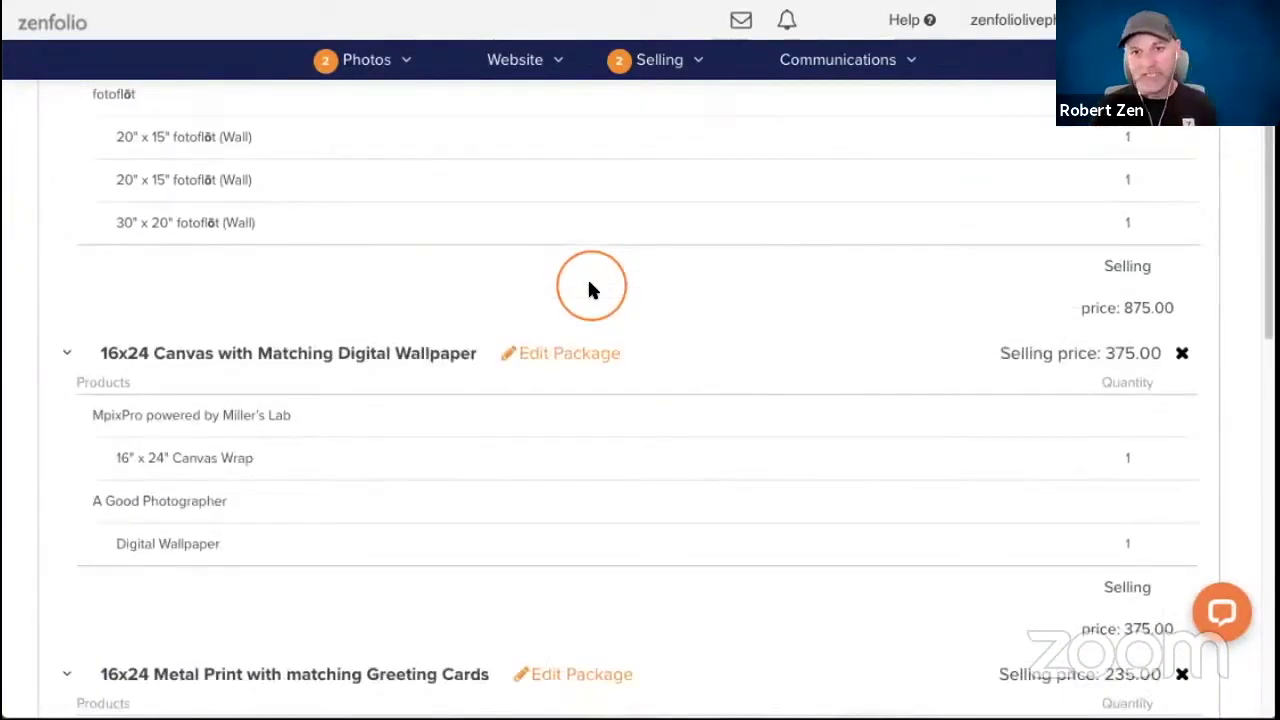
scroll(595, 285, down, 10)
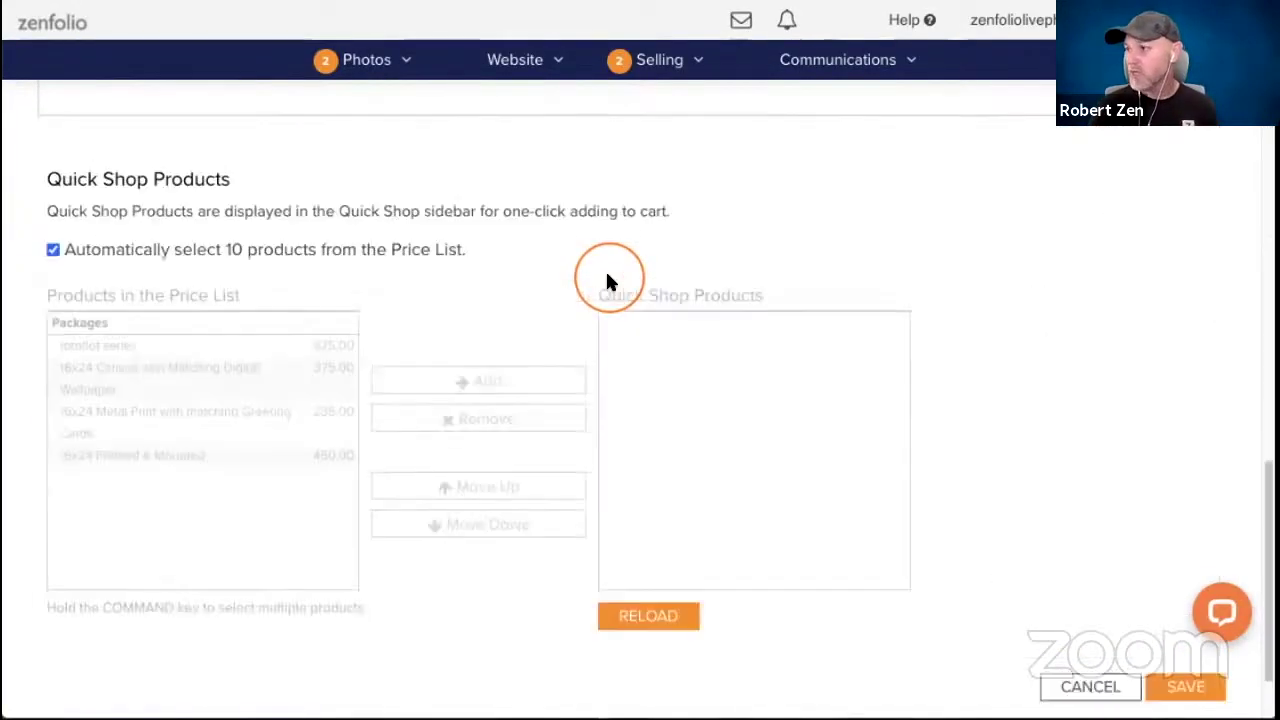
Manually make all four packages Quick Shop items and save the Landscape price list.
click(113, 231)
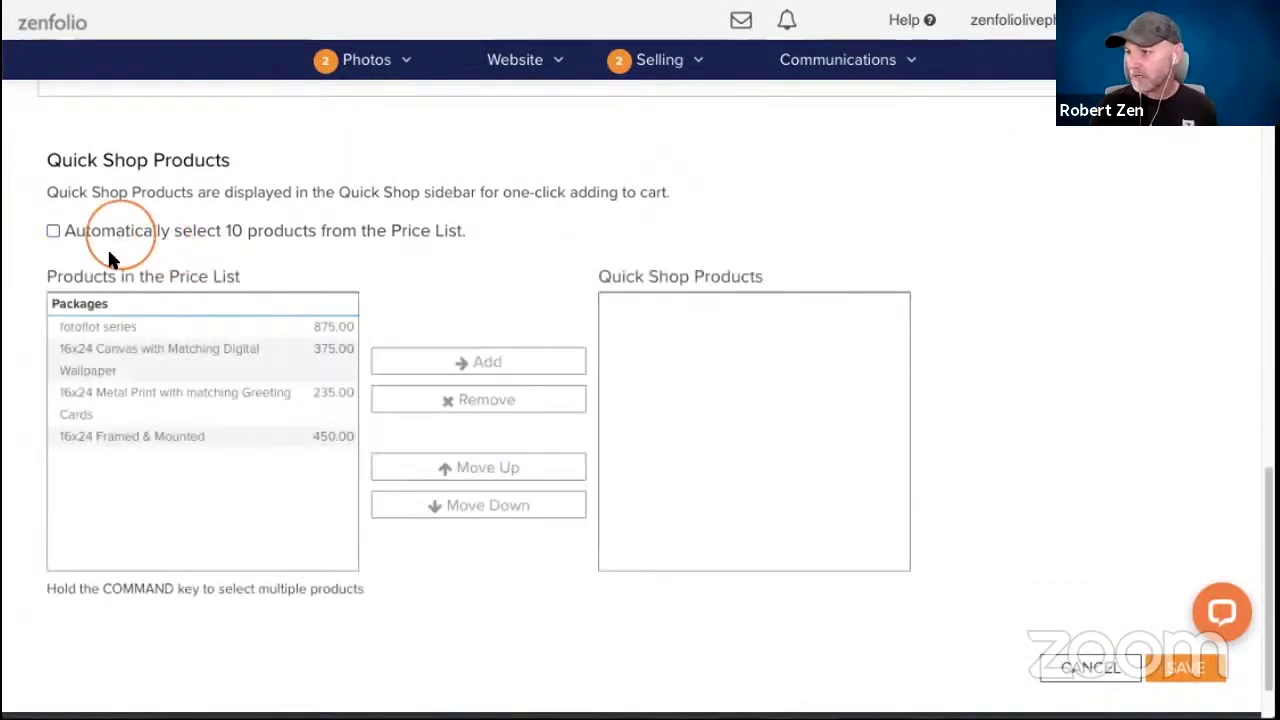
click(108, 332)
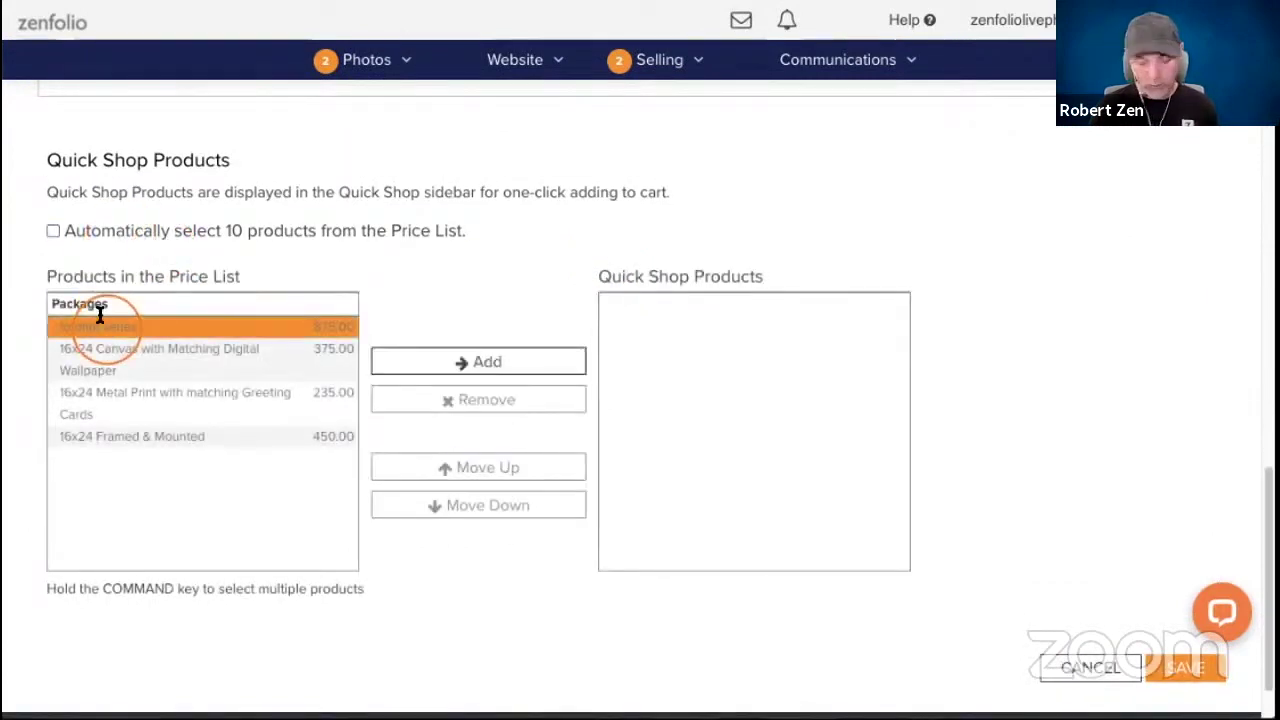
shift+click(133, 432)
click(455, 363)
click(1165, 670)
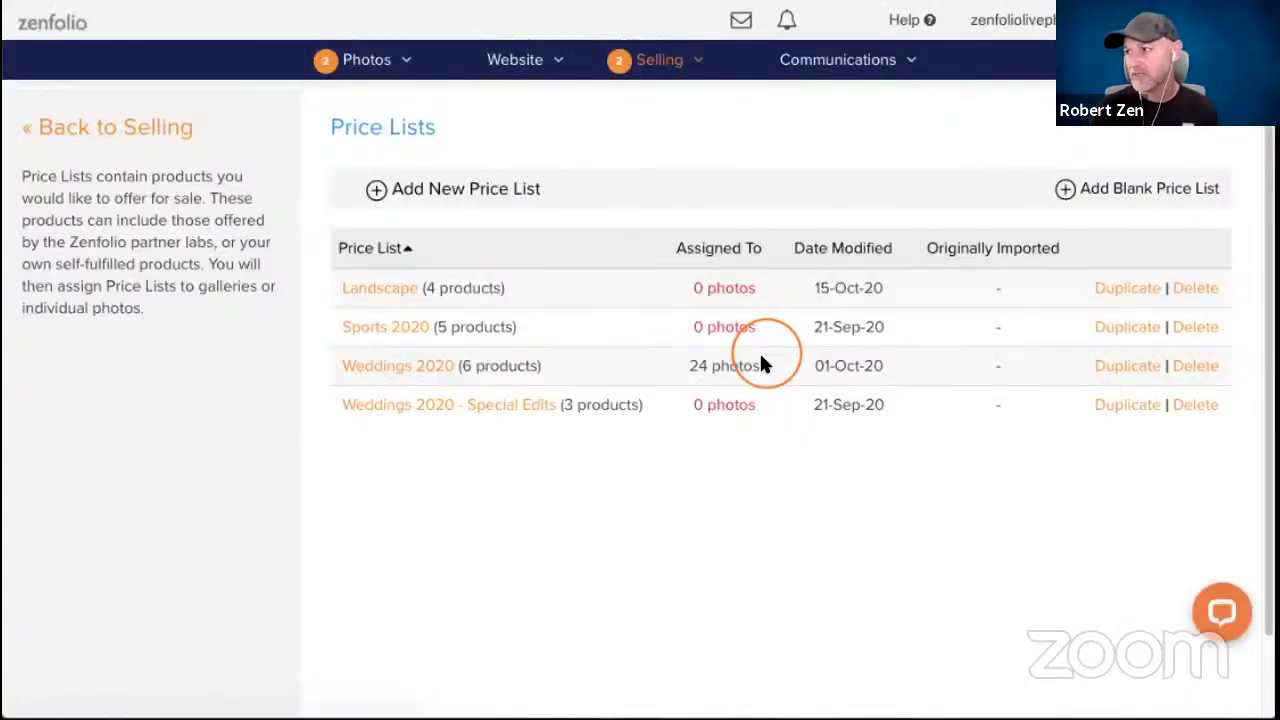
click(370, 62)
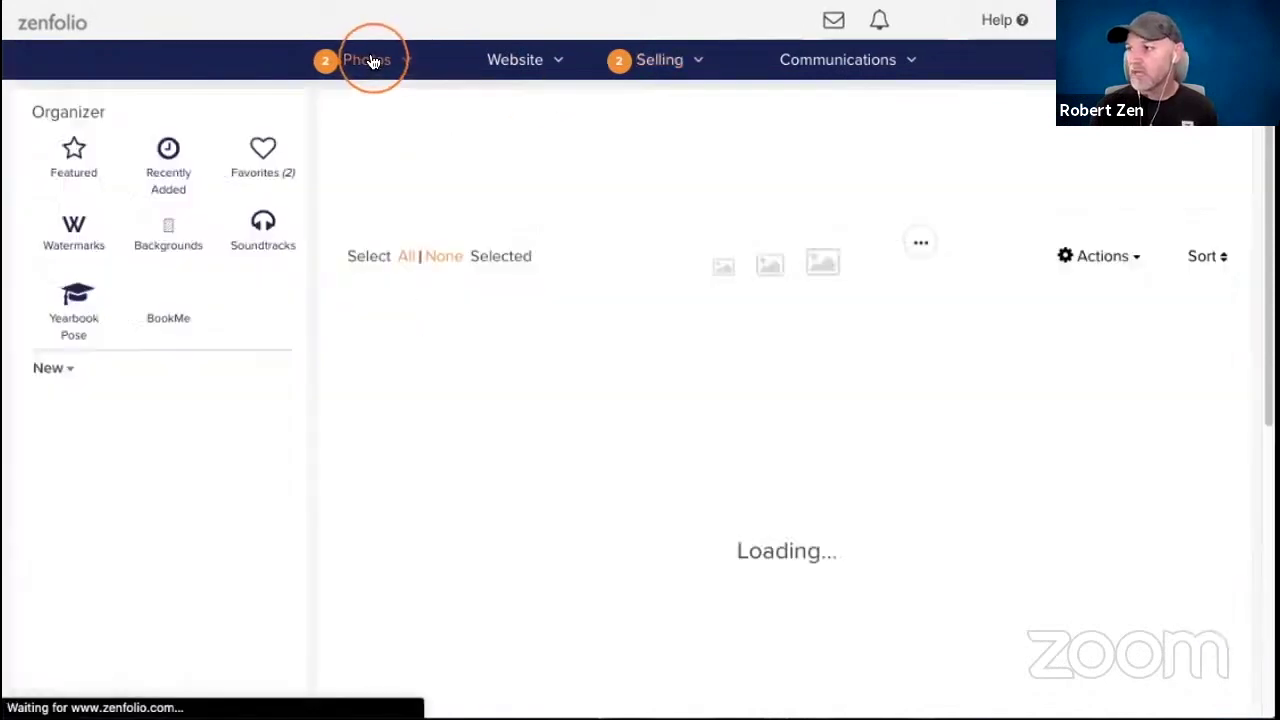
scroll(192, 600, down, 3)
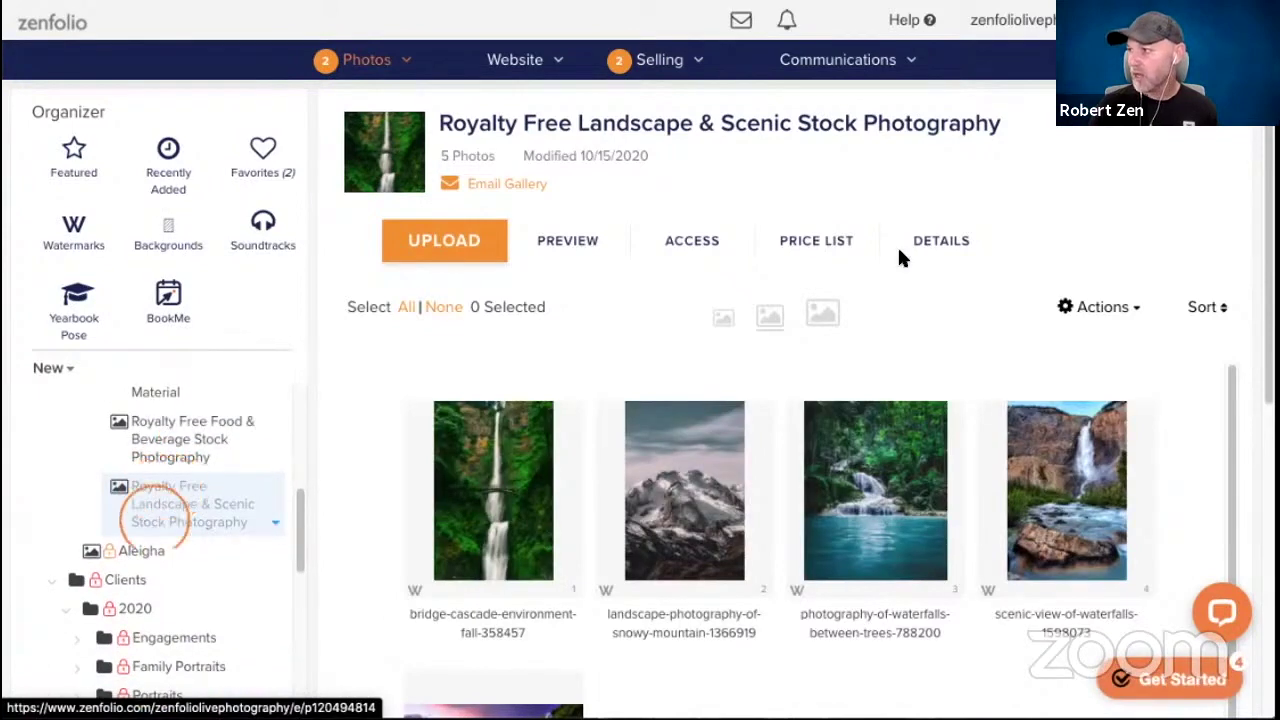
click(817, 244)
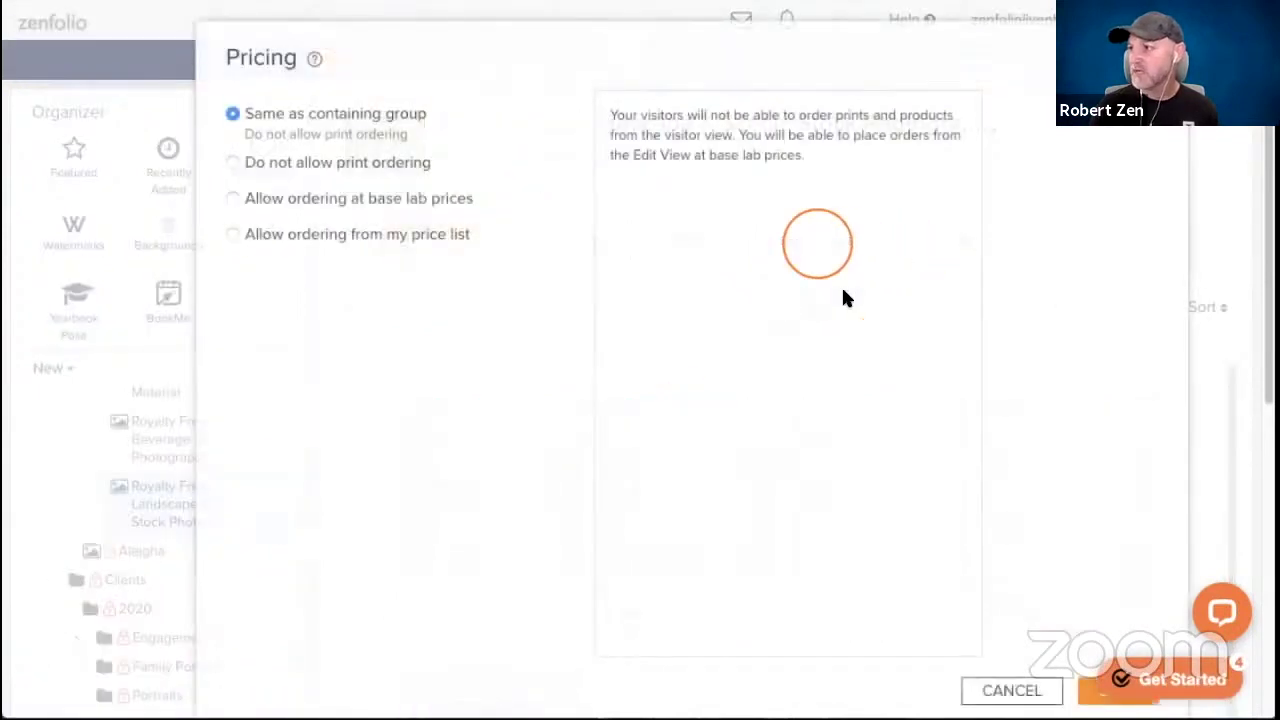
click(230, 236)
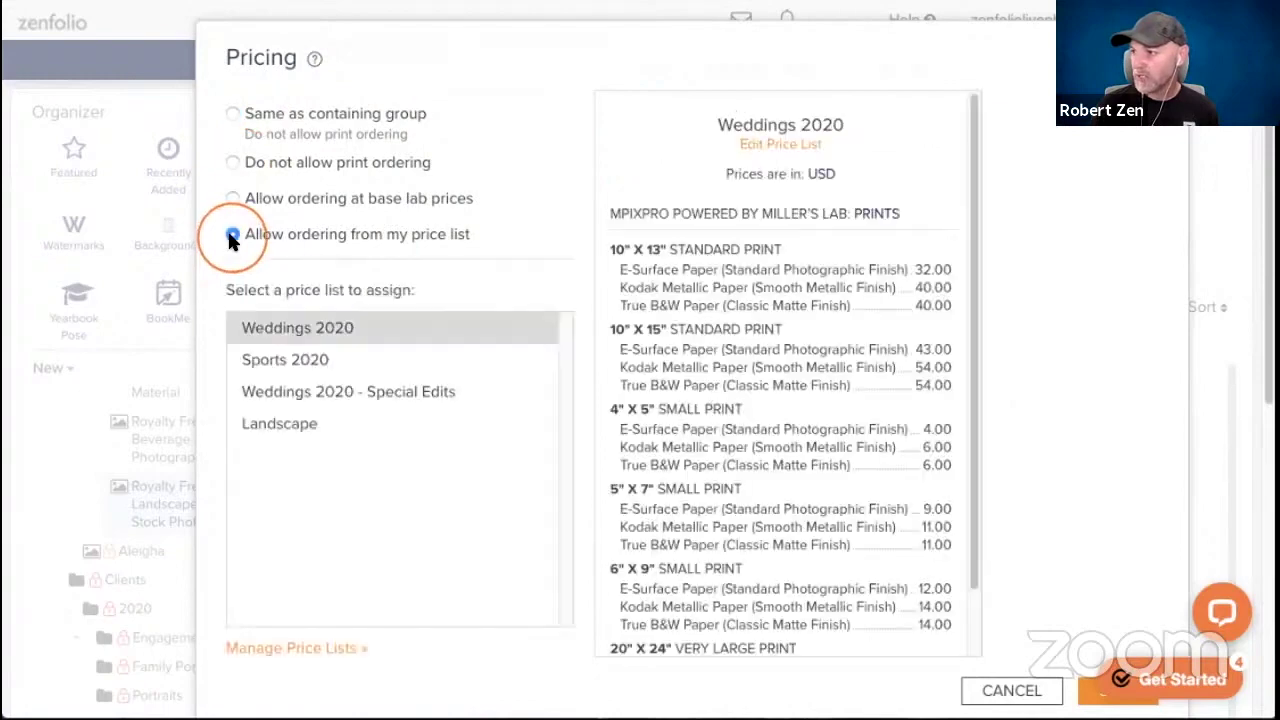
click(290, 435)
scroll(947, 499, down, 2)
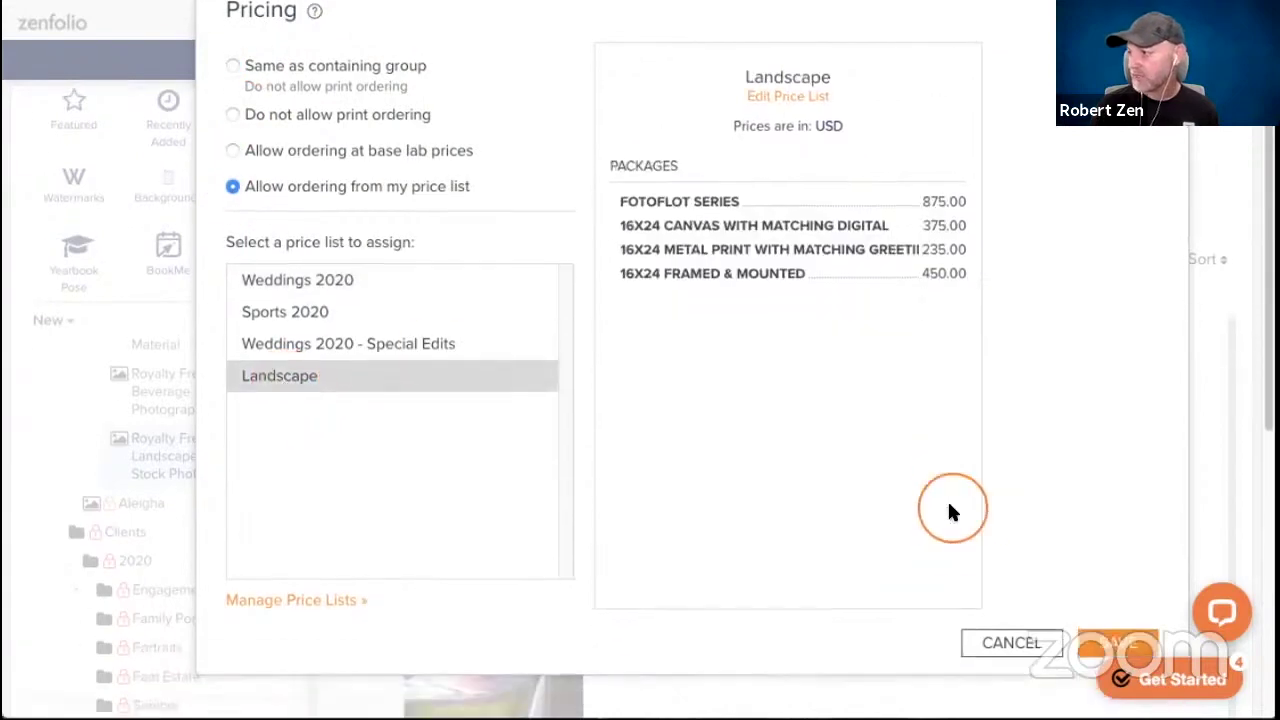
click(1115, 605)
click(595, 450)
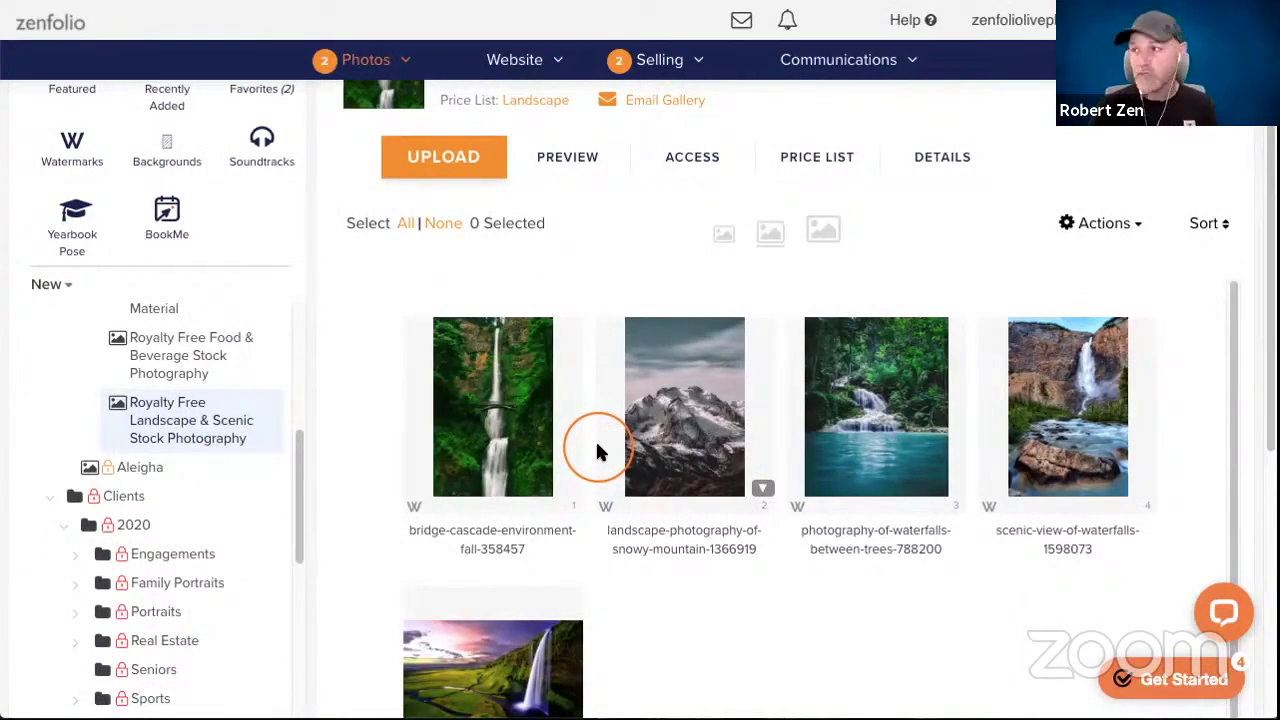
scroll(405, 520, up, 1)
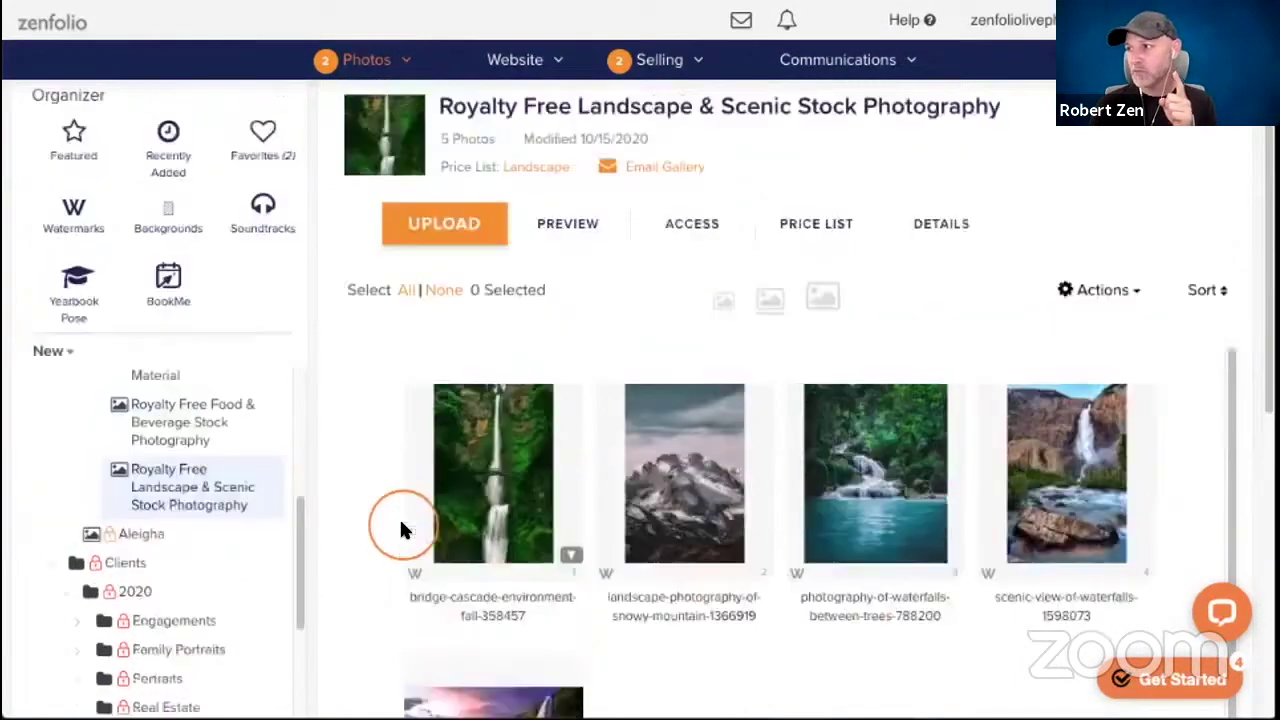
scroll(401, 530, up, 1)
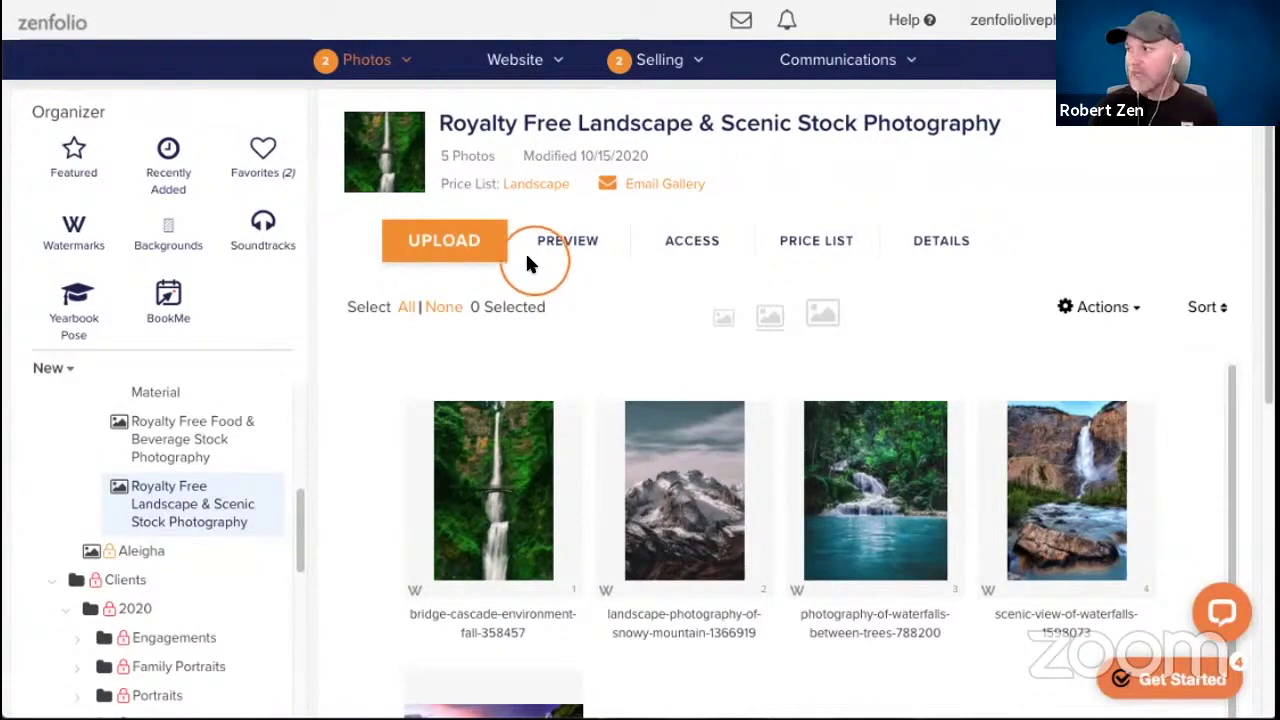
Keep the gallery open to all visitors and copy its Gallery Link from the Sharing settings.
click(709, 245)
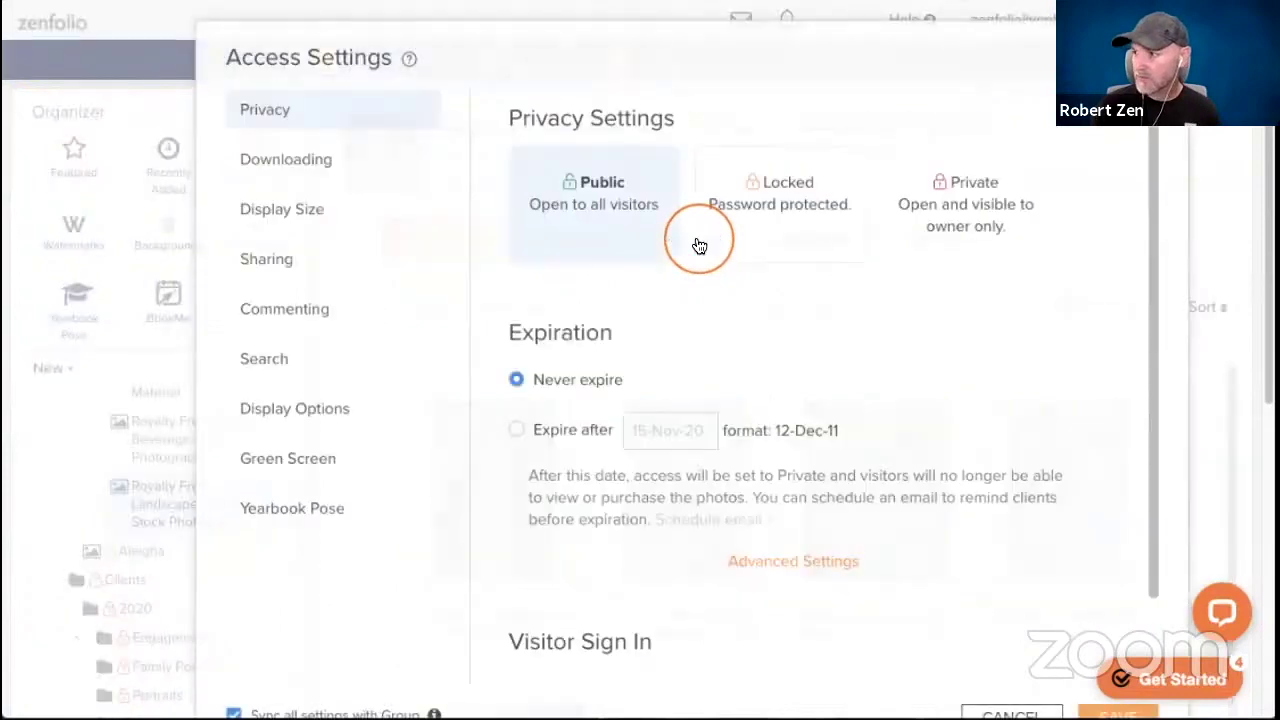
click(670, 217)
click(226, 259)
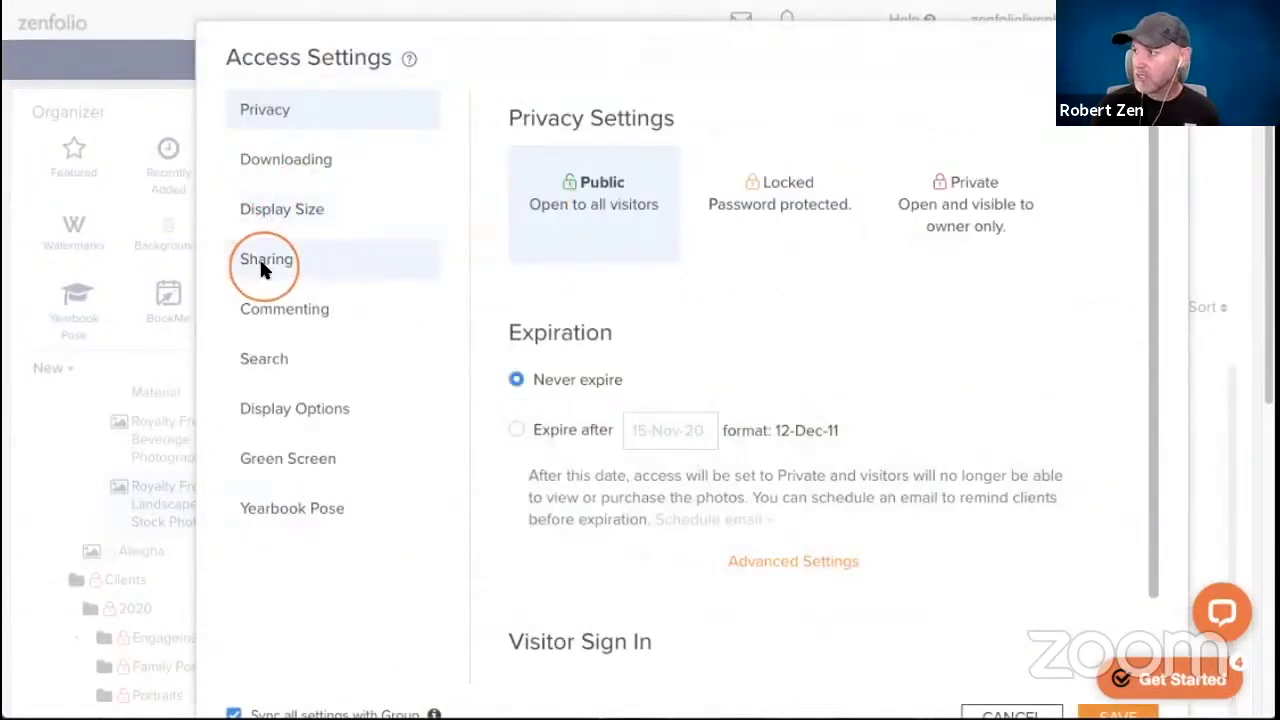
click(812, 248)
click(740, 253)
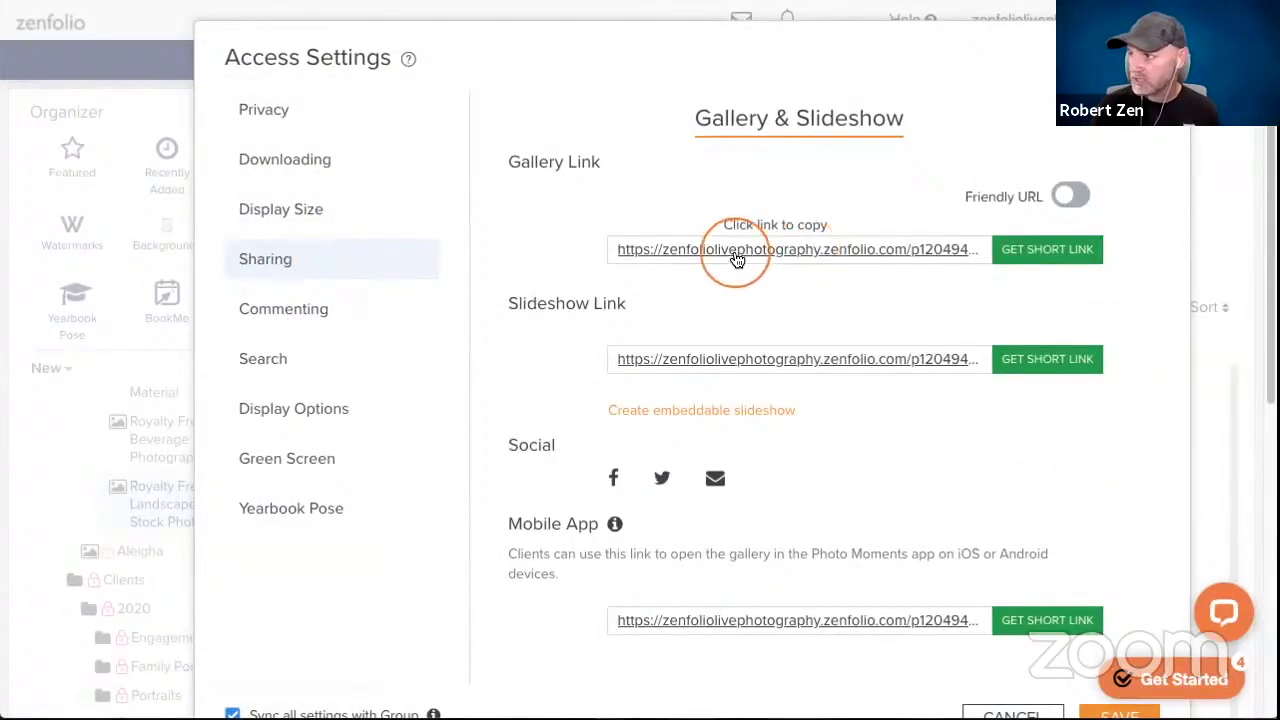
click(306, 63)
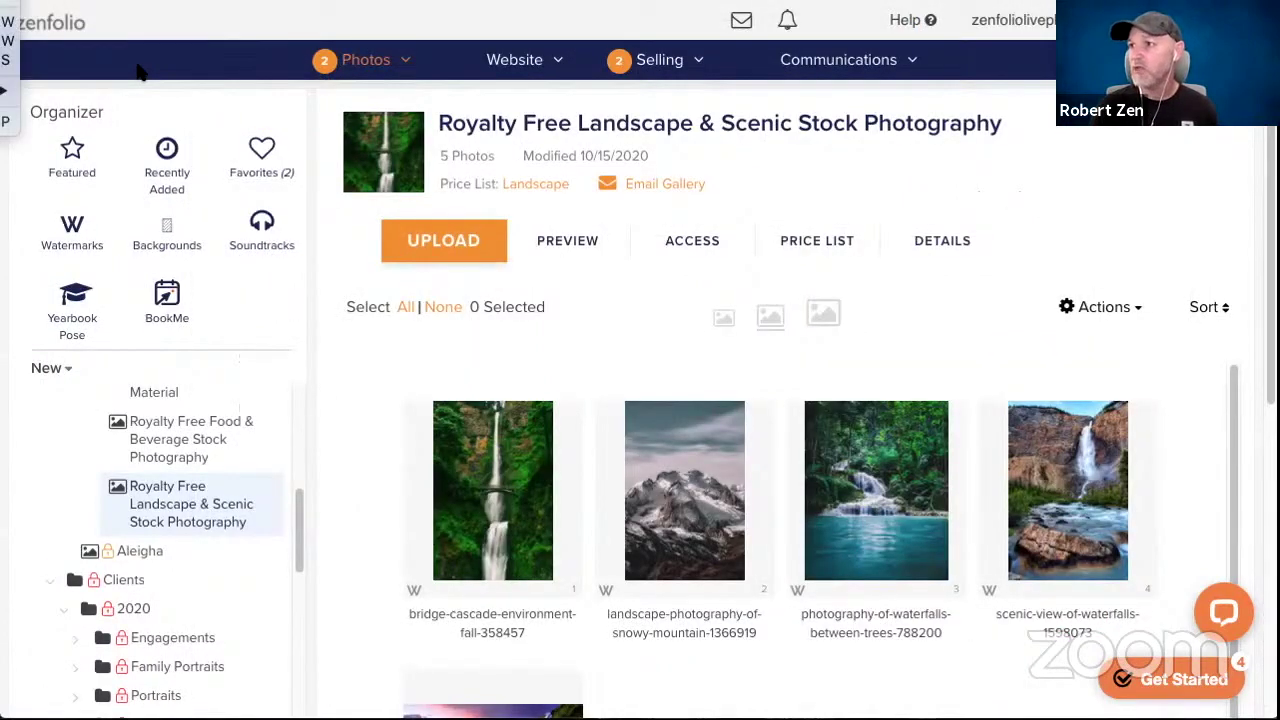
Load the copied gallery link in a new incognito window.
key(ctrl+shift+n)
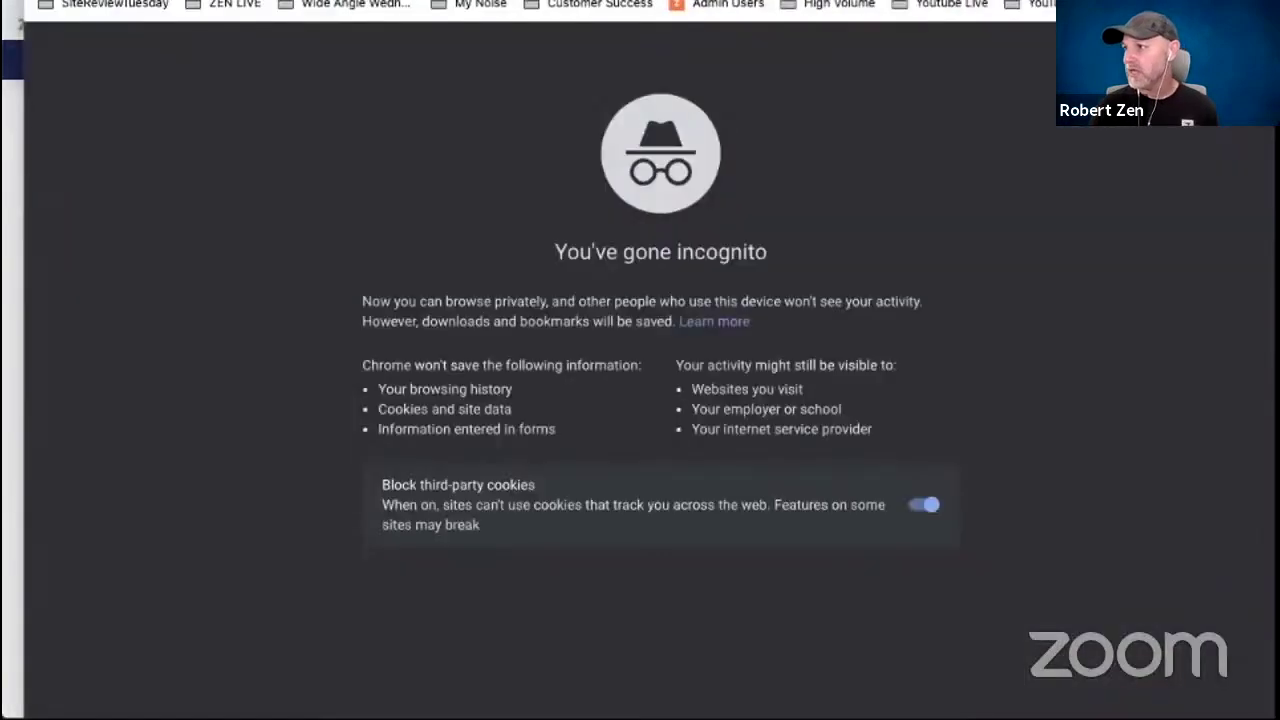
click(400, 53)
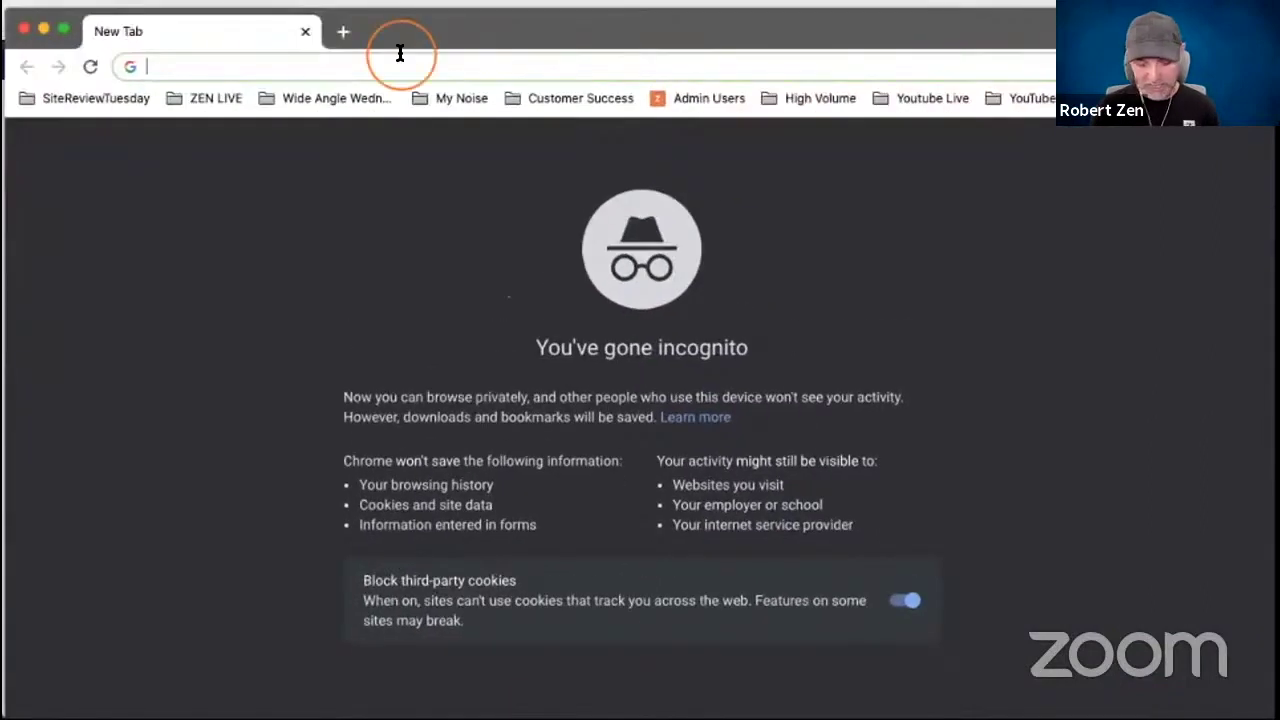
text(https://zenfoliolivephotography.zenfolio.com/p120494814)
key(Return)
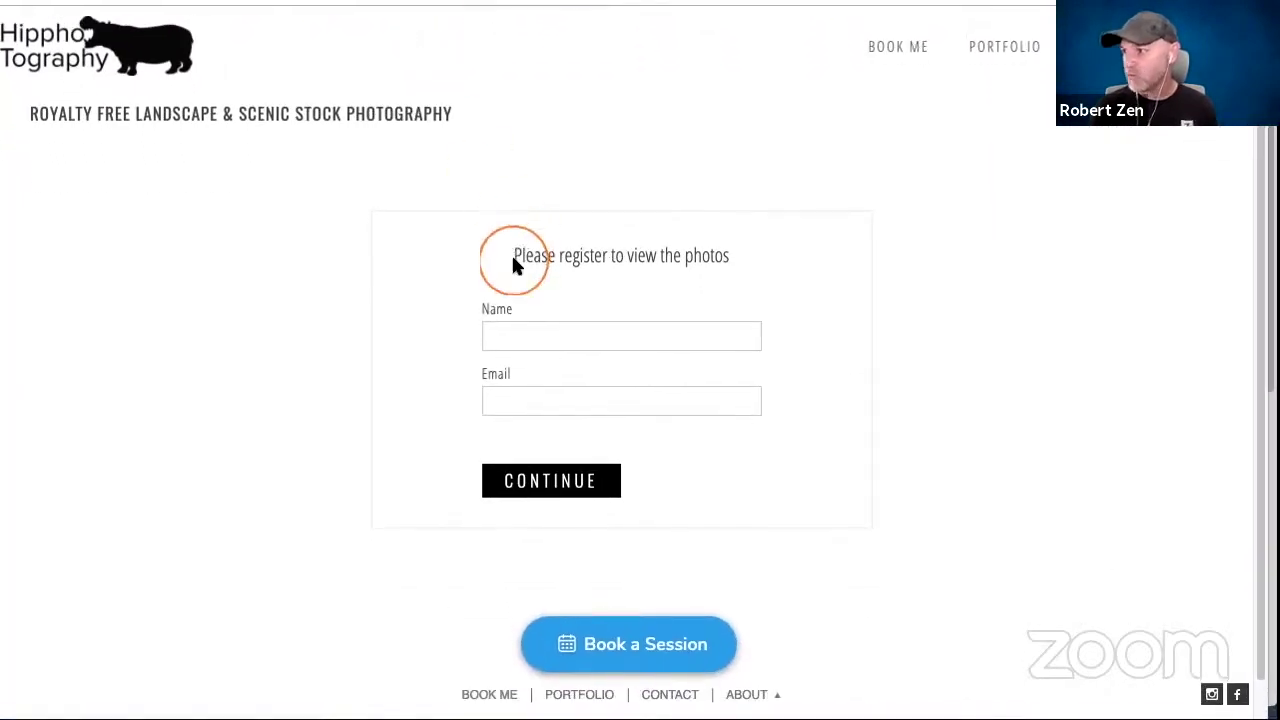
Fill in a visitor name and e-mail address on the registration form and continue into the gallery.
click(530, 333)
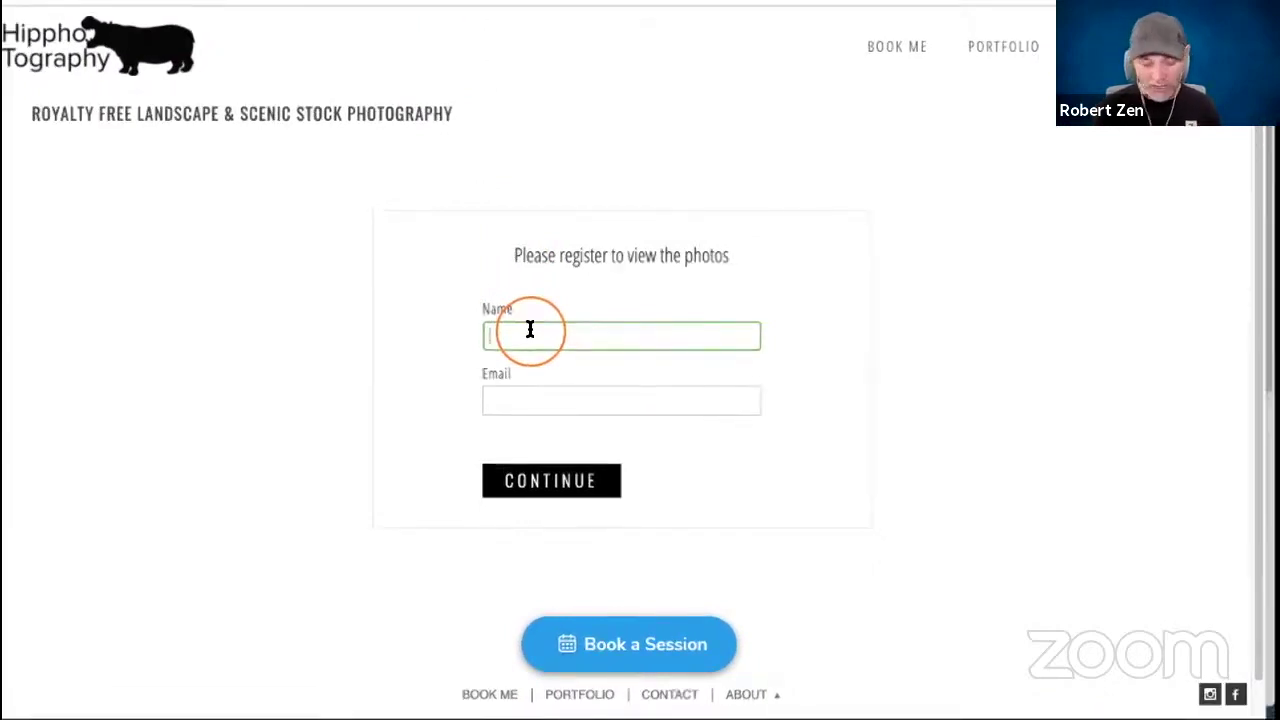
text(rob2)
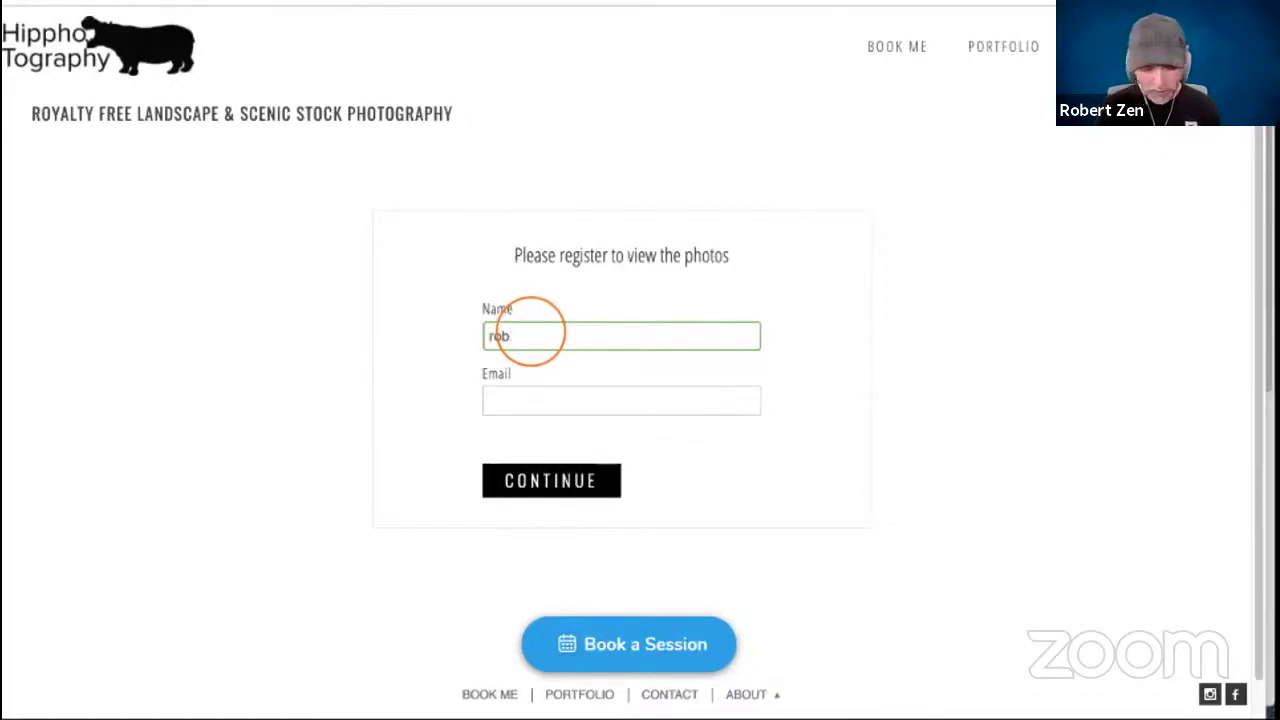
key(Tab)
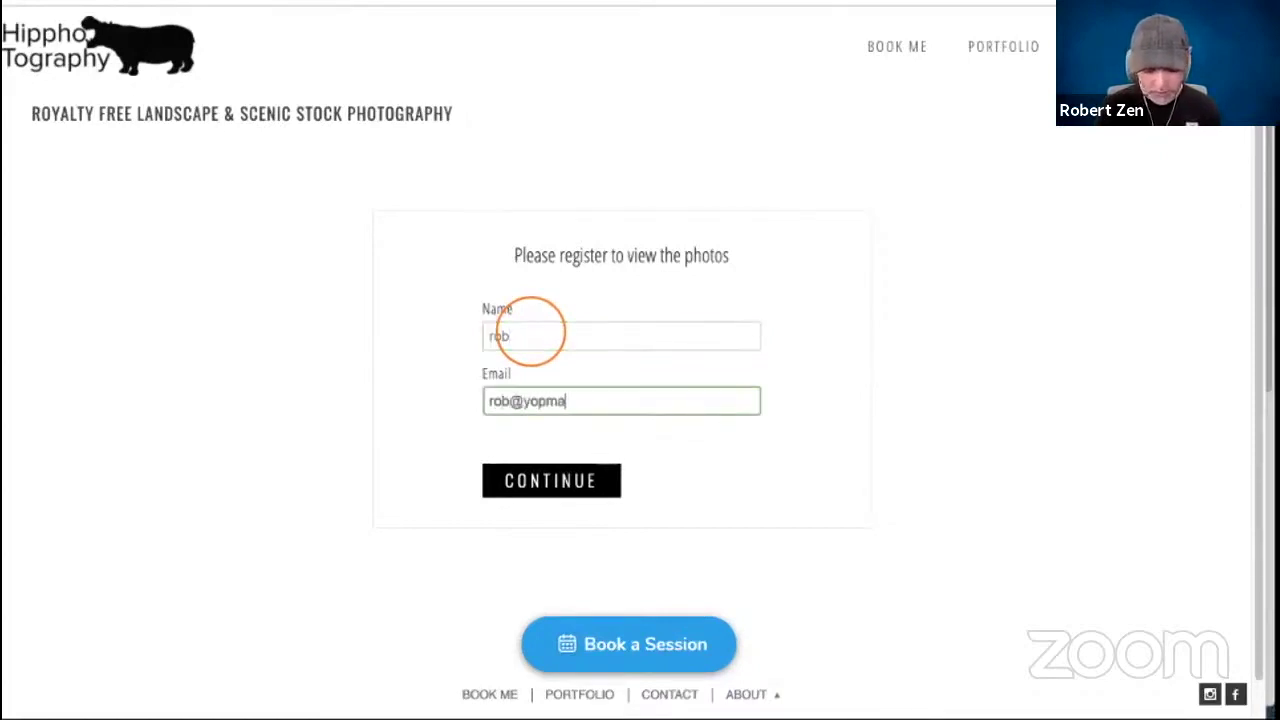
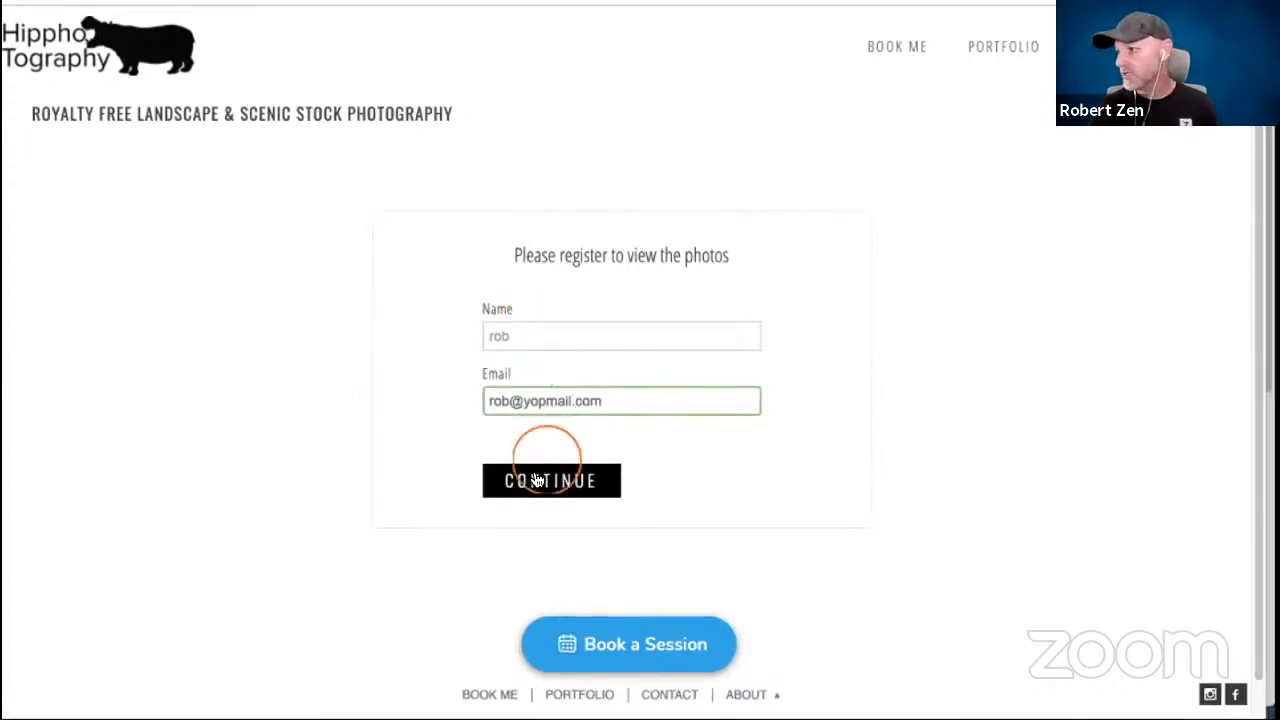
click(537, 480)
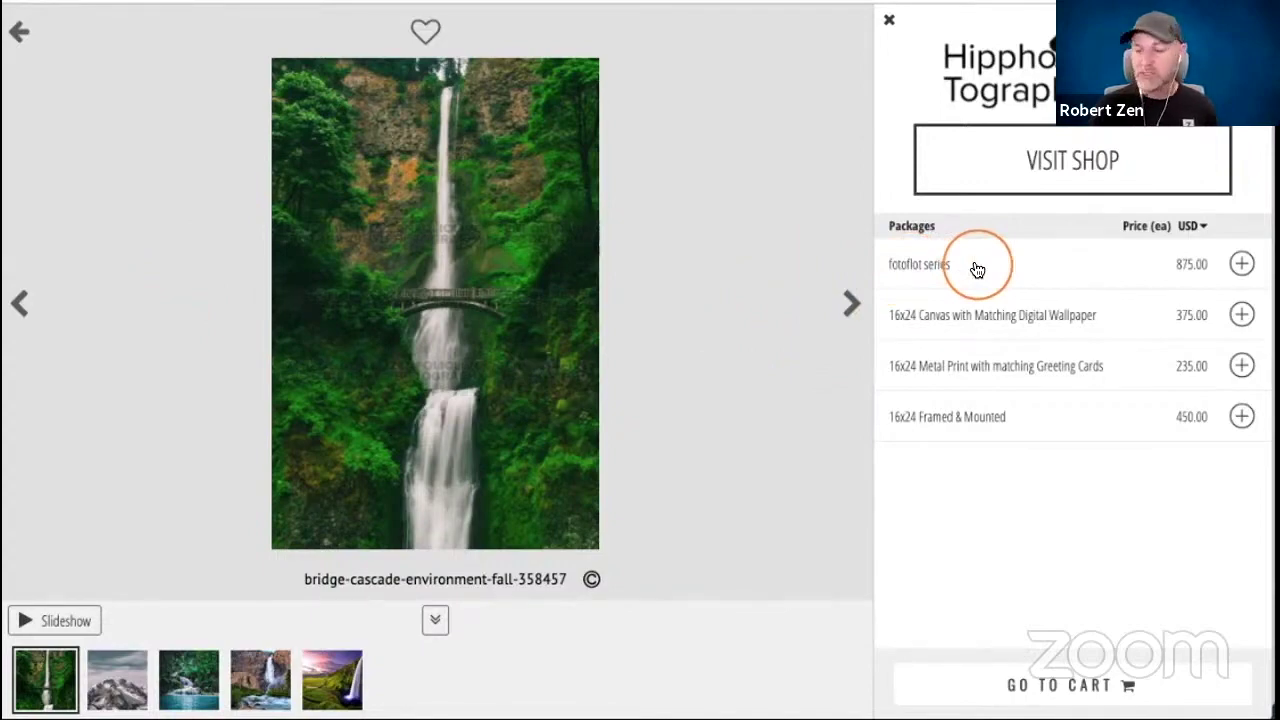
Open the fotoflot series package, review its preselected waterfall prints, and add it to the cart.
click(1240, 265)
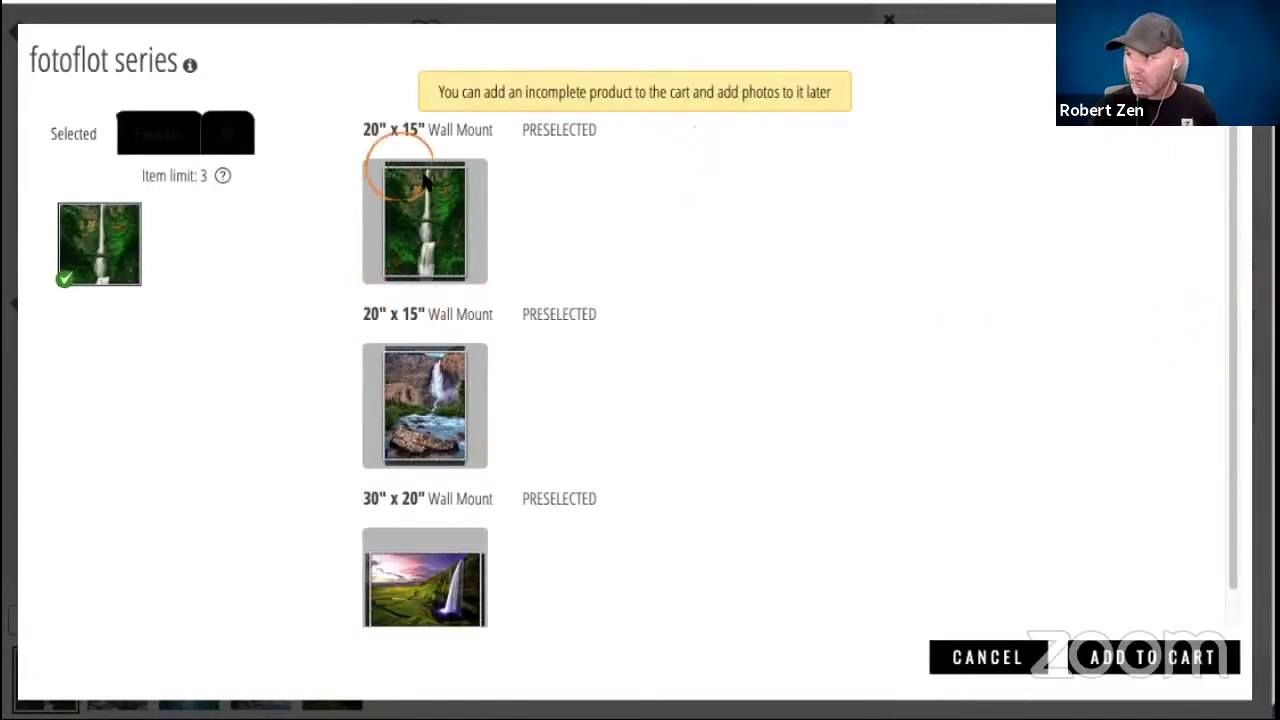
click(420, 378)
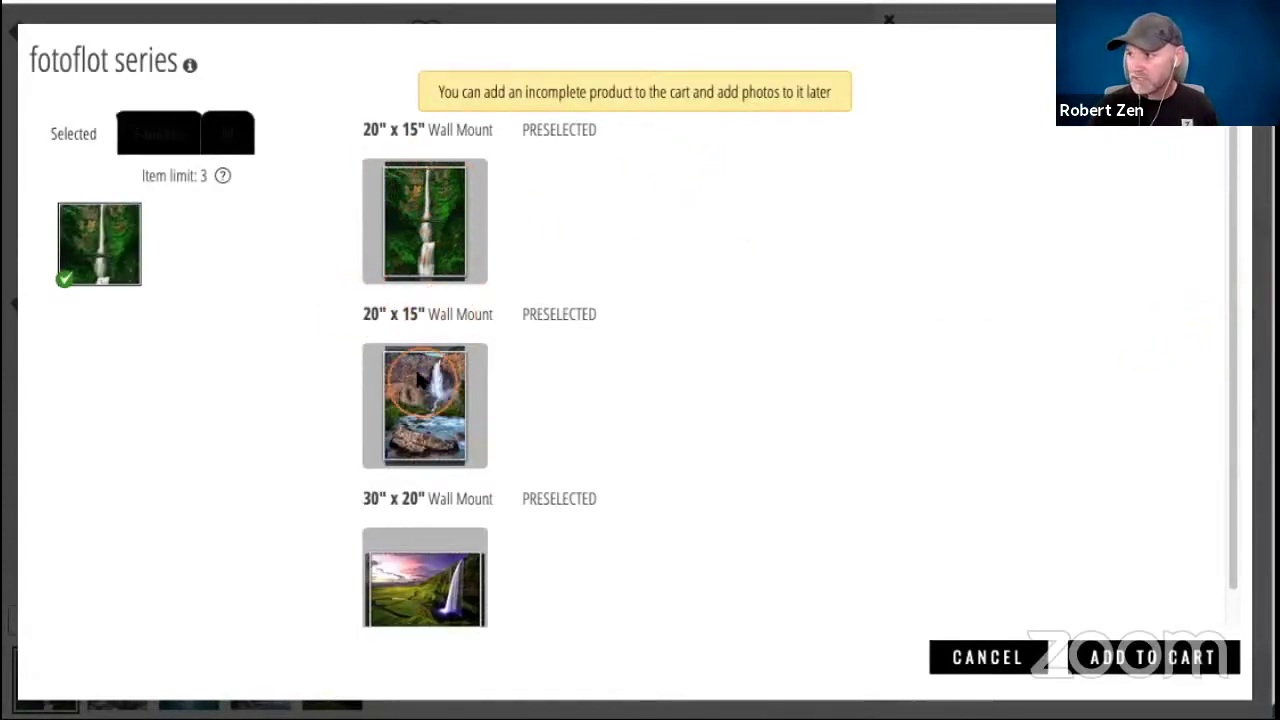
click(403, 572)
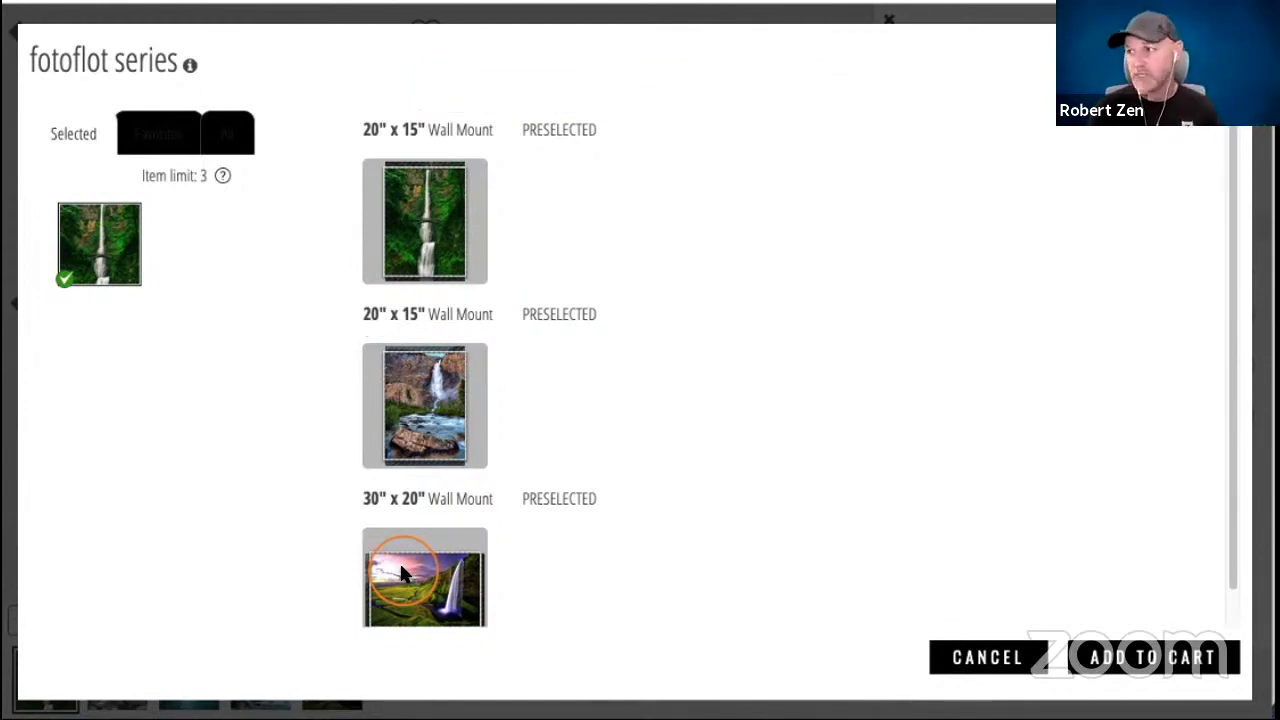
mouse_move(94, 242)
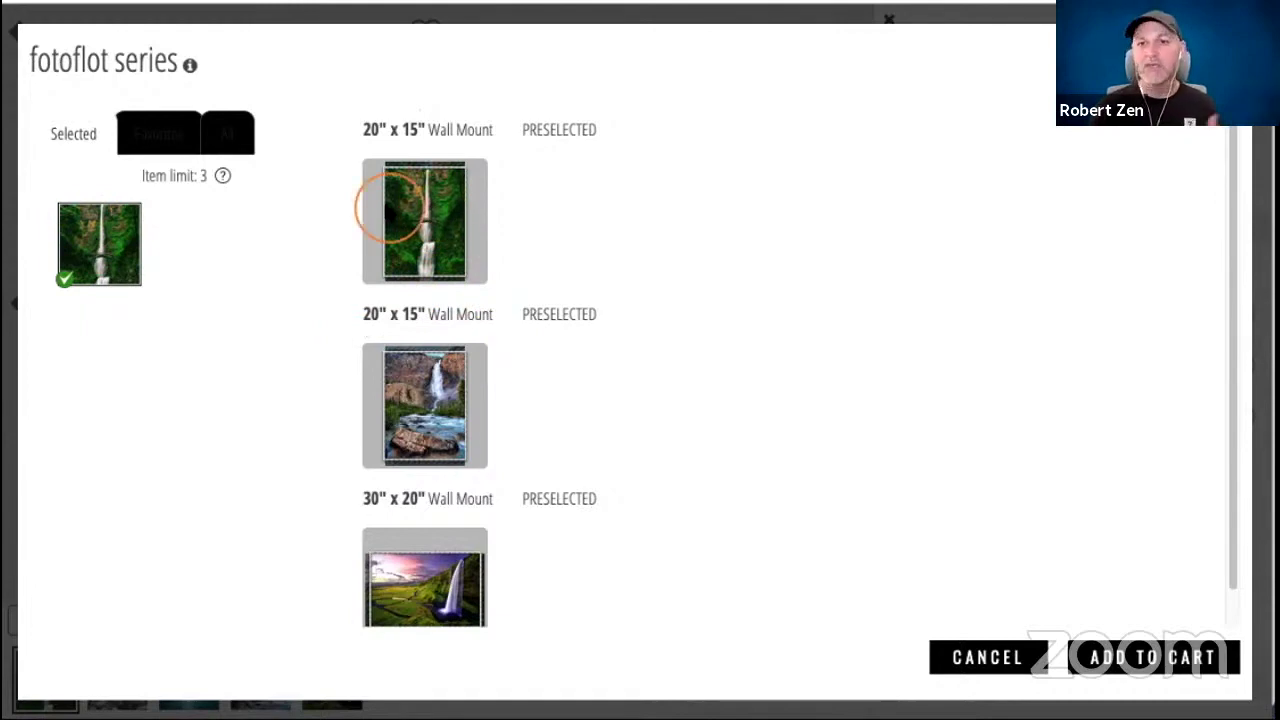
scroll(392, 208, down, 1)
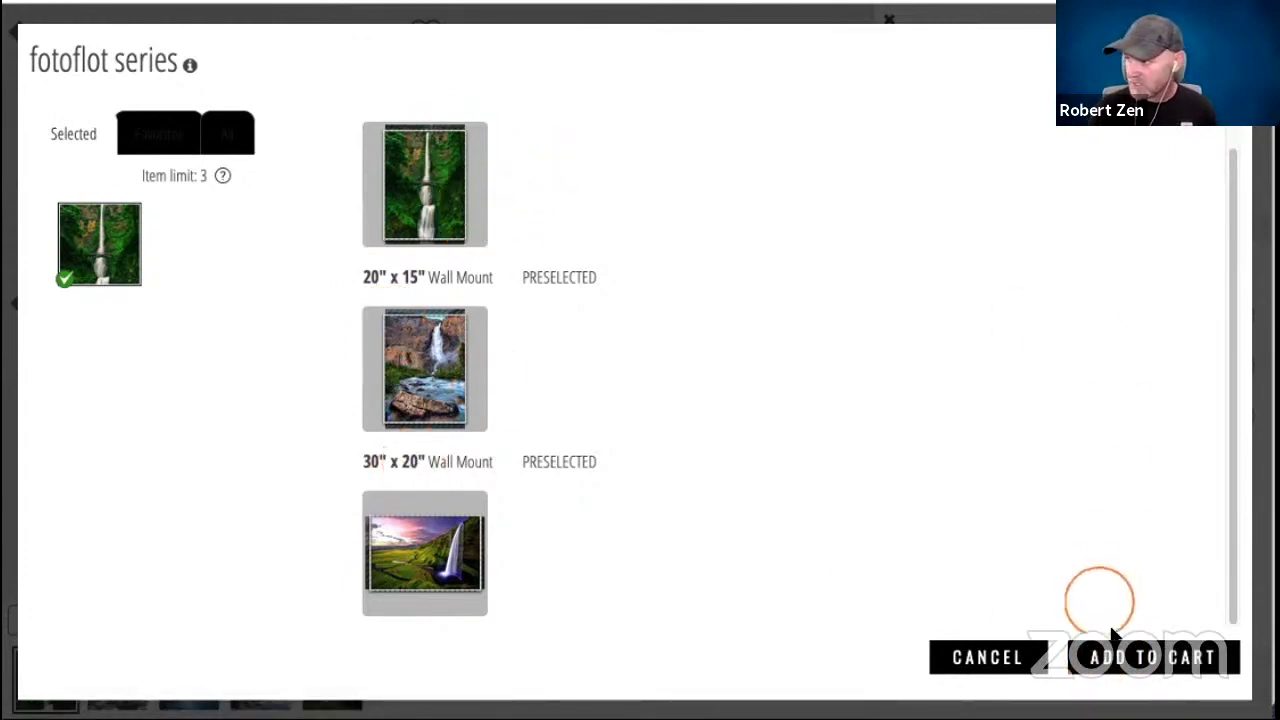
click(1125, 650)
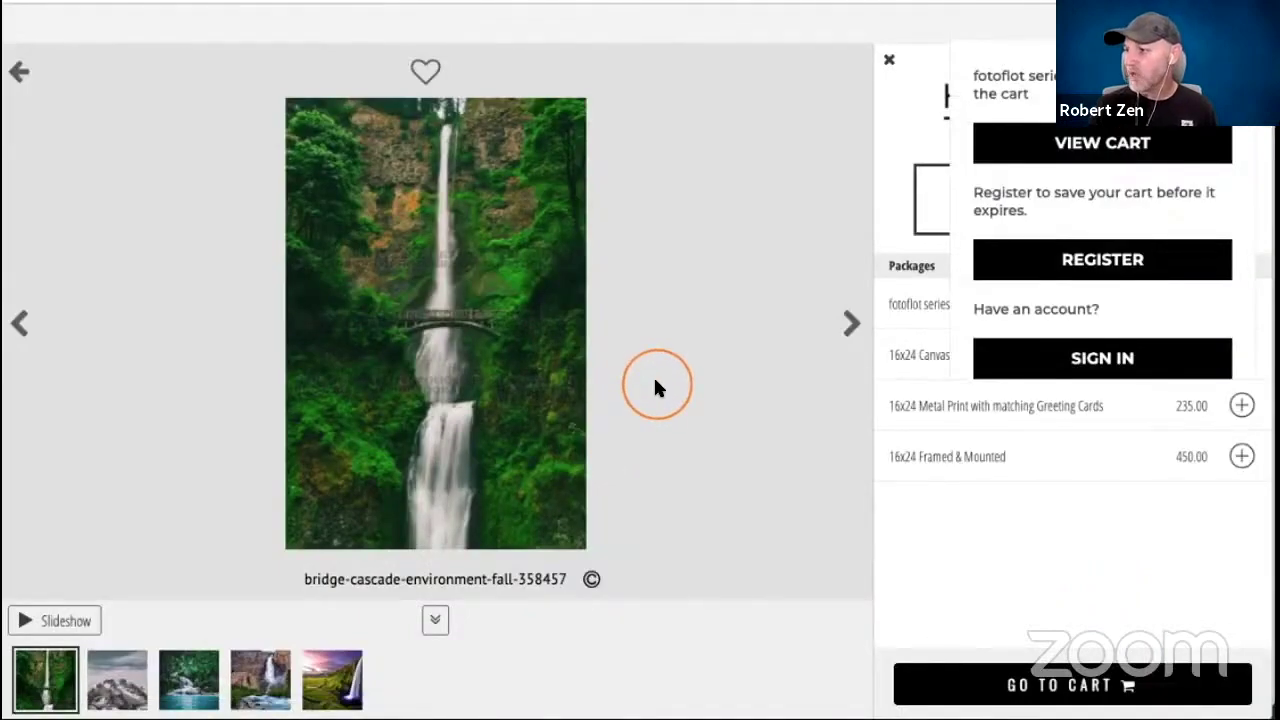
On the snowy mountain photo, add the 16x24 Canvas with Matching Digital Wallpaper package, making the cart $1,250.00.
click(124, 685)
click(955, 37)
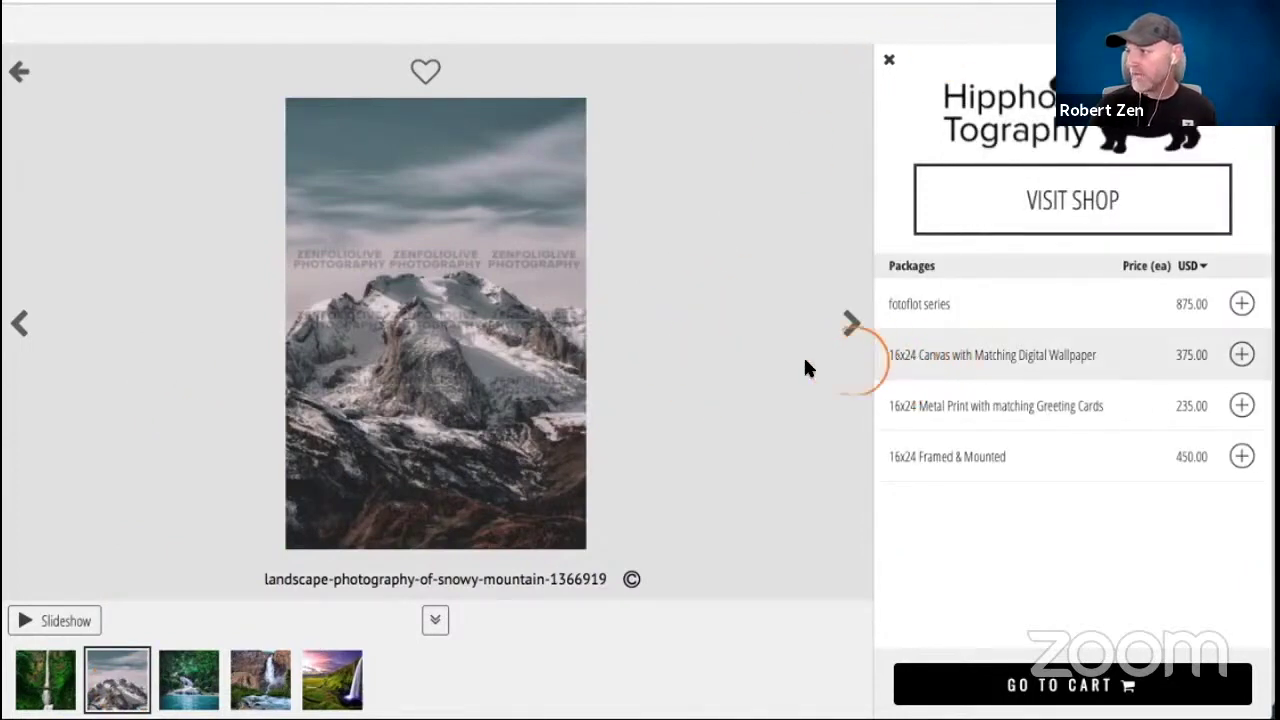
click(1241, 354)
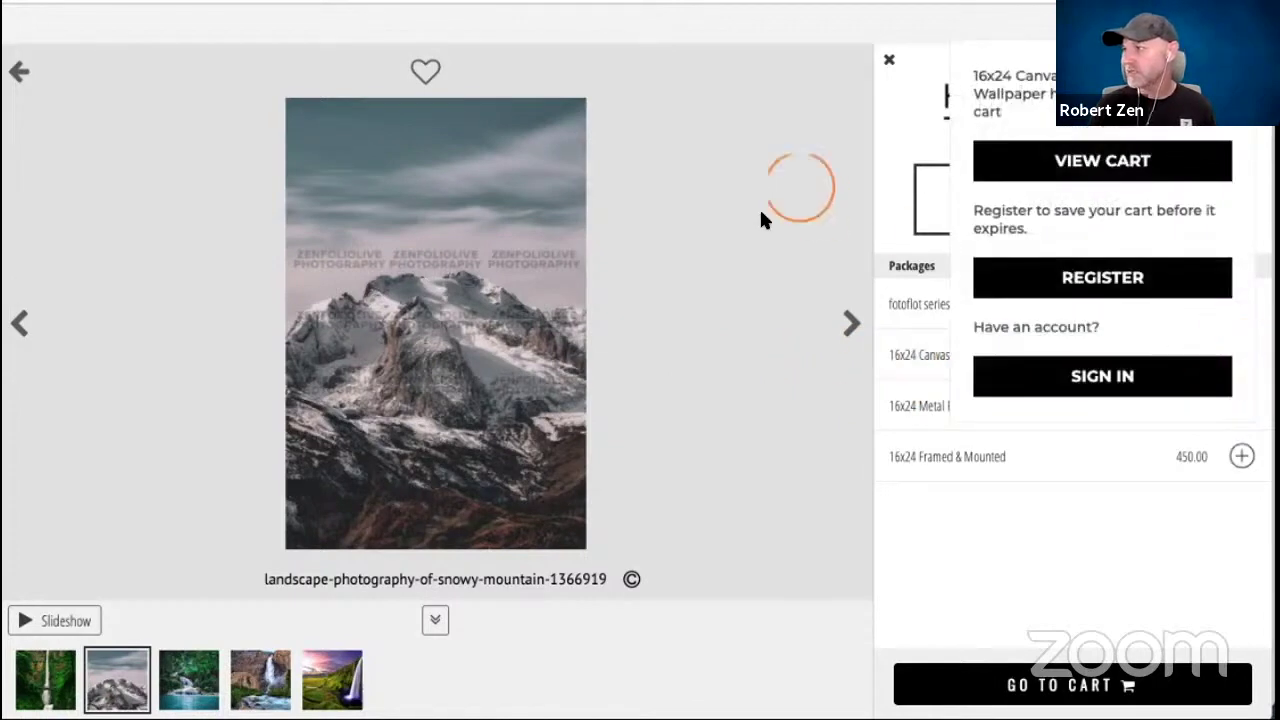
mouse_move(1004, 65)
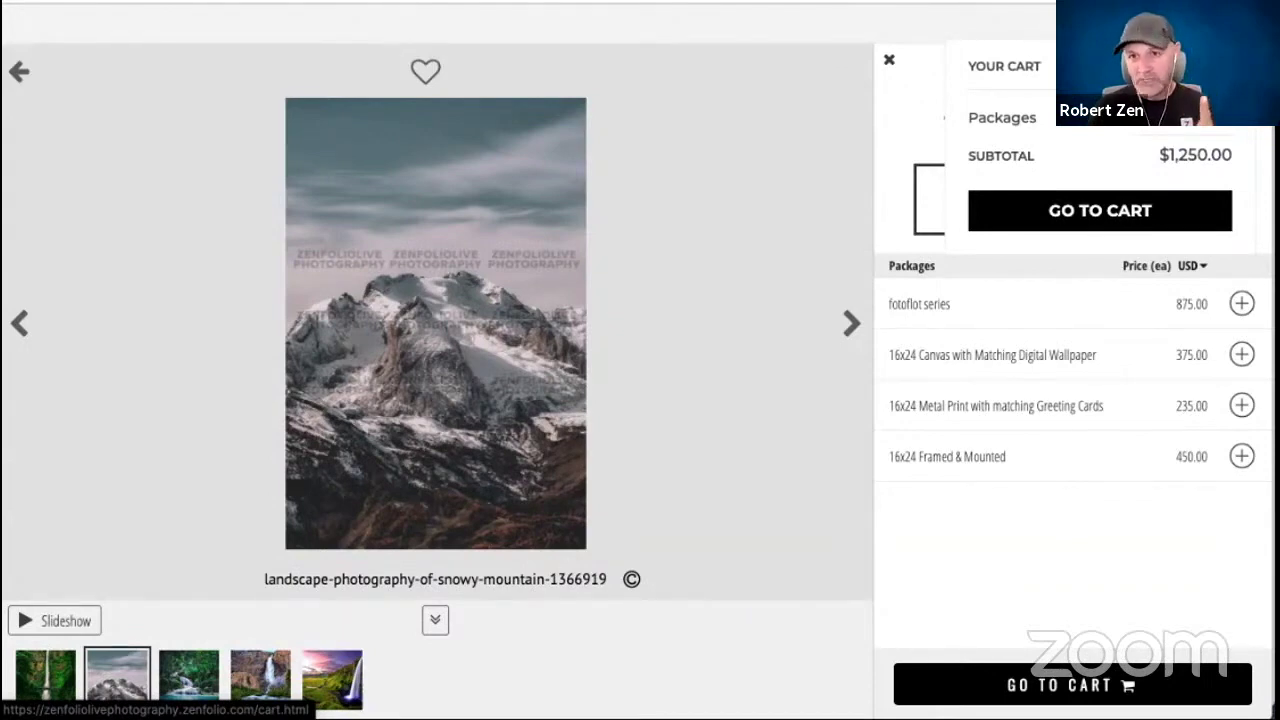
click(538, 284)
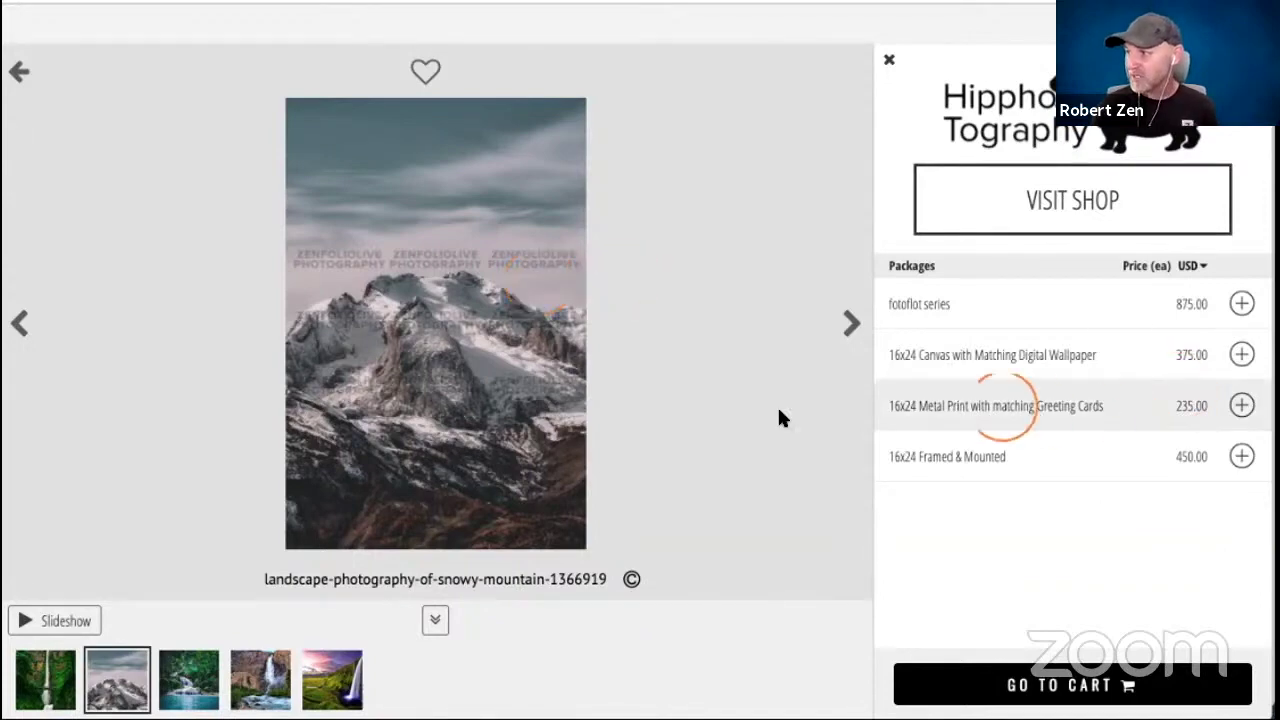
Place the snowy mountain photo on the Metal Print, set up the greeting card design, and add the package ($1,485.00 total).
click(1241, 405)
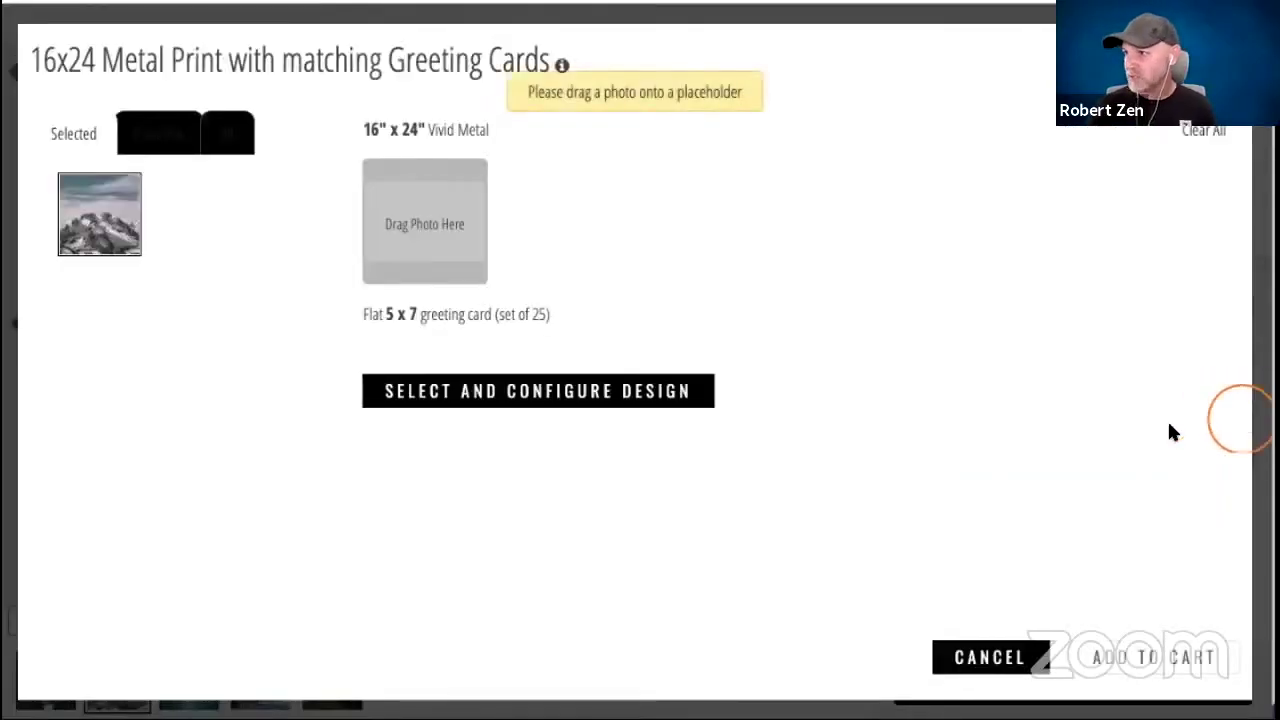
drag(100, 213, 411, 213)
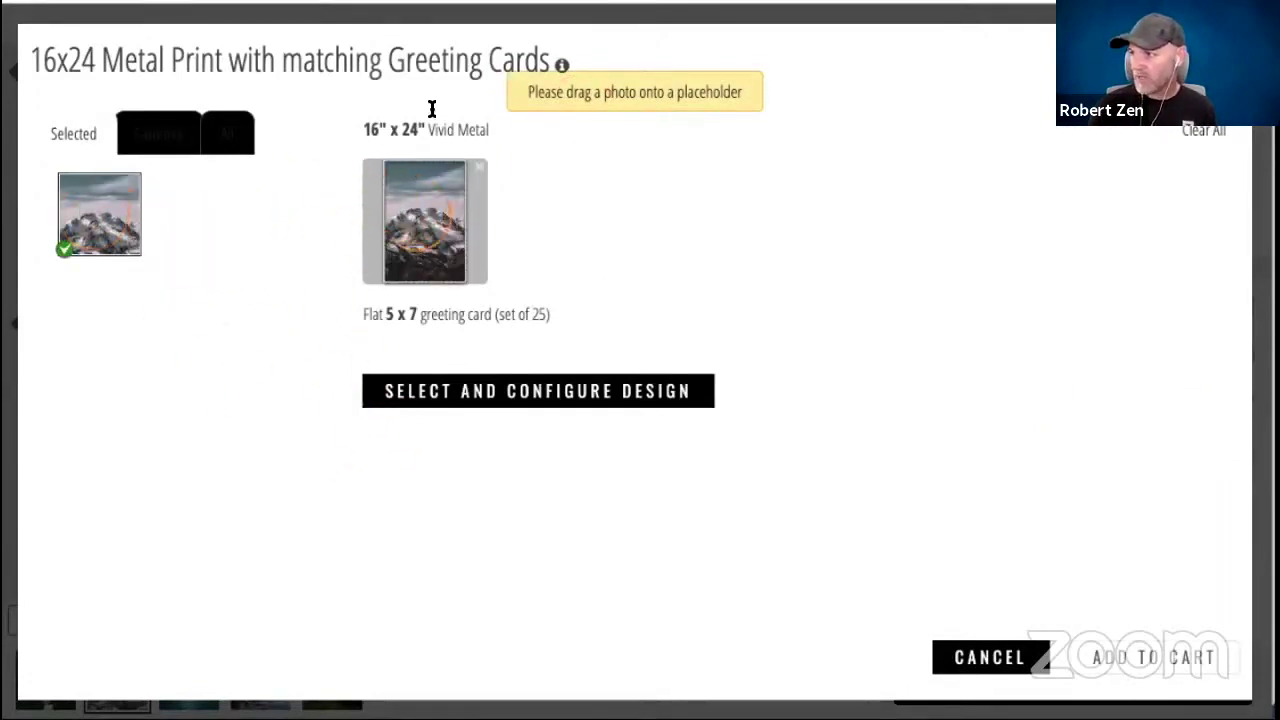
click(423, 390)
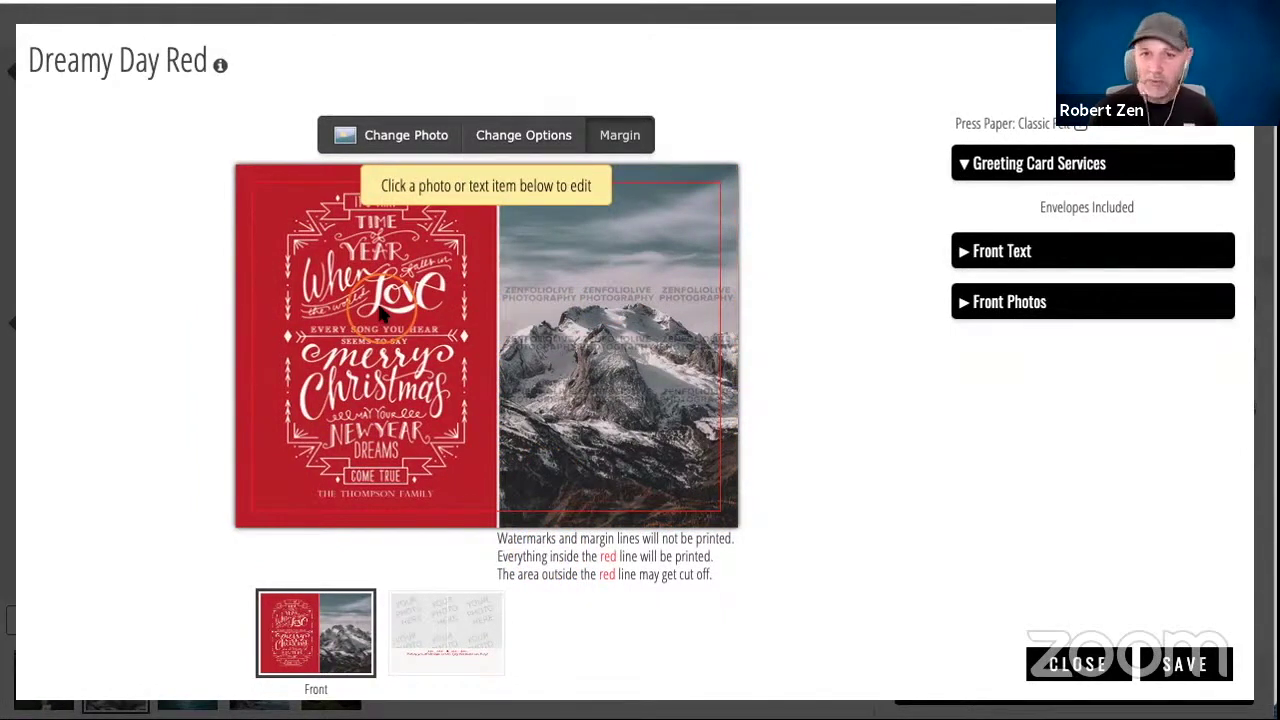
click(1183, 668)
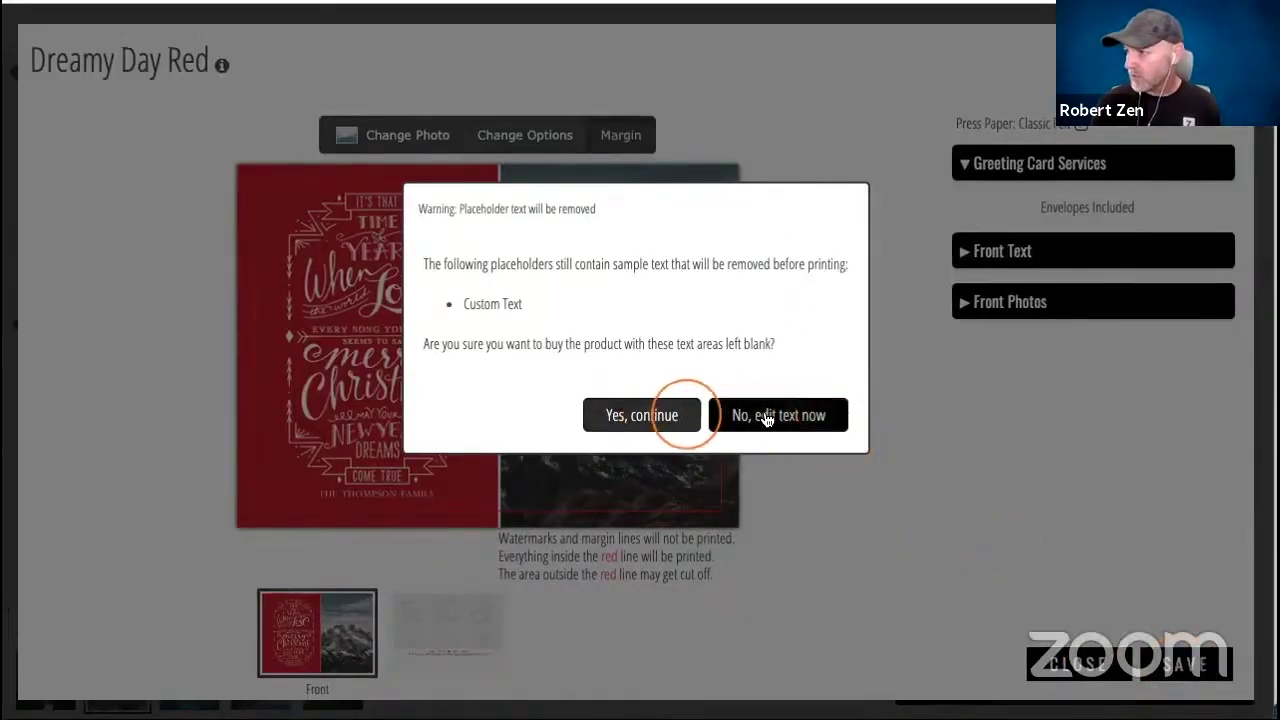
click(665, 420)
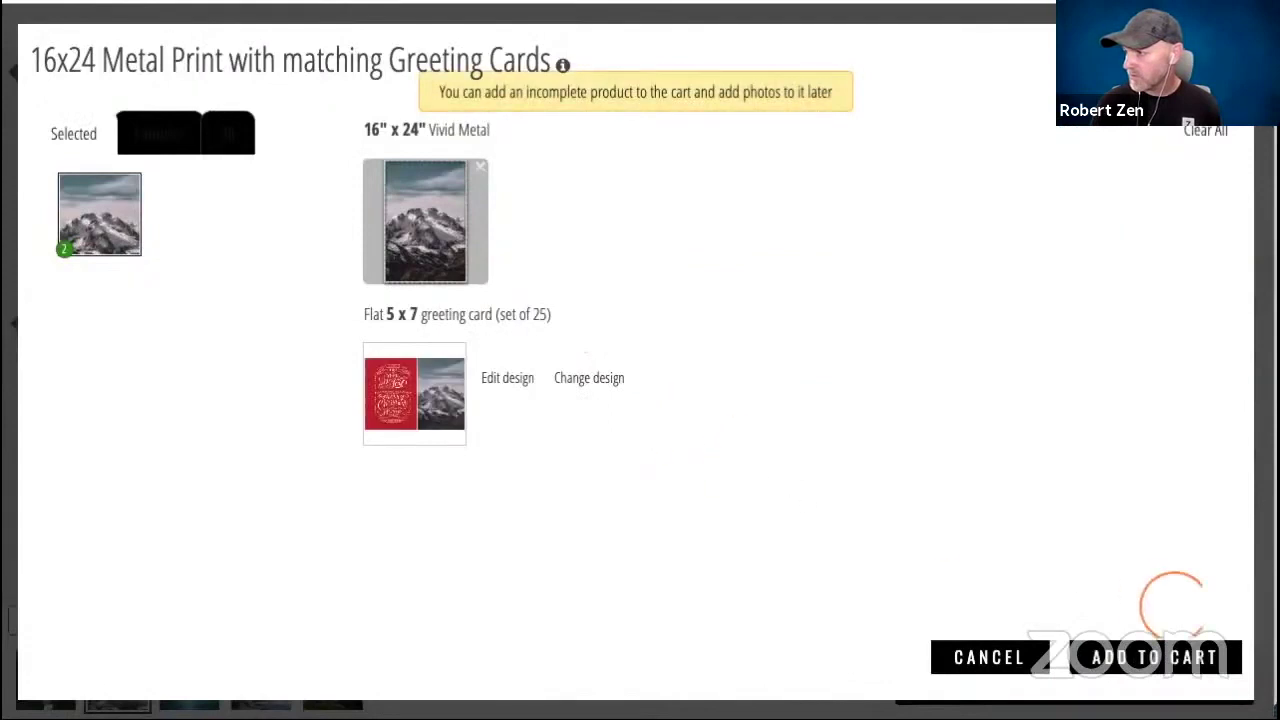
click(1180, 657)
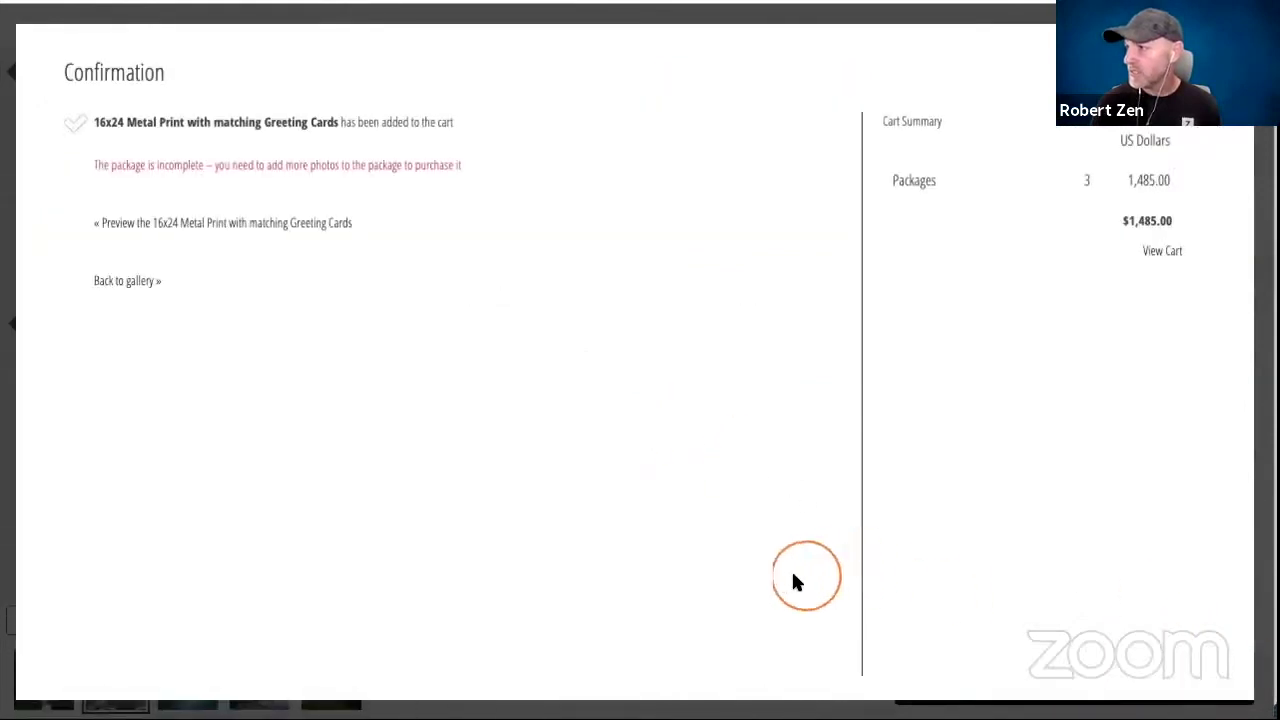